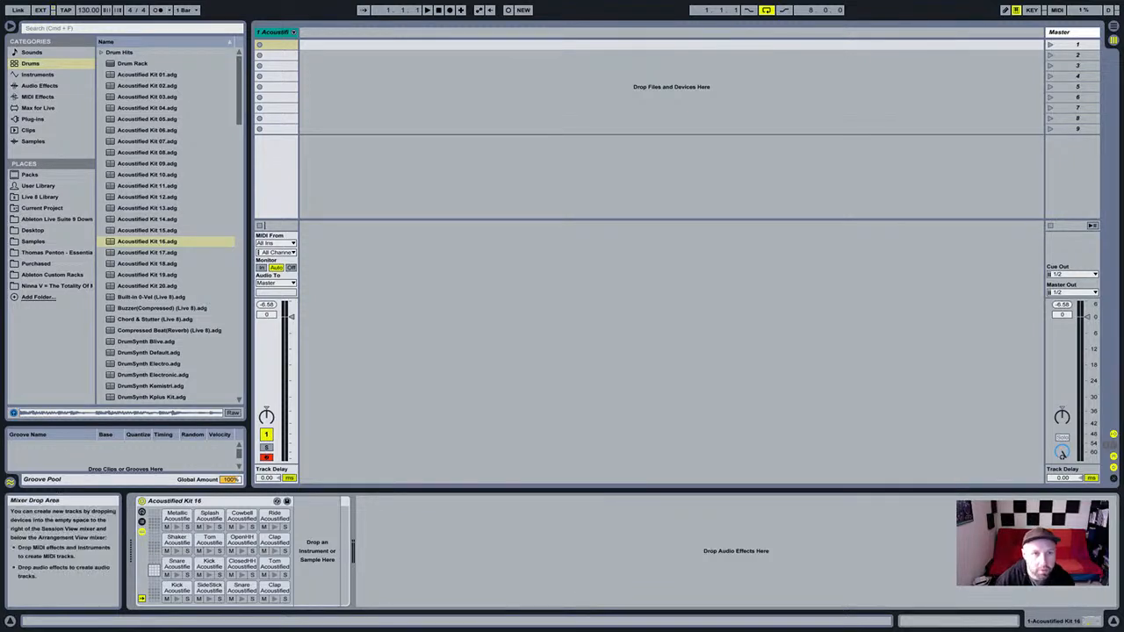
Select the drum kit track, preview Acoustified Kit 16, and widen the browser panel.
{"action": "left_click", "coordinate": [274, 32]}
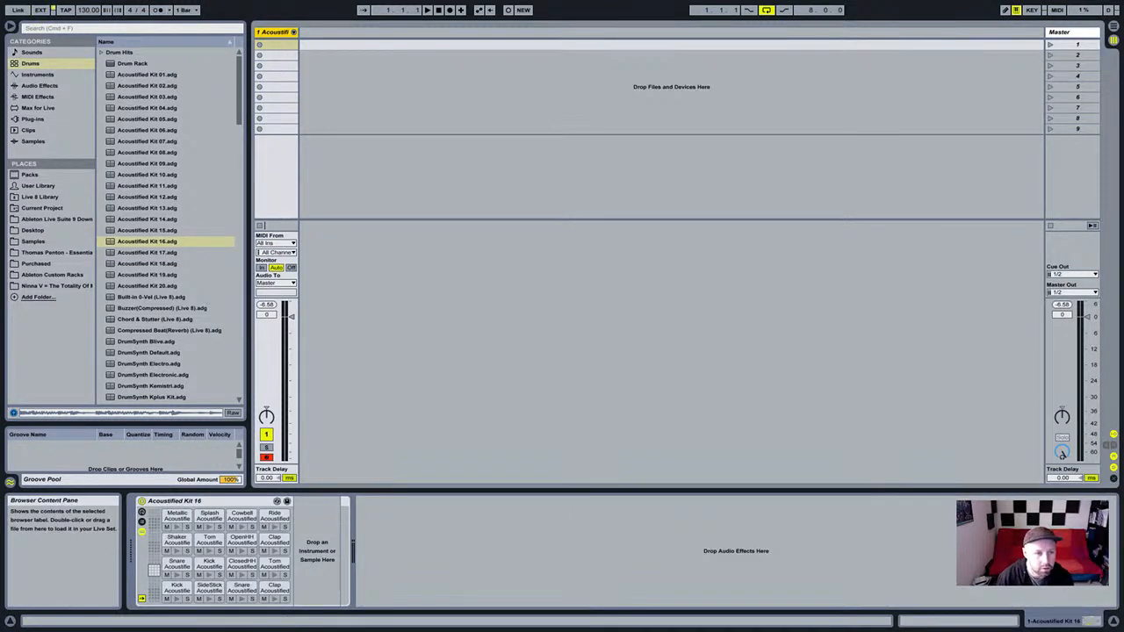
{"action": "left_click", "coordinate": [147, 231]}
{"action": "left_click", "coordinate": [147, 241]}
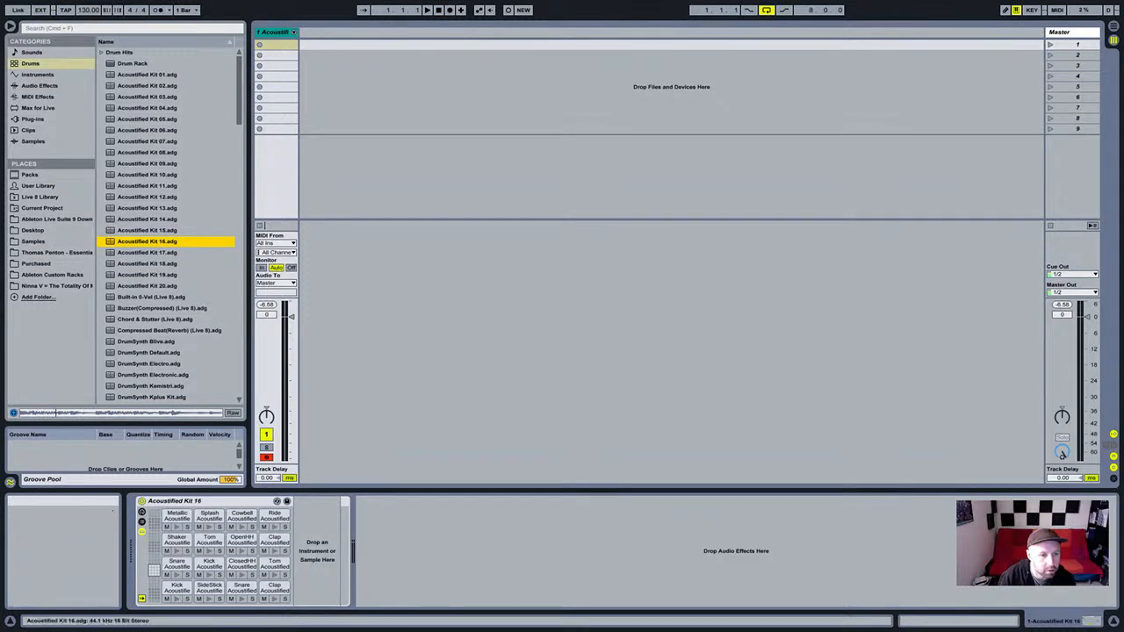
{"action": "left_click", "coordinate": [457, 321]}
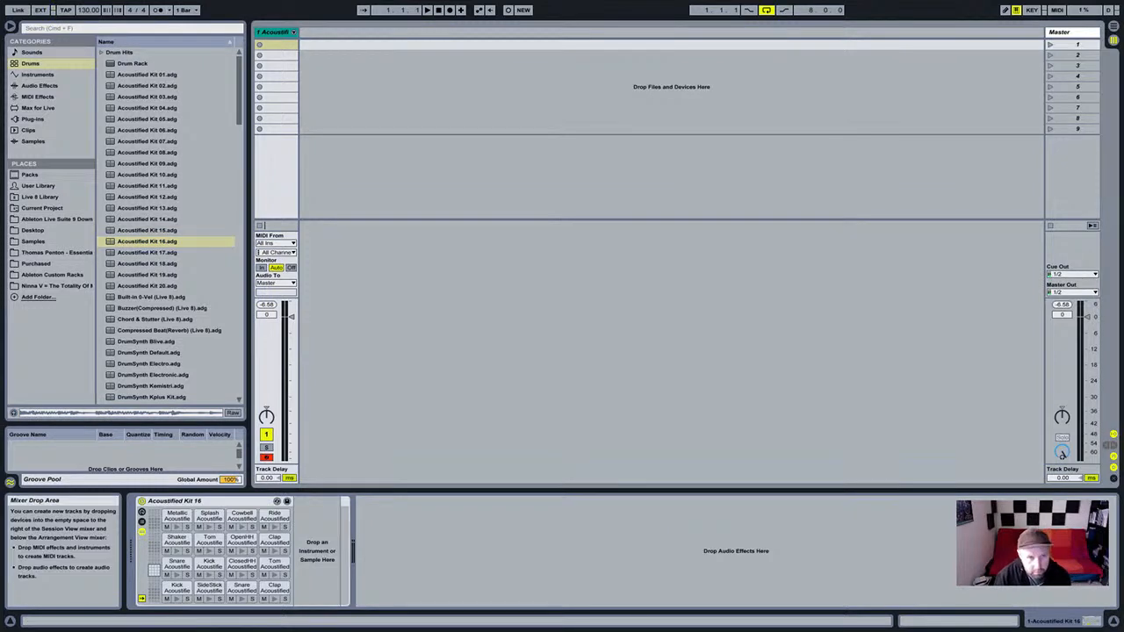
{"action": "left_click", "coordinate": [274, 33]}
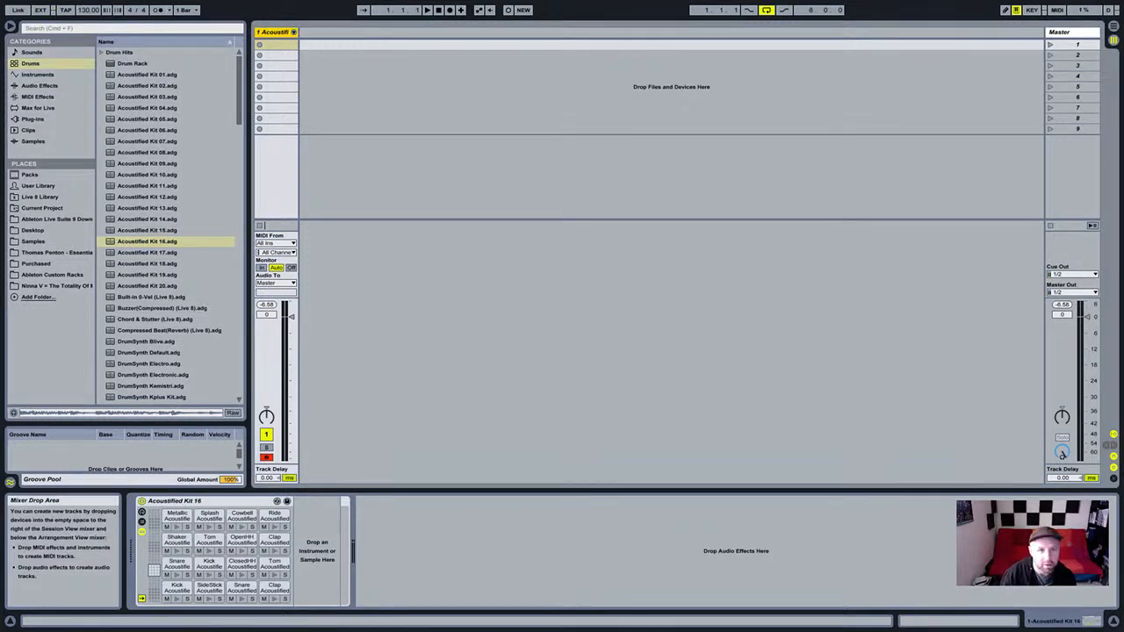
{"action": "left_click_drag", "start_coordinate": [250, 351], "coordinate": [291, 352]}
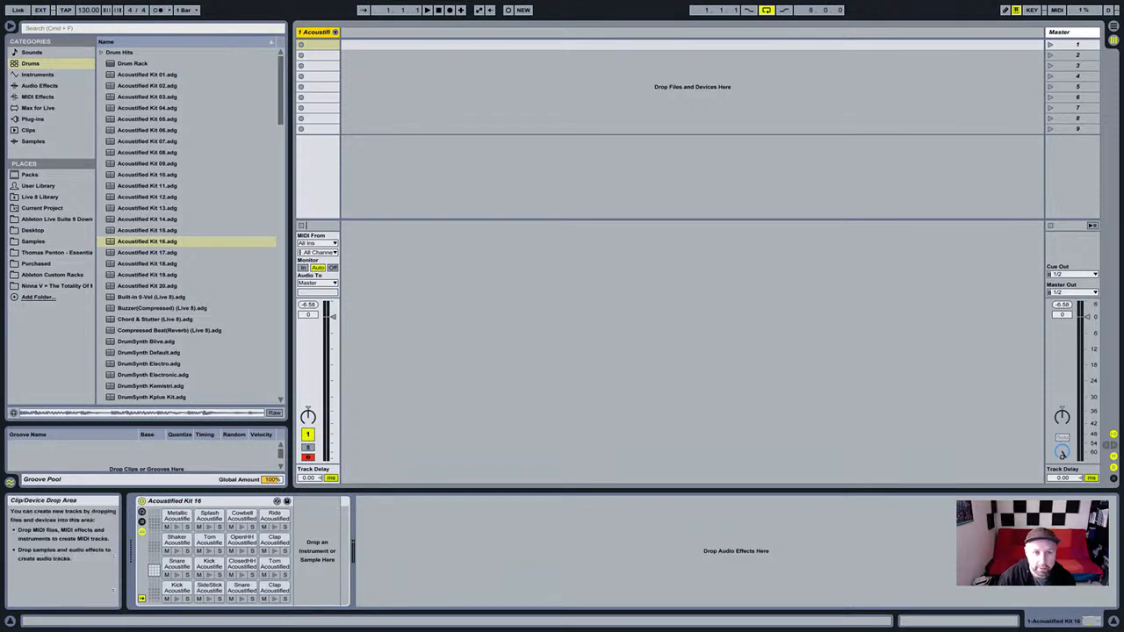
Create a MIDI clip and draw kicks at 1.1.1, 1.1.4, 1.2.3, 1.3, 1.3.4 and 1.4.3.
{"action": "double_click", "coordinate": [318, 44]}
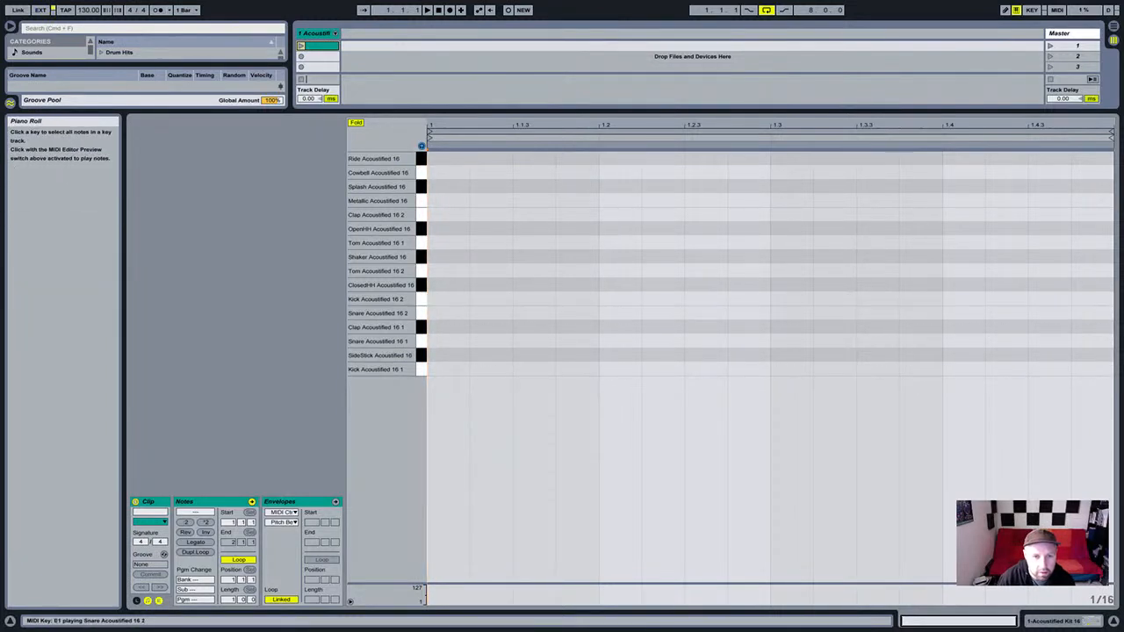
{"action": "left_click", "coordinate": [422, 300]}
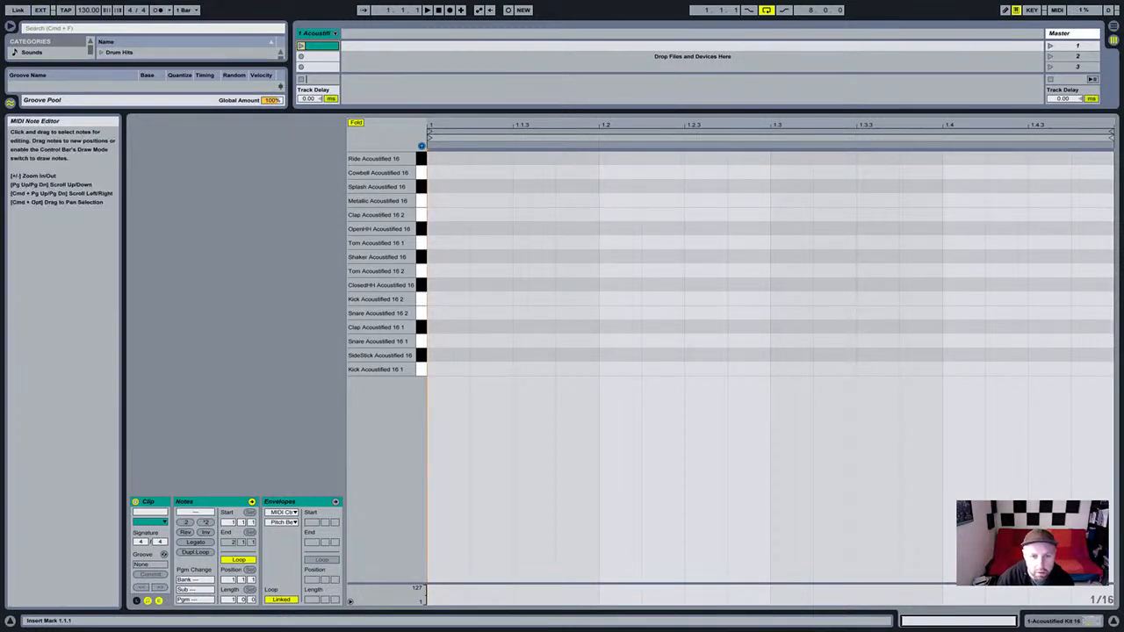
{"action": "double_click", "coordinate": [446, 299]}
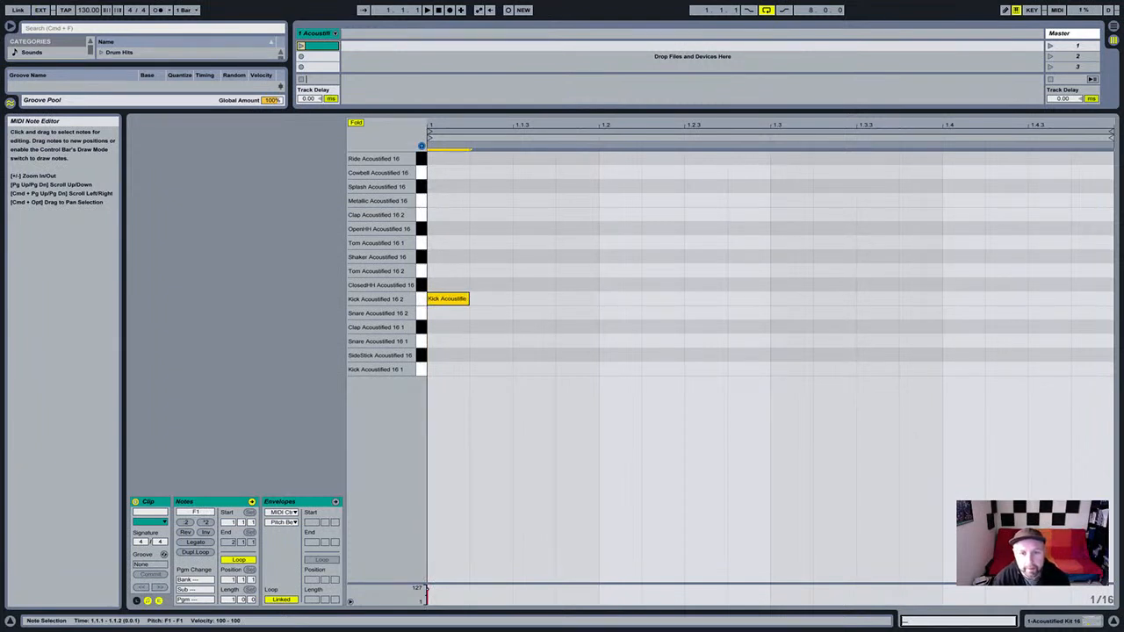
{"action": "double_click", "coordinate": [576, 300]}
{"action": "double_click", "coordinate": [705, 300]}
{"action": "double_click", "coordinate": [791, 299]}
{"action": "double_click", "coordinate": [920, 300]}
{"action": "double_click", "coordinate": [1050, 300]}
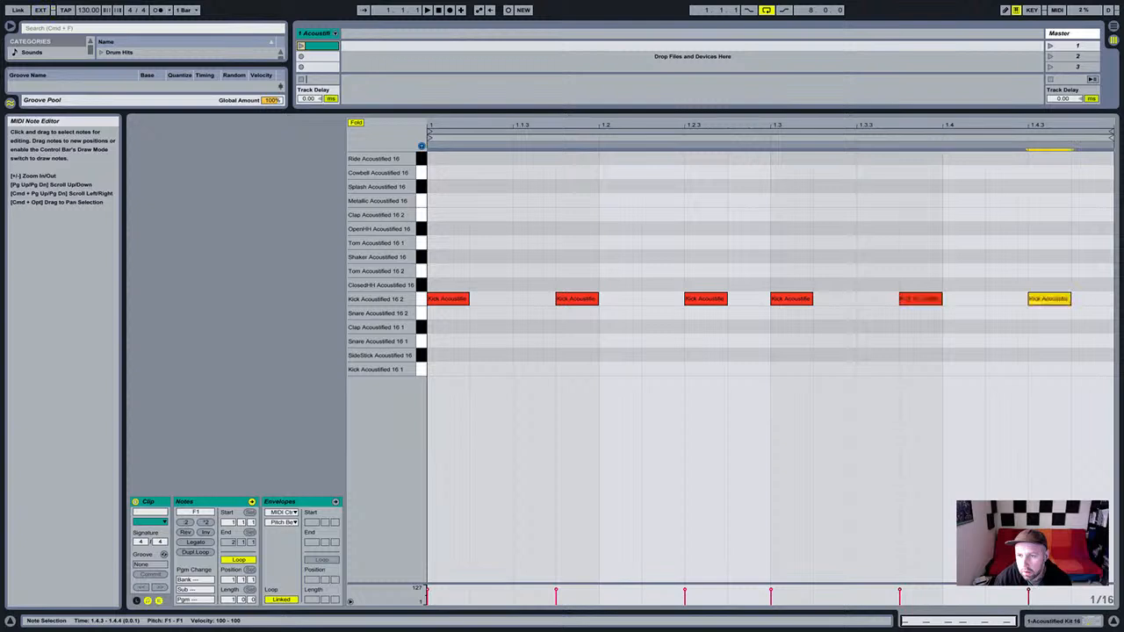
{"action": "left_click", "coordinate": [642, 587]}
{"action": "left_click_drag", "start_coordinate": [642, 583], "coordinate": [642, 401]}
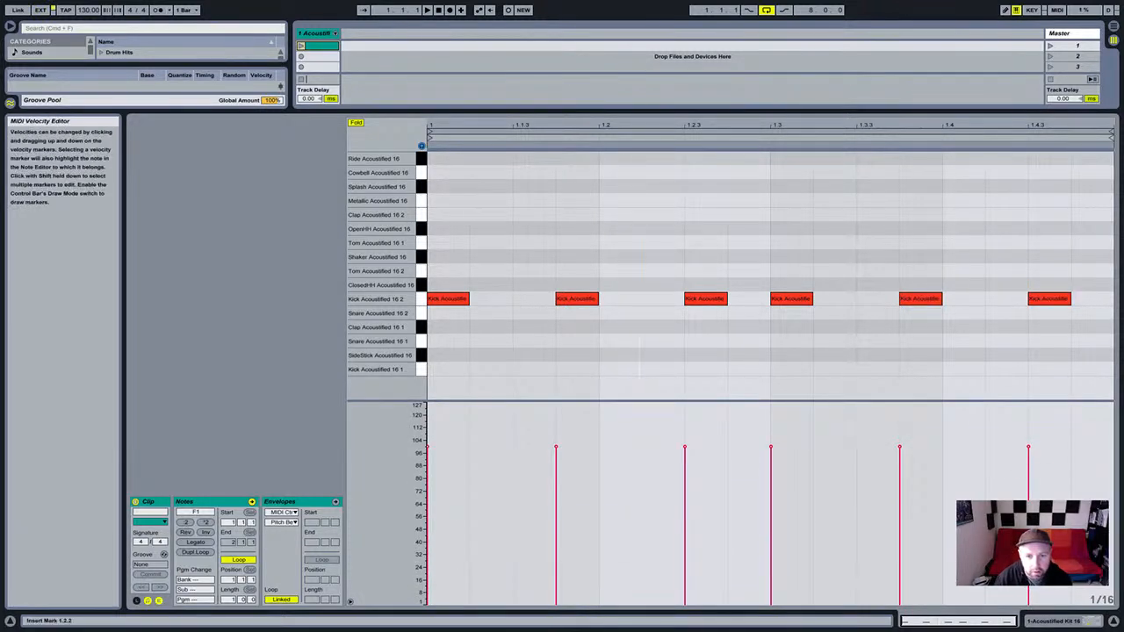
Lower the kick velocities at 1.1.4, 1.2.3 and the two later kick hits.
{"action": "left_click_drag", "start_coordinate": [556, 447], "coordinate": [556, 465]}
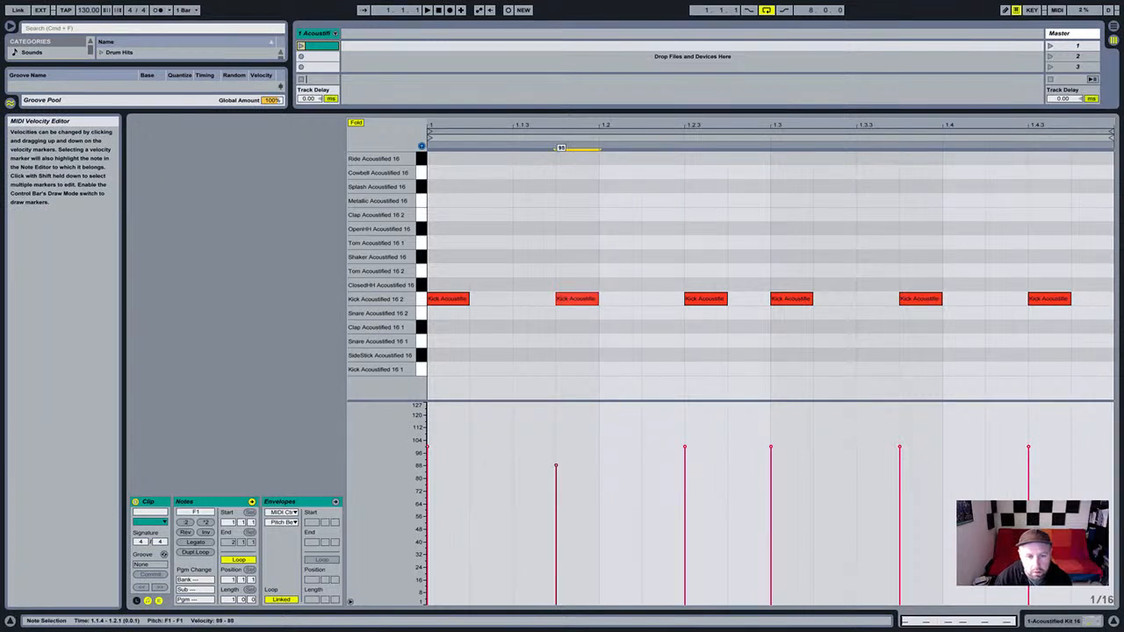
{"action": "left_click_drag", "start_coordinate": [685, 447], "coordinate": [685, 460]}
{"action": "left_click_drag", "start_coordinate": [899, 447], "coordinate": [899, 461]}
{"action": "left_click_drag", "start_coordinate": [1028, 448], "coordinate": [1029, 454]}
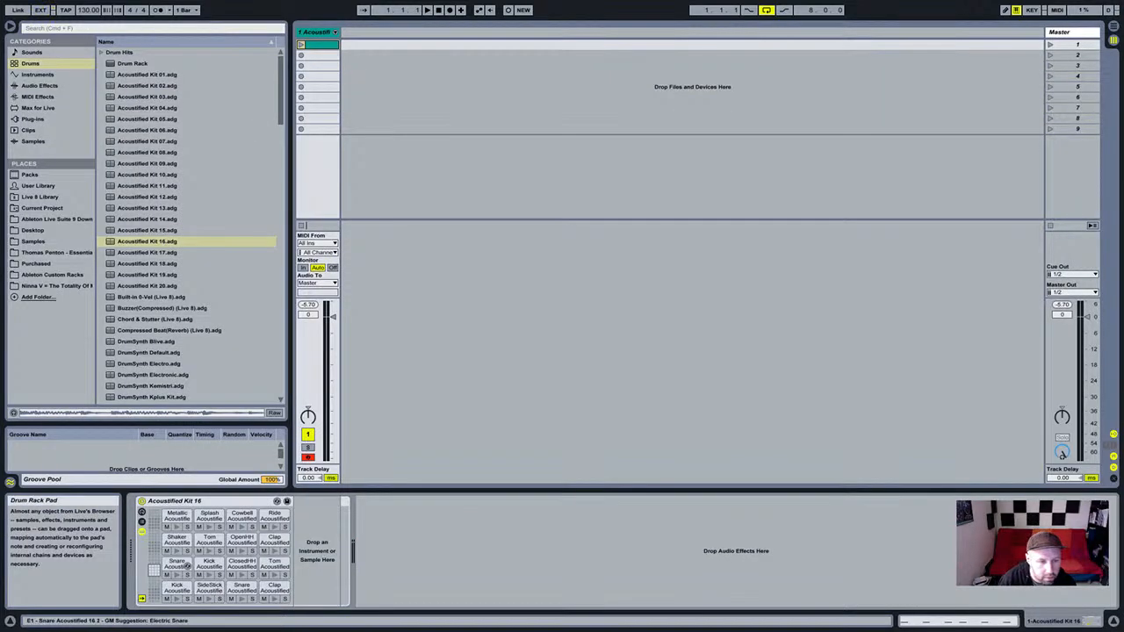
Loop the kick clip and set the kick Simpler's decay to 1.67 s and sustain near -70 dB.
{"action": "left_click", "coordinate": [215, 565]}
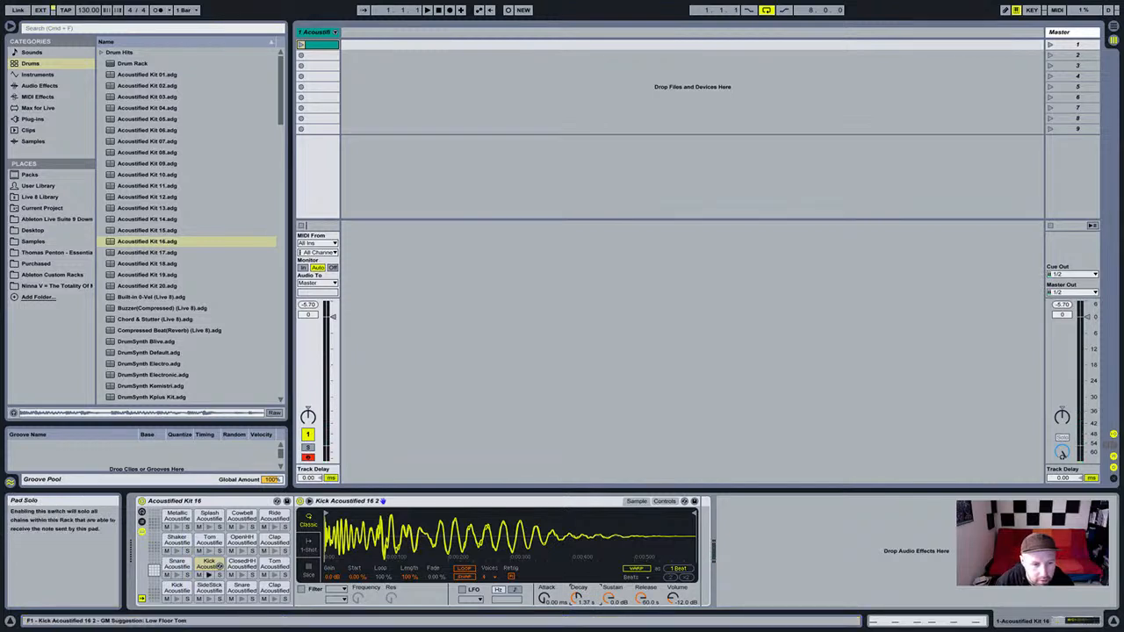
{"action": "left_click", "coordinate": [209, 575]}
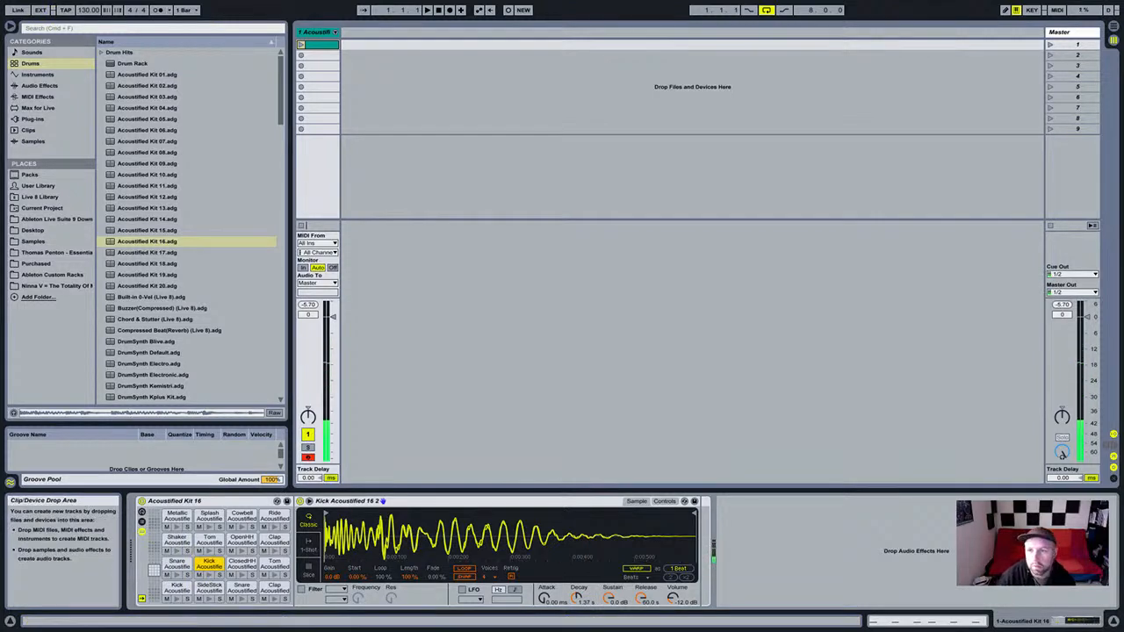
{"action": "left_click", "coordinate": [1050, 45]}
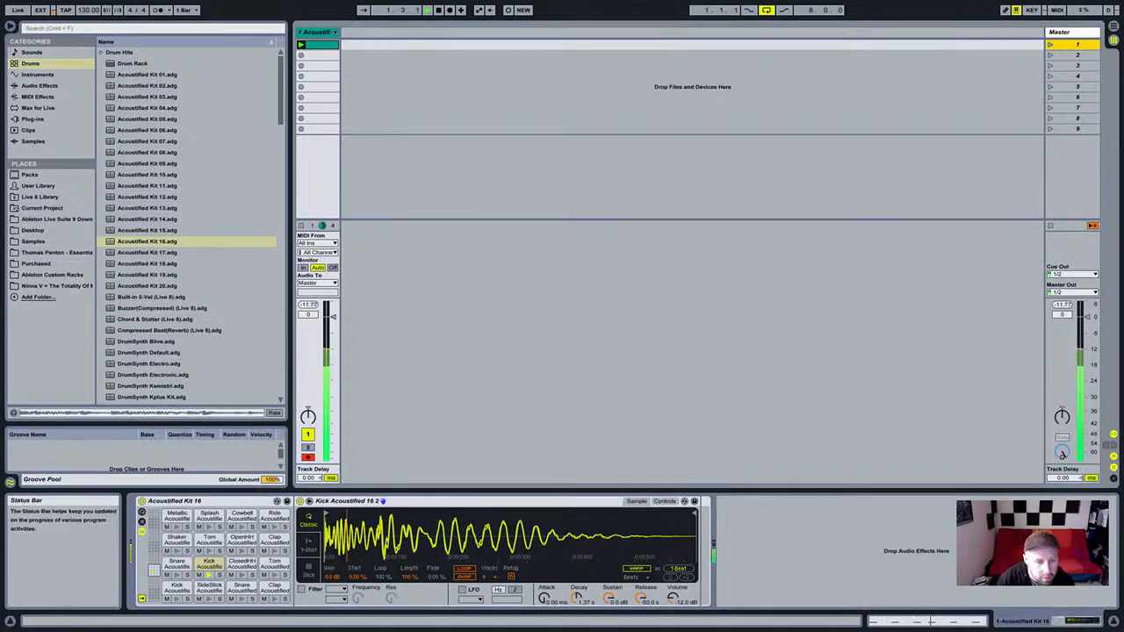
{"action": "mouse_move", "coordinate": [576, 599]}
{"action": "left_mouse_down"}
{"action": "mouse_move", "coordinate": [576, 566]}
{"action": "mouse_move", "coordinate": [609, 629]}
{"action": "mouse_move", "coordinate": [576, 620]}
{"action": "left_mouse_up"}
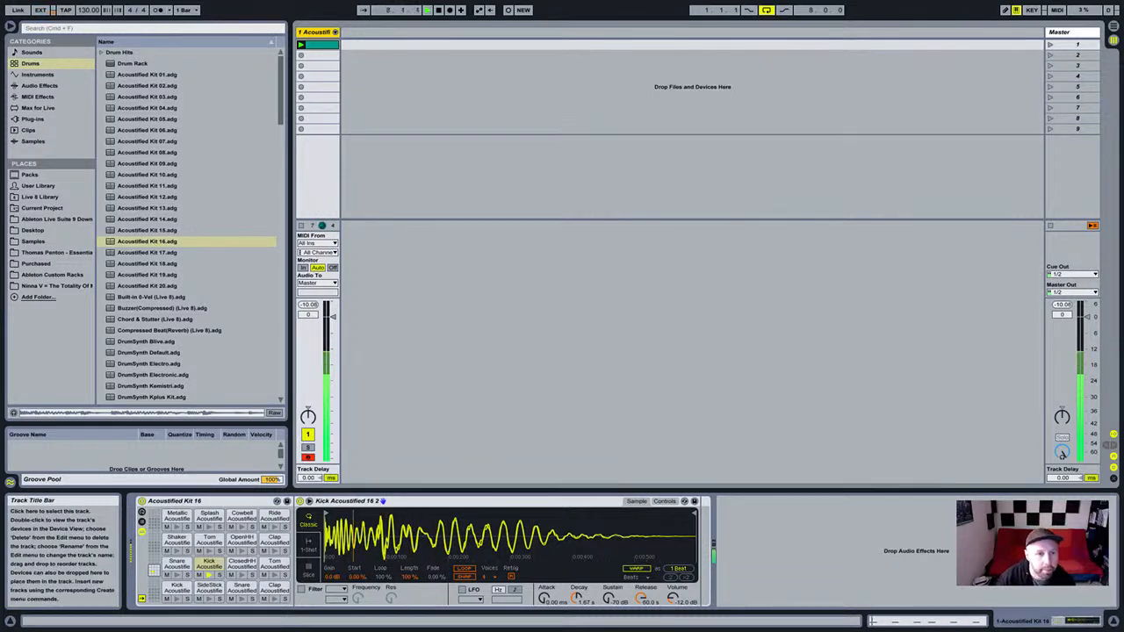
Audition the kit's drum sounds and add an open hi-hat note at 1.1.1.
{"action": "scroll", "coordinate": [147, 233], "scroll_direction": "down", "scroll_amount": 1}
{"action": "left_click", "coordinate": [147, 233]}
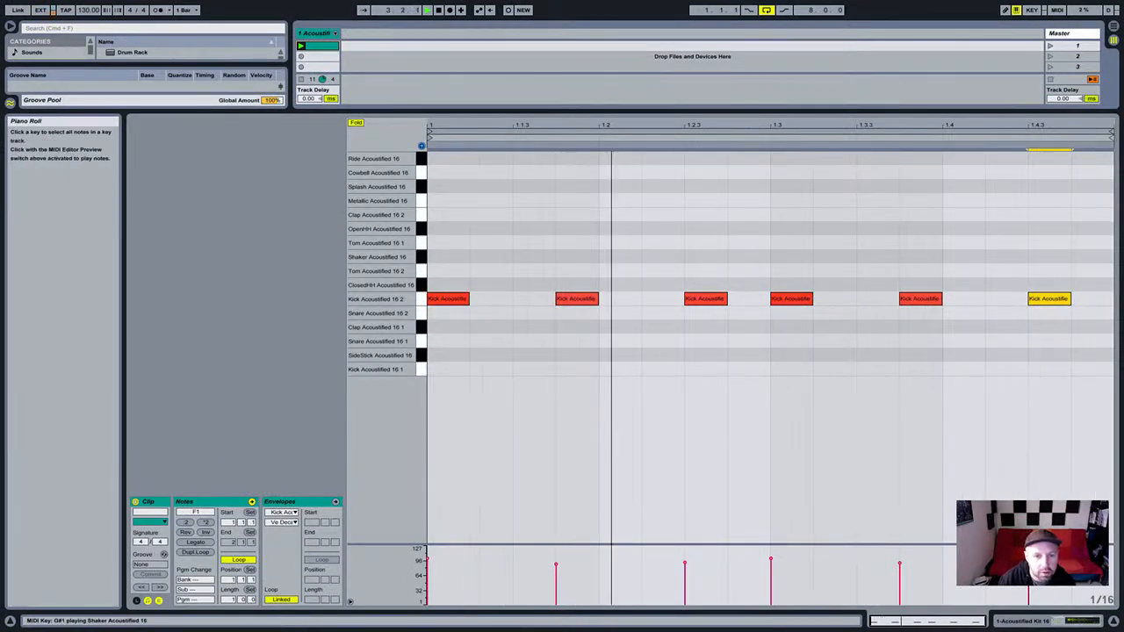
{"action": "left_click", "coordinate": [422, 327]}
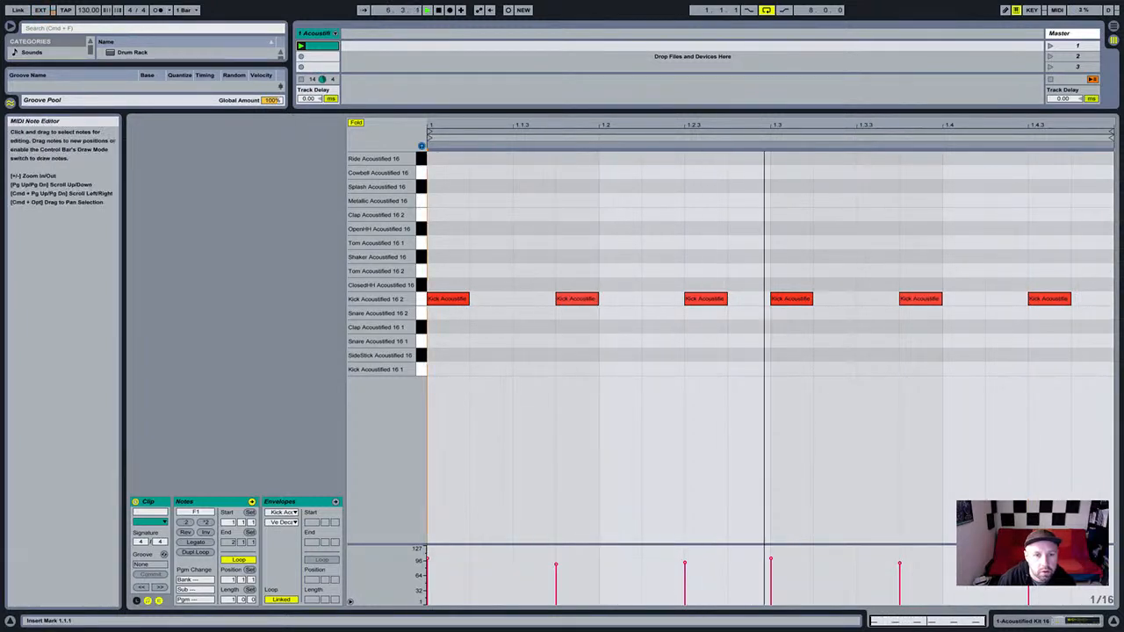
{"action": "left_click", "coordinate": [422, 215]}
{"action": "left_click", "coordinate": [422, 201]}
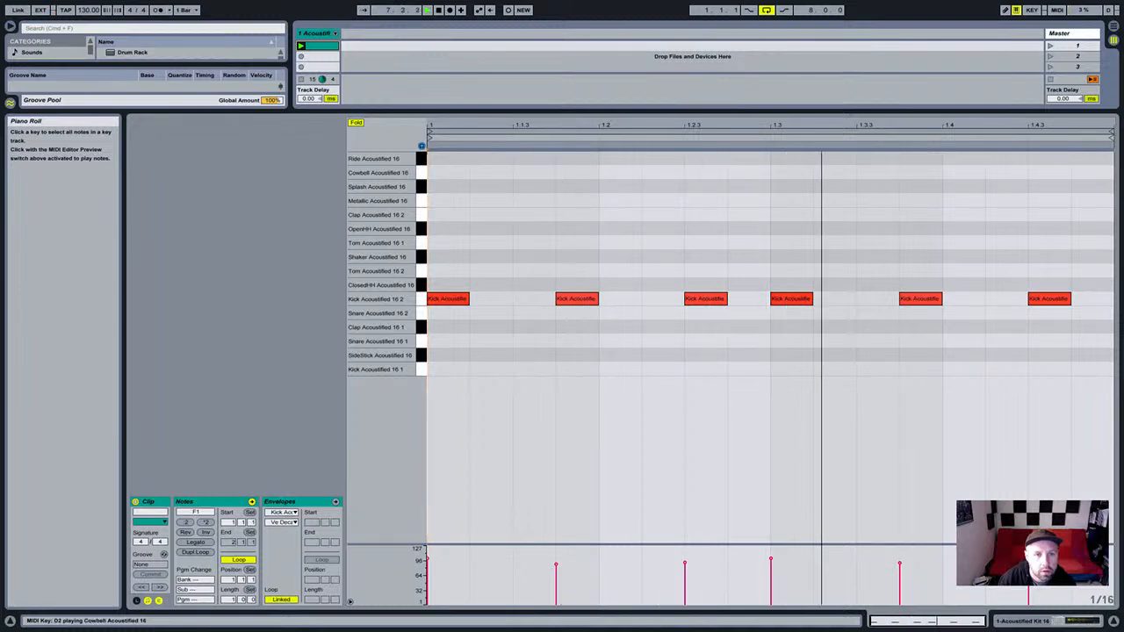
{"action": "left_click", "coordinate": [421, 229]}
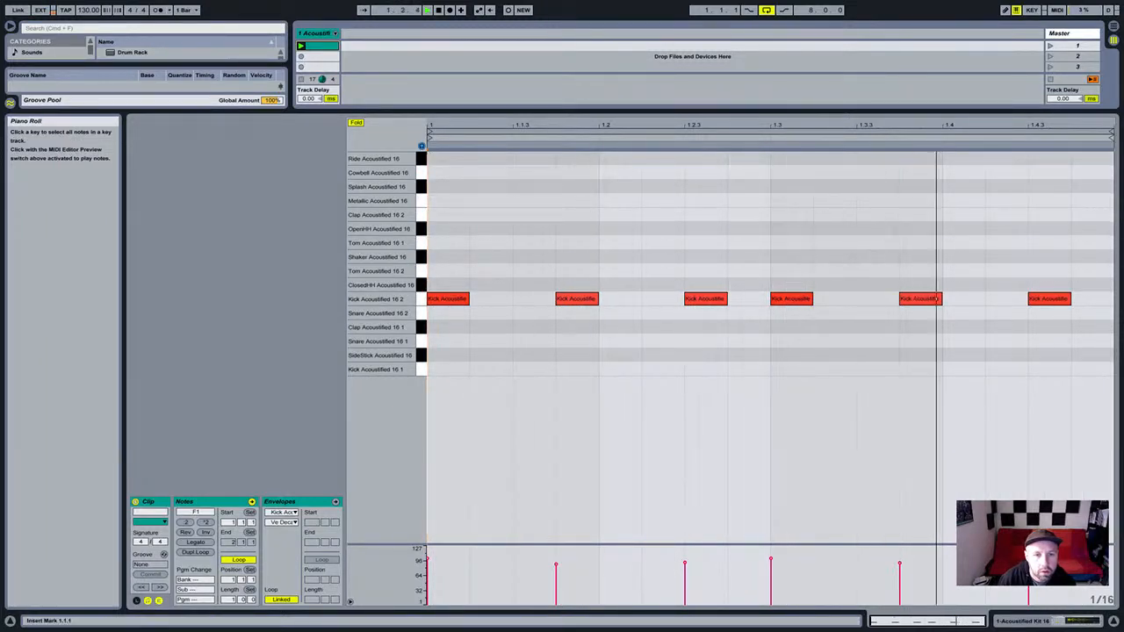
{"action": "double_click", "coordinate": [446, 228]}
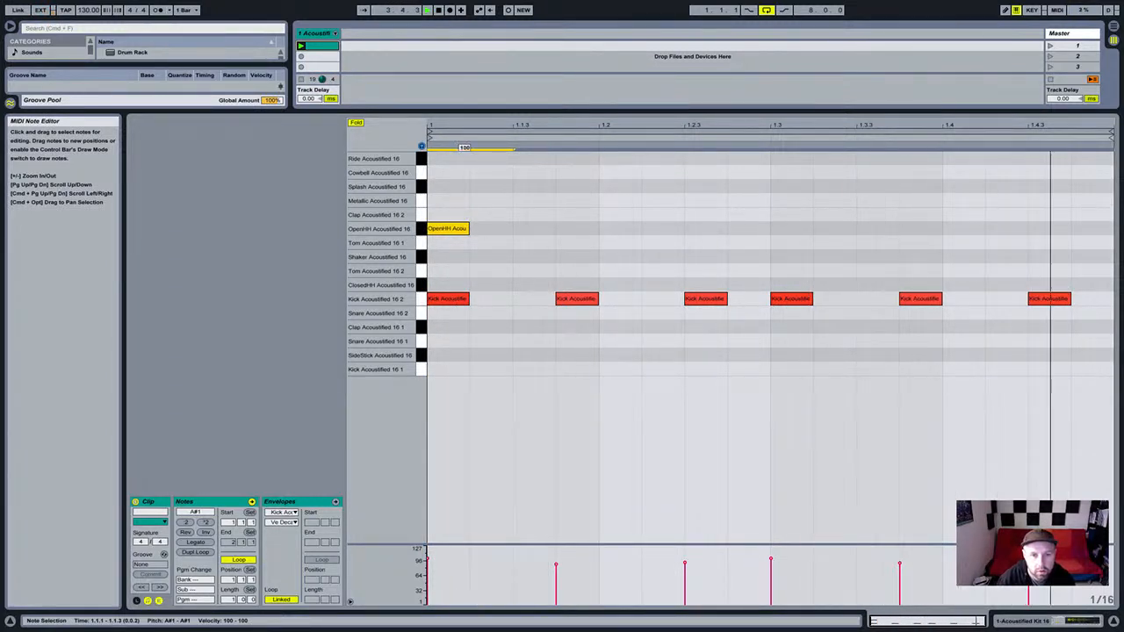
Duplicate the open hi-hat to 1.1.2 with a slightly softer velocity.
{"action": "key", "text": "super+d"}
{"action": "left_click_drag", "start_coordinate": [535, 229], "coordinate": [491, 249]}
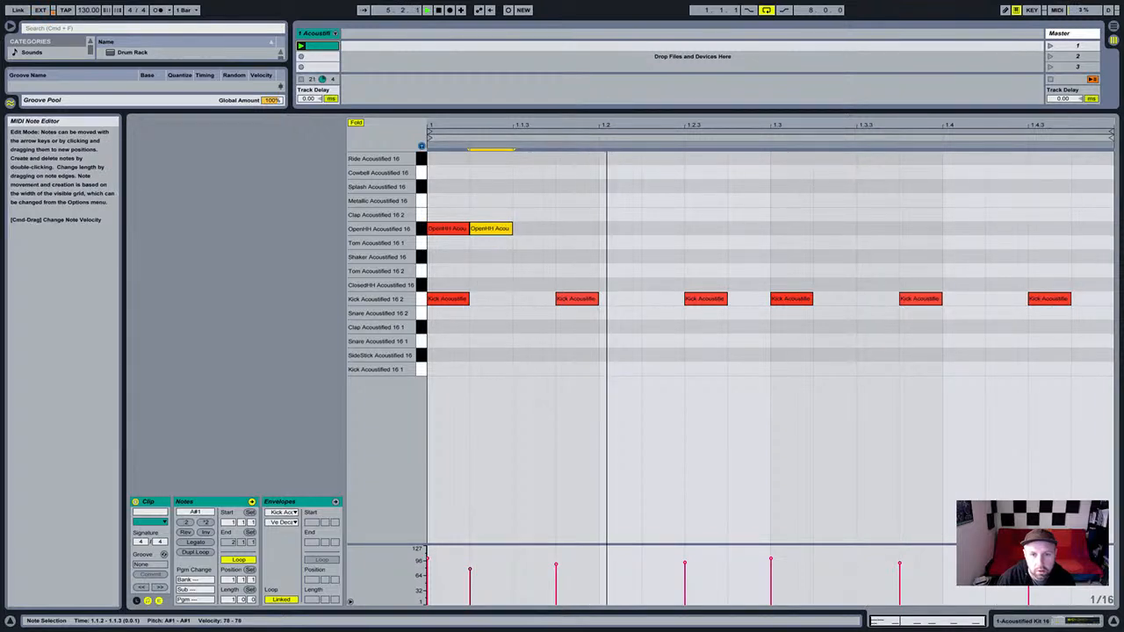
{"action": "left_click", "coordinate": [555, 252]}
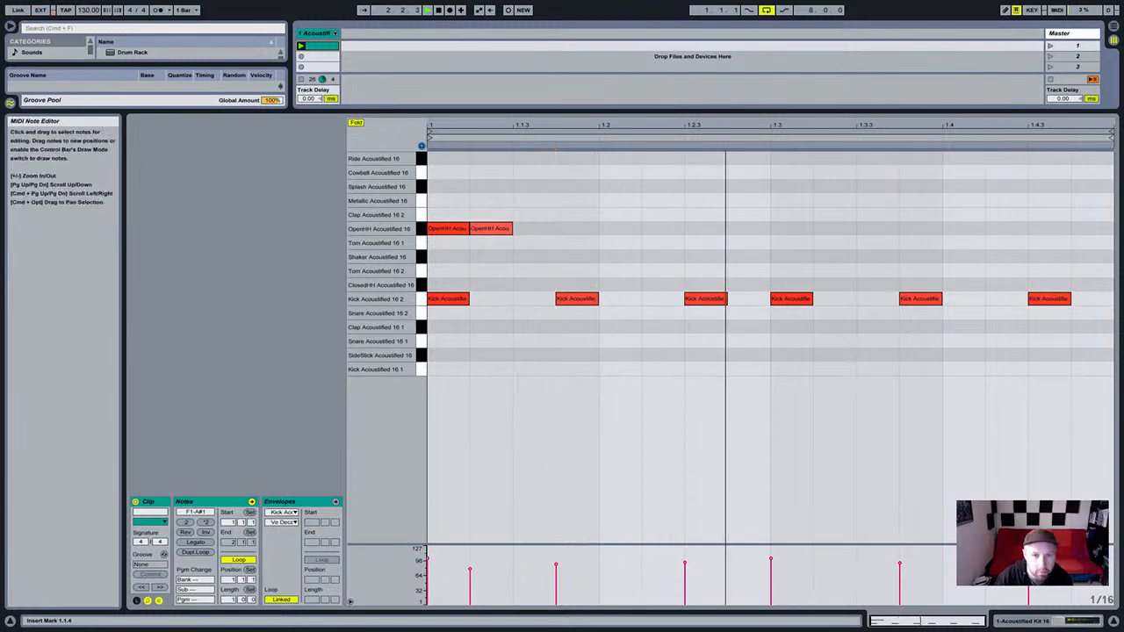
{"action": "mouse_move", "coordinate": [500, 229]}
{"action": "left_mouse_down"}
{"action": "mouse_move", "coordinate": [499, 211]}
{"action": "mouse_move", "coordinate": [499, 228]}
{"action": "left_mouse_up"}
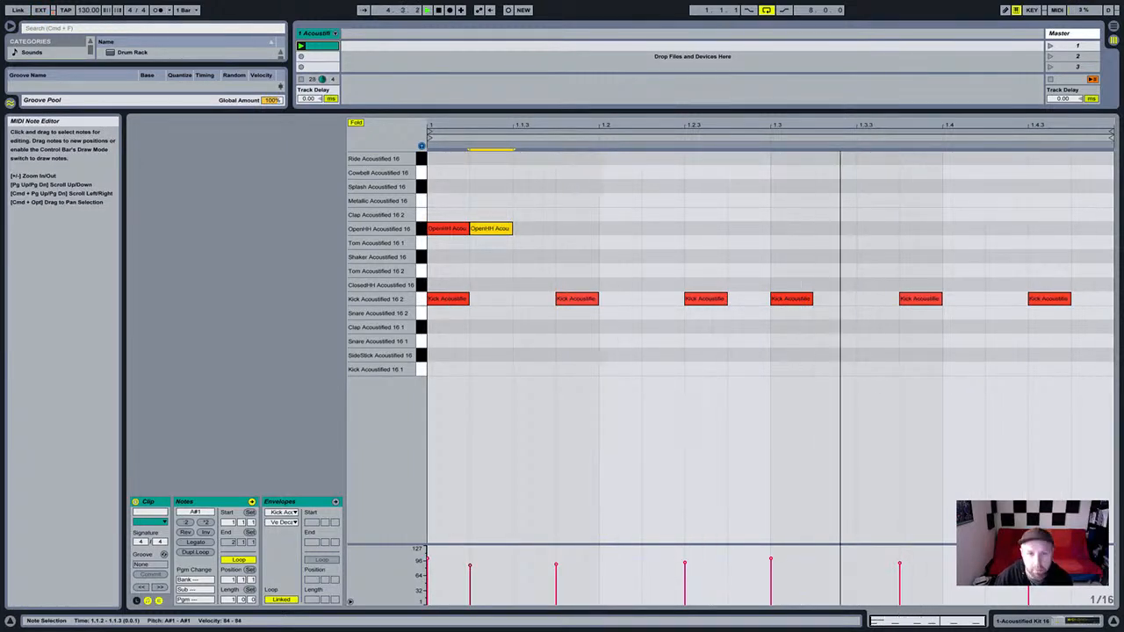
Duplicate further open hi-hats forward through beat 1.2, softening the one at 1.2.2.
{"action": "left_click_drag", "start_coordinate": [479, 216], "coordinate": [543, 222]}
{"action": "key", "text": "super+d"}
{"action": "key", "text": "shift+Right"}
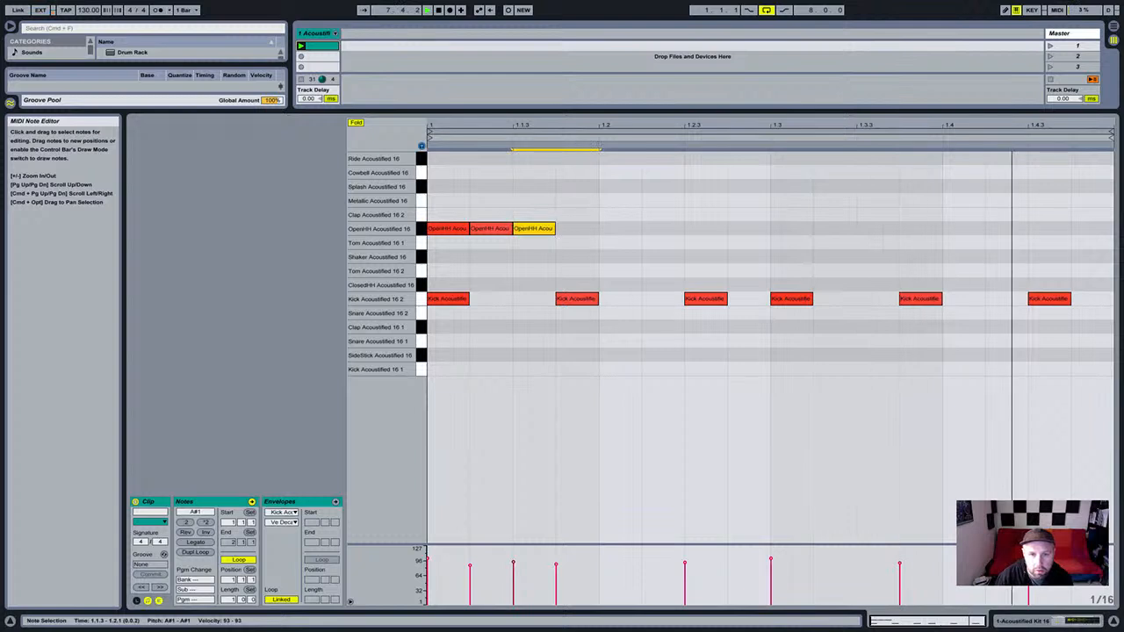
{"action": "key", "text": "super+d"}
{"action": "key", "text": "Left"}
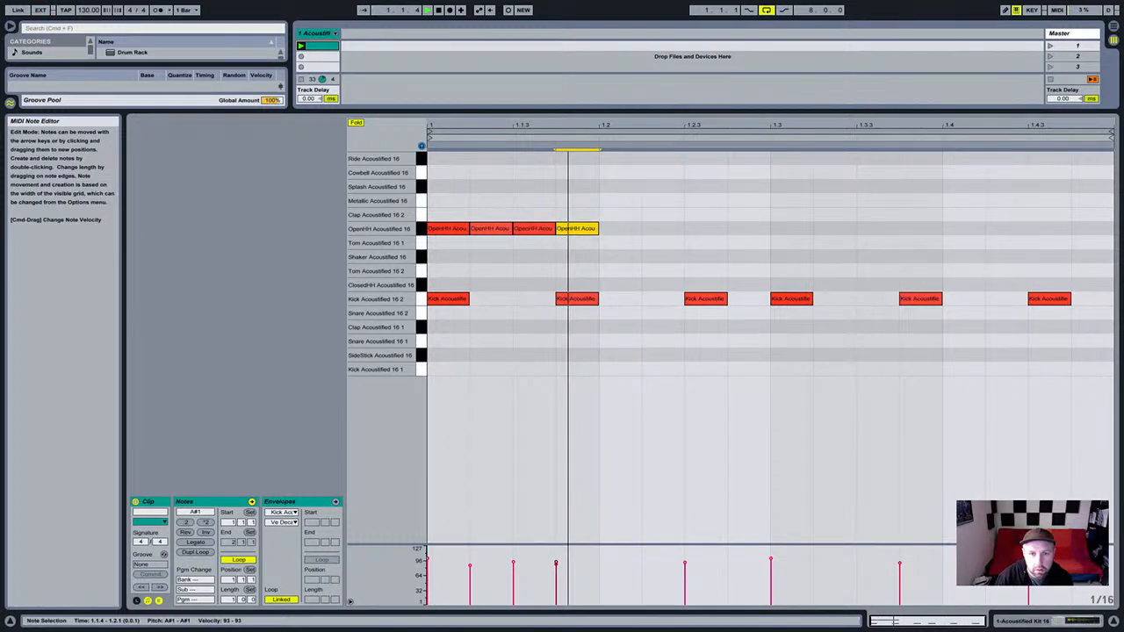
{"action": "key", "text": "Left"}
{"action": "key", "text": "Right"}
{"action": "key", "text": "Right"}
{"action": "key", "text": "Right"}
{"action": "key", "text": "super+d"}
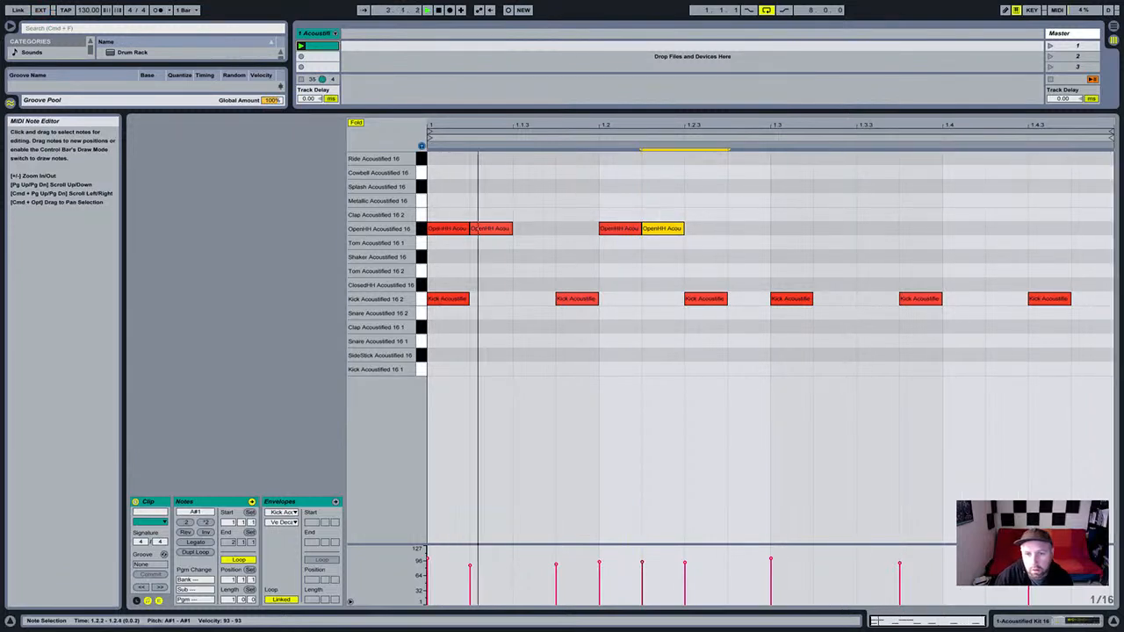
{"action": "left_click_drag", "start_coordinate": [663, 228], "coordinate": [663, 238]}
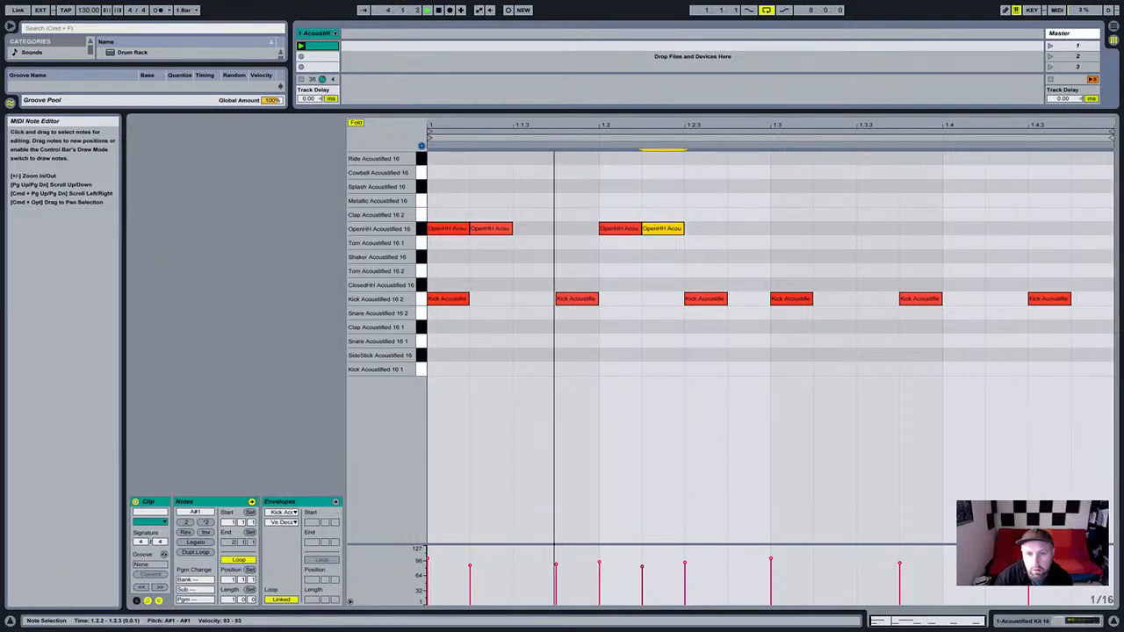
Add open hi-hats at 1.2.4, 1.3.2, 1.3.3, 1.4, 1.4.3 and 1.4.4, softening some.
{"action": "double_click", "coordinate": [749, 228]}
{"action": "left_click_drag", "start_coordinate": [763, 229], "coordinate": [763, 243]}
{"action": "double_click", "coordinate": [836, 228]}
{"action": "left_click_drag", "start_coordinate": [836, 228], "coordinate": [836, 234]}
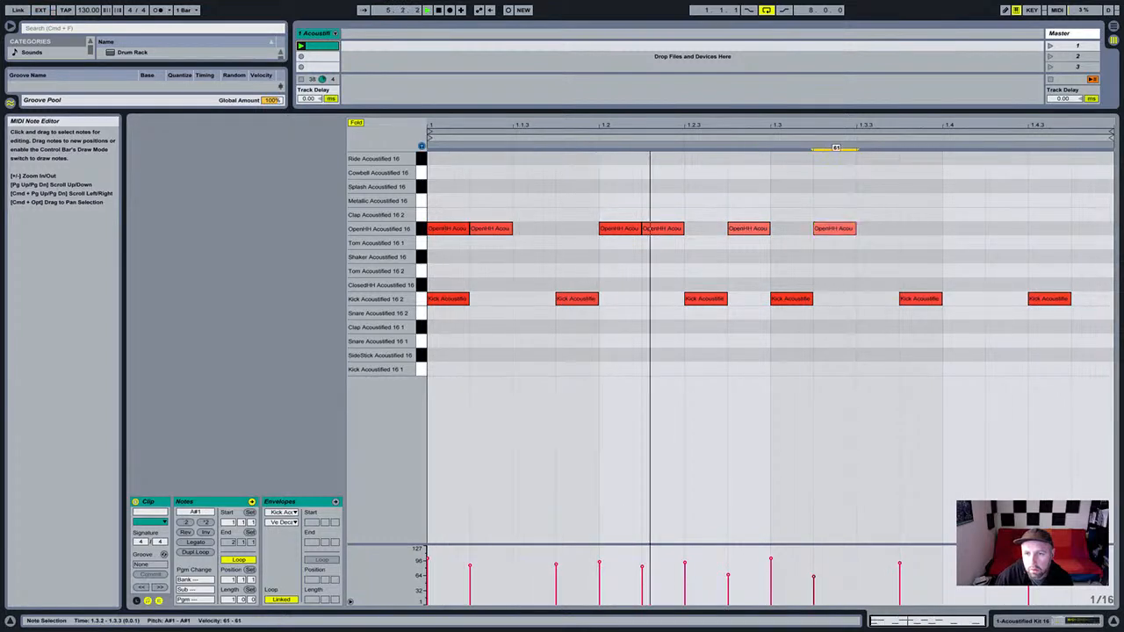
{"action": "double_click", "coordinate": [878, 229]}
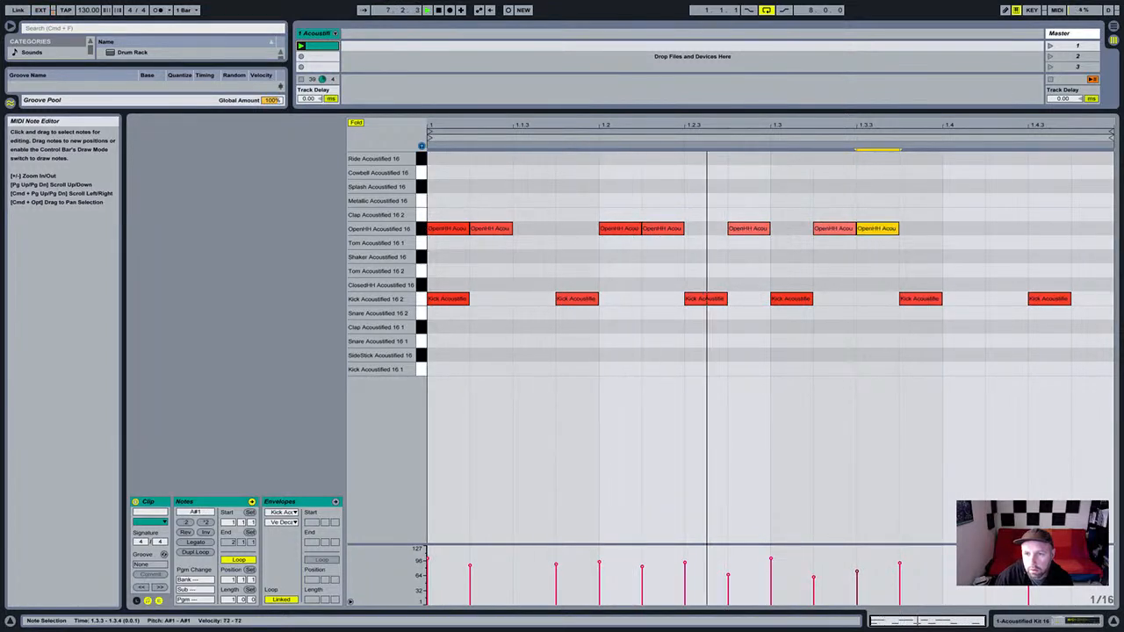
{"action": "double_click", "coordinate": [963, 229]}
{"action": "double_click", "coordinate": [1005, 228]}
{"action": "double_click", "coordinate": [1091, 229]}
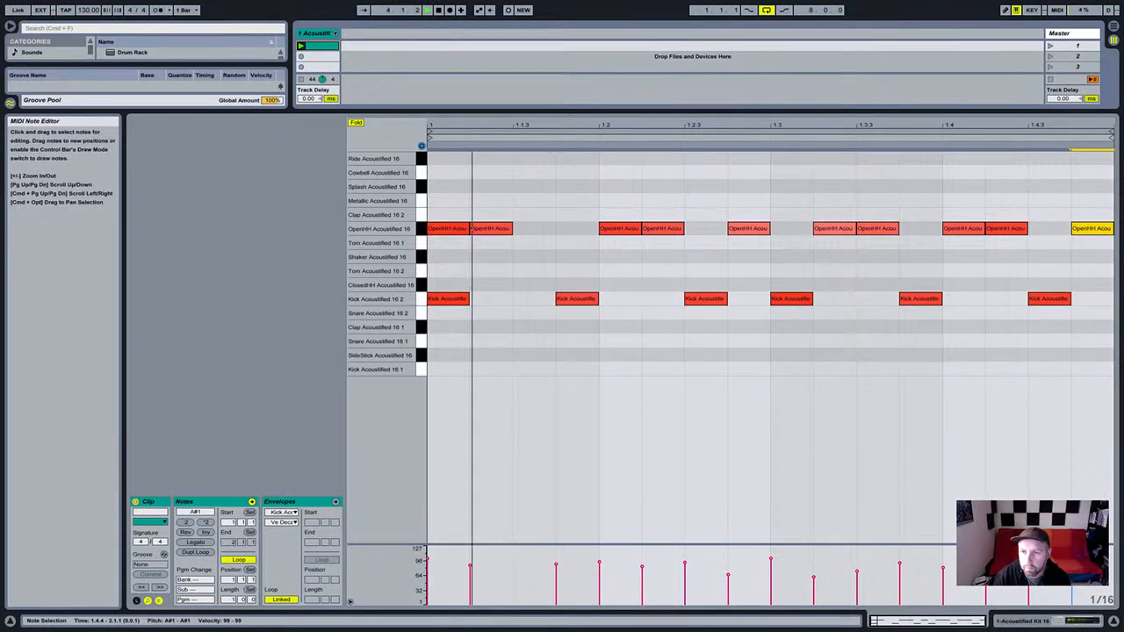
{"action": "left_click_drag", "start_coordinate": [1089, 229], "coordinate": [1089, 234]}
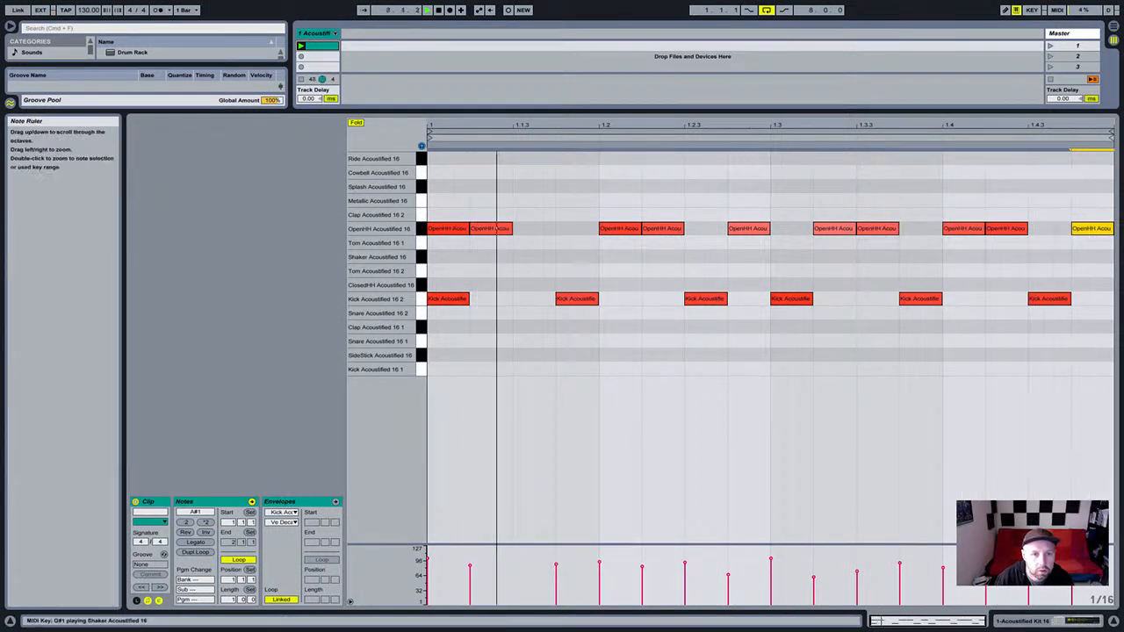
{"action": "left_click", "coordinate": [422, 215]}
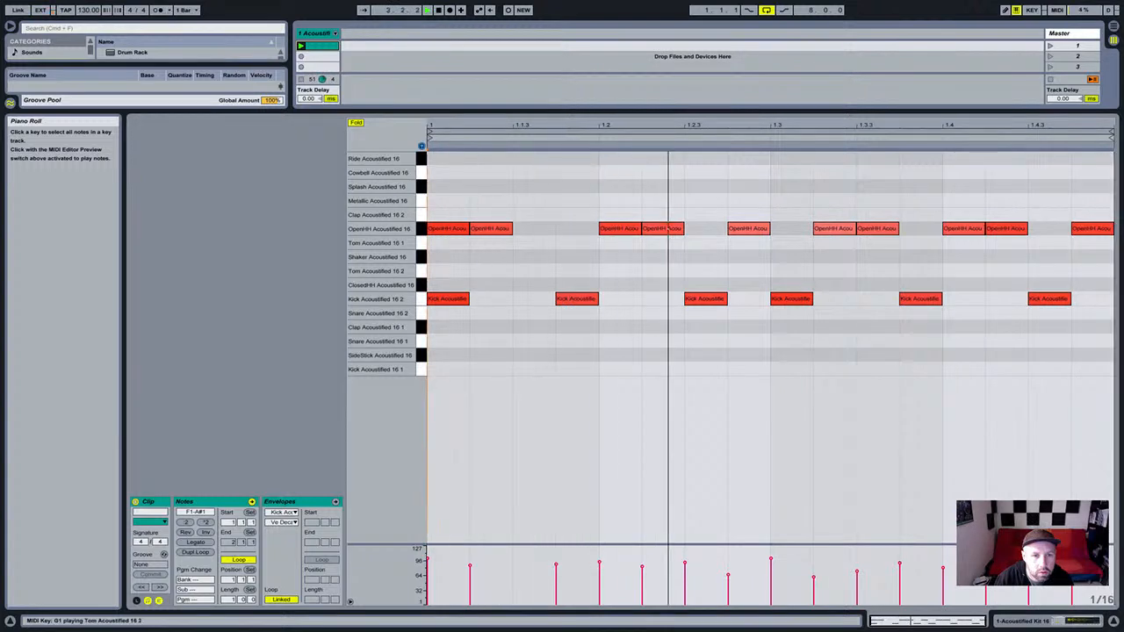
Shift all open hi-hats down to closed hi-hat, then add open hi-hats at 1.1.3 and 1.3.3.
{"action": "left_click_drag", "start_coordinate": [1109, 209], "coordinate": [441, 241]}
{"action": "key", "text": "Down"}
{"action": "key", "text": "Down"}
{"action": "key", "text": "Down"}
{"action": "key", "text": "Down"}
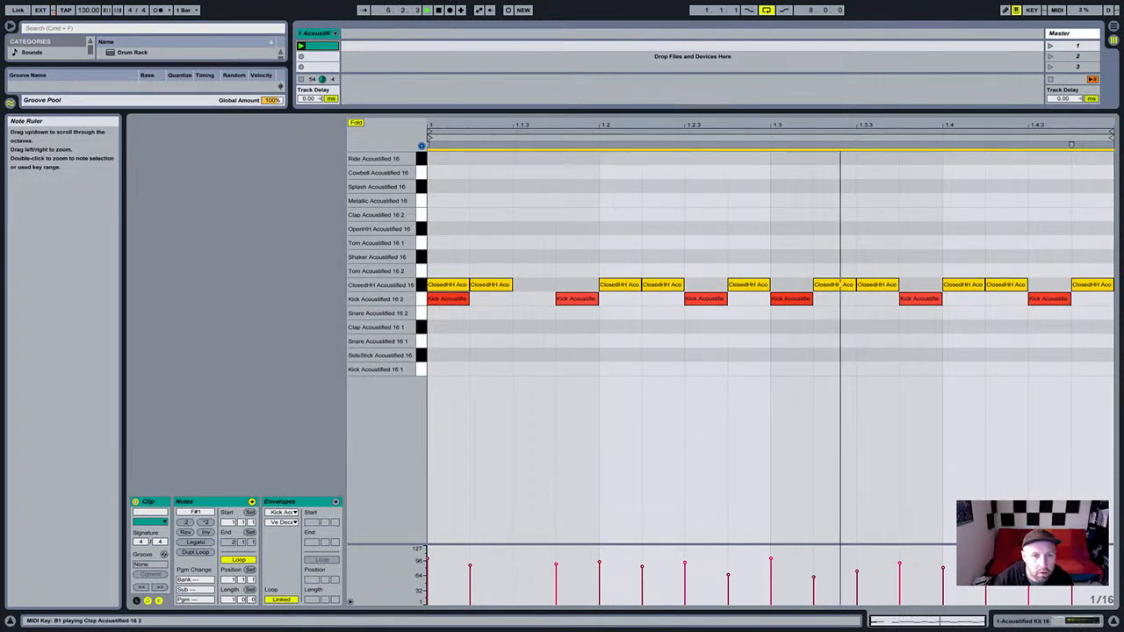
{"action": "left_click", "coordinate": [422, 229]}
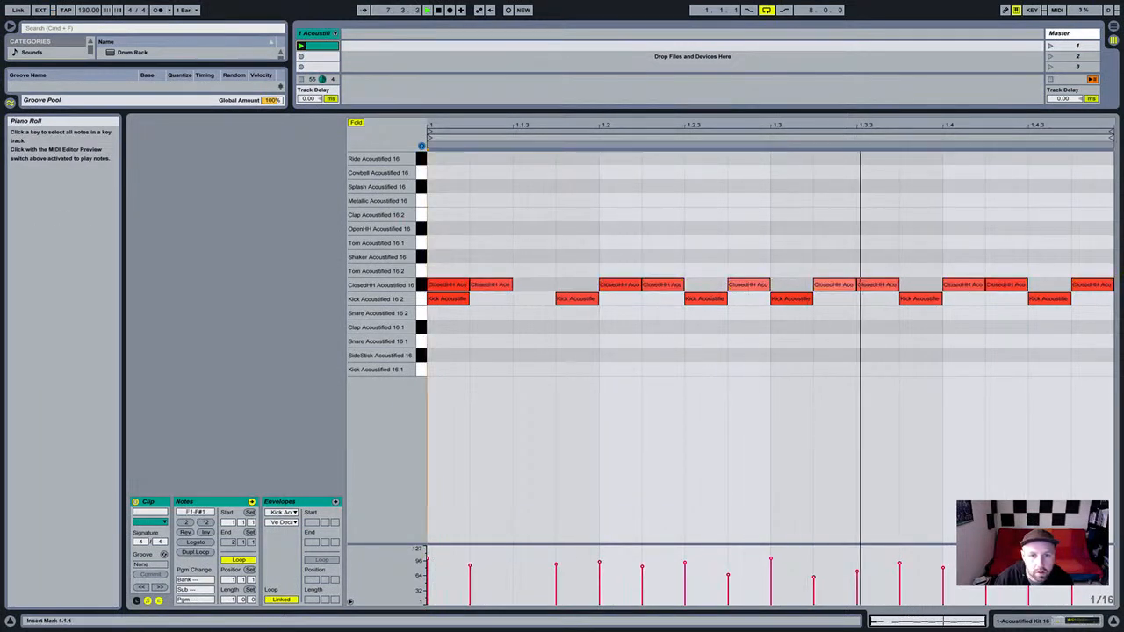
{"action": "double_click", "coordinate": [533, 229]}
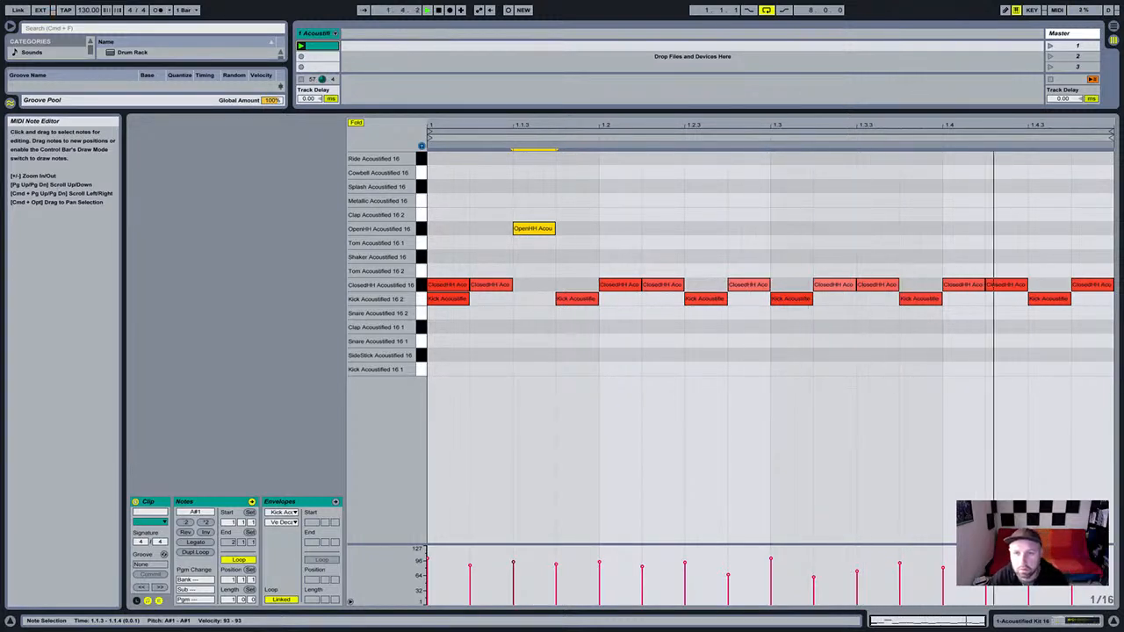
{"action": "double_click", "coordinate": [863, 229]}
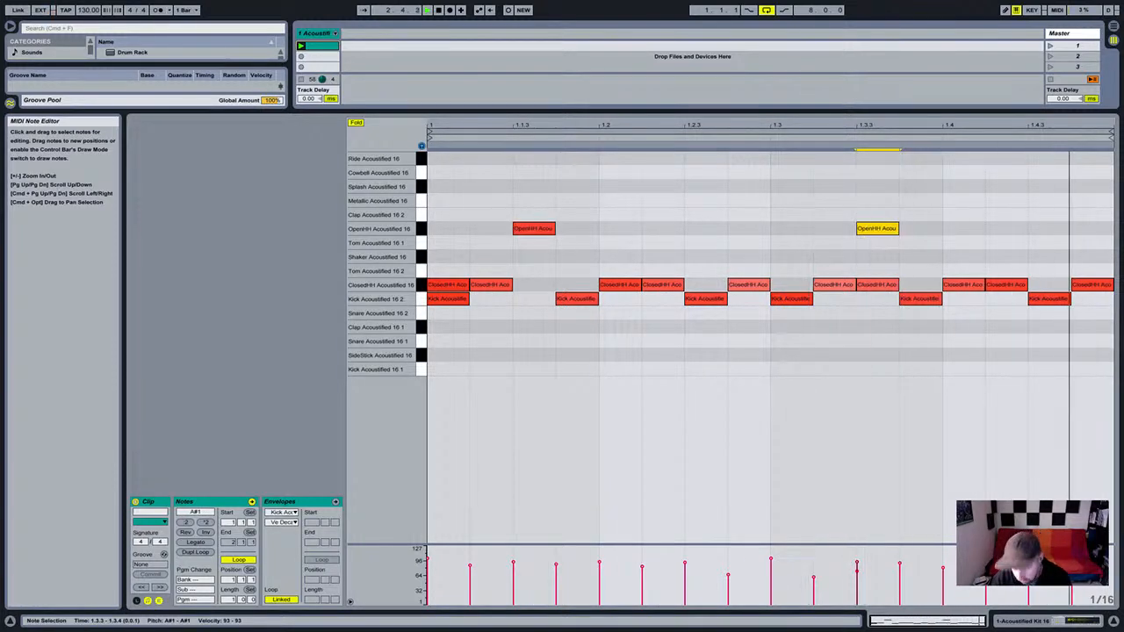
{"action": "double_click", "coordinate": [869, 230]}
{"action": "left_click_drag", "start_coordinate": [871, 286], "coordinate": [871, 229]}
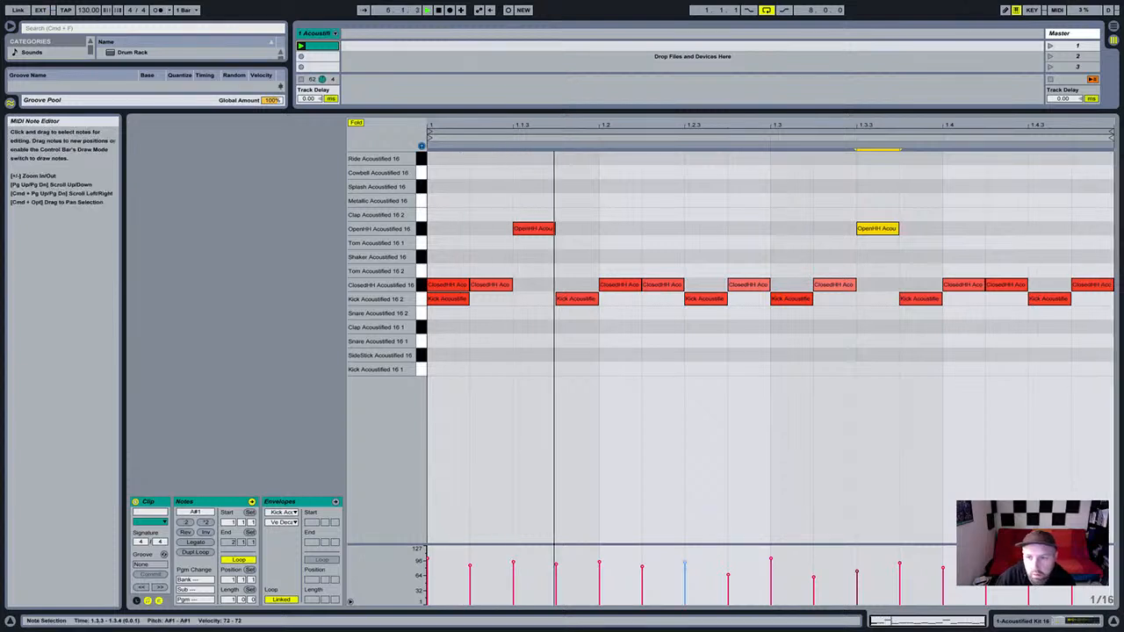
{"action": "key", "text": "super+a"}
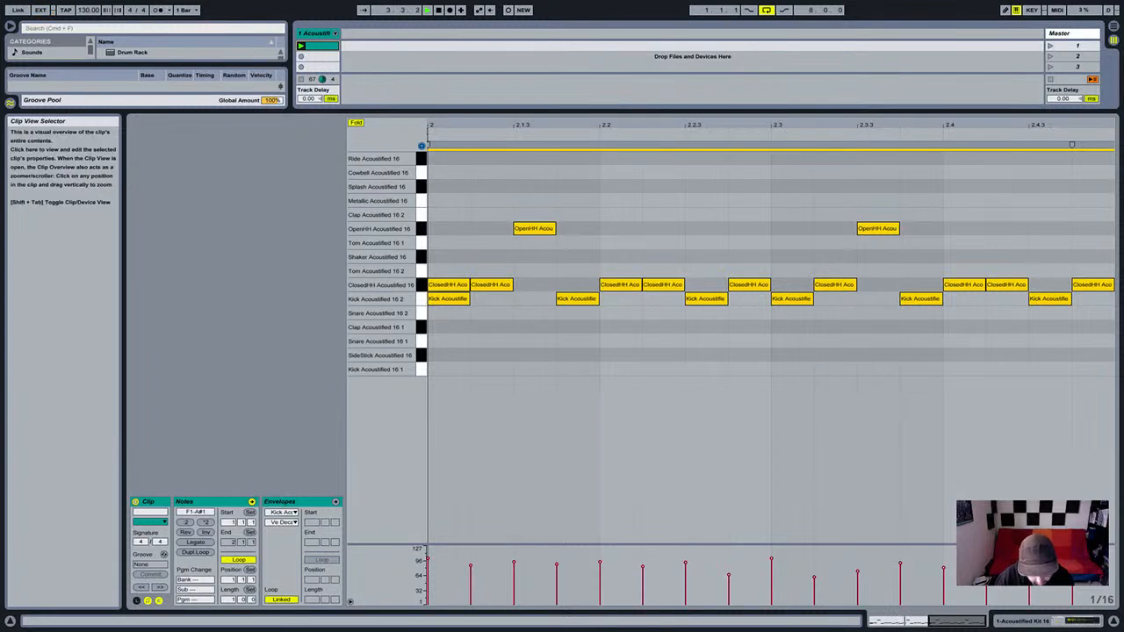
Extend the clip loop to bar 3, moving a bar-2 kick to 2.1.3 and an open hi-hat to 2.1.4.
{"action": "left_click_drag", "start_coordinate": [928, 621], "coordinate": [869, 621]}
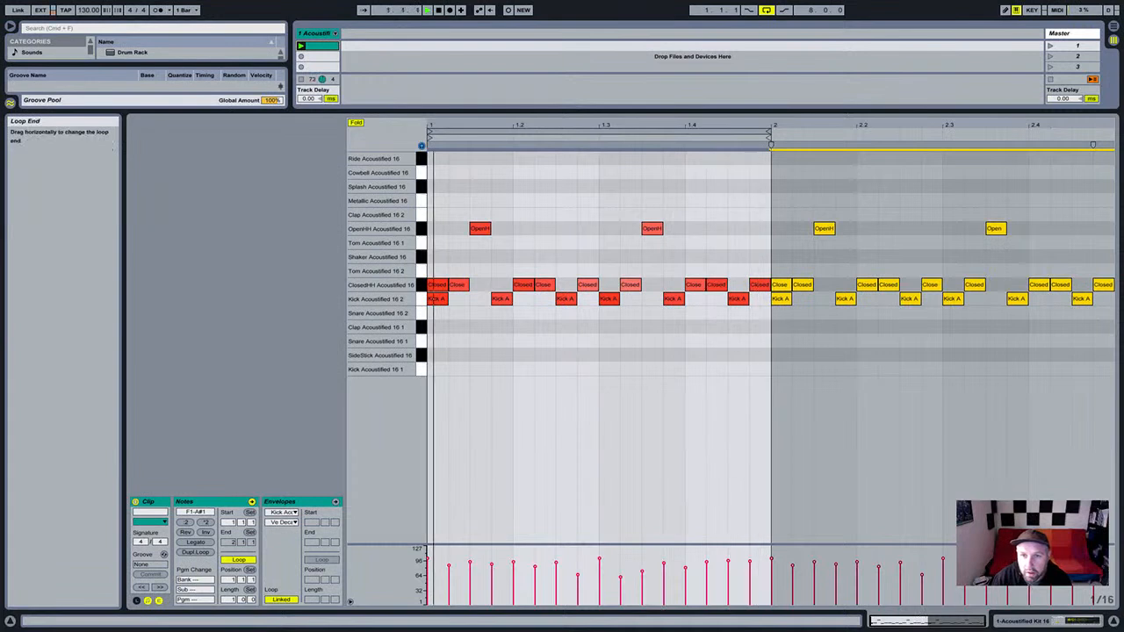
{"action": "left_click", "coordinate": [769, 134]}
{"action": "left_click_drag", "start_coordinate": [769, 134], "coordinate": [1111, 133]}
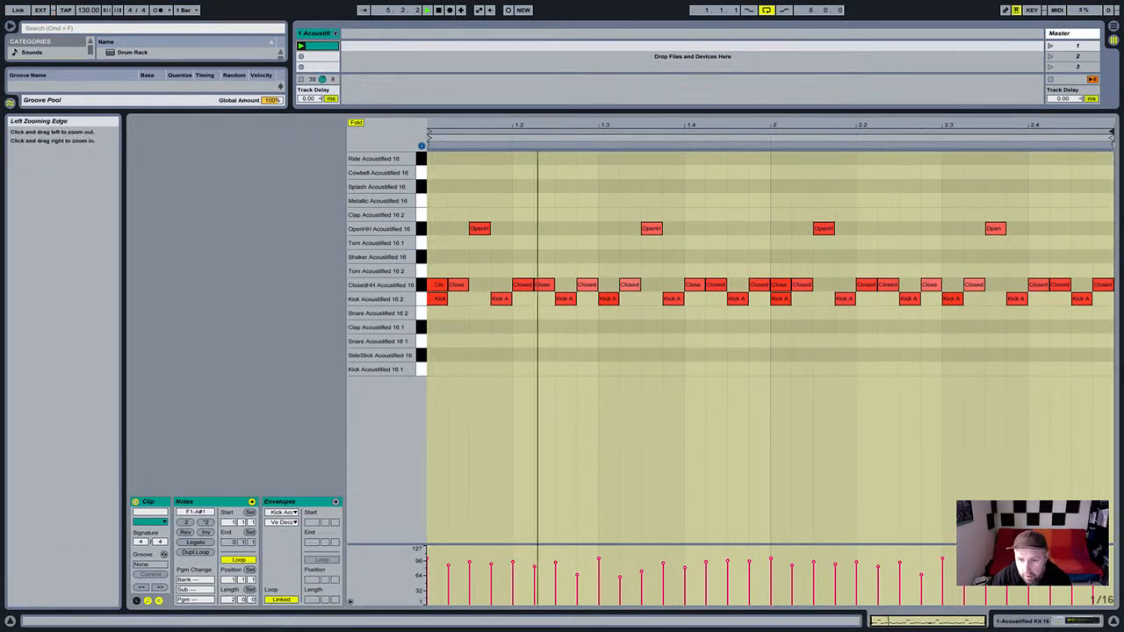
{"action": "left_click_drag", "start_coordinate": [846, 300], "coordinate": [824, 299]}
{"action": "left_click_drag", "start_coordinate": [824, 229], "coordinate": [846, 229]}
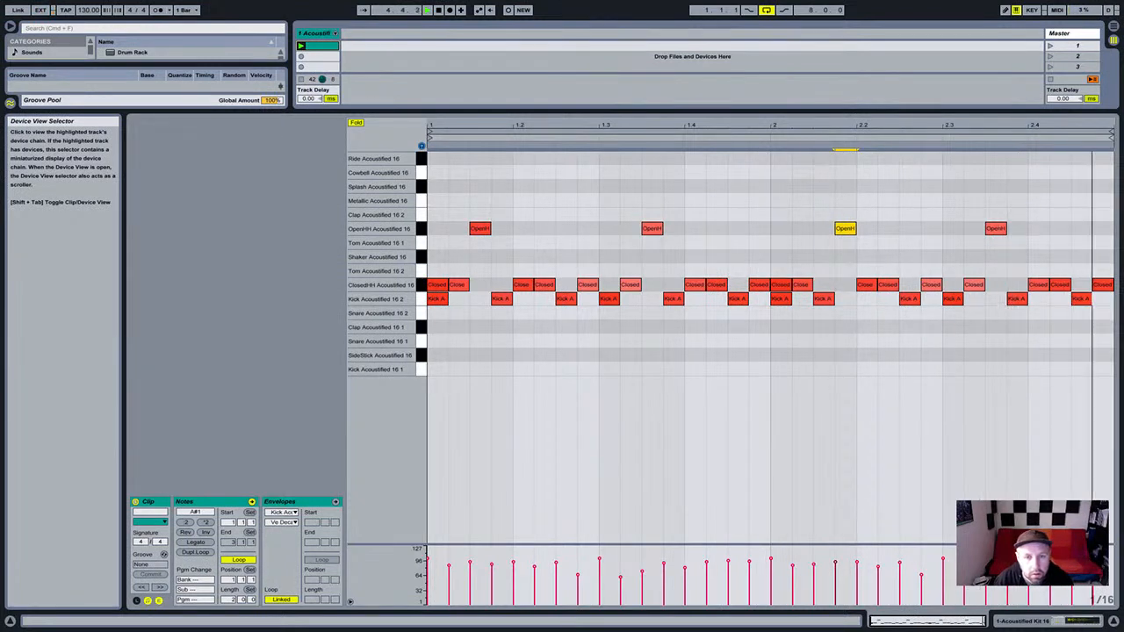
Draw SideStick Acoustified 16 notes at 1.4.1 and 2.4.1.
{"action": "left_click", "coordinate": [421, 342]}
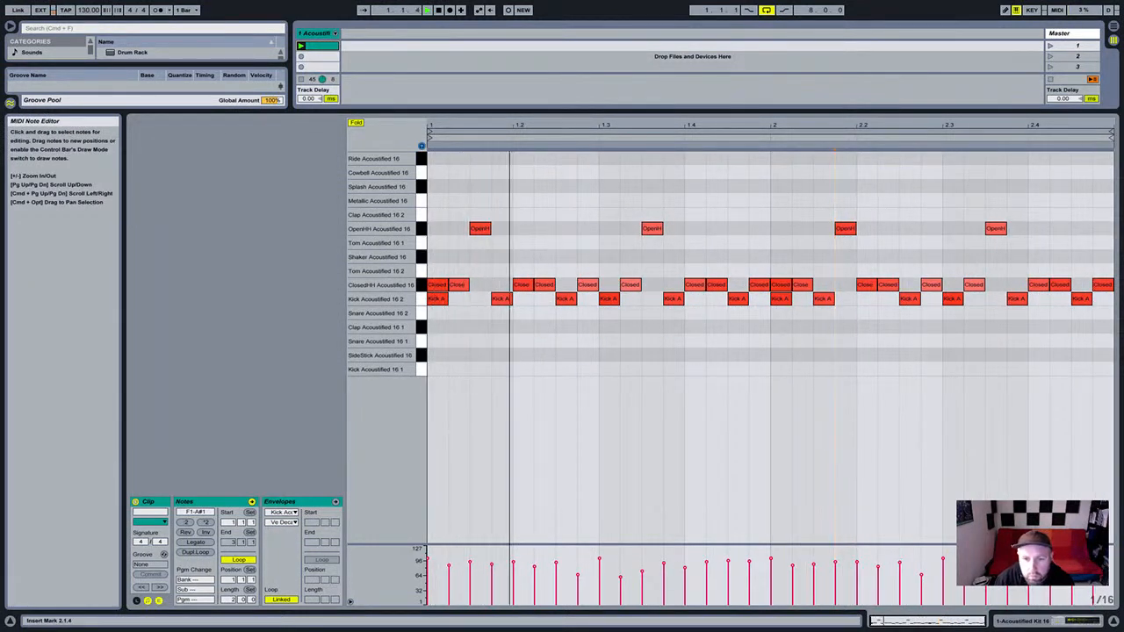
{"action": "double_click", "coordinate": [695, 355]}
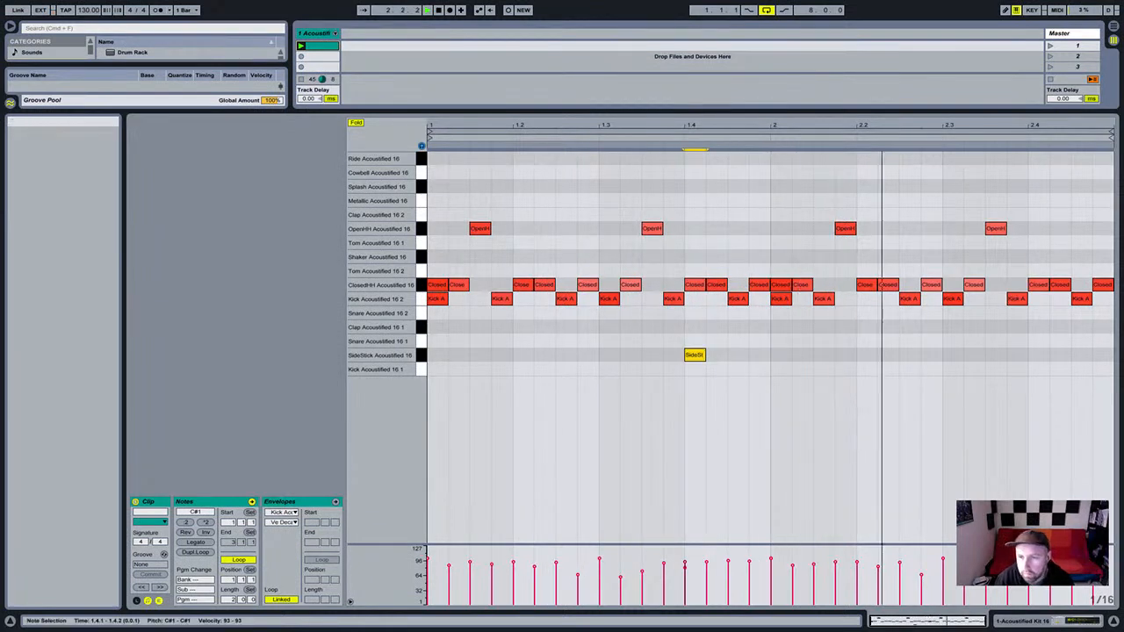
{"action": "double_click", "coordinate": [1034, 355]}
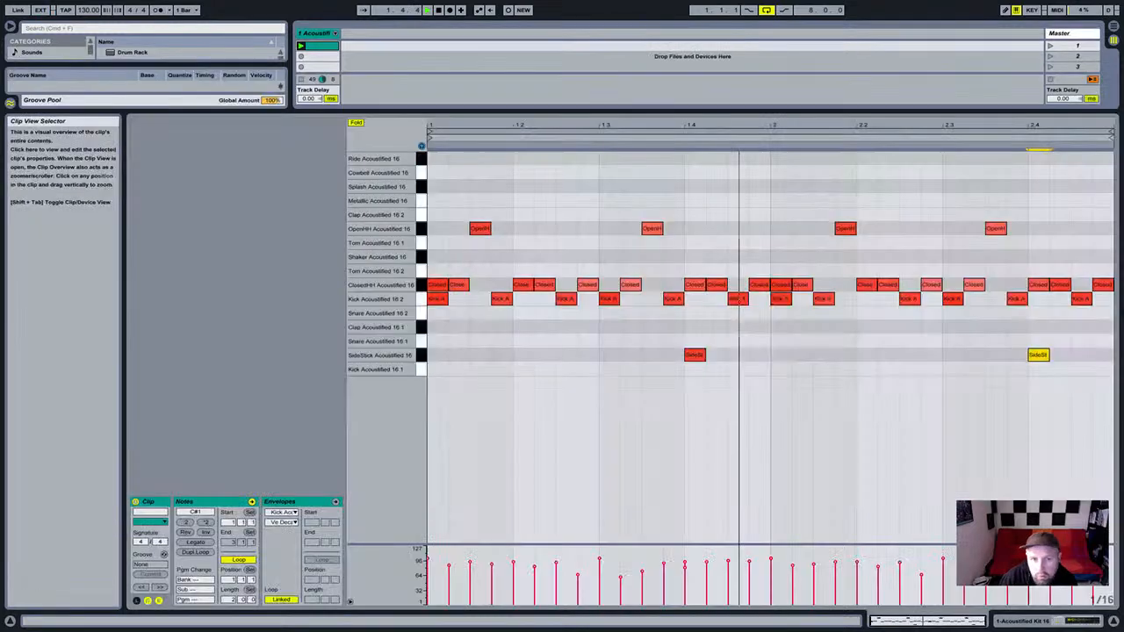
Add ride notes at 1.1.1, 1.1.4 and 1.2.3 with varied velocities, then duplicate them.
{"action": "left_click", "coordinate": [429, 355]}
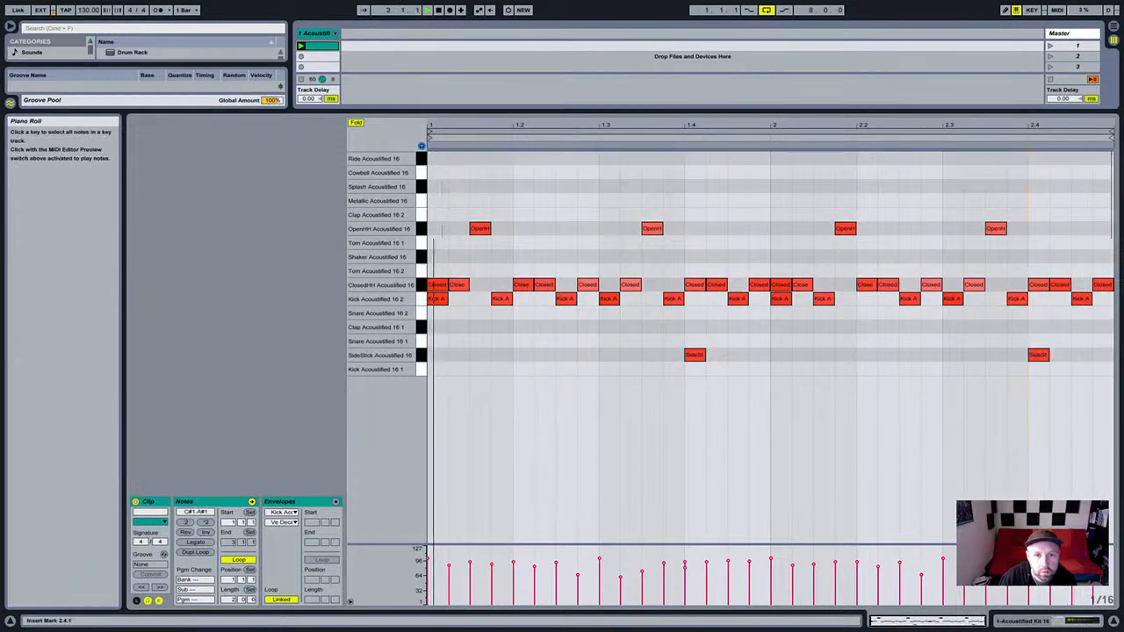
{"action": "double_click", "coordinate": [436, 159]}
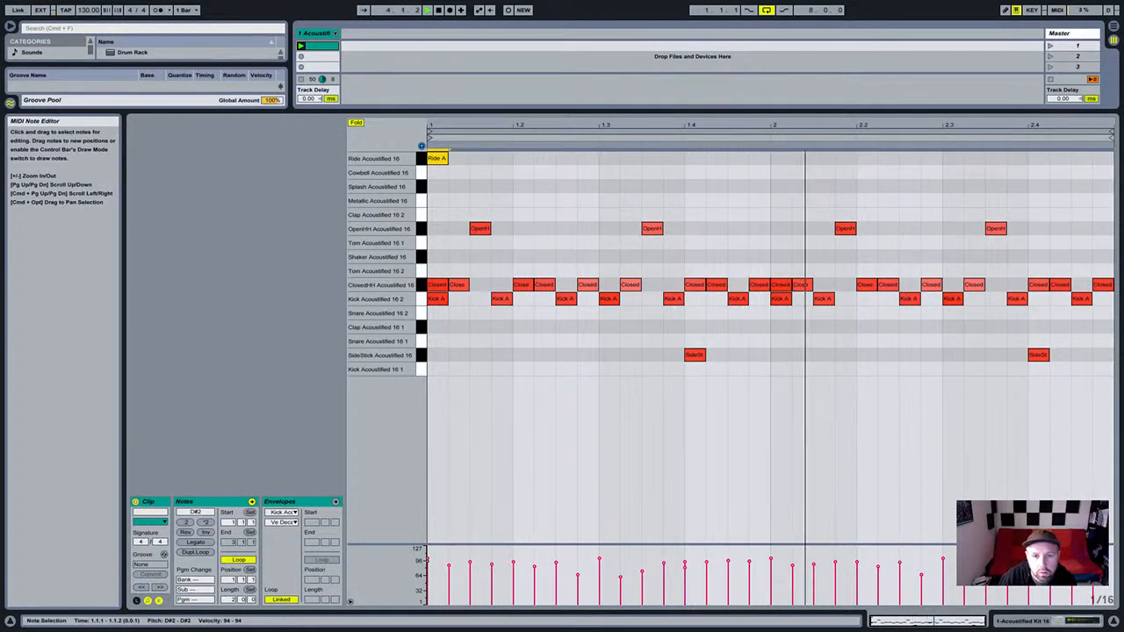
{"action": "double_click", "coordinate": [501, 159]}
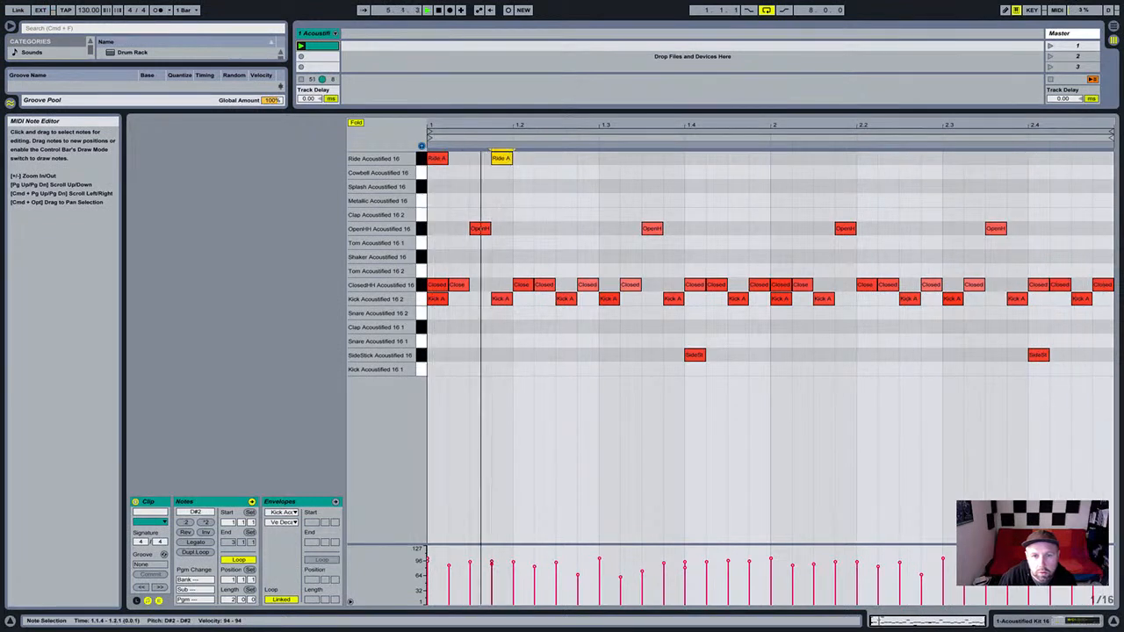
{"action": "double_click", "coordinate": [567, 159]}
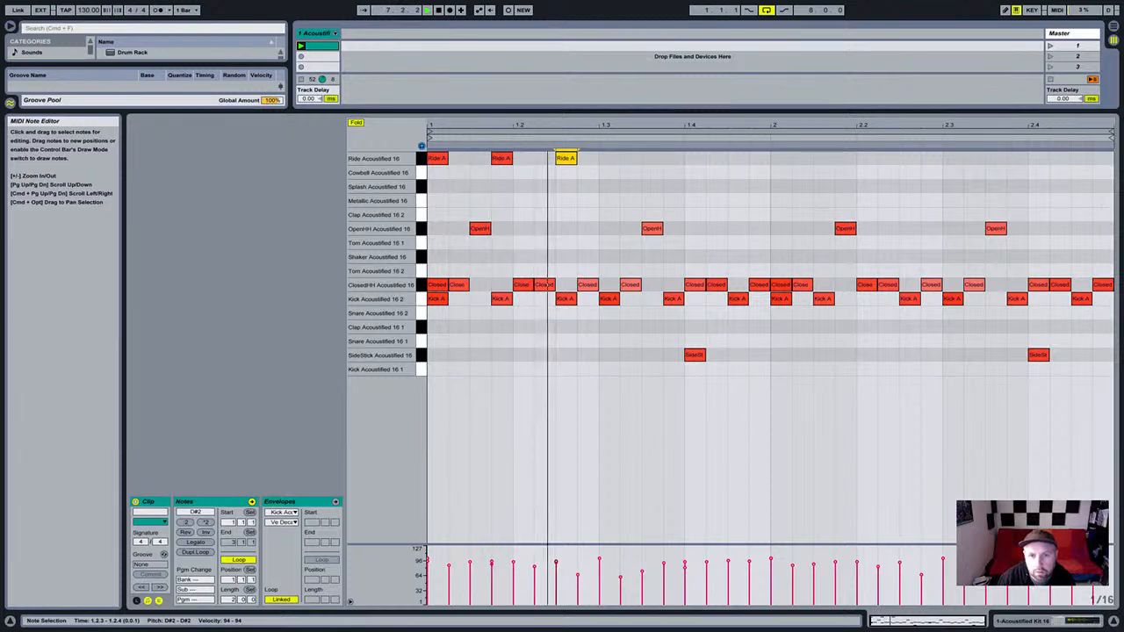
{"action": "left_click_drag", "start_coordinate": [619, 166], "coordinate": [423, 155]}
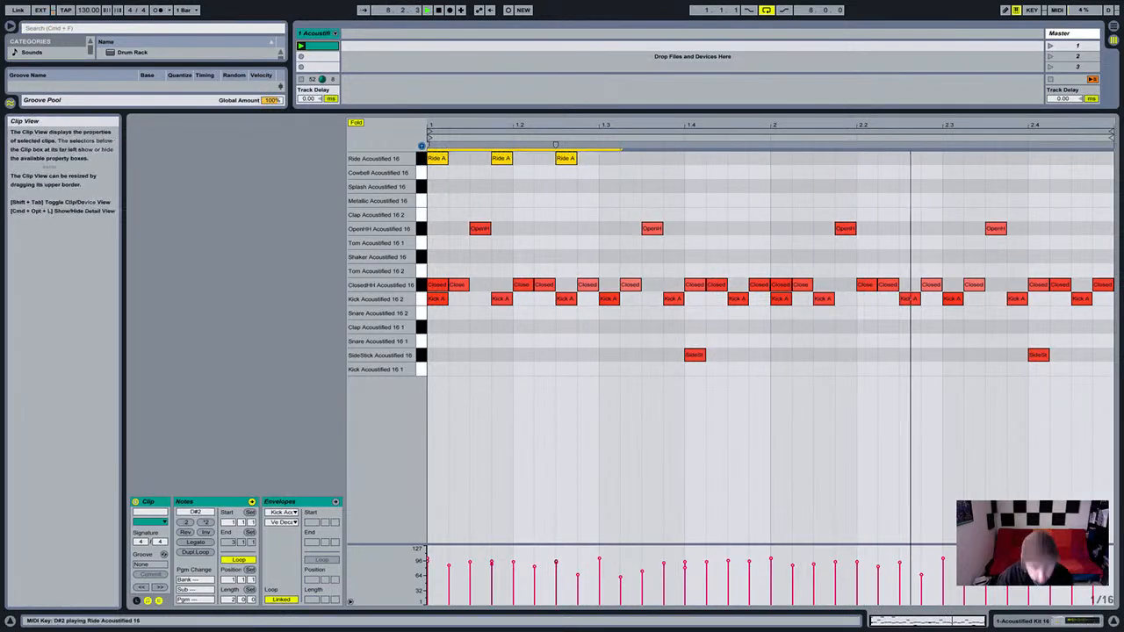
{"action": "left_click", "coordinate": [493, 186]}
{"action": "left_click_drag", "start_coordinate": [500, 159], "coordinate": [500, 169]}
{"action": "left_click_drag", "start_coordinate": [566, 159], "coordinate": [422, 160]}
{"action": "key", "text": "ctrl+d"}
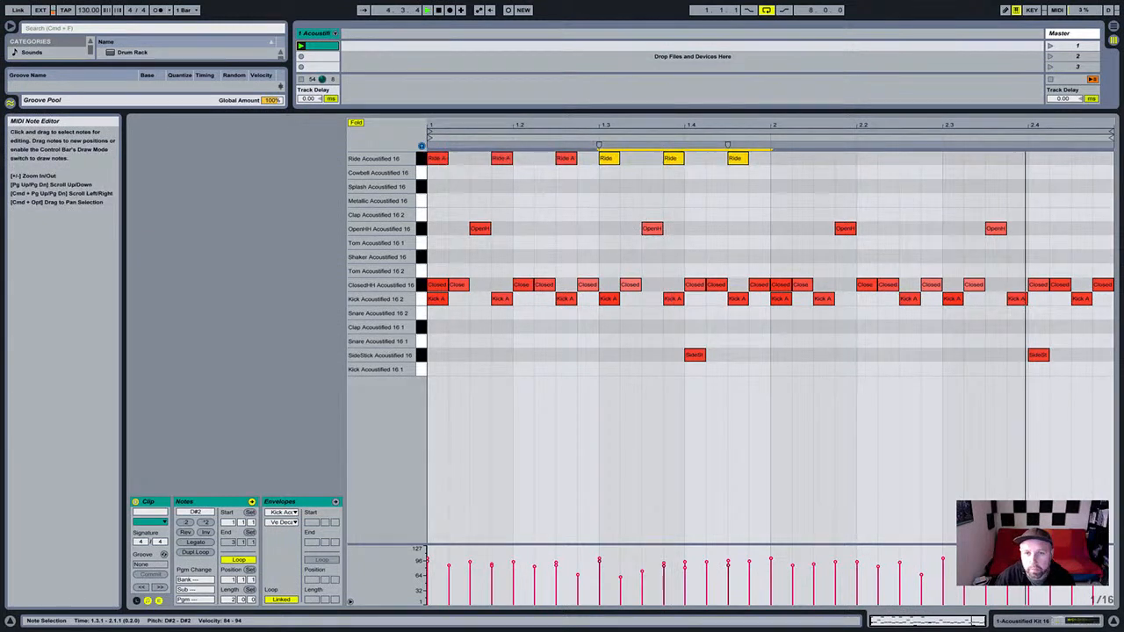
{"action": "left_click_drag", "start_coordinate": [675, 159], "coordinate": [675, 163]}
{"action": "left_click", "coordinate": [686, 201]}
Duplicate the six bar-1 ride notes into bar 2.
{"action": "left_click_drag", "start_coordinate": [795, 166], "coordinate": [423, 156]}
{"action": "key", "text": "super+d"}
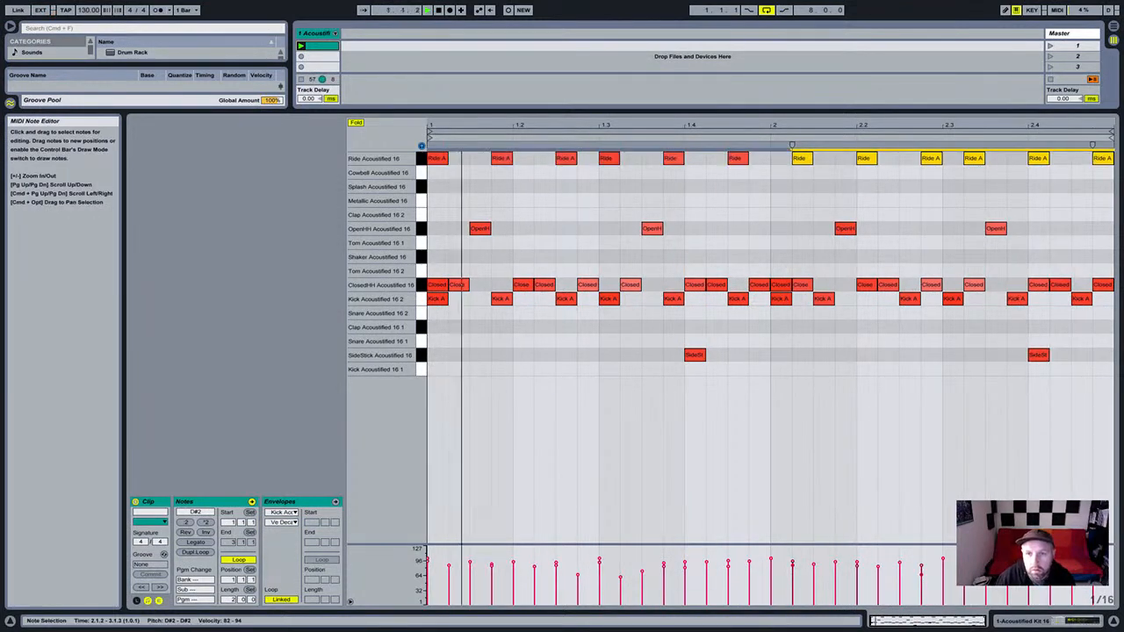
{"action": "left_click_drag", "start_coordinate": [801, 159], "coordinate": [786, 159]}
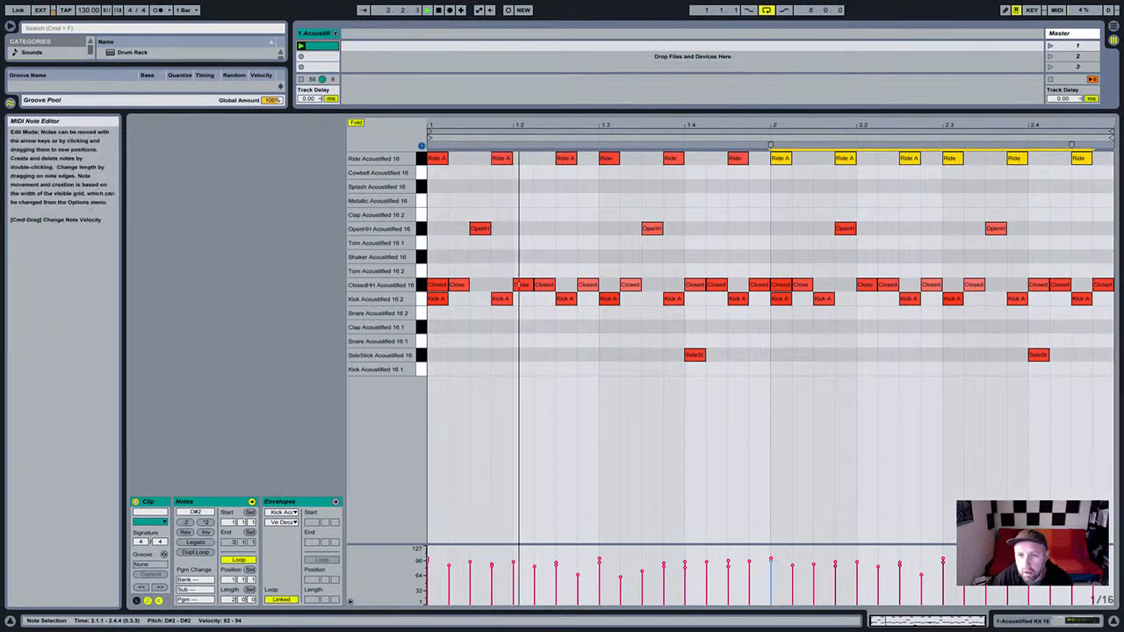
{"action": "left_click", "coordinate": [877, 176]}
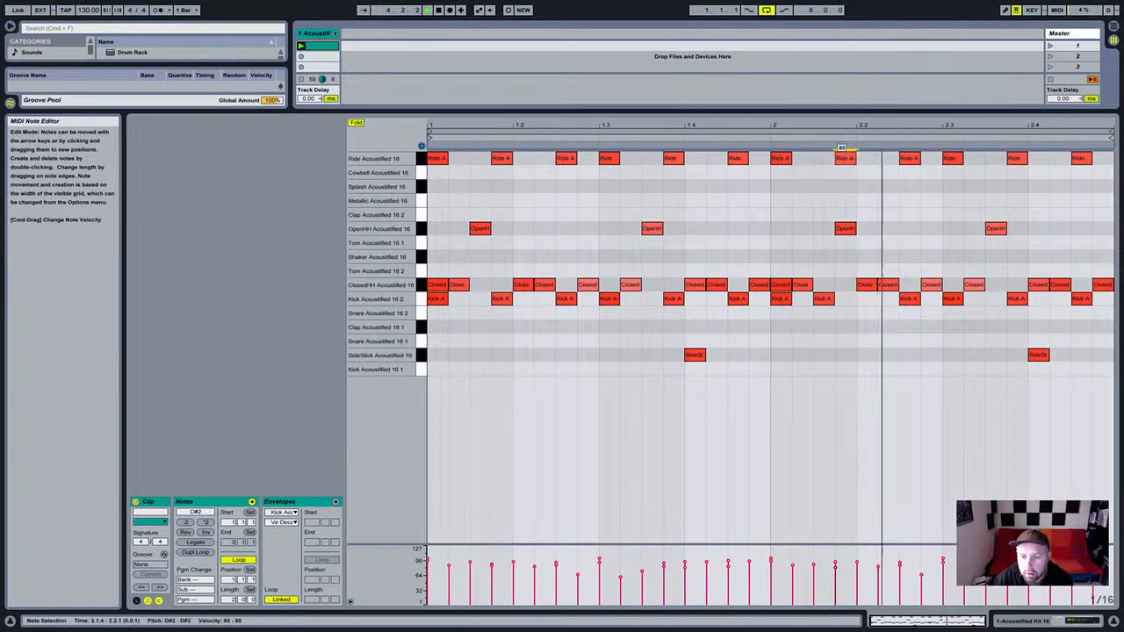
Adjust individual ride notes across both bars and move the ride at 2.1.4 to 2.1.3.
{"action": "left_click", "coordinate": [843, 155]}
{"action": "left_click", "coordinate": [905, 156]}
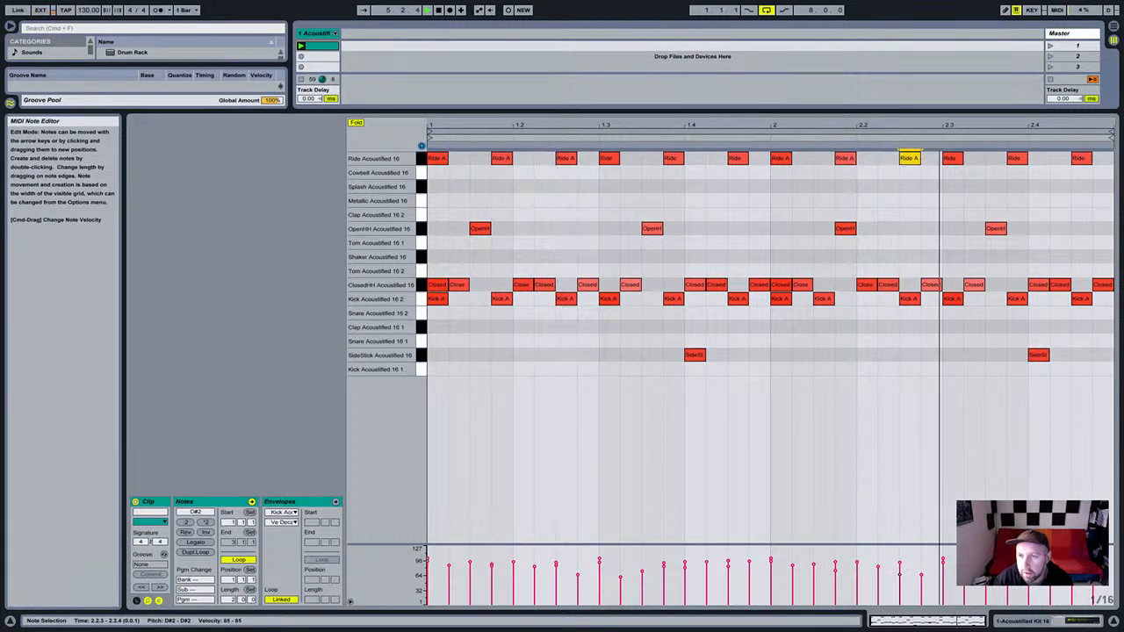
{"action": "left_click", "coordinate": [1016, 156]}
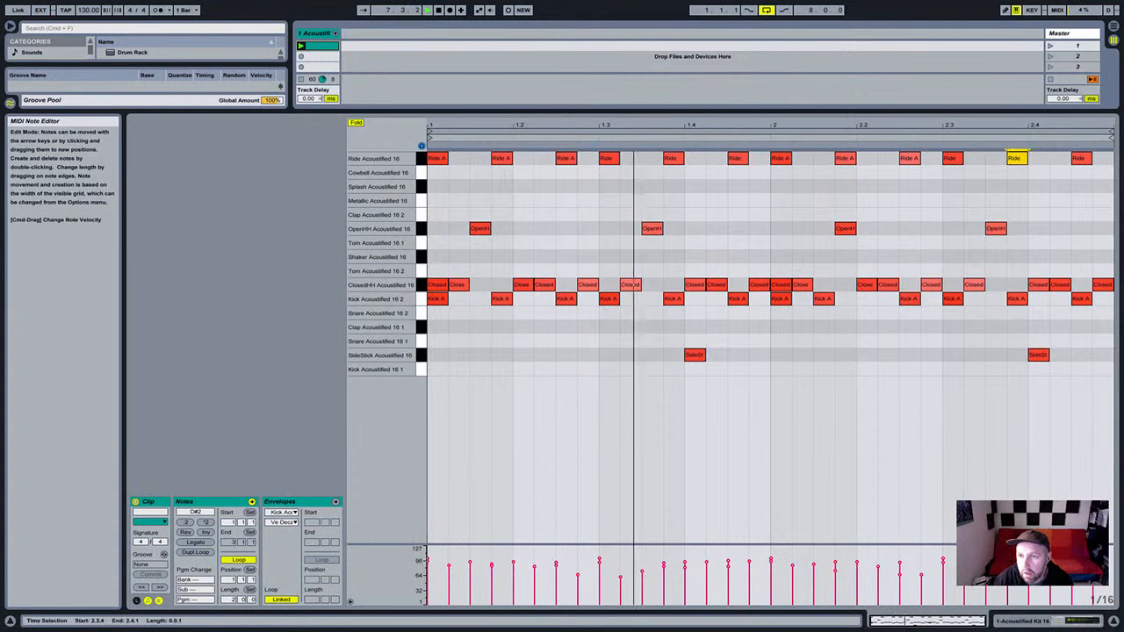
{"action": "left_click", "coordinate": [1080, 158]}
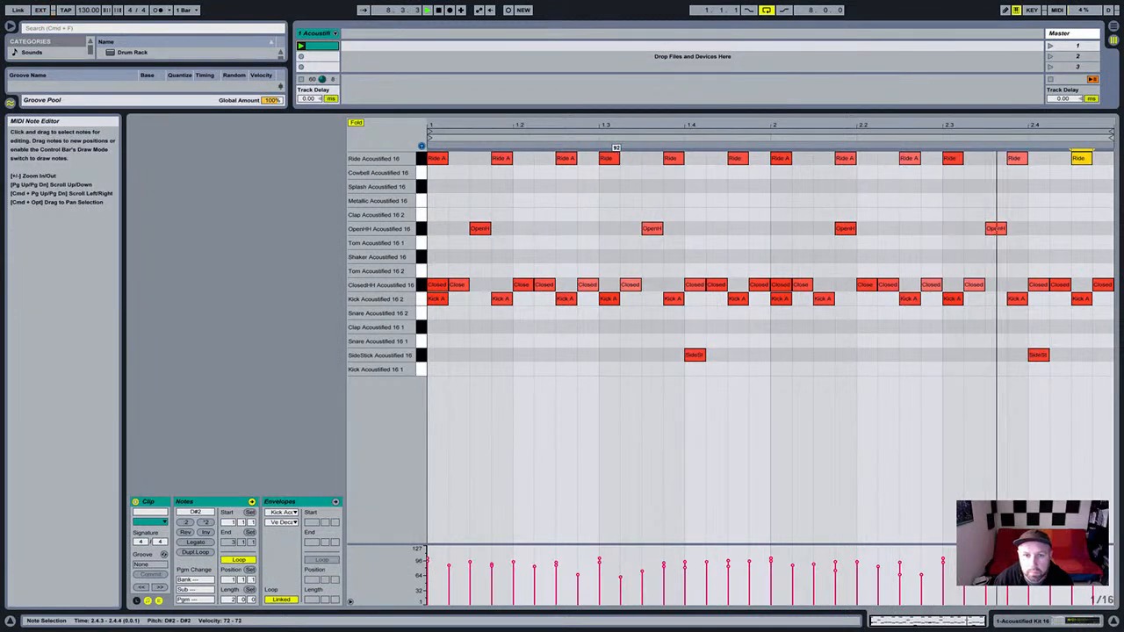
{"action": "left_click", "coordinate": [609, 157]}
{"action": "left_click", "coordinate": [501, 157]}
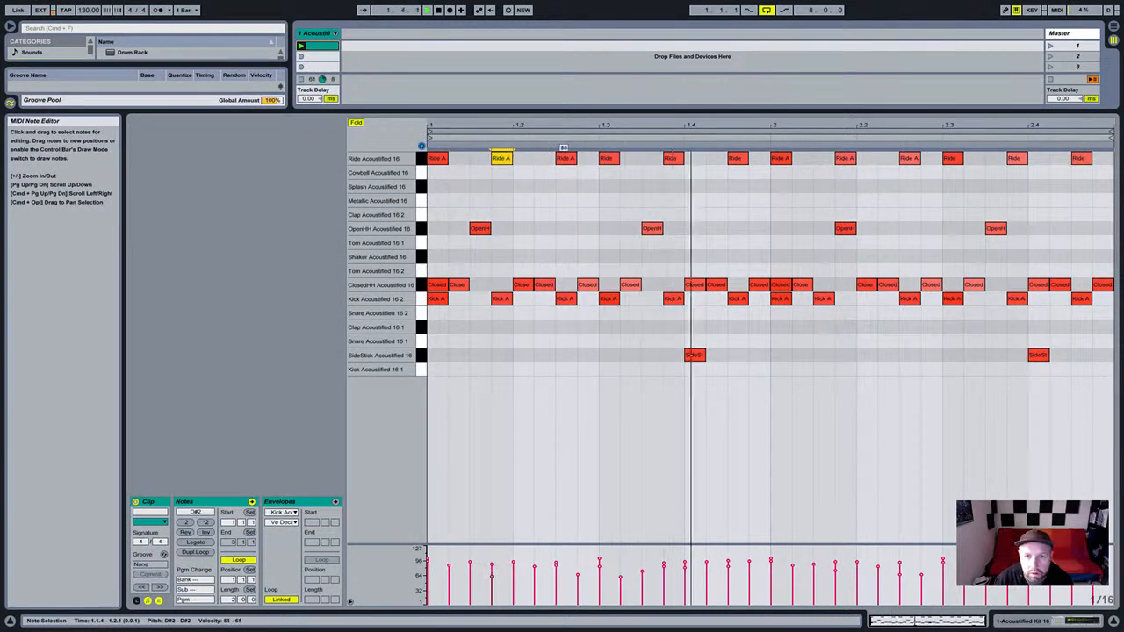
{"action": "left_click", "coordinate": [565, 157]}
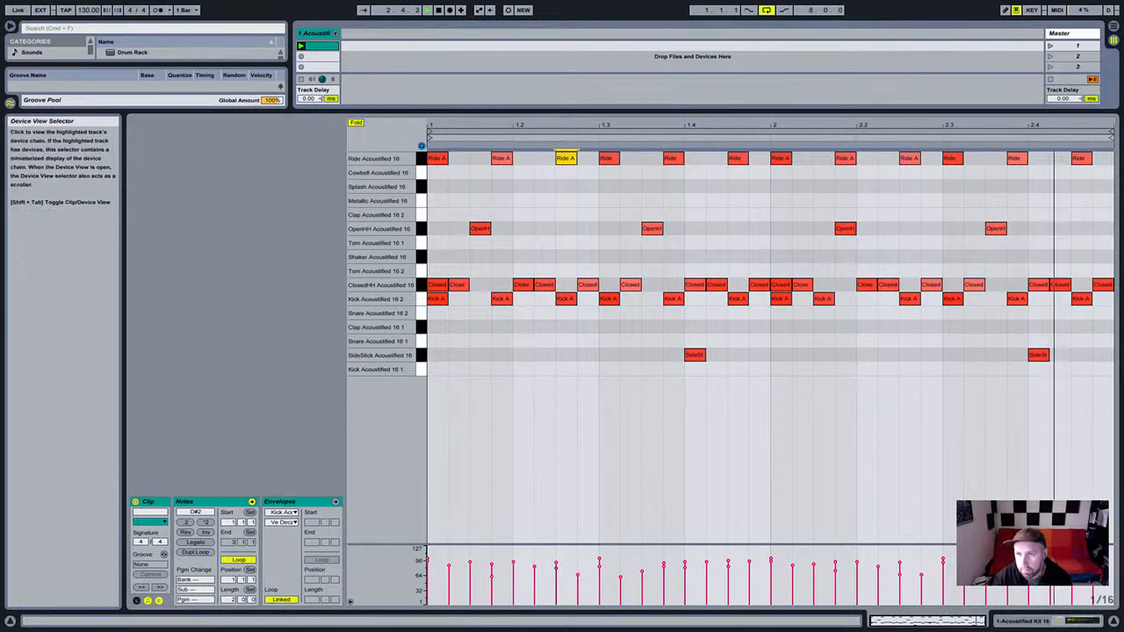
{"action": "left_click", "coordinate": [922, 412]}
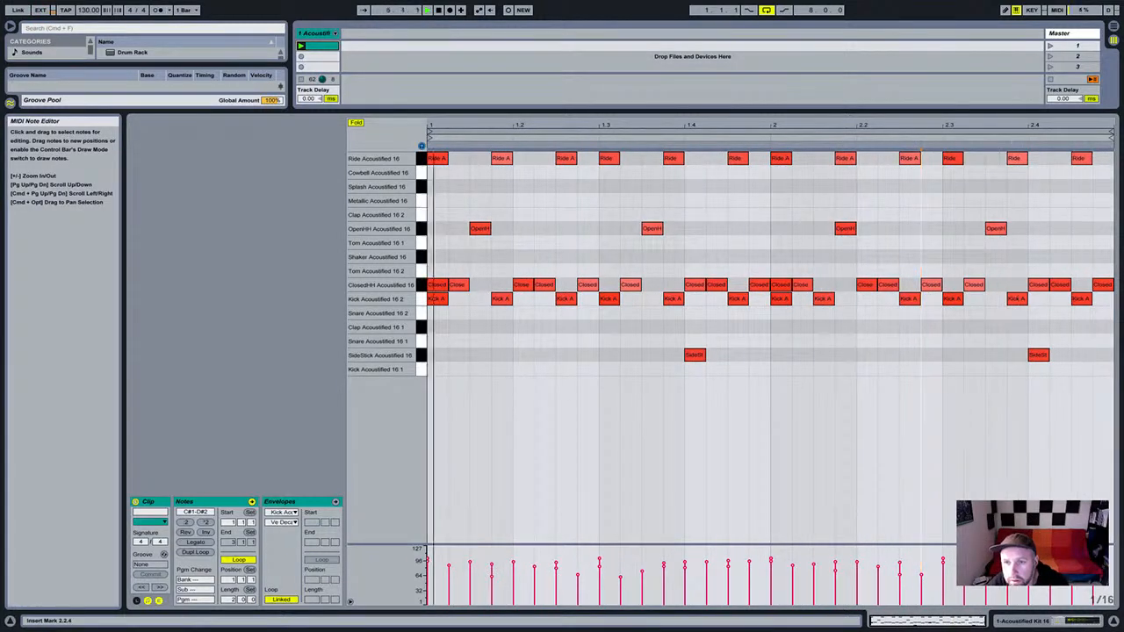
{"action": "left_click_drag", "start_coordinate": [844, 159], "coordinate": [823, 158]}
Lower the ride sound's sample sustain to about -43 dB.
{"action": "left_click", "coordinate": [943, 422]}
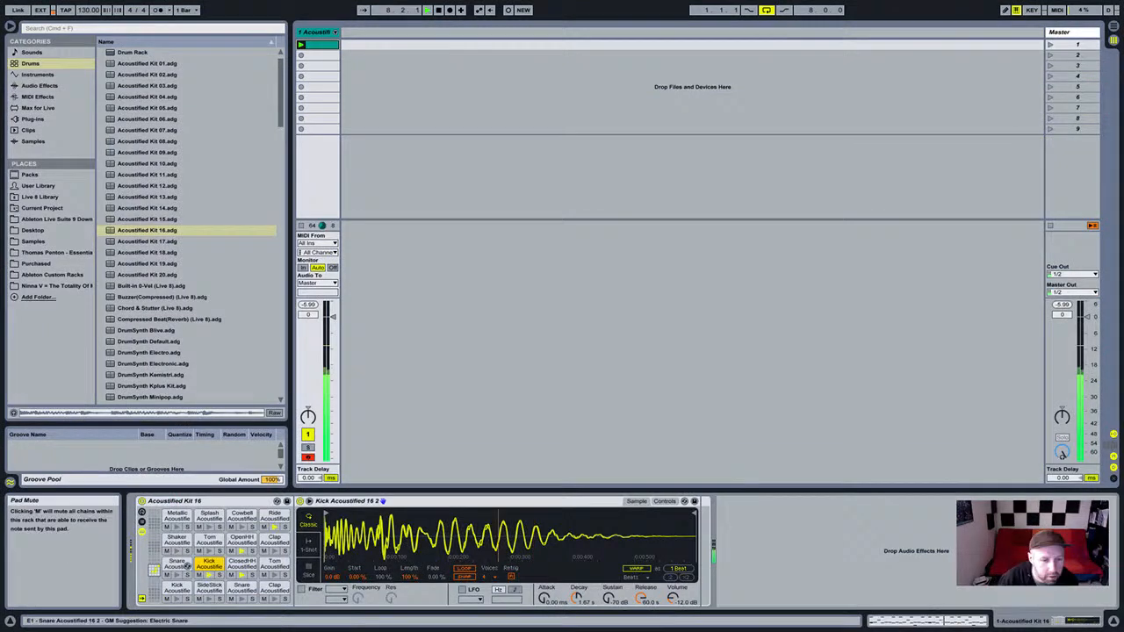
{"action": "left_click", "coordinate": [275, 519]}
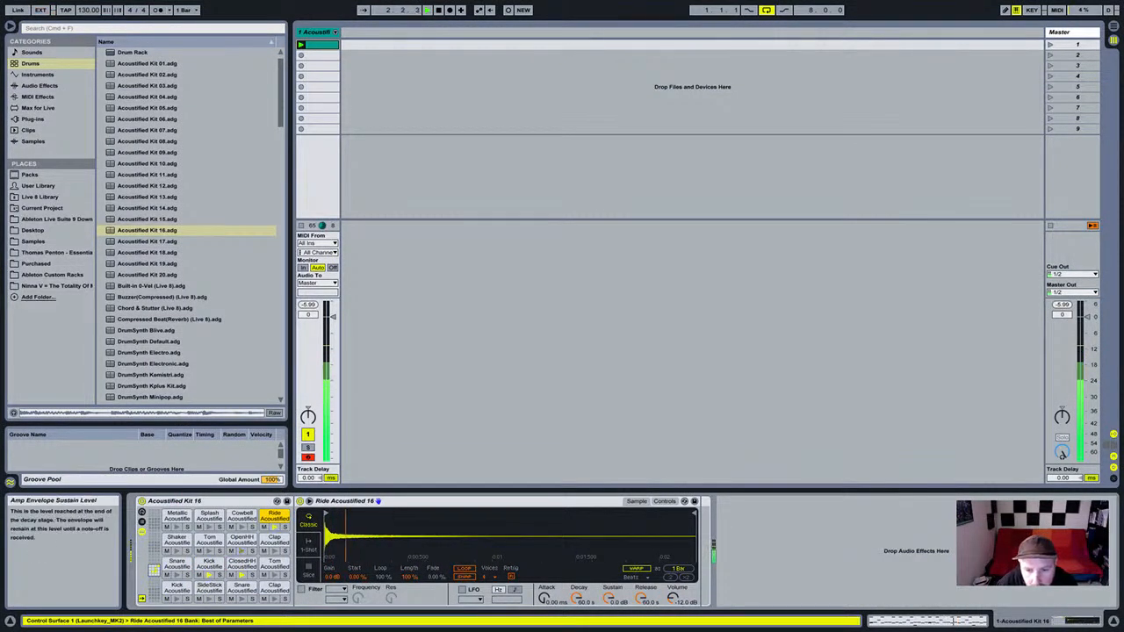
{"action": "mouse_move", "coordinate": [609, 598]}
{"action": "left_mouse_down"}
{"action": "mouse_move", "coordinate": [609, 628]}
{"action": "mouse_move", "coordinate": [576, 625]}
{"action": "left_mouse_up"}
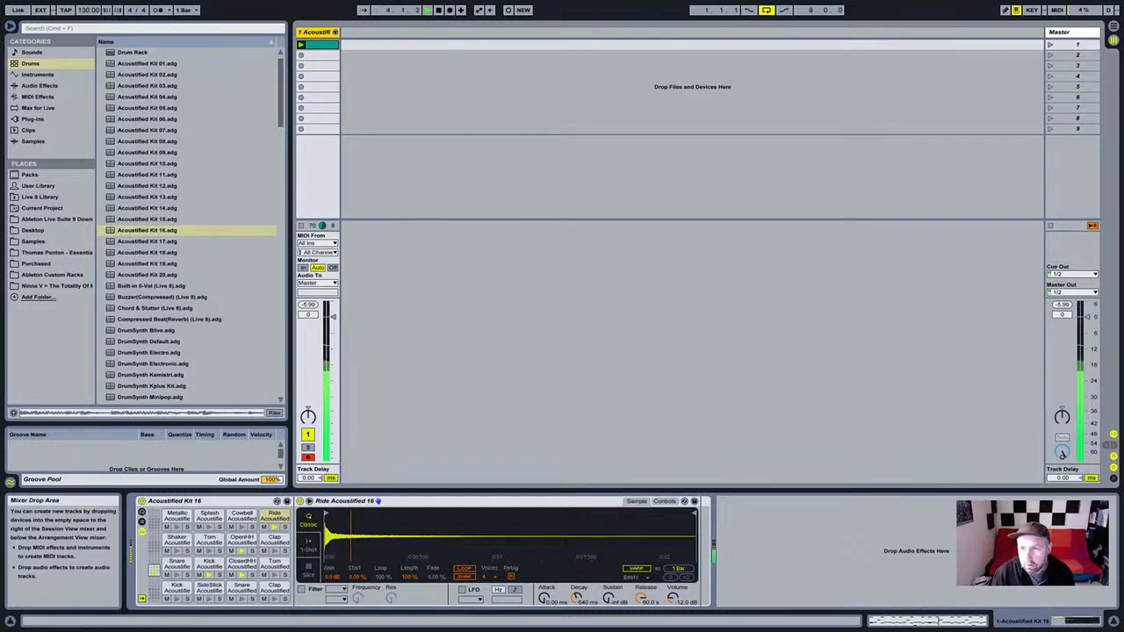
Stop playback and return to Acoustified Kit 16 in the browser's Drums list.
{"action": "left_click", "coordinate": [193, 231]}
{"action": "scroll", "coordinate": [194, 231], "scroll_direction": "up", "scroll_amount": 1}
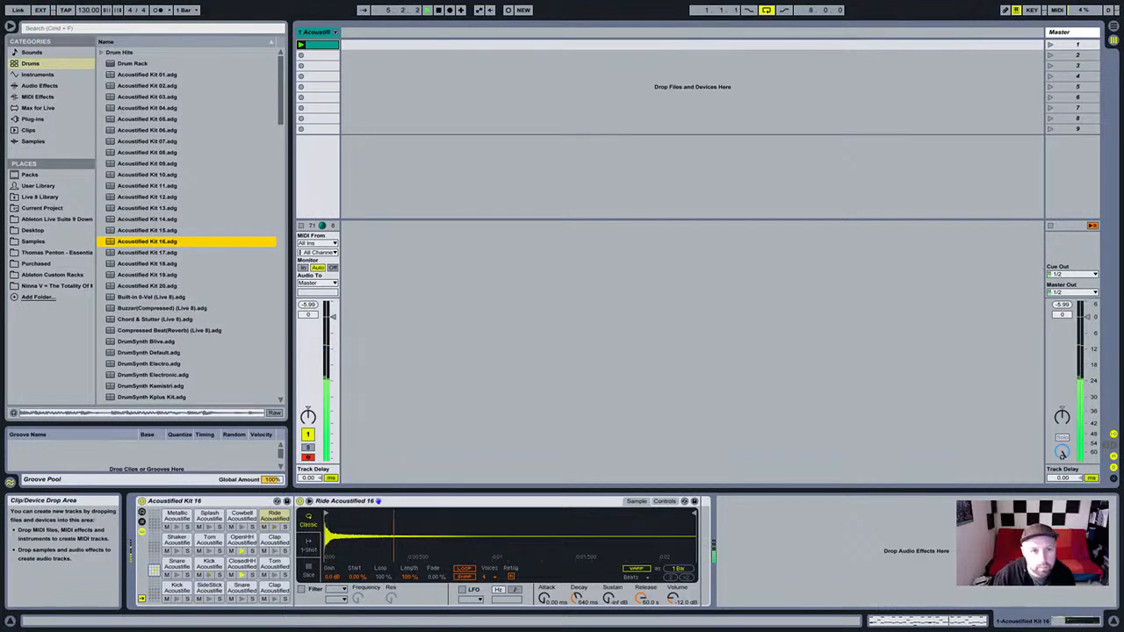
{"action": "key", "text": "space"}
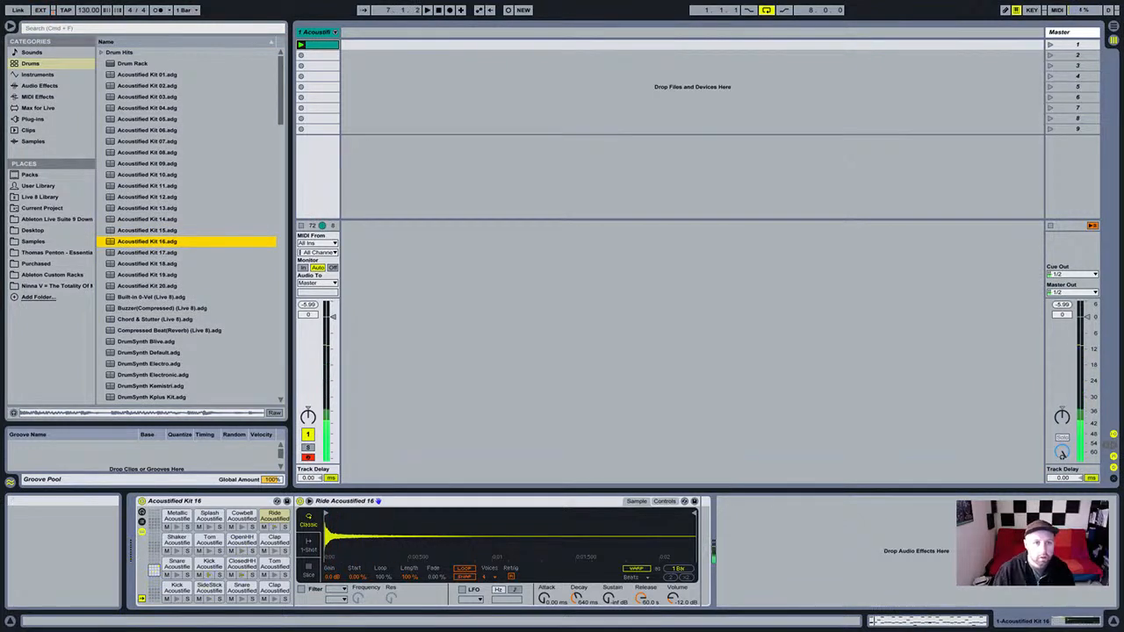
{"action": "left_click", "coordinate": [667, 290]}
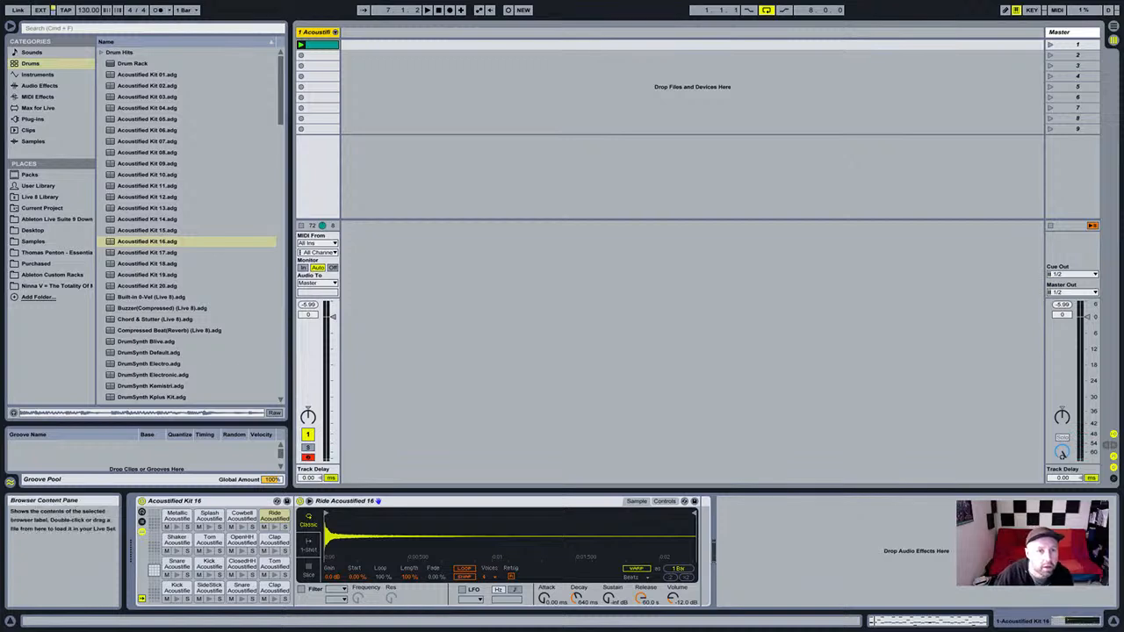
{"action": "left_click", "coordinate": [194, 242]}
{"action": "scroll", "coordinate": [193, 241], "scroll_direction": "down", "scroll_amount": 2}
{"action": "scroll", "coordinate": [193, 242], "scroll_direction": "up", "scroll_amount": 2}
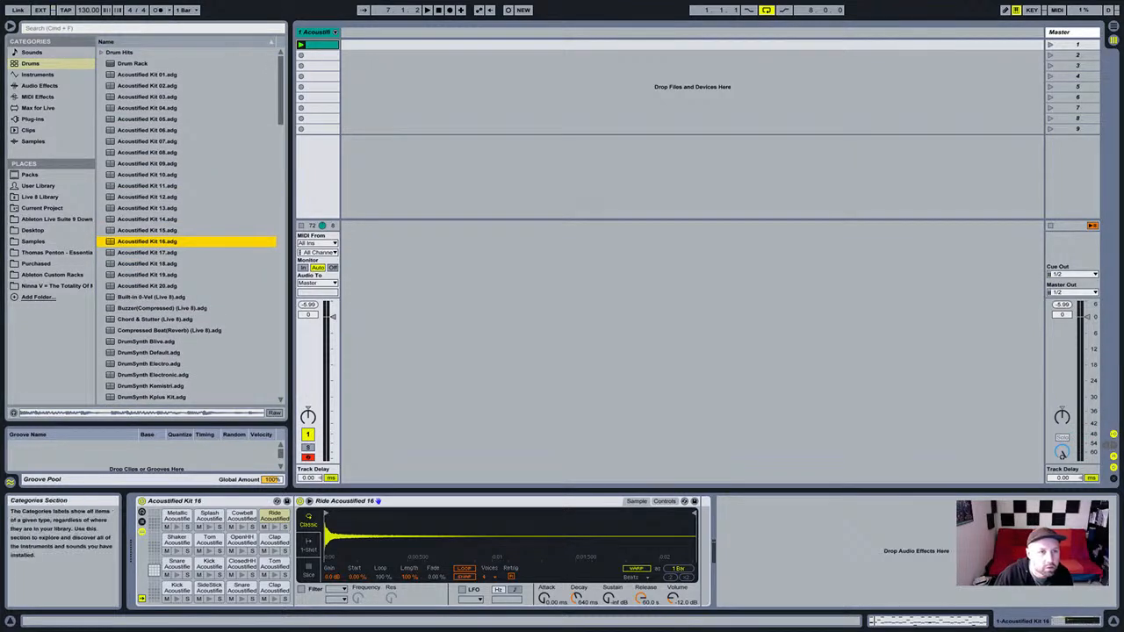
Drag Overdrive from Audio Effects to the end of the chain after the ride sampler.
{"action": "left_click", "coordinate": [38, 75]}
{"action": "left_click", "coordinate": [39, 86]}
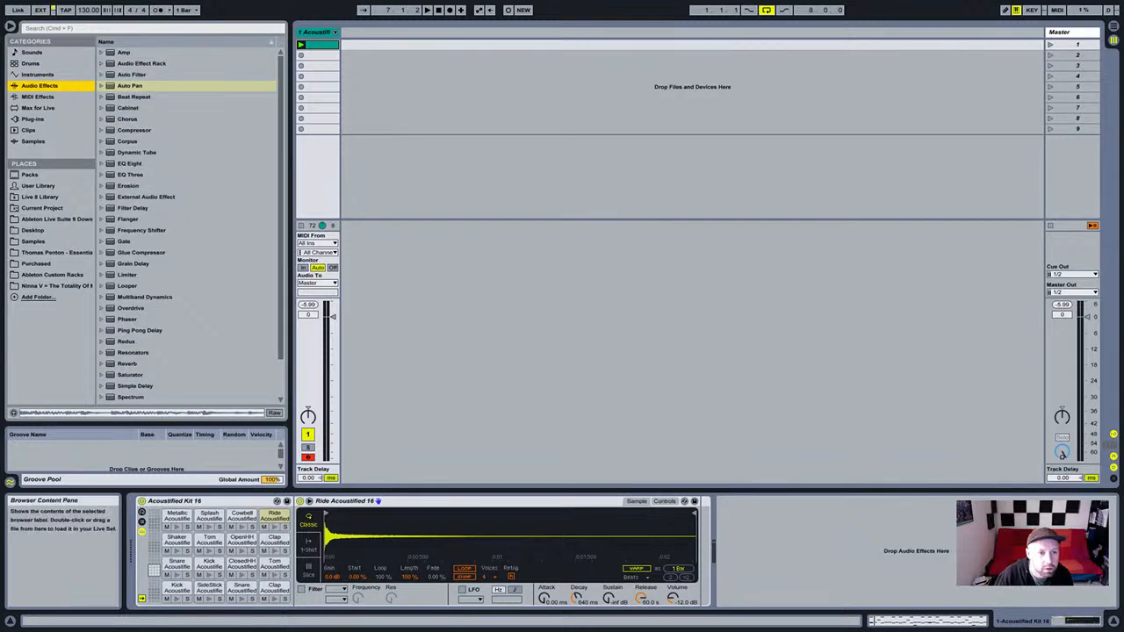
{"action": "scroll", "coordinate": [189, 228], "scroll_direction": "down", "scroll_amount": 3}
{"action": "left_click_drag", "start_coordinate": [290, 264], "coordinate": [250, 264]}
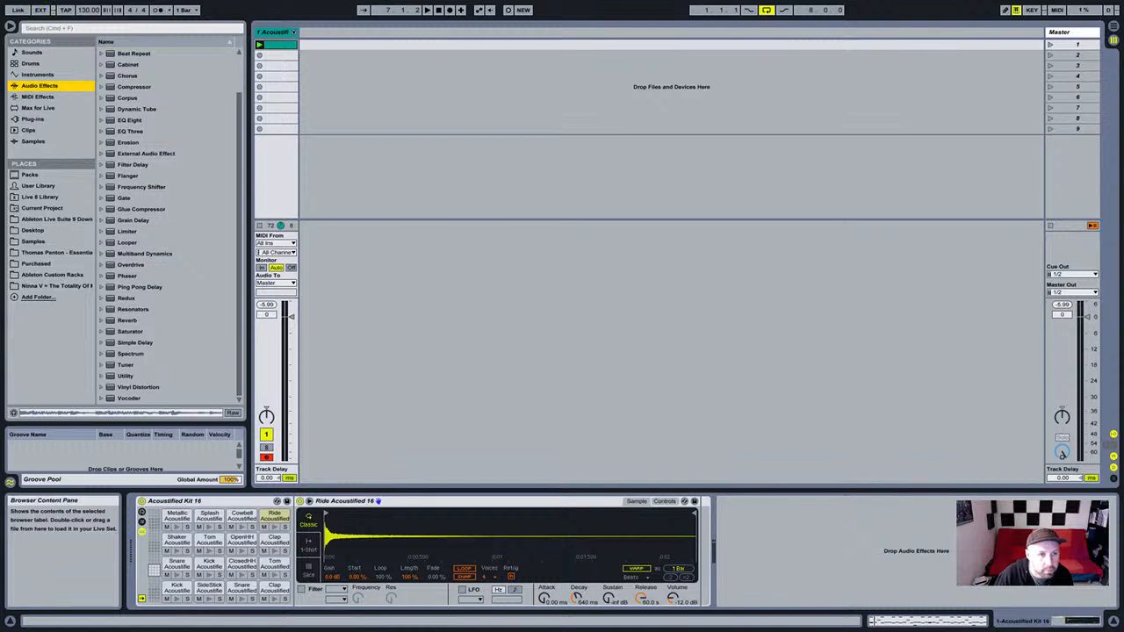
{"action": "left_click", "coordinate": [141, 266]}
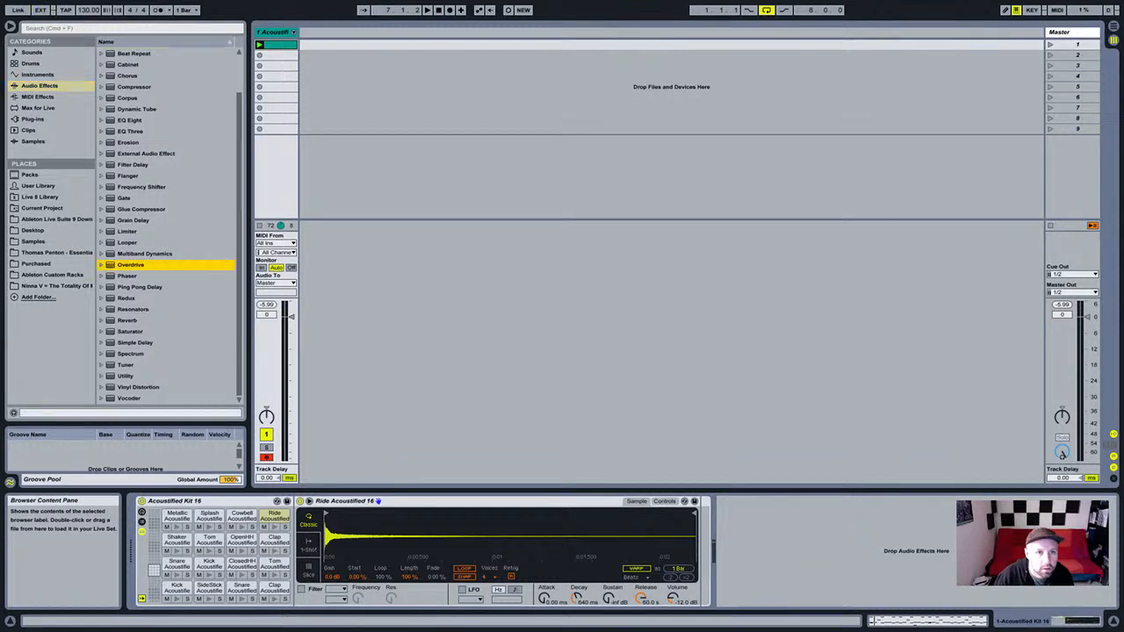
{"action": "key", "text": "Right"}
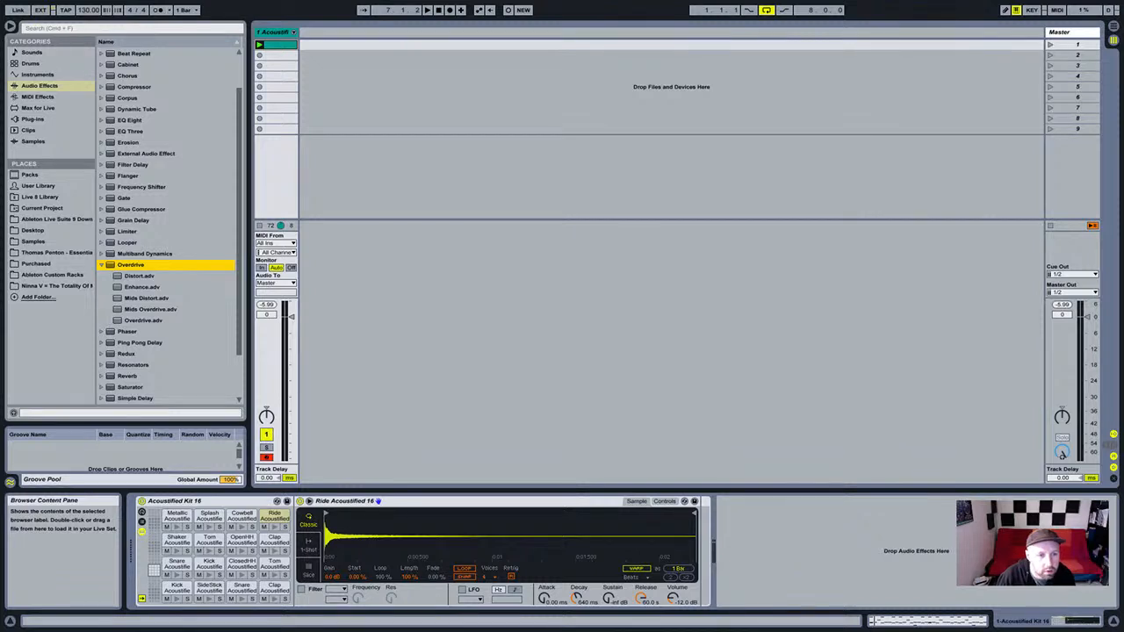
{"action": "left_click_drag", "start_coordinate": [131, 265], "coordinate": [745, 502]}
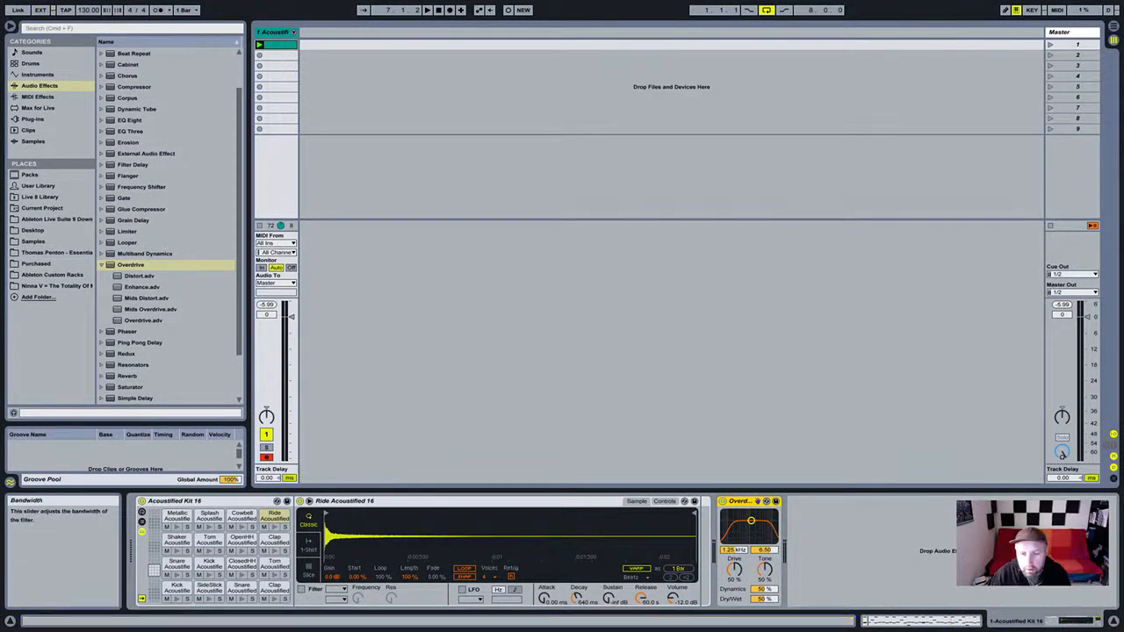
While the drums play, set Overdrive to 69% drive, 32% tone, 31% dynamics, 1.46 kHz band, width 4.75.
{"action": "mouse_move", "coordinate": [734, 570]}
{"action": "left_mouse_down"}
{"action": "mouse_move", "coordinate": [734, 582]}
{"action": "mouse_move", "coordinate": [735, 560]}
{"action": "left_mouse_up"}
{"action": "key", "text": "space"}
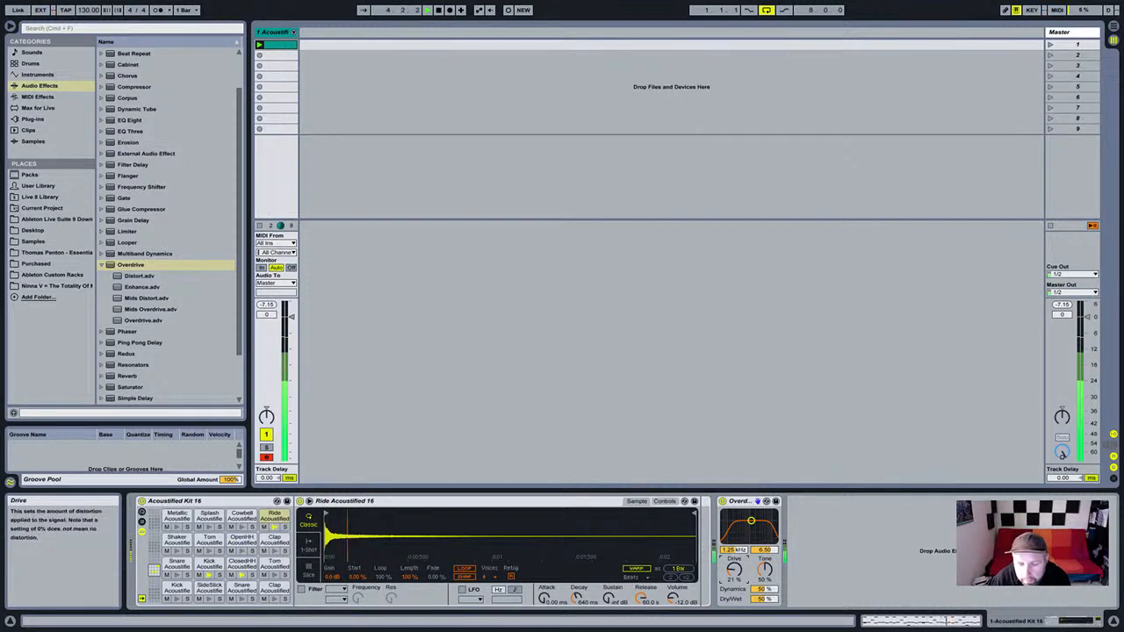
{"action": "left_click_drag", "start_coordinate": [764, 590], "coordinate": [764, 556]}
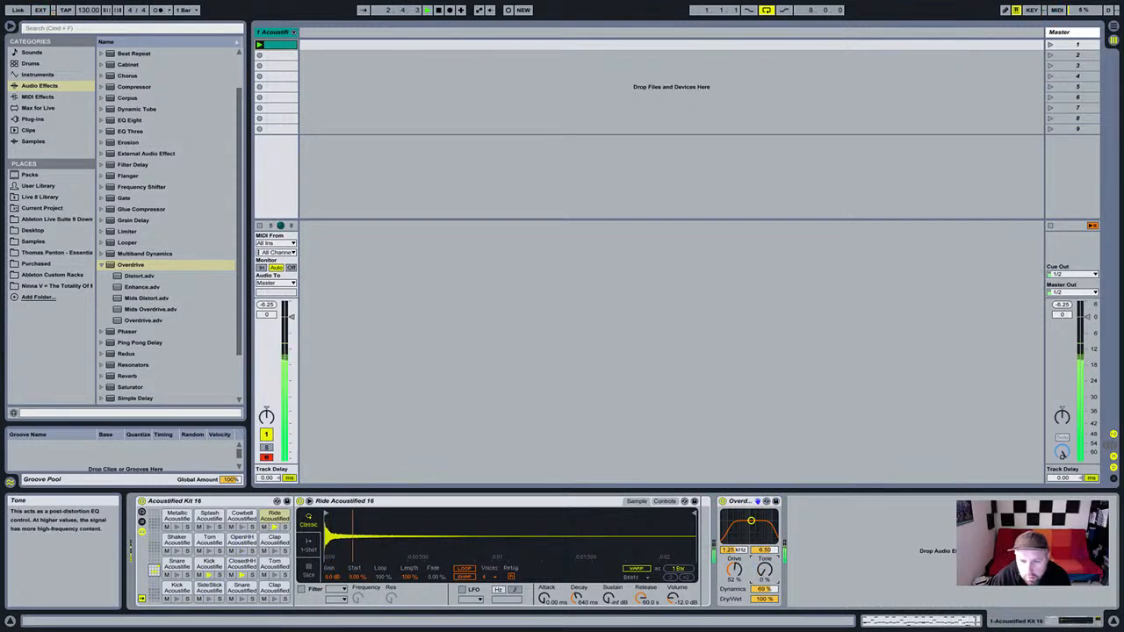
{"action": "left_click_drag", "start_coordinate": [765, 570], "coordinate": [748, 524]}
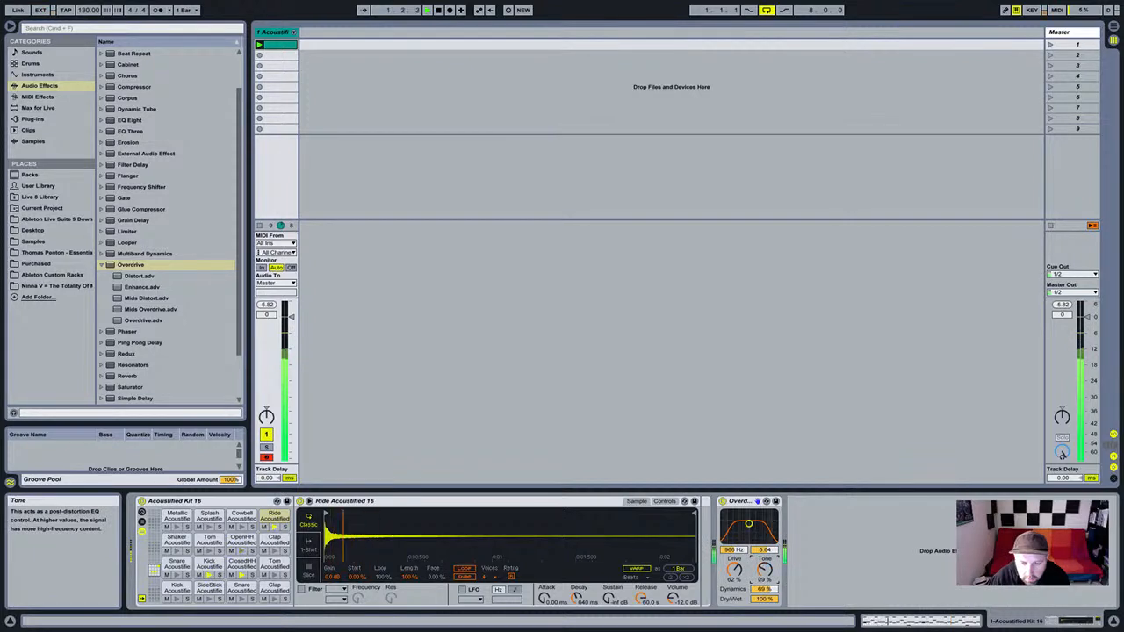
{"action": "left_click_drag", "start_coordinate": [735, 571], "coordinate": [735, 568]}
{"action": "left_click_drag", "start_coordinate": [749, 524], "coordinate": [752, 524]}
{"action": "mouse_move", "coordinate": [764, 588]}
{"action": "left_mouse_down"}
{"action": "mouse_move", "coordinate": [764, 575]}
{"action": "mouse_move", "coordinate": [765, 601]}
{"action": "left_mouse_up"}
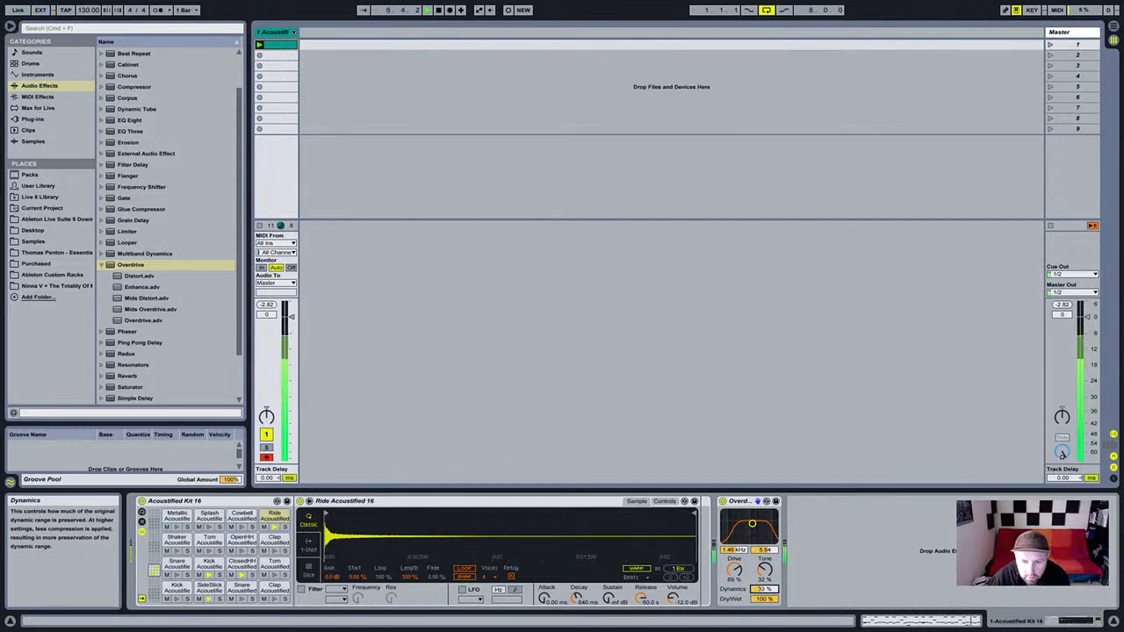
{"action": "left_click_drag", "start_coordinate": [752, 524], "coordinate": [752, 526]}
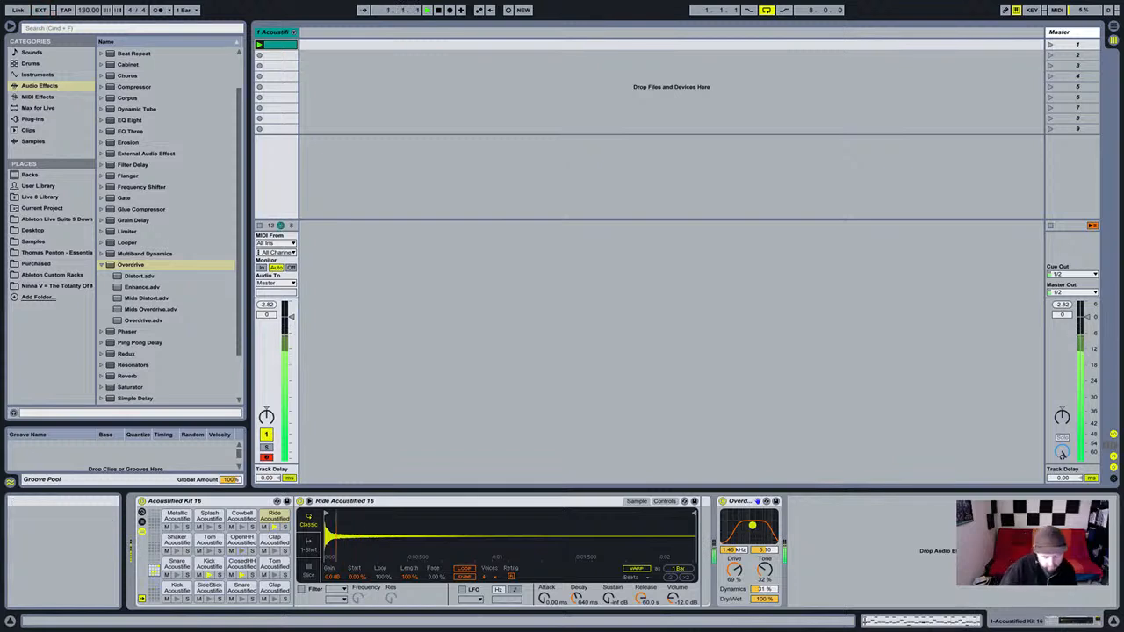
{"action": "left_click_drag", "start_coordinate": [752, 526], "coordinate": [752, 527]}
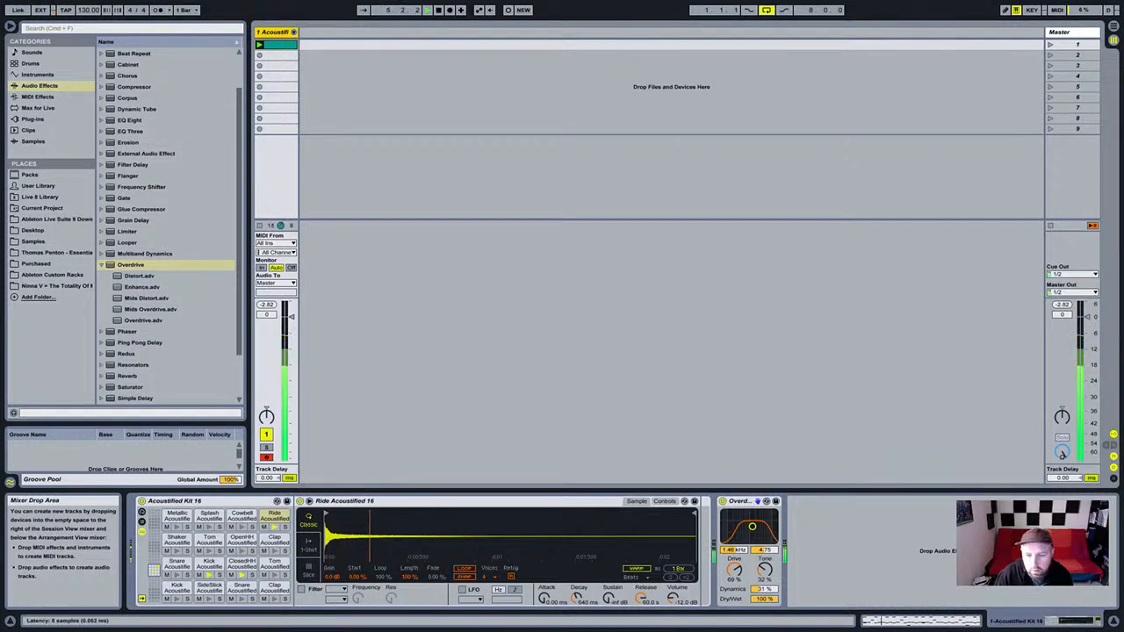
Stop playback, collapse the Overdrive presets folder, and select the Ride Acoustified 16 sampler.
{"action": "key", "text": "space"}
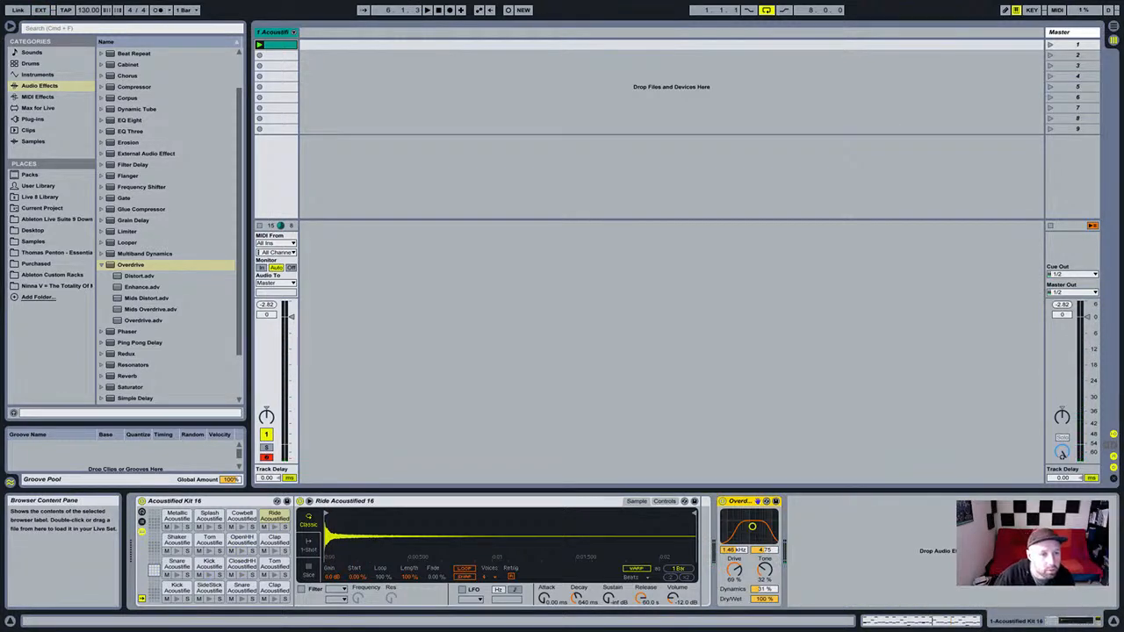
{"action": "left_click", "coordinate": [102, 266]}
{"action": "left_click", "coordinate": [491, 352]}
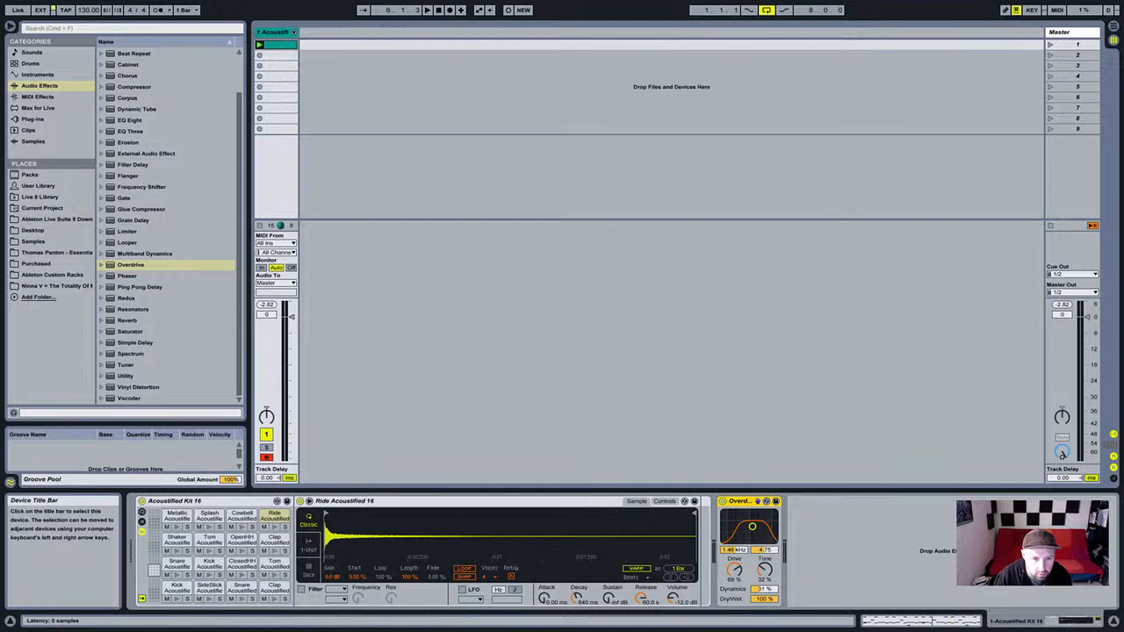
{"action": "left_click", "coordinate": [492, 502]}
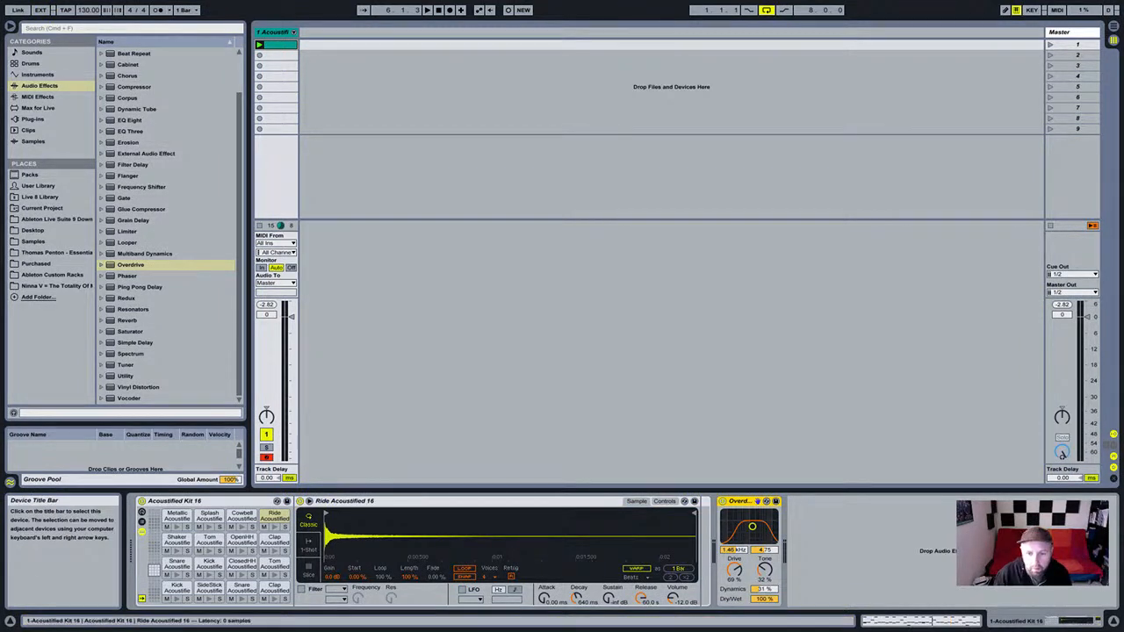
{"action": "left_click", "coordinate": [691, 557]}
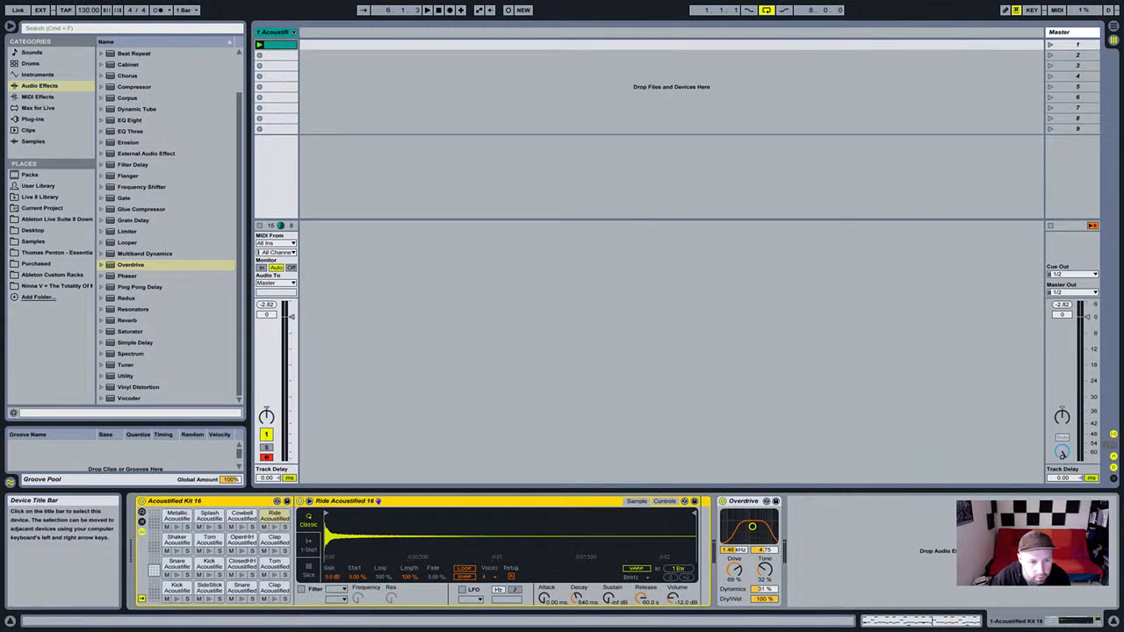
Group the drum kit into an Instrument Rack with Cmd+G and select its chain in the Chain List.
{"action": "key", "text": "super+g"}
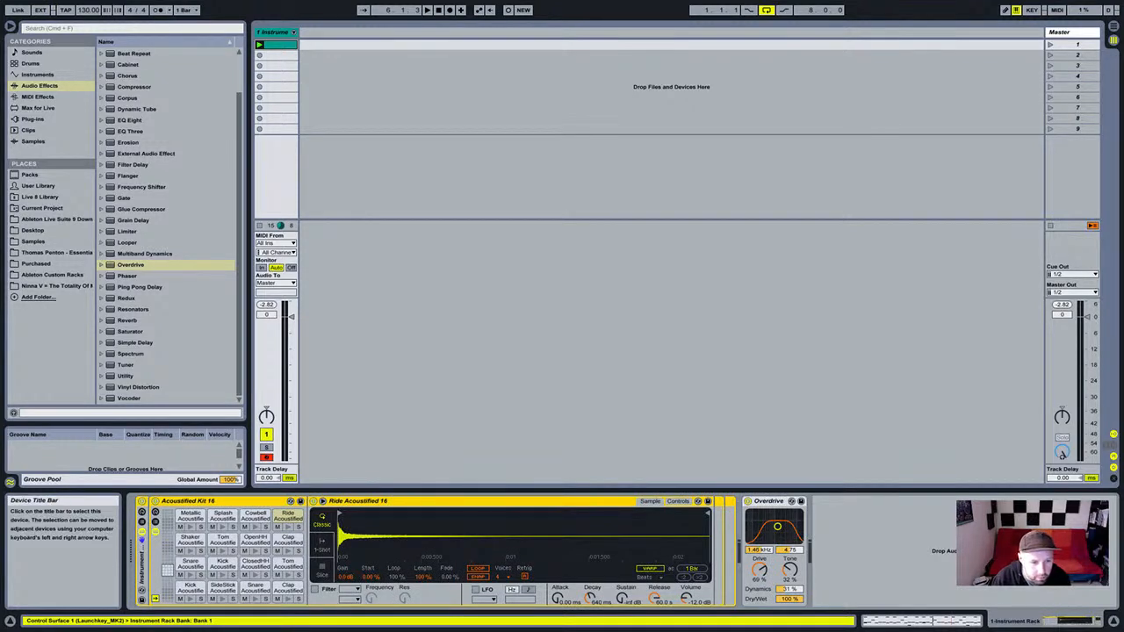
{"action": "double_click", "coordinate": [141, 564]}
{"action": "double_click", "coordinate": [141, 564]}
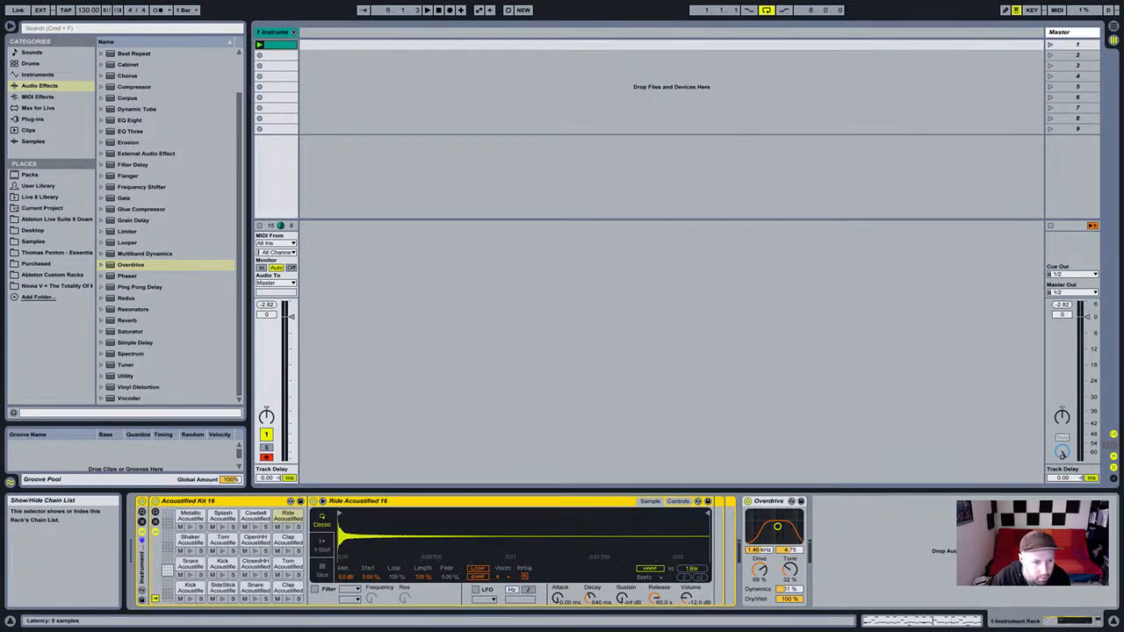
{"action": "left_click", "coordinate": [142, 522]}
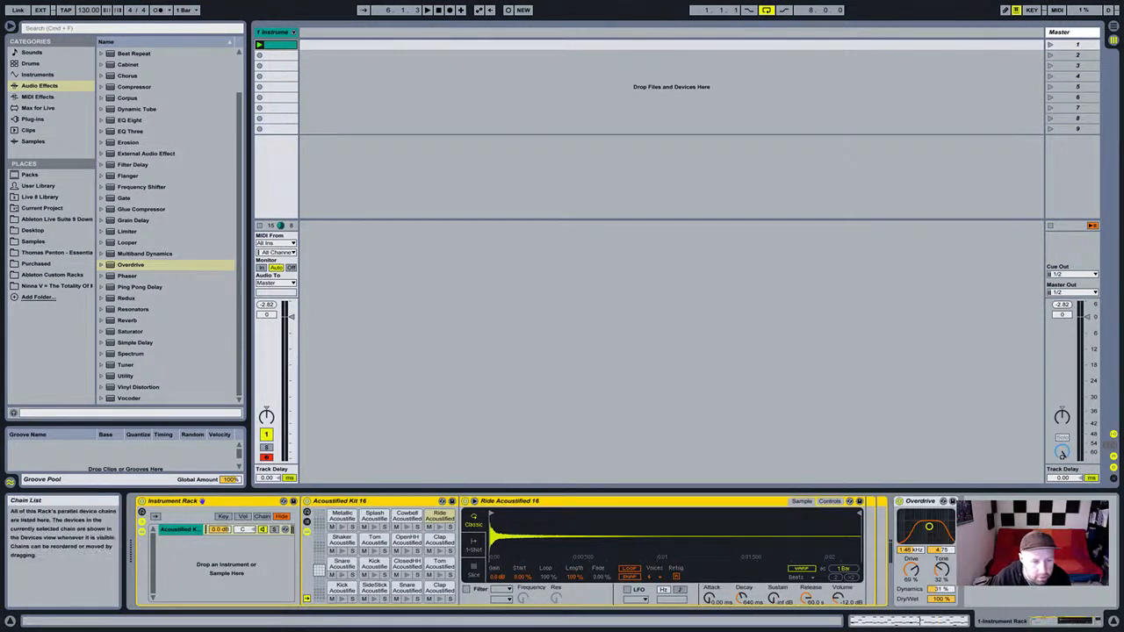
{"action": "left_click", "coordinate": [180, 530]}
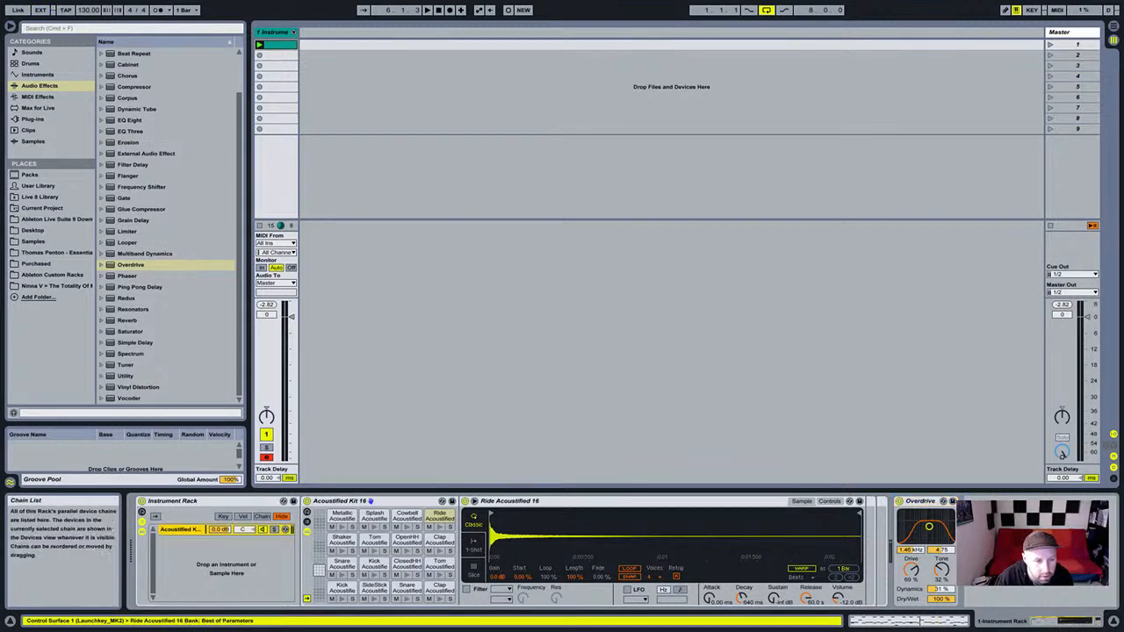
Add an empty chain to the rack and move Overdrive into the drum kit chain.
{"action": "key", "text": "Delete"}
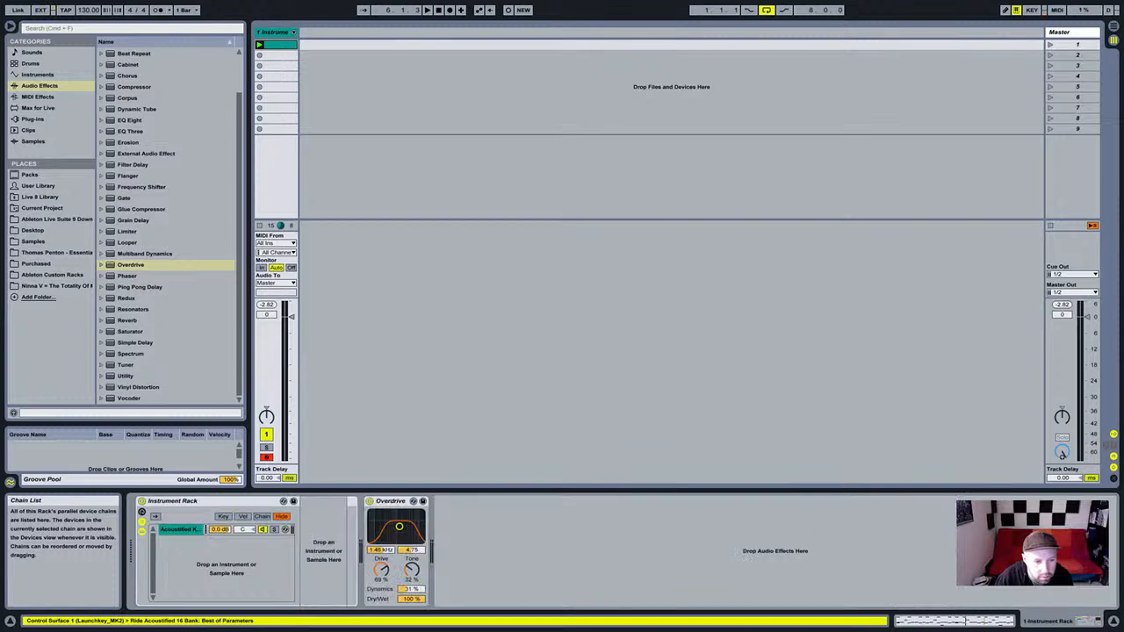
{"action": "left_click", "coordinate": [242, 576]}
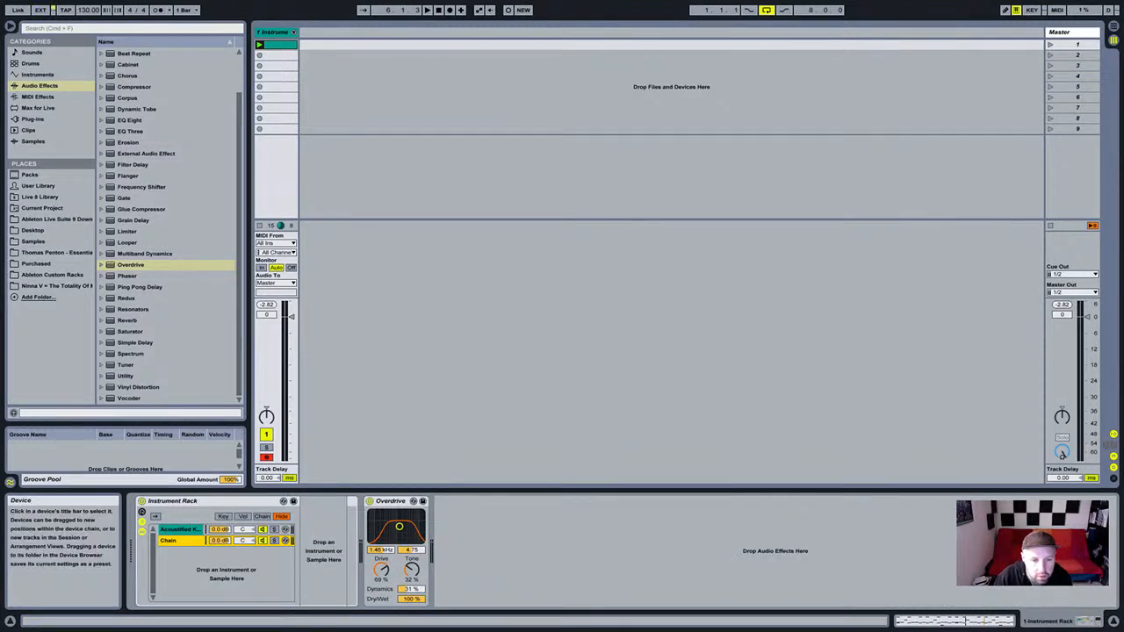
{"action": "left_click", "coordinate": [180, 530]}
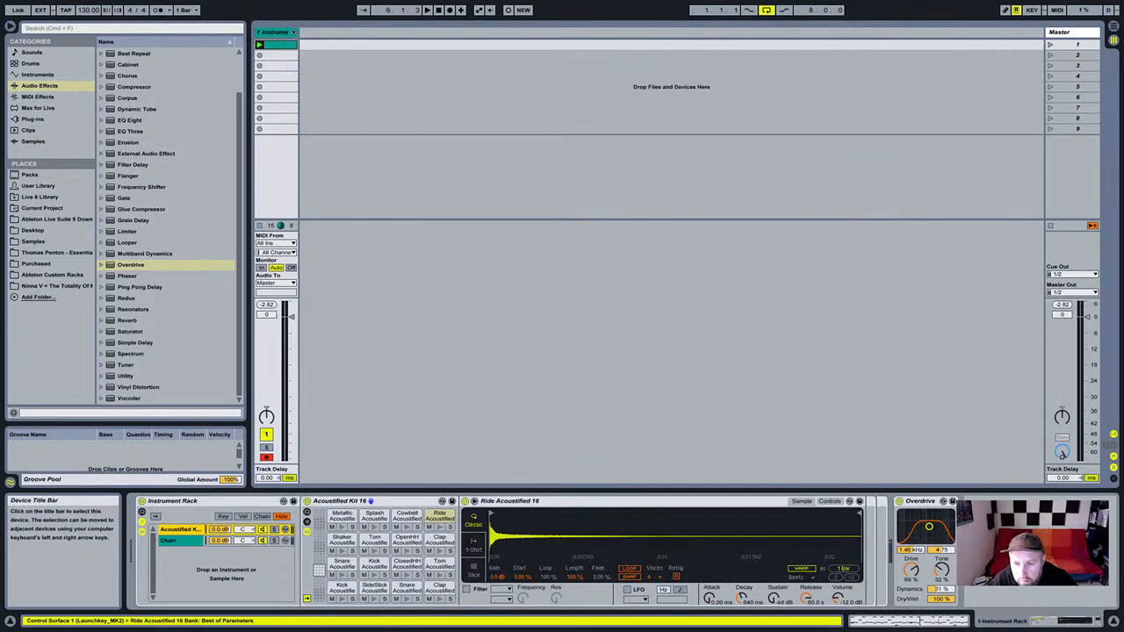
{"action": "left_click_drag", "start_coordinate": [921, 501], "coordinate": [868, 518]}
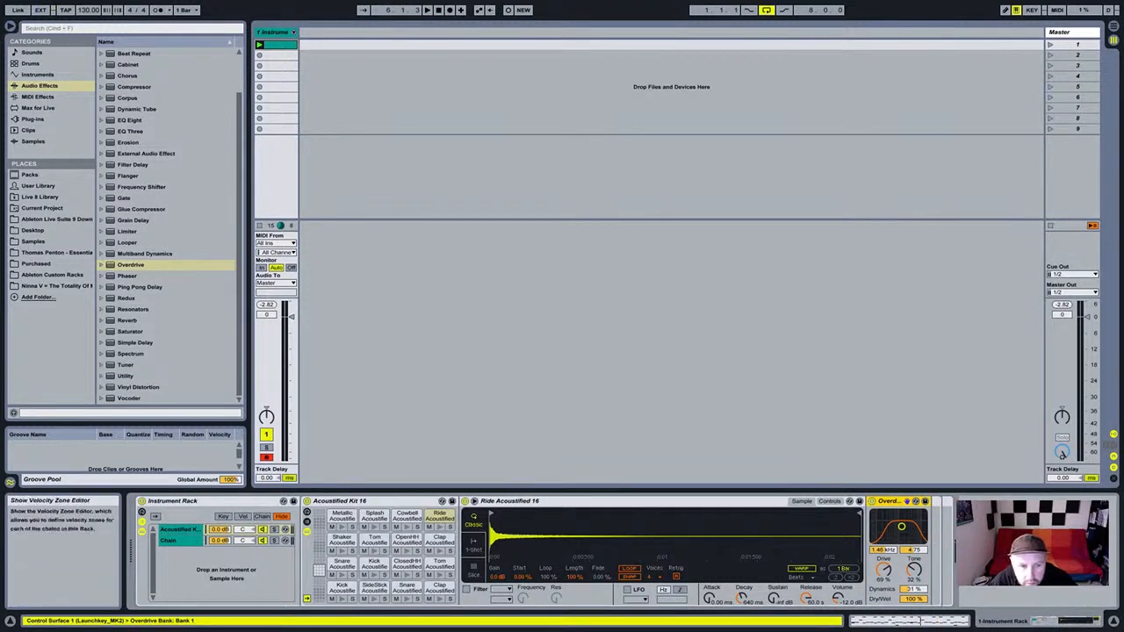
Move Overdrive back out after the rack and restore its filter band to 1.46 kHz.
{"action": "left_click", "coordinate": [411, 564]}
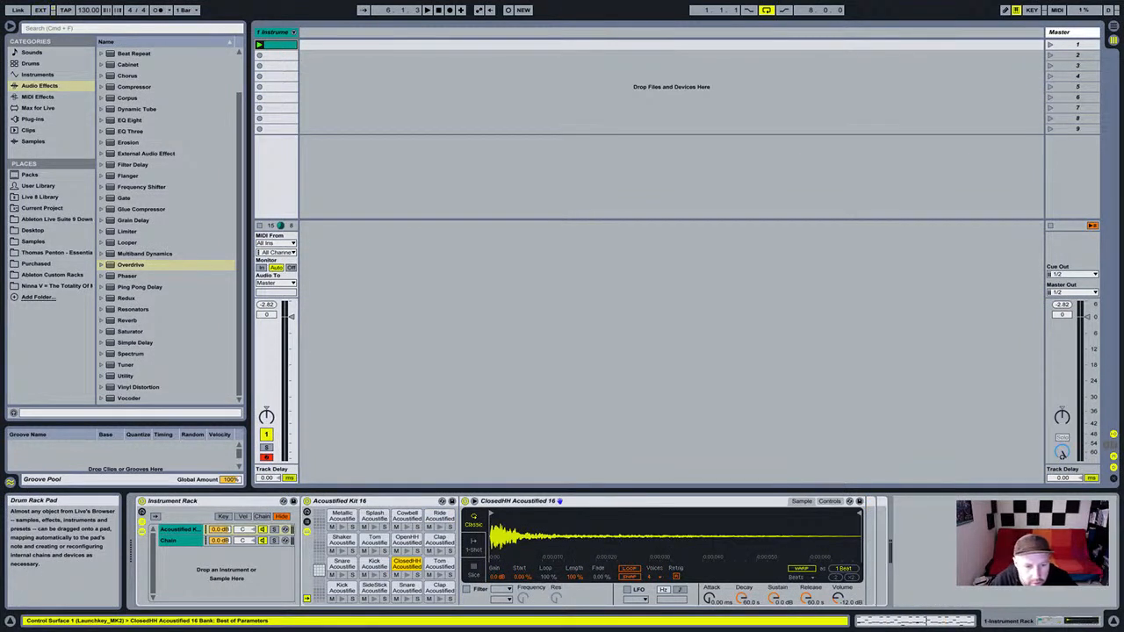
{"action": "left_click", "coordinate": [448, 517]}
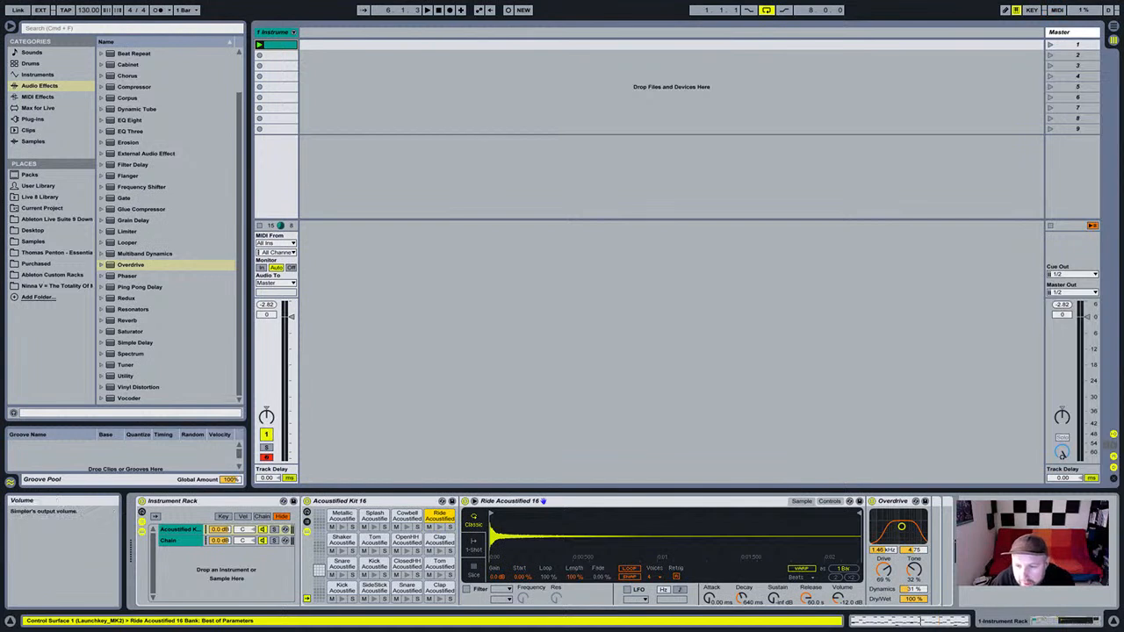
{"action": "left_click", "coordinate": [893, 501]}
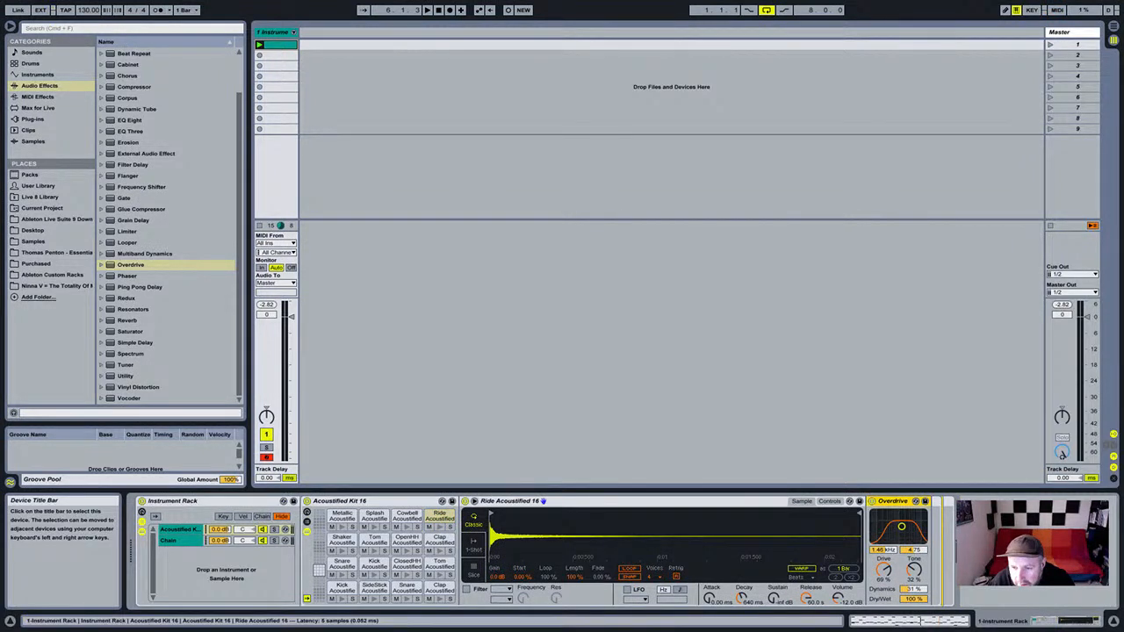
{"action": "left_click_drag", "start_coordinate": [943, 511], "coordinate": [945, 513]}
{"action": "left_click", "coordinate": [944, 513]}
{"action": "left_click", "coordinate": [918, 502]}
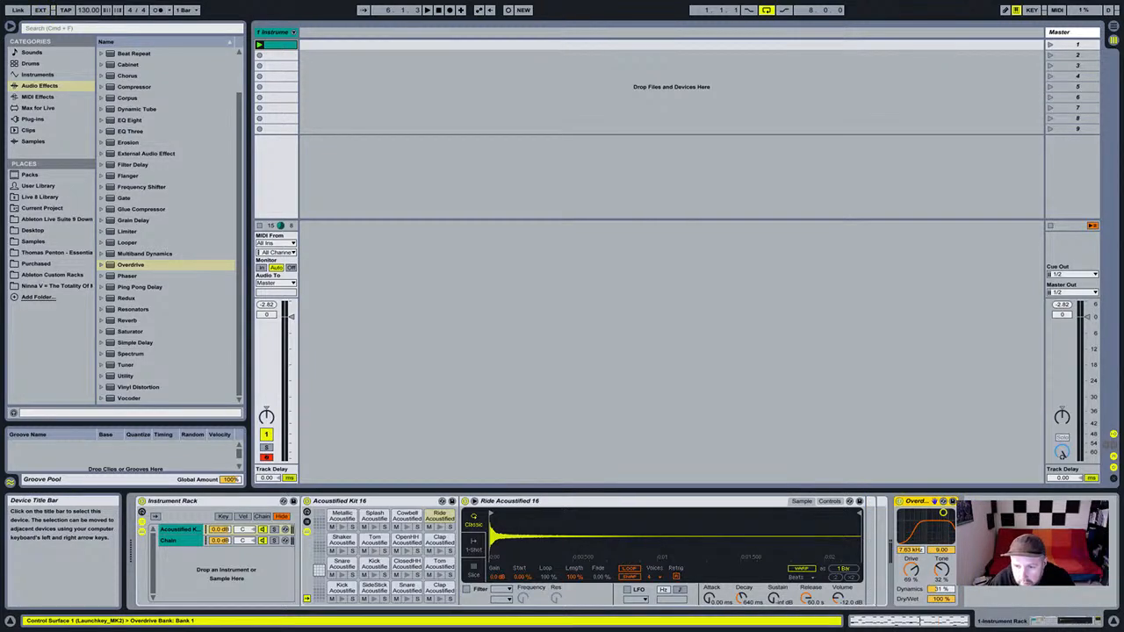
{"action": "left_click_drag", "start_coordinate": [943, 513], "coordinate": [878, 504]}
Select the empty chain named Chain and delete it.
{"action": "left_click", "coordinate": [170, 541]}
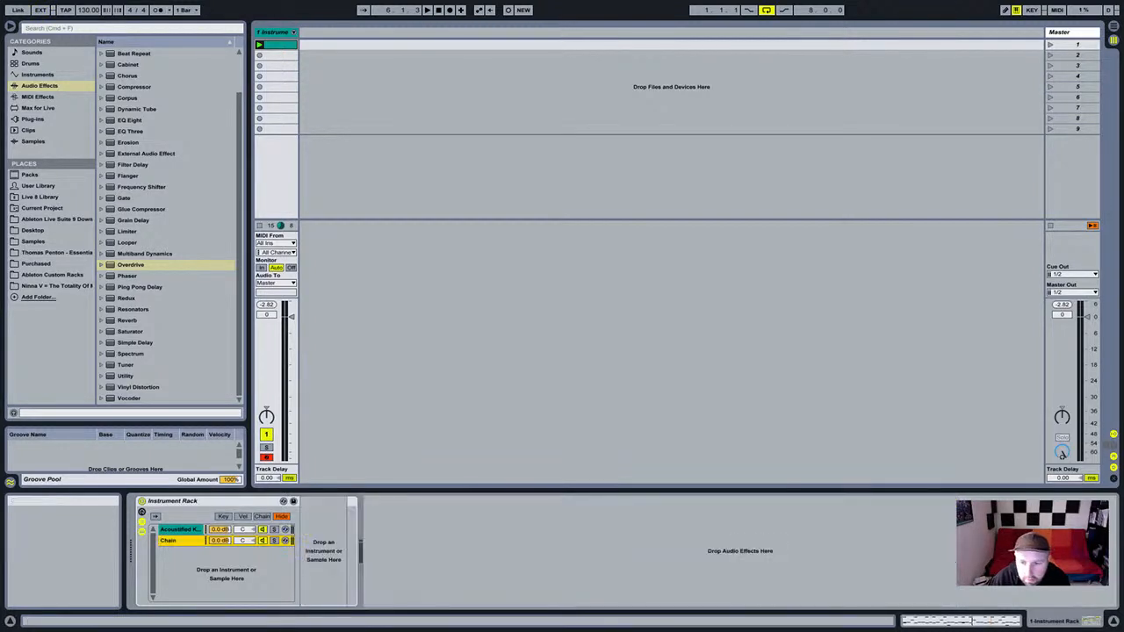
{"action": "left_click", "coordinate": [179, 529]}
{"action": "left_click", "coordinate": [170, 541]}
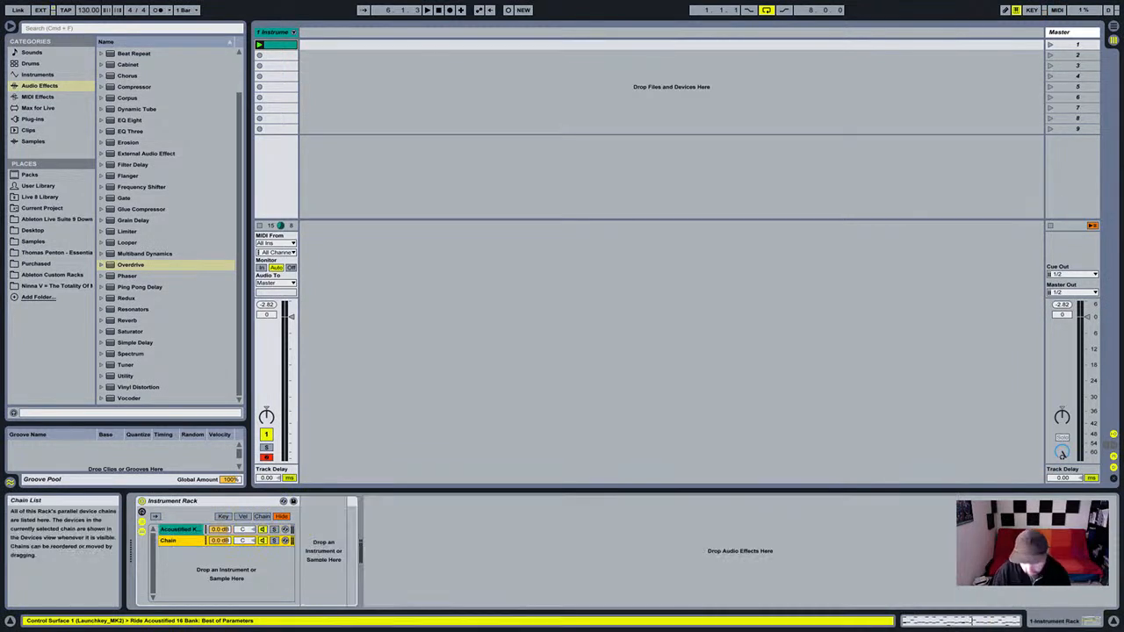
{"action": "key", "text": "Delete"}
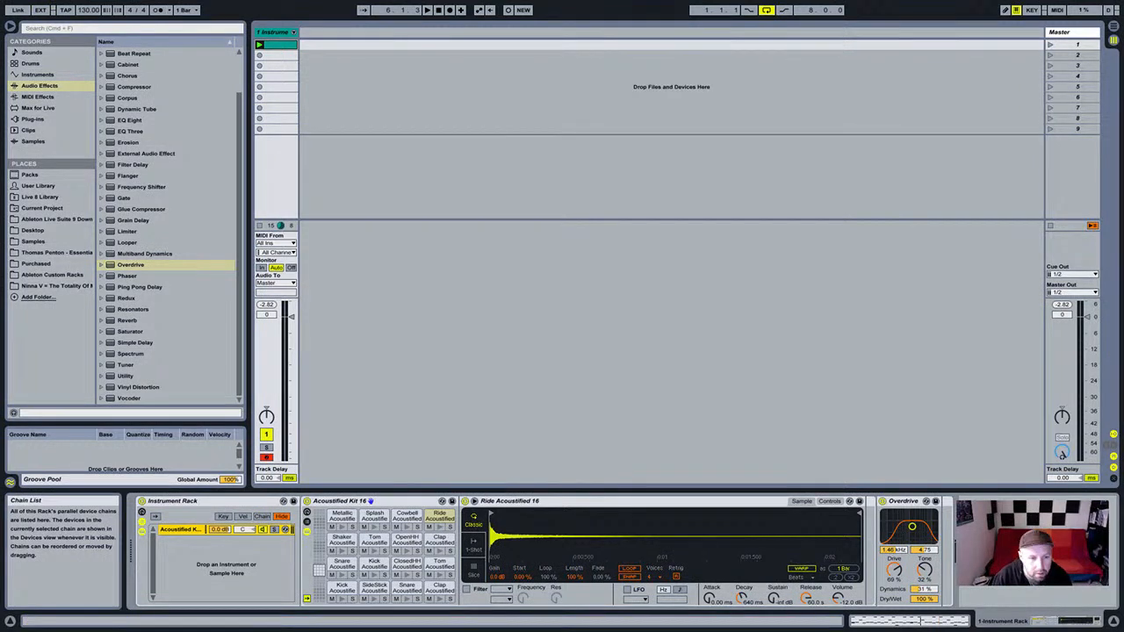
Duplicate the Acoustified Kit chain with Cmd+D and delete Overdrive from one copy.
{"action": "key", "text": "super+d"}
{"action": "left_click", "coordinate": [180, 530]}
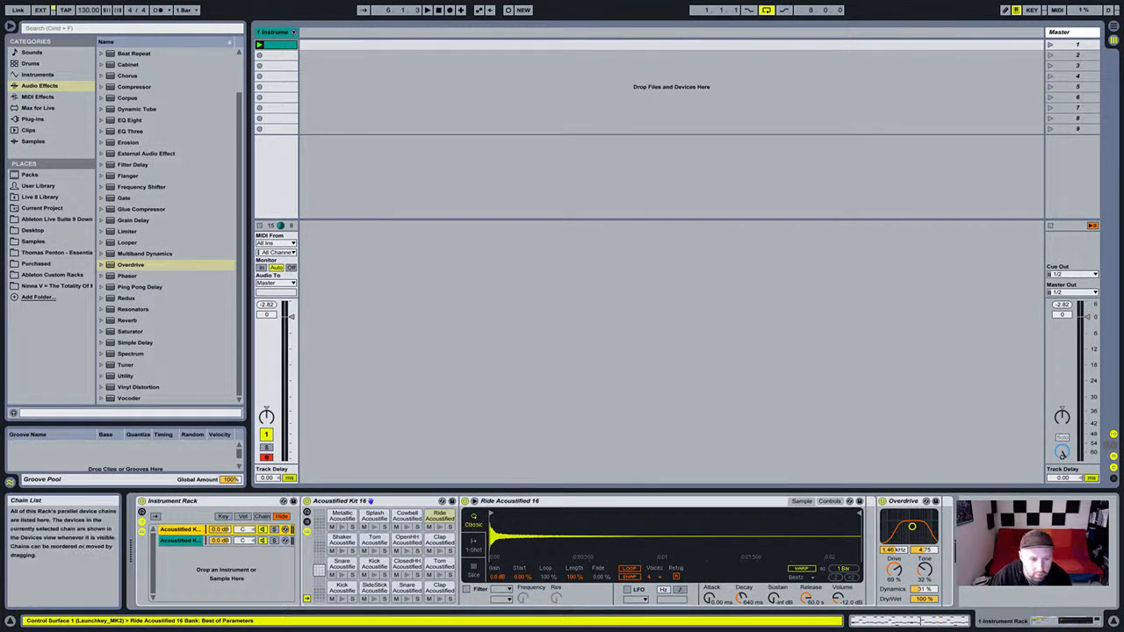
{"action": "left_click", "coordinate": [901, 501]}
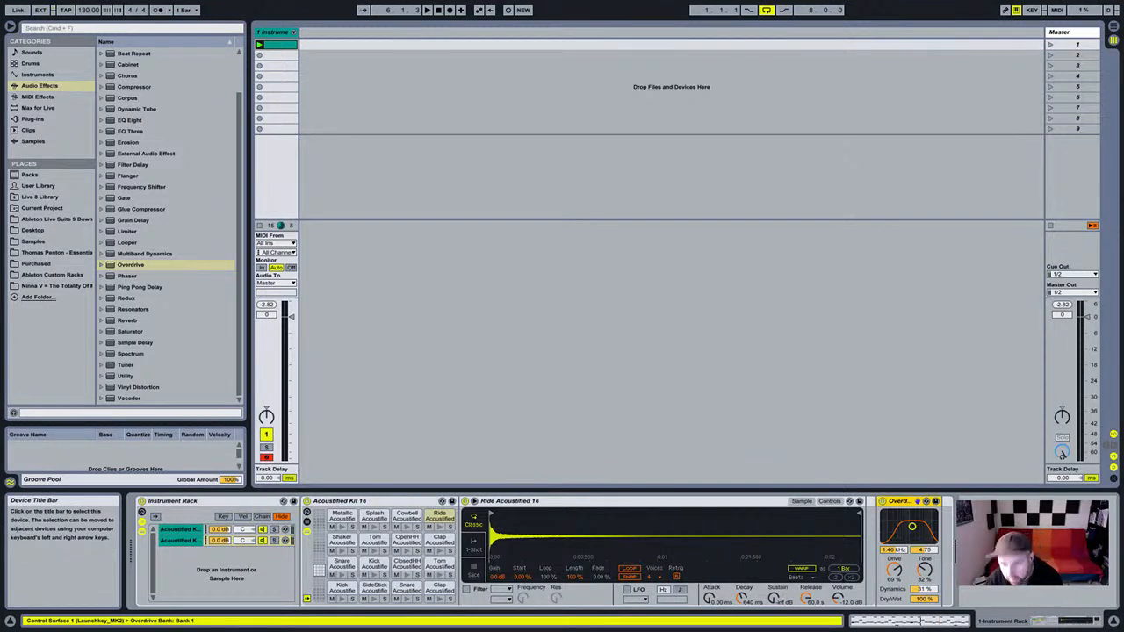
{"action": "key", "text": "Delete"}
Play and solo each chain to compare, then lower the first chain's volume to -16 dB.
{"action": "key", "text": "space"}
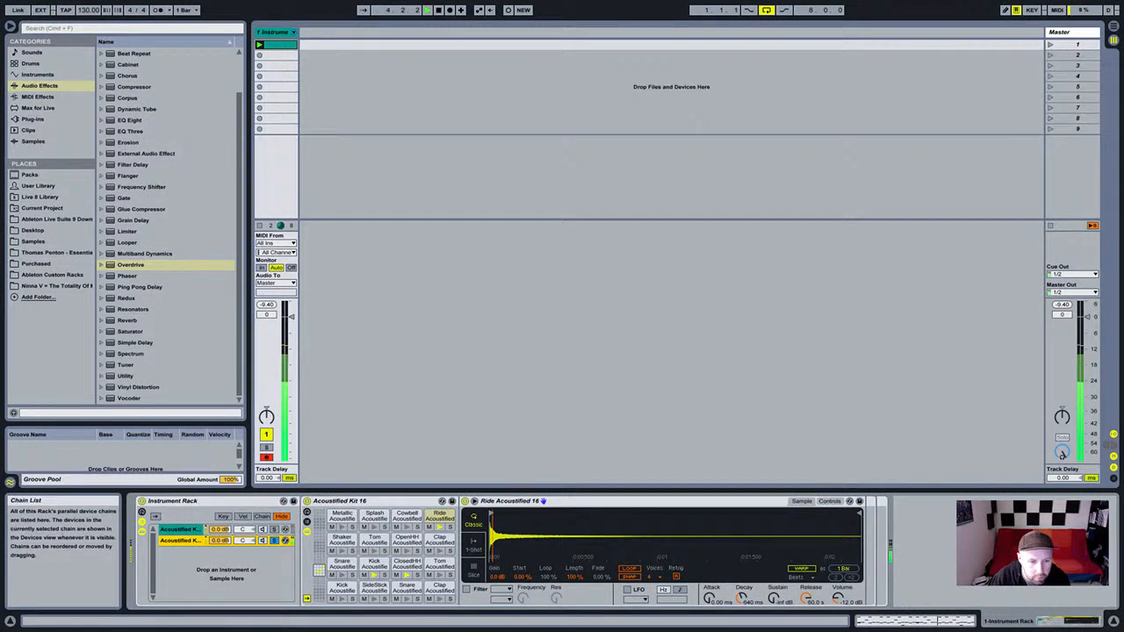
{"action": "left_click", "coordinate": [274, 530]}
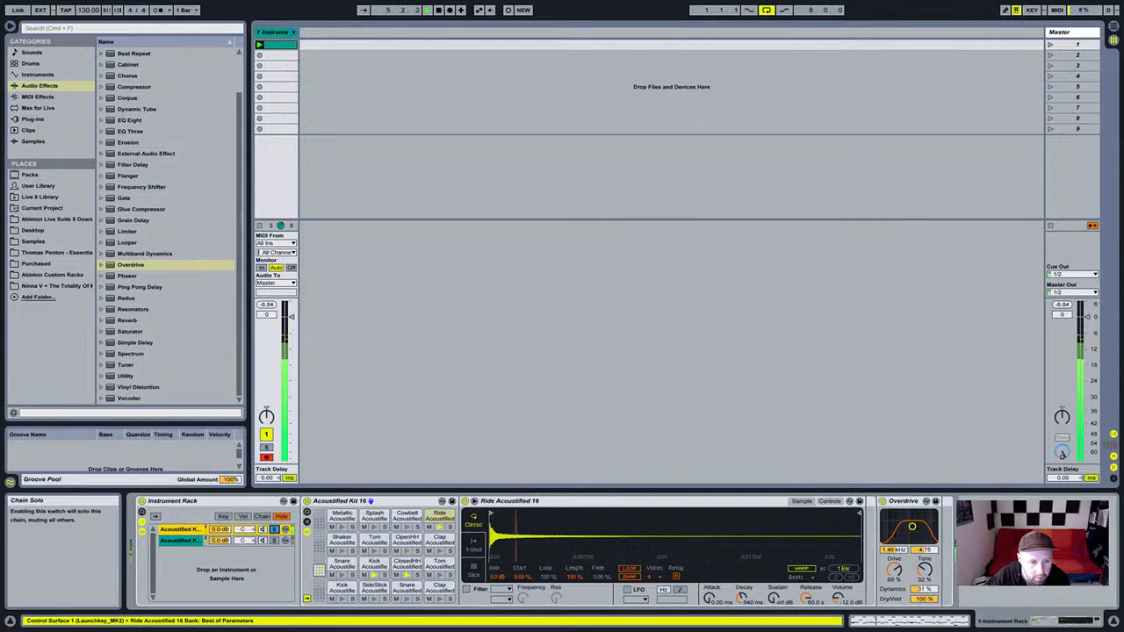
{"action": "left_click", "coordinate": [274, 541]}
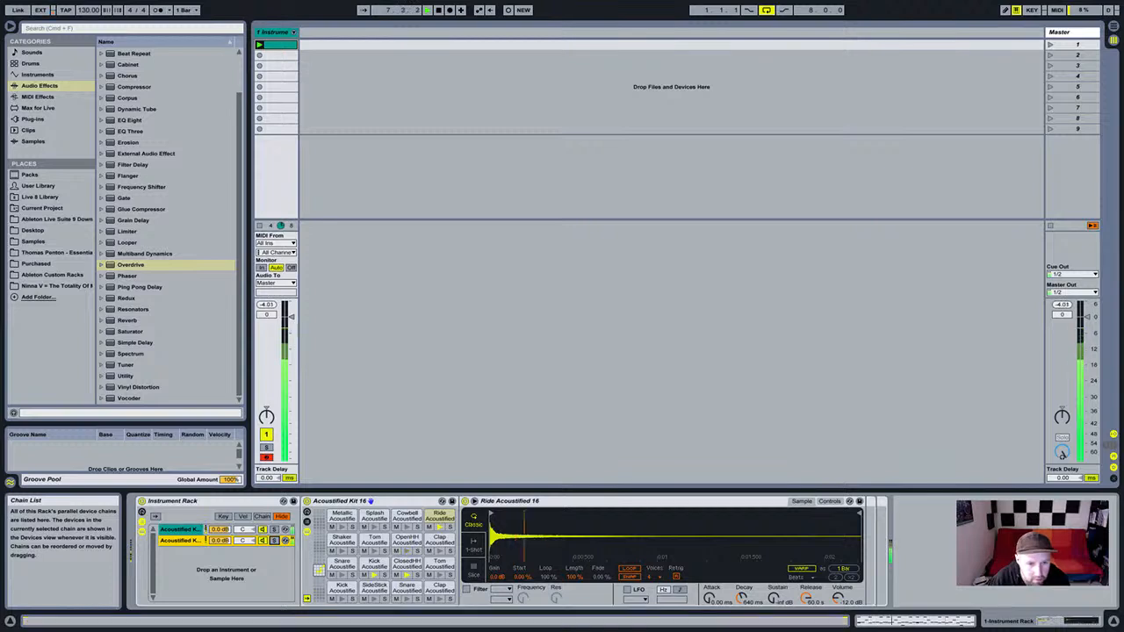
{"action": "left_click_drag", "start_coordinate": [220, 530], "coordinate": [220, 554]}
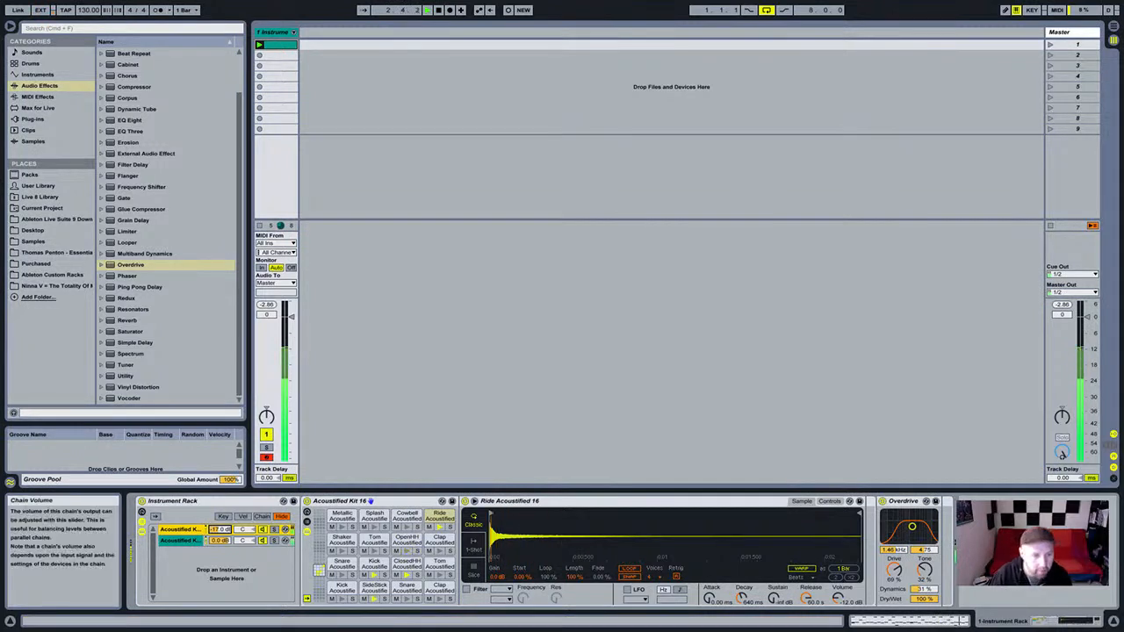
{"action": "mouse_move", "coordinate": [219, 530]}
{"action": "left_mouse_down"}
{"action": "mouse_move", "coordinate": [220, 545]}
{"action": "mouse_move", "coordinate": [220, 531]}
{"action": "left_mouse_up"}
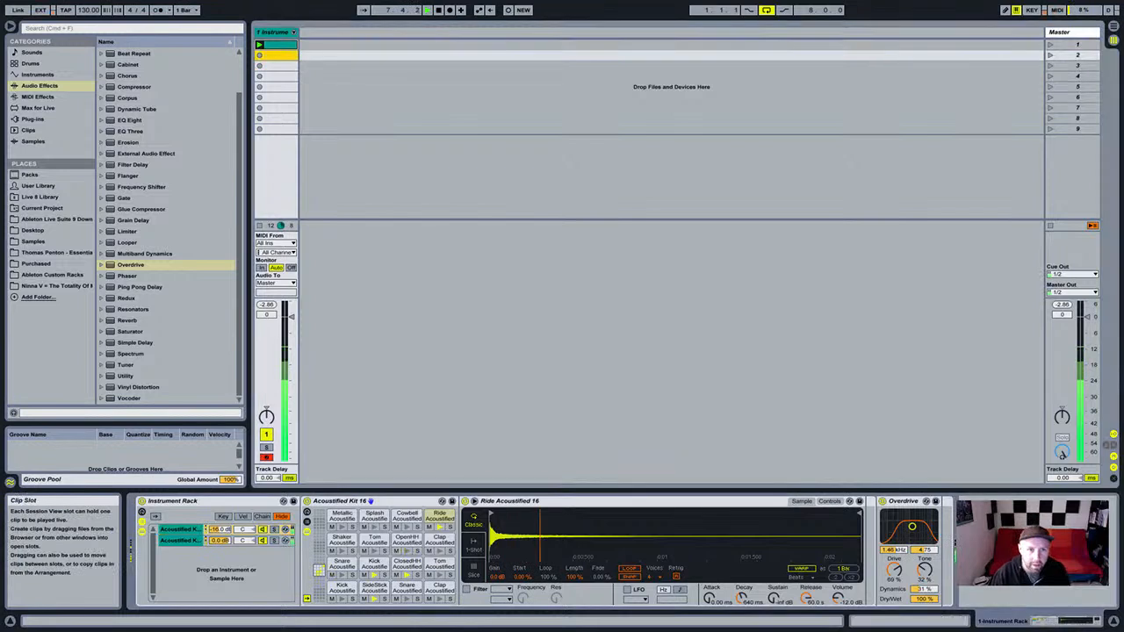
{"action": "left_click", "coordinate": [386, 108]}
{"action": "left_click", "coordinate": [280, 45]}
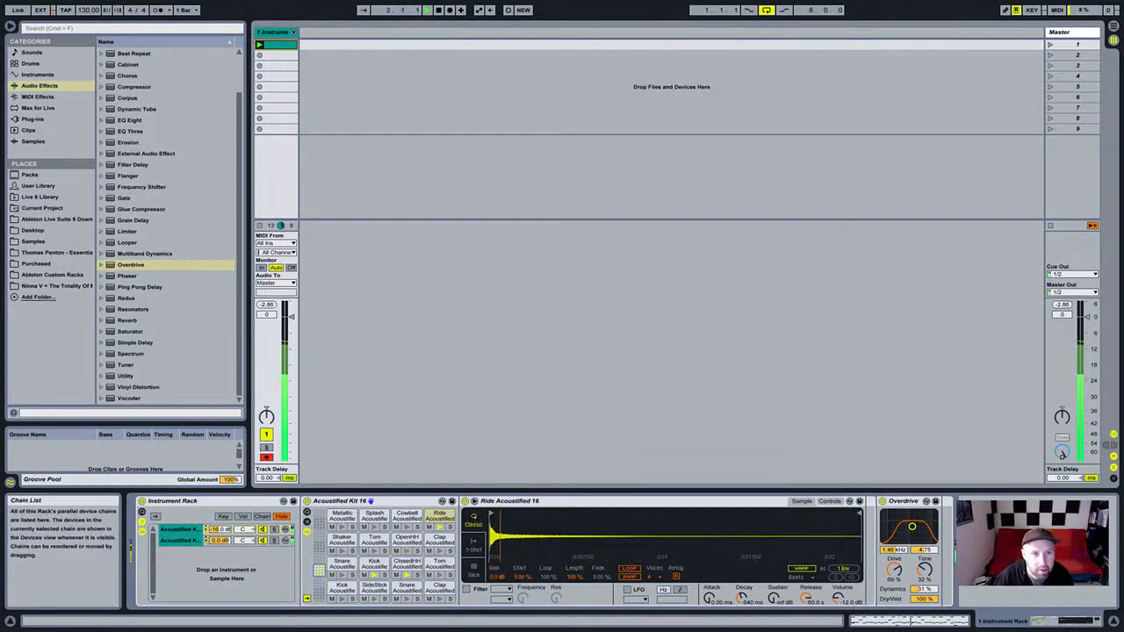
{"action": "left_click", "coordinate": [274, 32]}
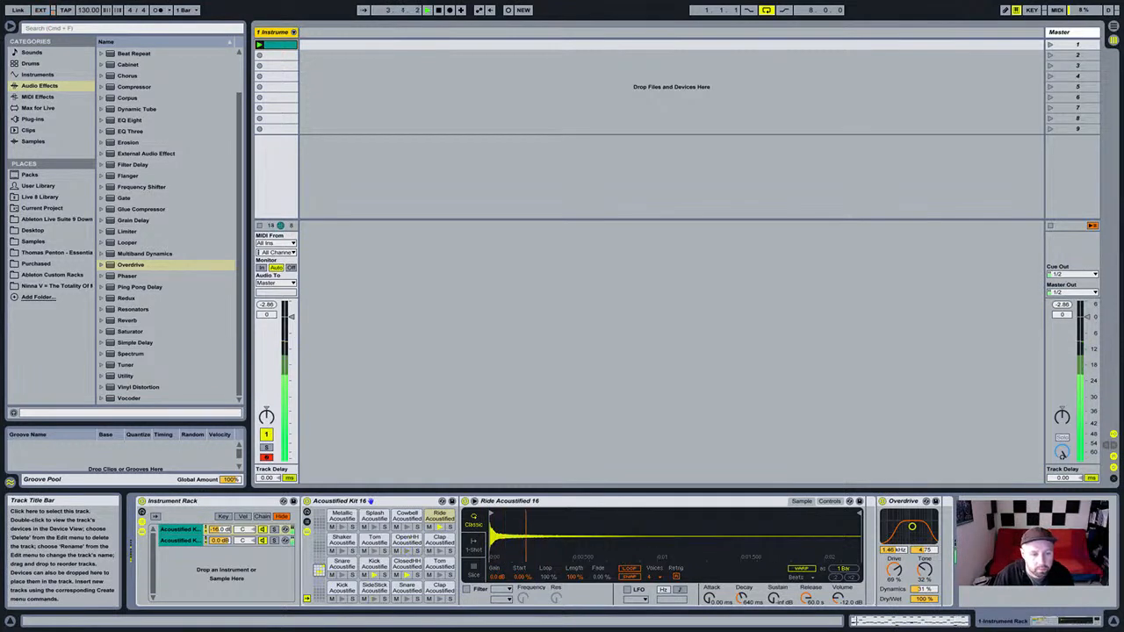
{"action": "left_click", "coordinate": [294, 32]}
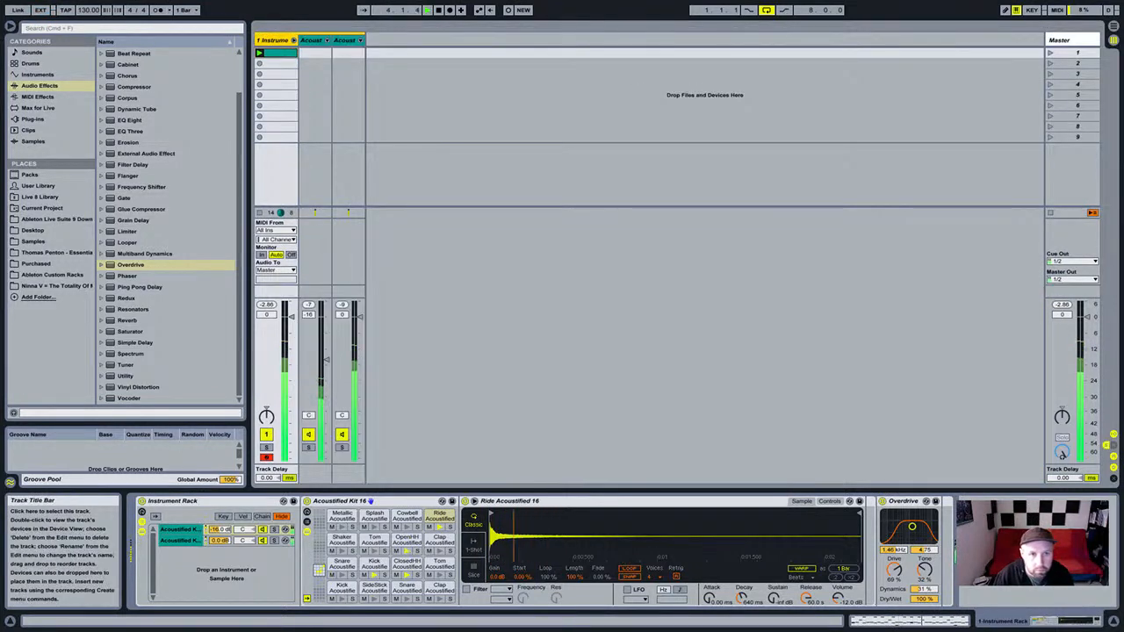
{"action": "left_click", "coordinate": [311, 41]}
{"action": "left_click", "coordinate": [344, 40]}
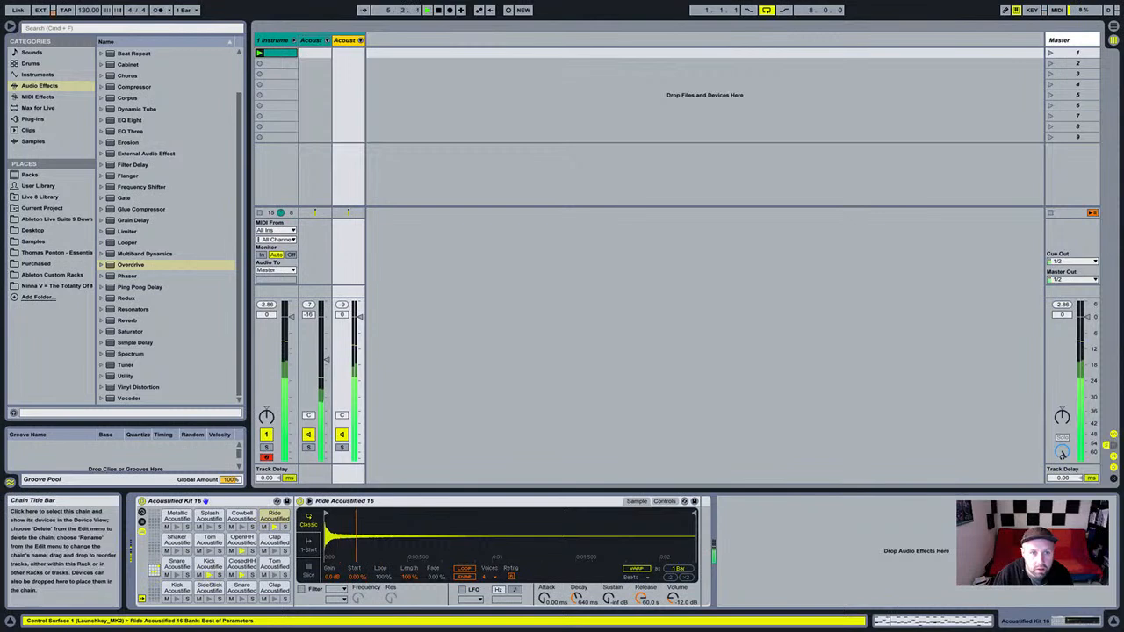
{"action": "left_click", "coordinate": [272, 40]}
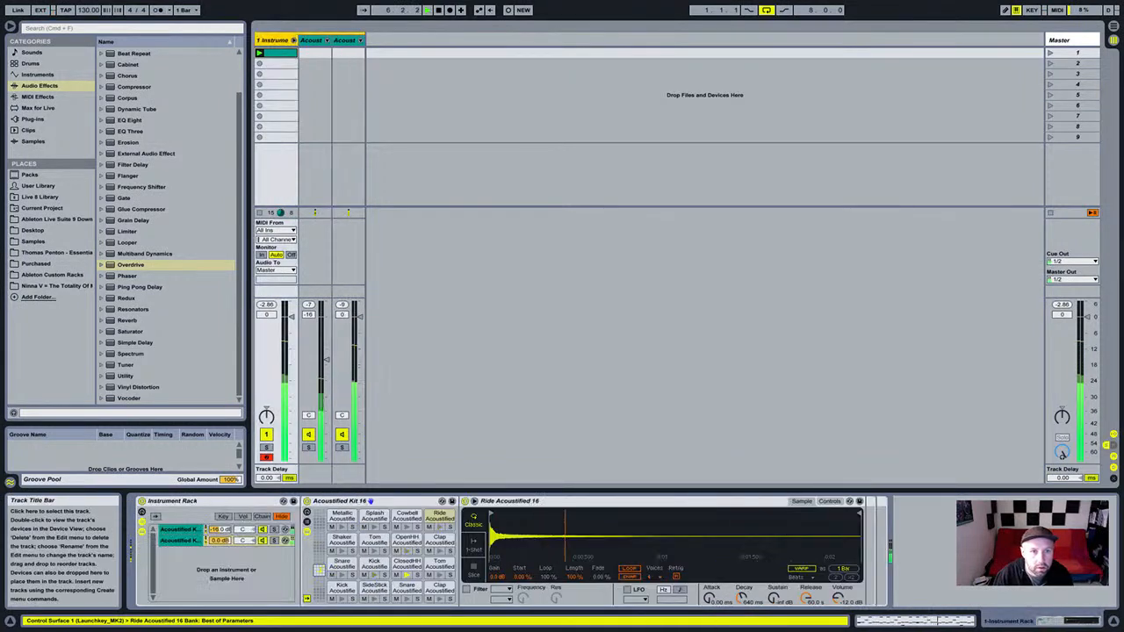
{"action": "left_click", "coordinate": [293, 40]}
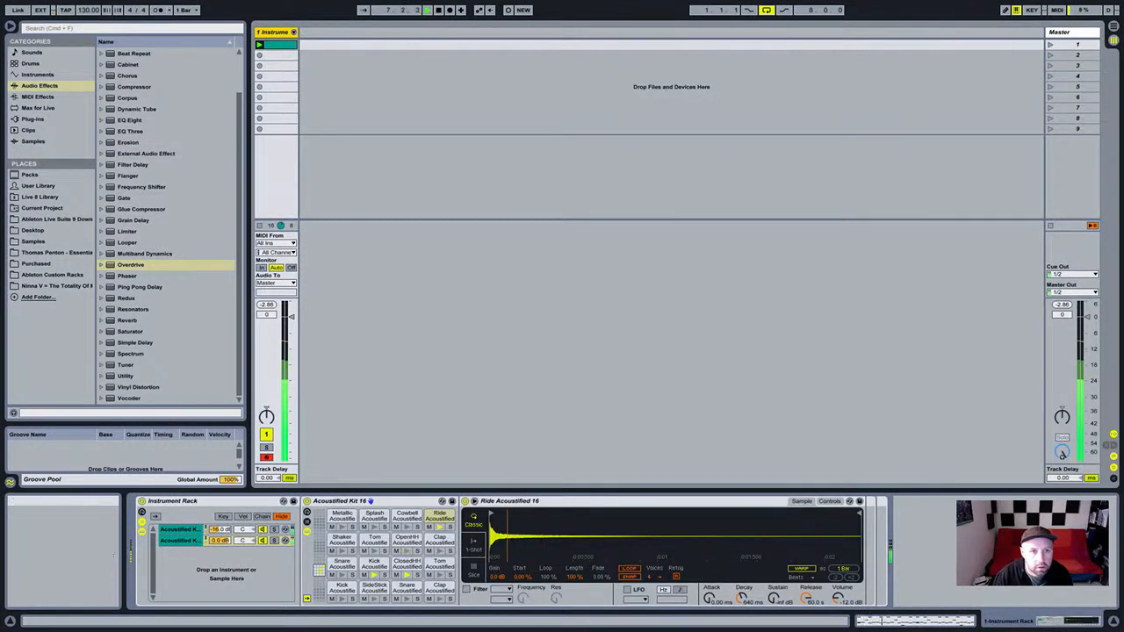
Rename the track to 'Drums' with Cmd+R and reselect the Drums track.
{"action": "key", "text": "ctrl+r"}
{"action": "type", "text": "Drums"}
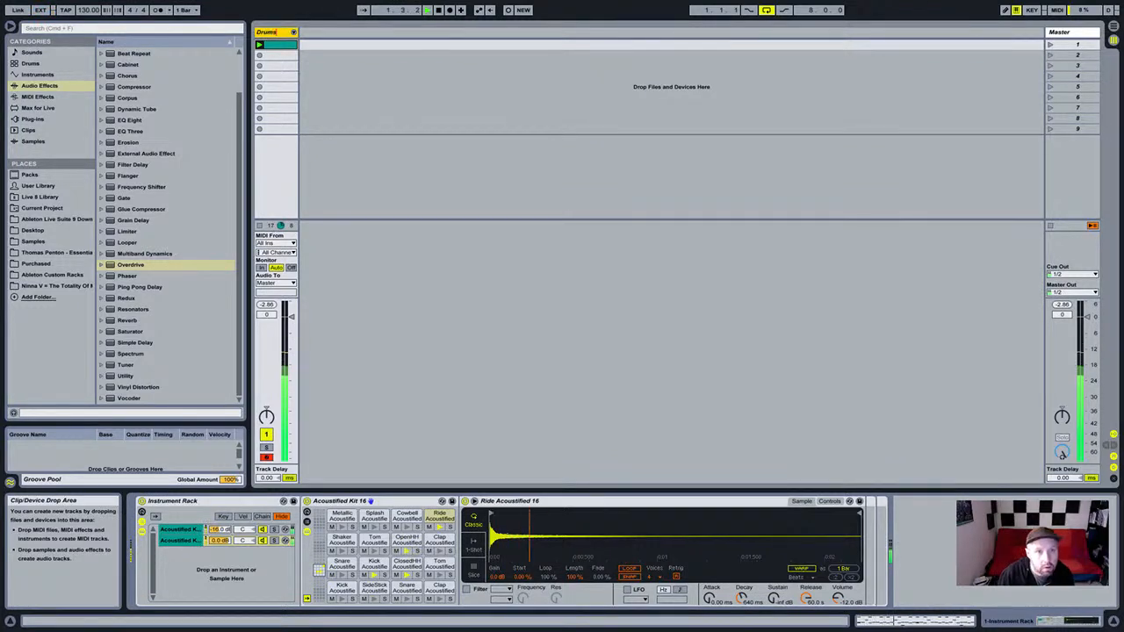
{"action": "key", "text": "Return"}
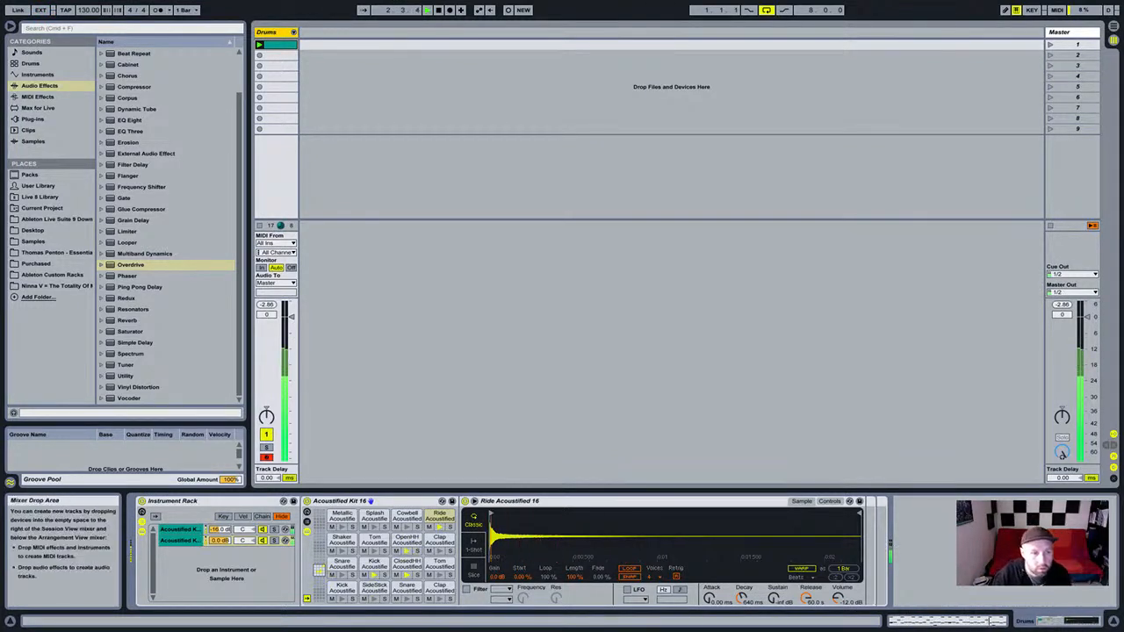
{"action": "left_click", "coordinate": [219, 529]}
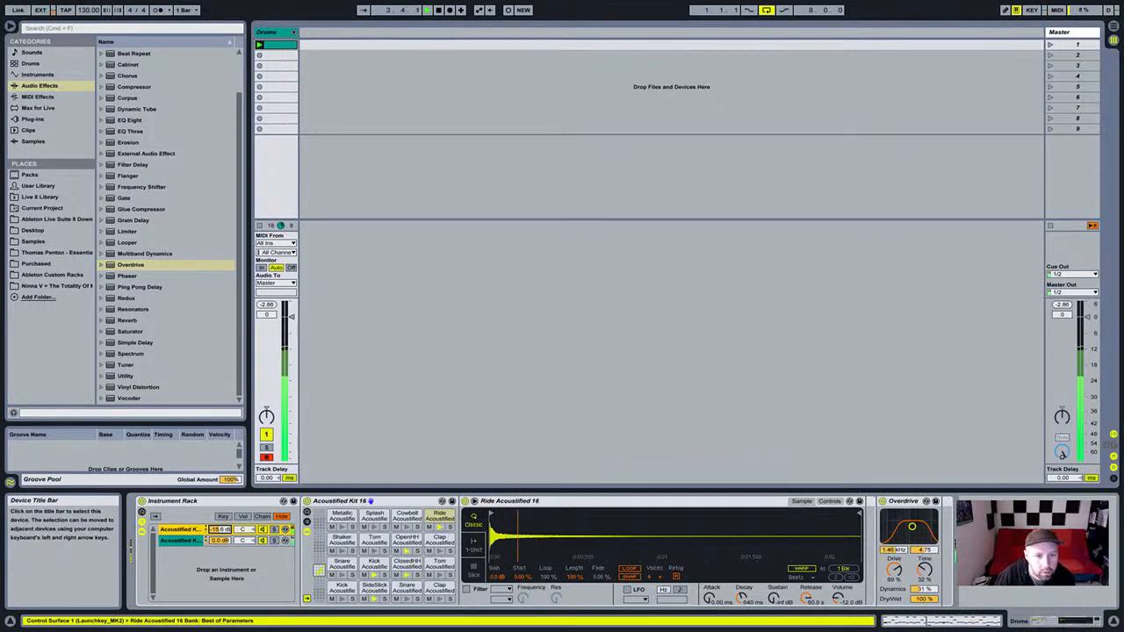
{"action": "left_click", "coordinate": [527, 404]}
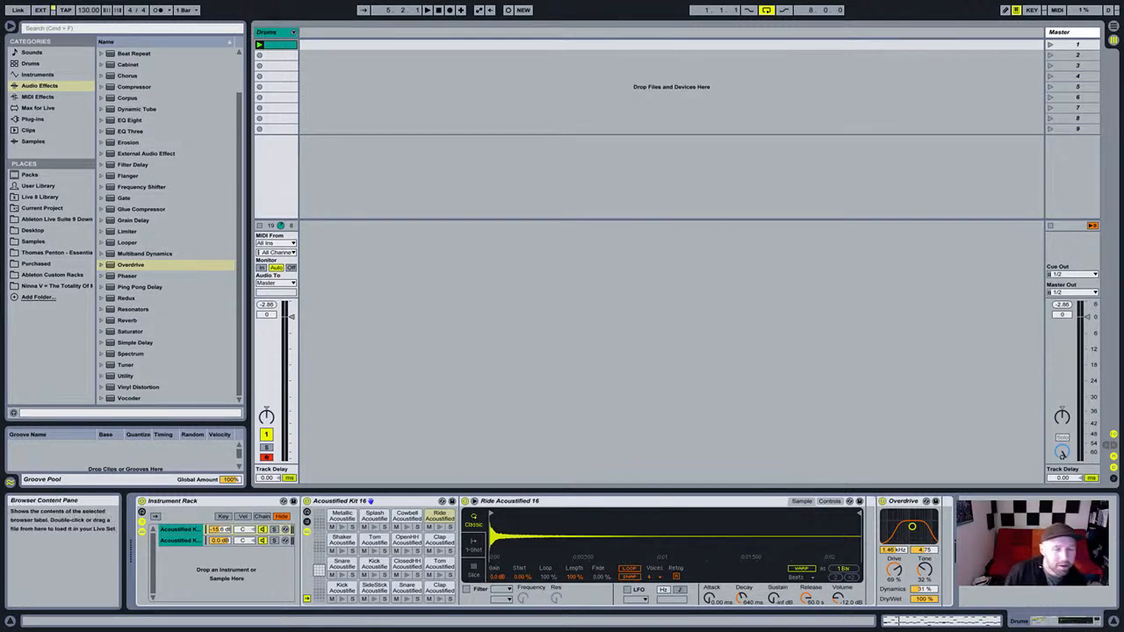
List Max Audio Effect, Max Instrument and Max MIDI Effect via the browser's Max for Live category.
{"action": "left_click", "coordinate": [274, 33]}
{"action": "left_click_drag", "start_coordinate": [238, 132], "coordinate": [239, 88]}
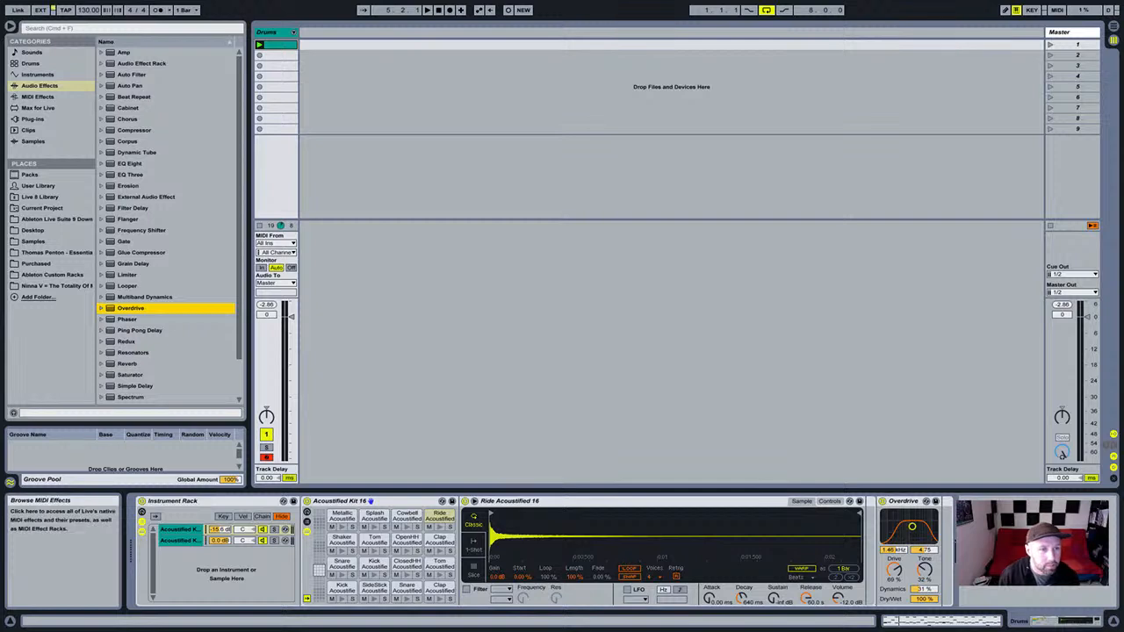
{"action": "left_click", "coordinate": [274, 32]}
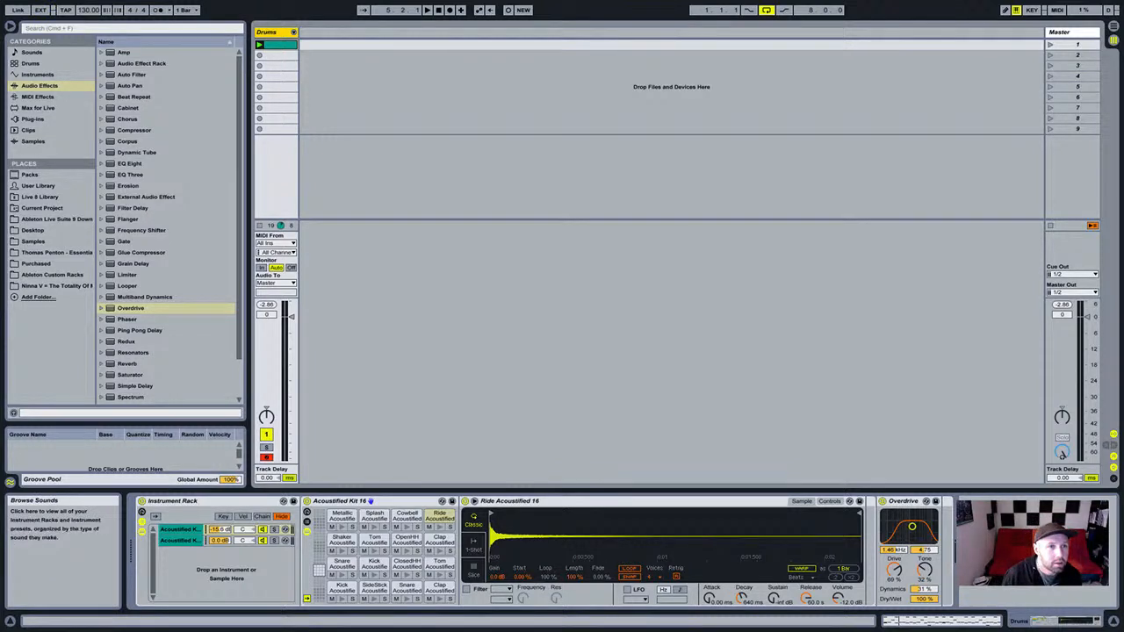
{"action": "left_click", "coordinate": [38, 108]}
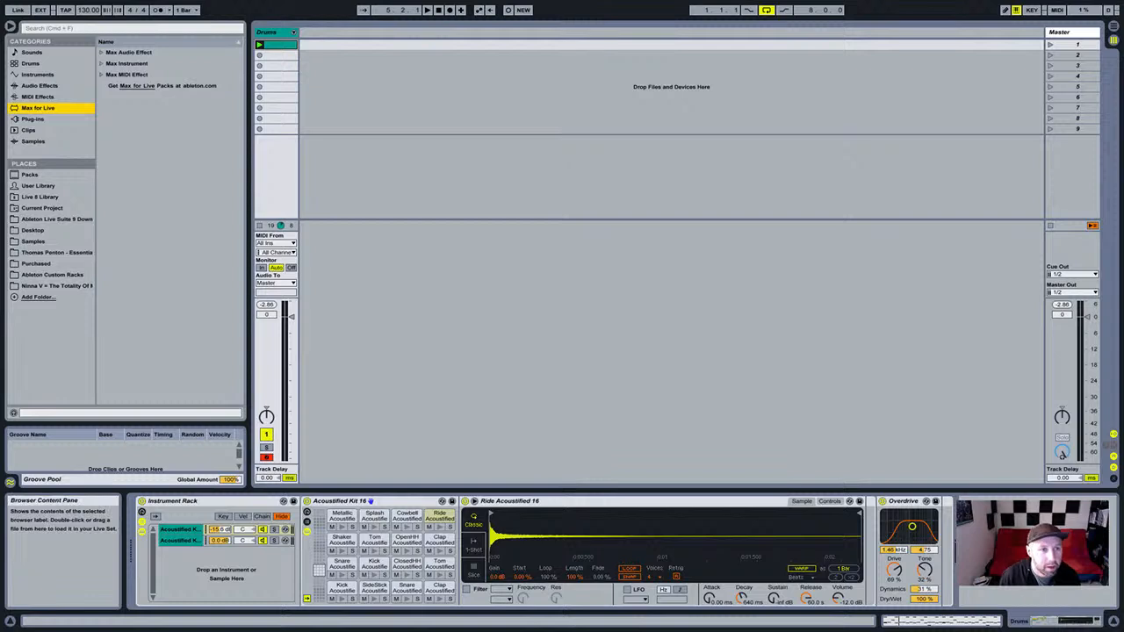
Expand Max Audio Effect and add Buffer Shuffler 2.0 to the first drum chain.
{"action": "left_click", "coordinate": [102, 52]}
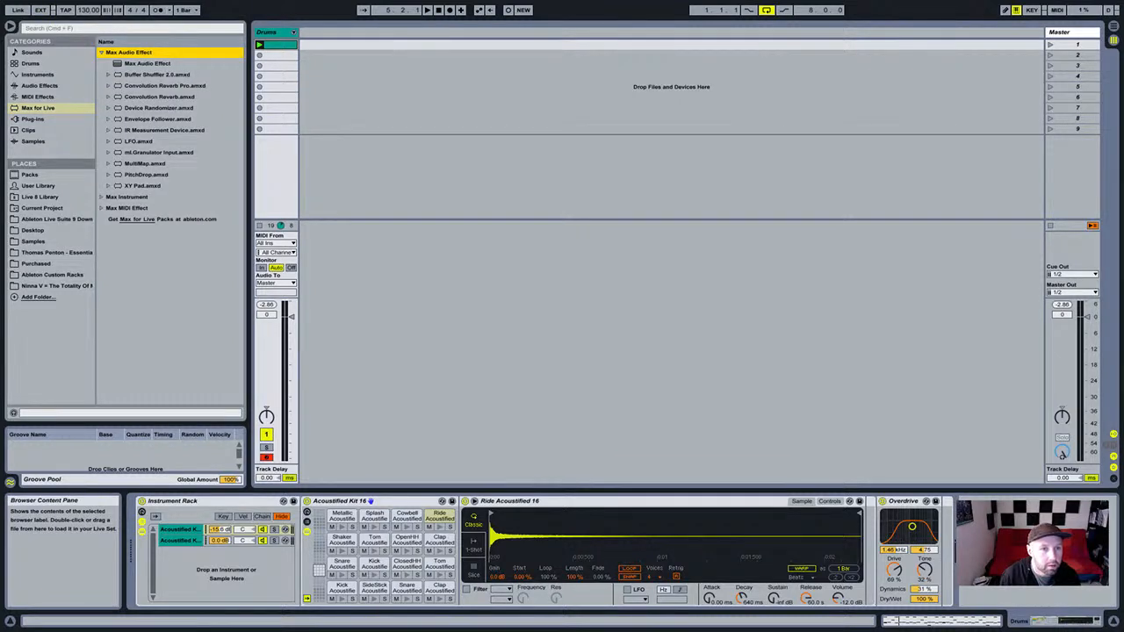
{"action": "left_click", "coordinate": [157, 75]}
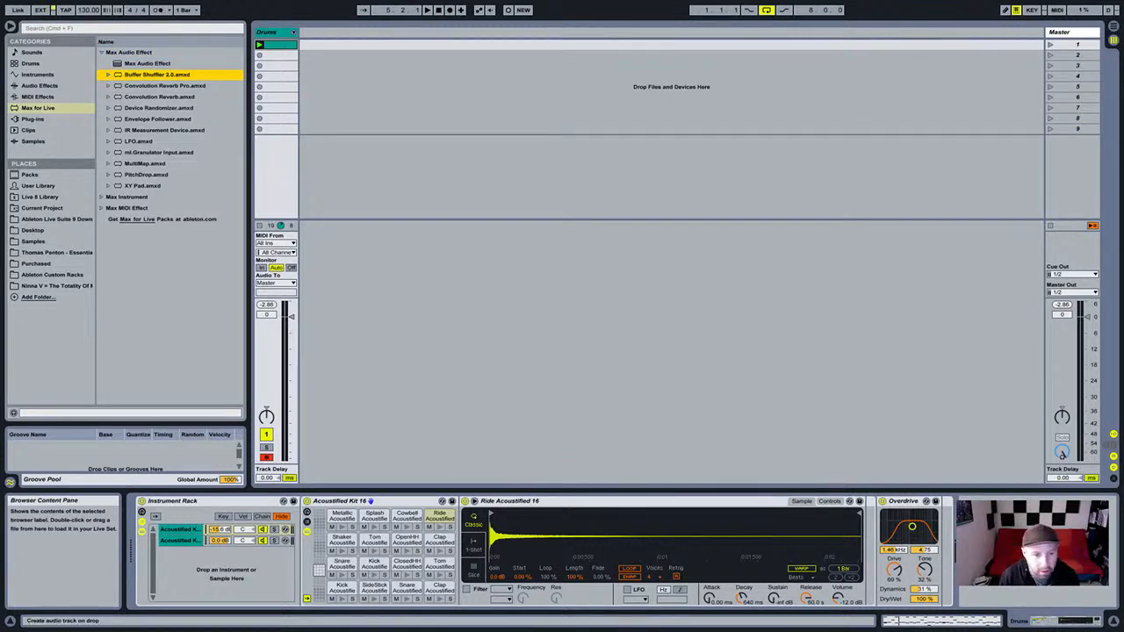
{"action": "left_click", "coordinate": [180, 530]}
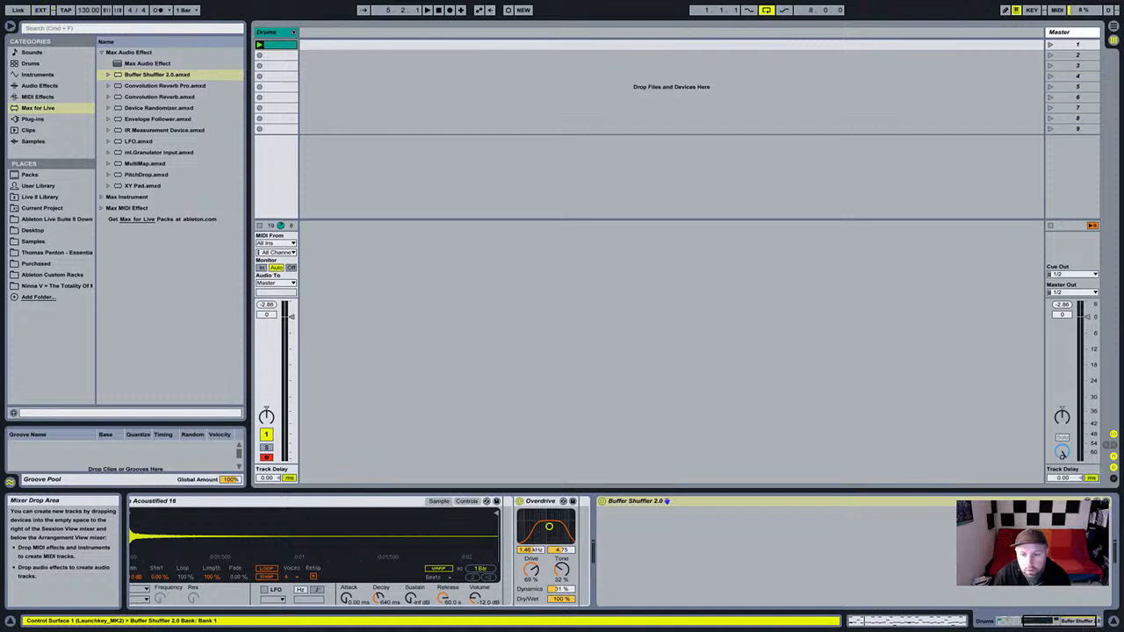
Select Buffer Shuffler 2.0 after Overdrive in the Drums track's device chain.
{"action": "left_click", "coordinate": [650, 501]}
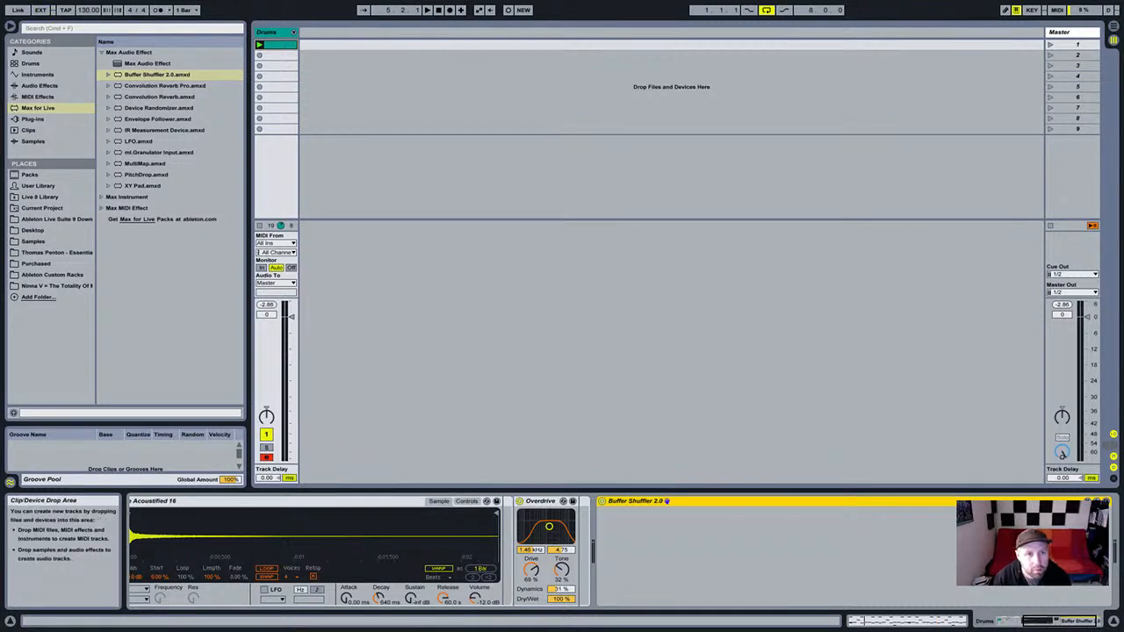
{"action": "left_click", "coordinate": [267, 32]}
{"action": "left_click", "coordinate": [636, 501]}
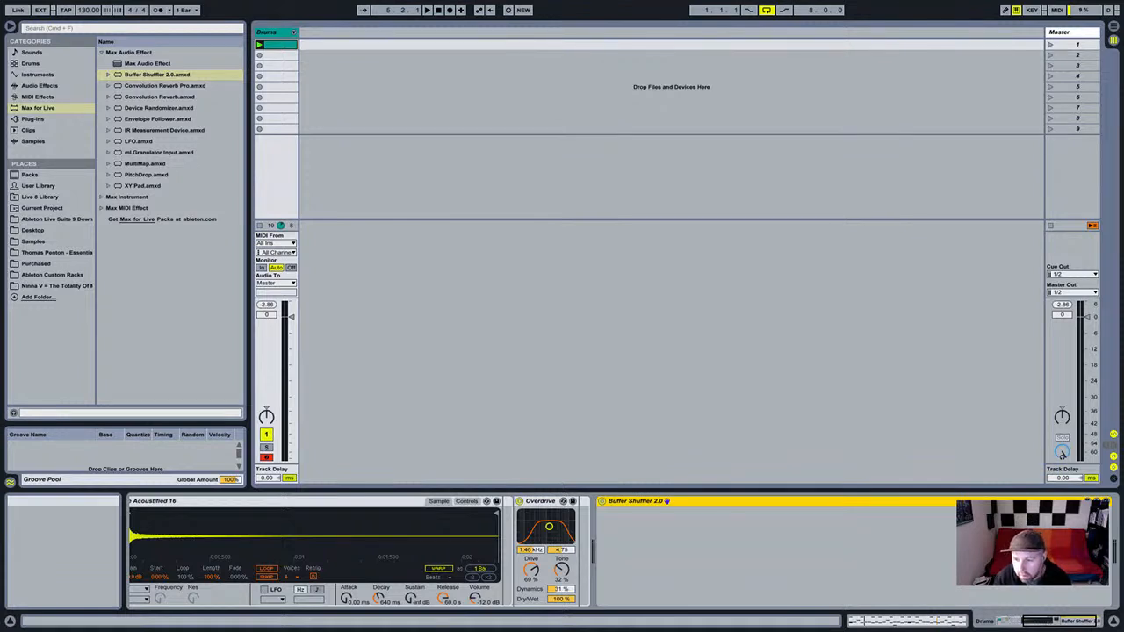
{"action": "scroll", "coordinate": [623, 553], "scroll_direction": "left", "scroll_amount": 2}
{"action": "scroll", "coordinate": [826, 553], "scroll_direction": "left", "scroll_amount": 5}
{"action": "scroll", "coordinate": [825, 554], "scroll_direction": "right", "scroll_amount": 7}
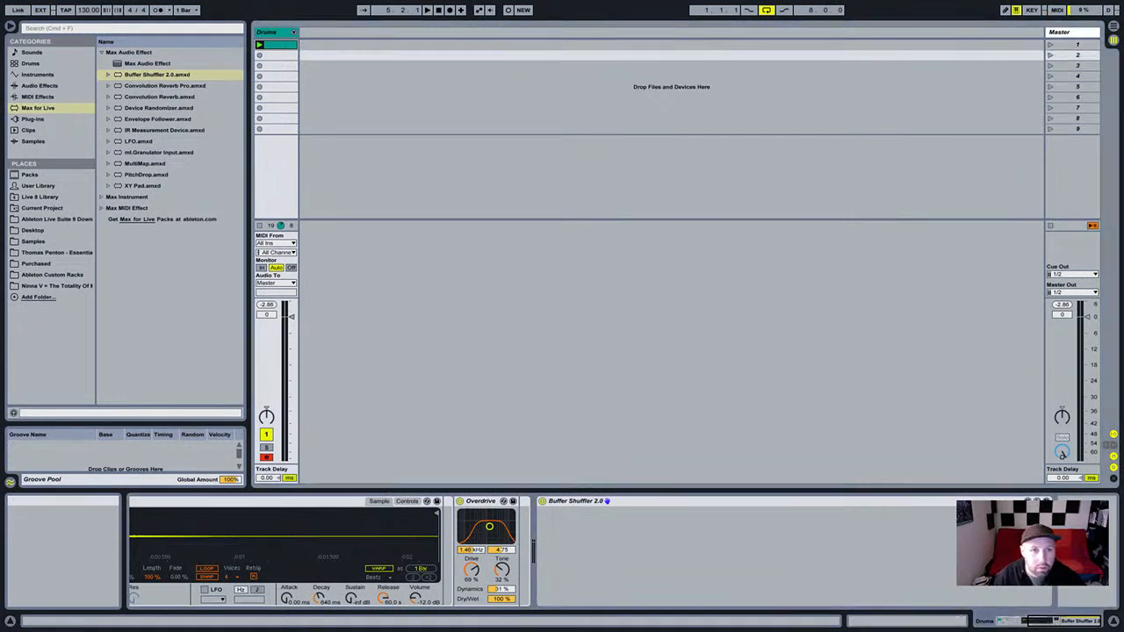
Insert a new audio track with Cmd+T and name it 'Glitch Drums'.
{"action": "key", "text": "super+t"}
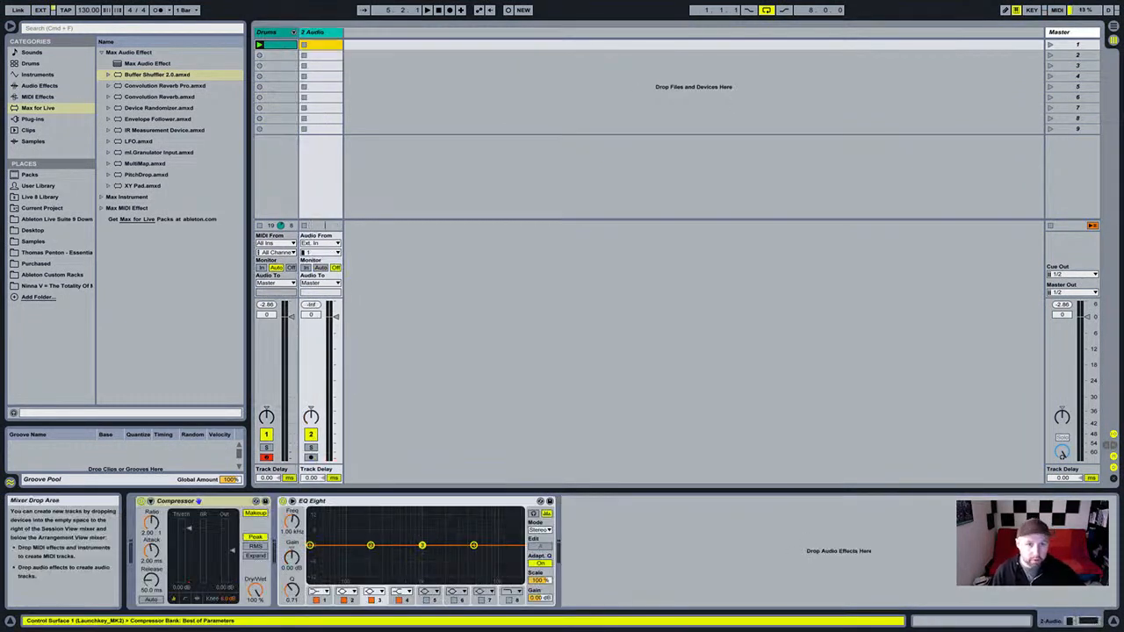
{"action": "key", "text": "super+r"}
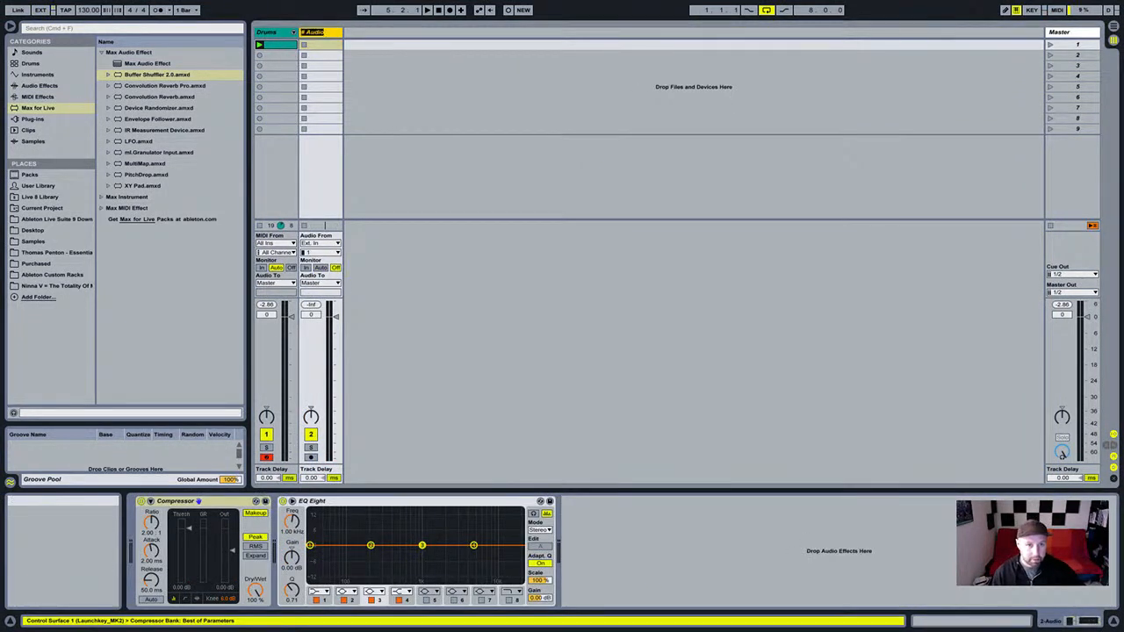
{"action": "key", "text": "BackSpace"}
{"action": "type", "text": "PGlitc"}
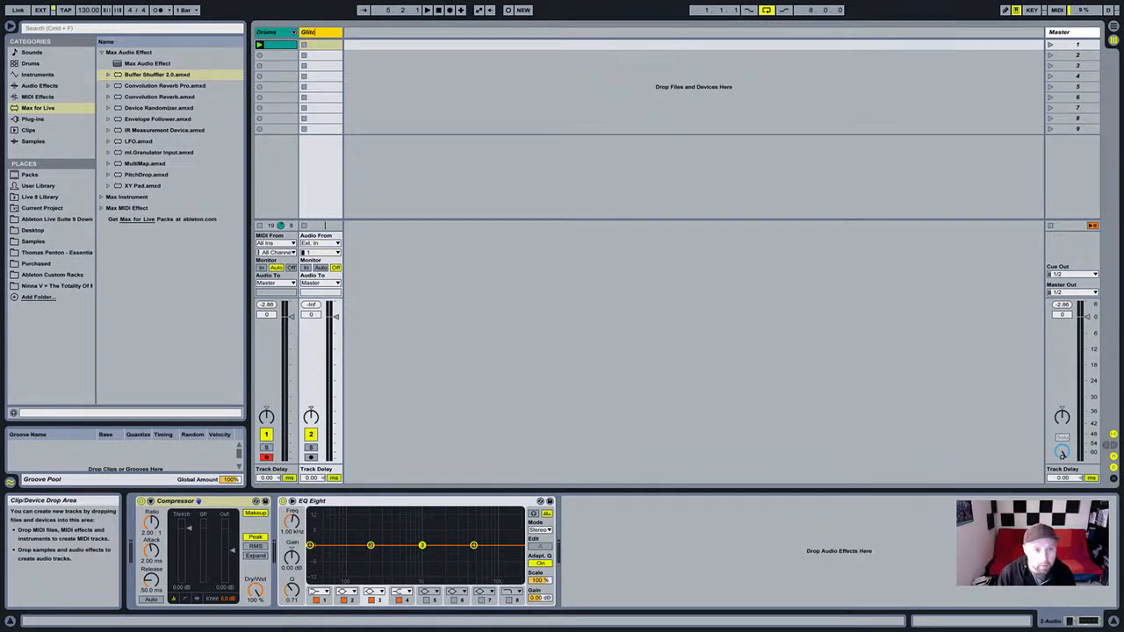
{"action": "type", "text": "h Crum"}
{"action": "key", "text": "Return"}
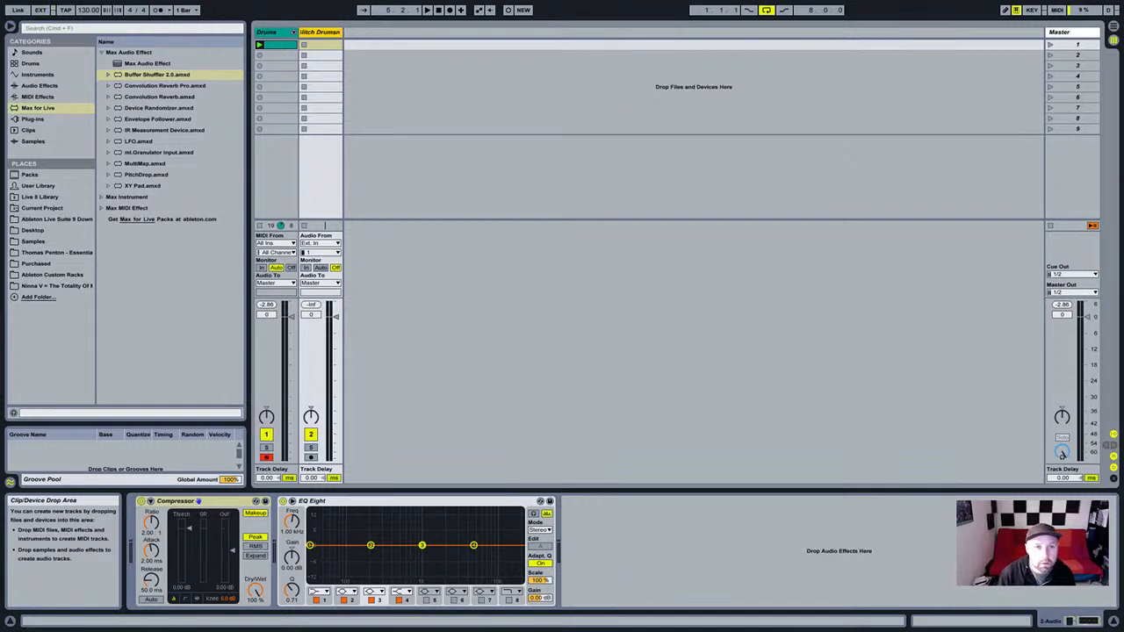
{"action": "type", "text": "s"}
{"action": "key", "text": "Return"}
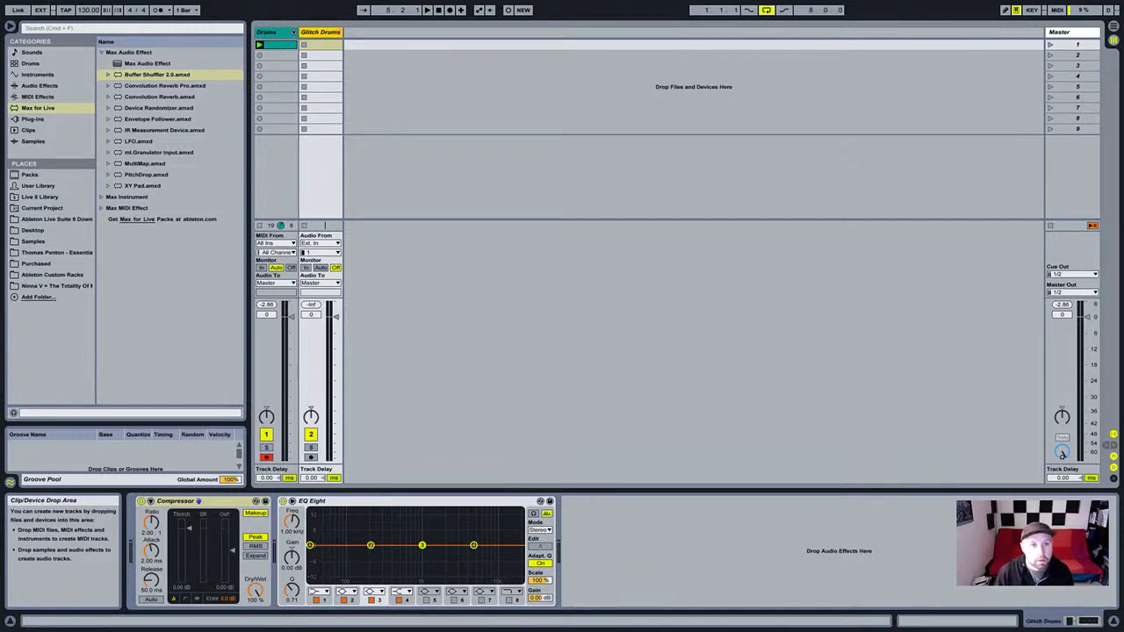
Select clip slots on the Glitch Drums and Drums tracks, leaving the Glitch Drums name unchanged.
{"action": "left_click", "coordinate": [395, 45]}
{"action": "left_click", "coordinate": [396, 77]}
{"action": "left_click", "coordinate": [320, 33]}
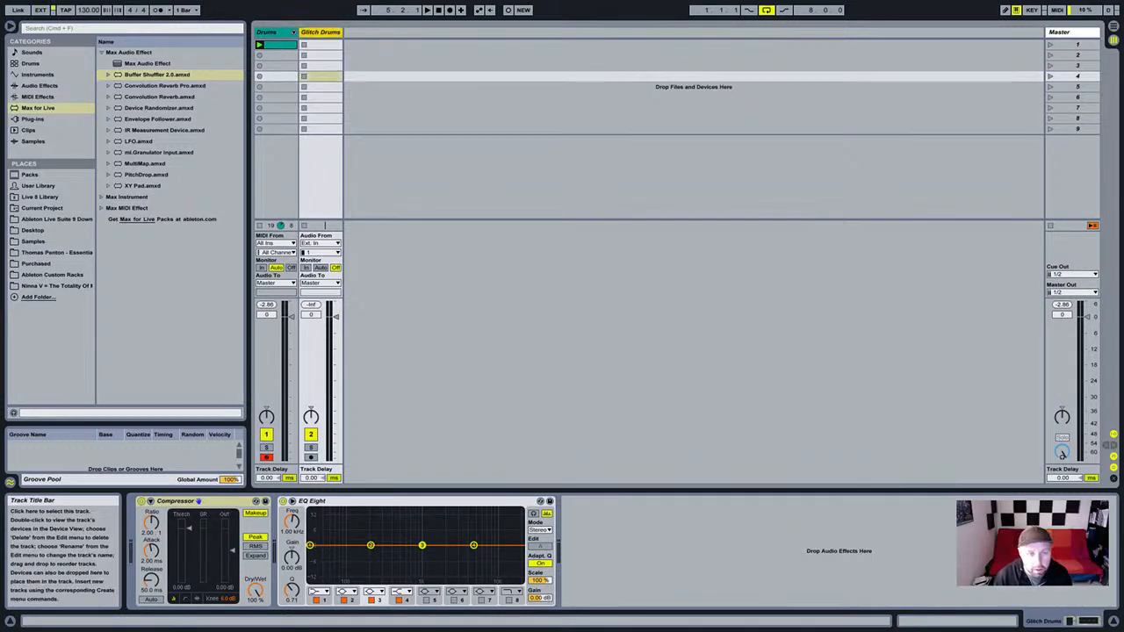
{"action": "left_click", "coordinate": [395, 108]}
{"action": "left_click", "coordinate": [320, 33]}
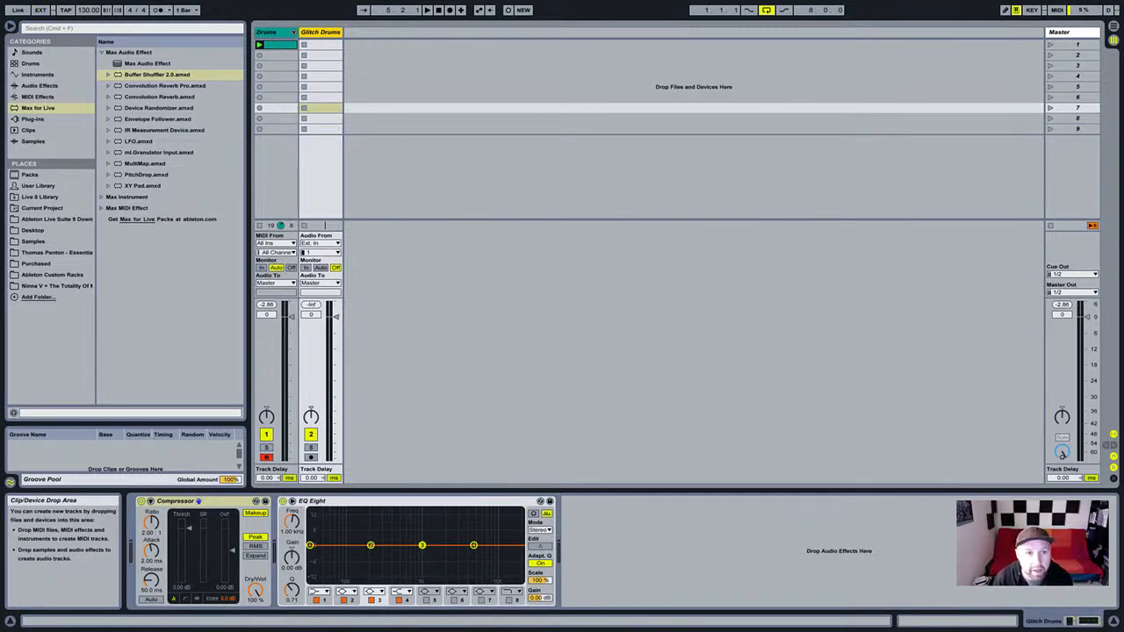
{"action": "left_click", "coordinate": [268, 33]}
{"action": "left_click", "coordinate": [395, 118]}
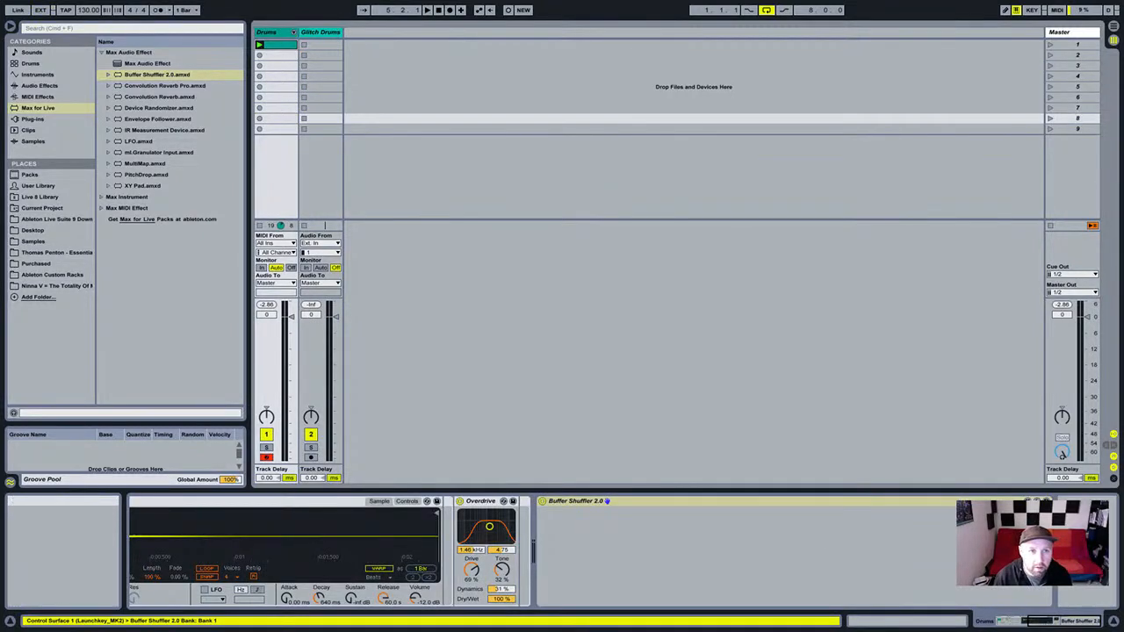
{"action": "left_click", "coordinate": [320, 33]}
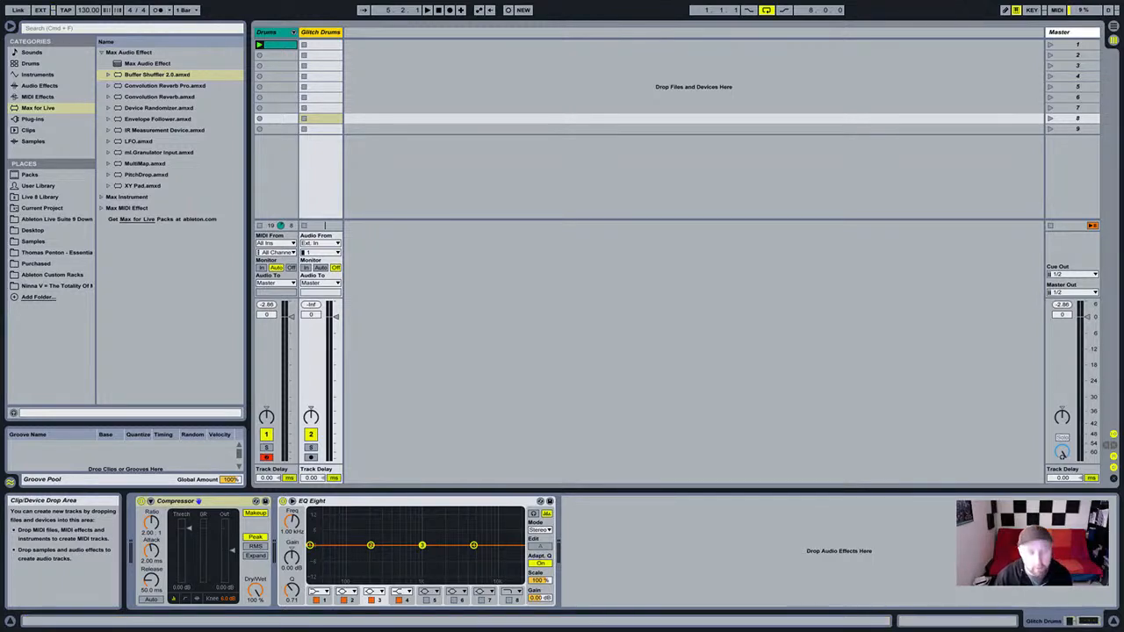
{"action": "key", "text": "super+r"}
{"action": "left_click", "coordinate": [413, 96]}
Arm Glitch Drums, set its input to Drums Post Mixer, and record into its first slot.
{"action": "left_click", "coordinate": [321, 33]}
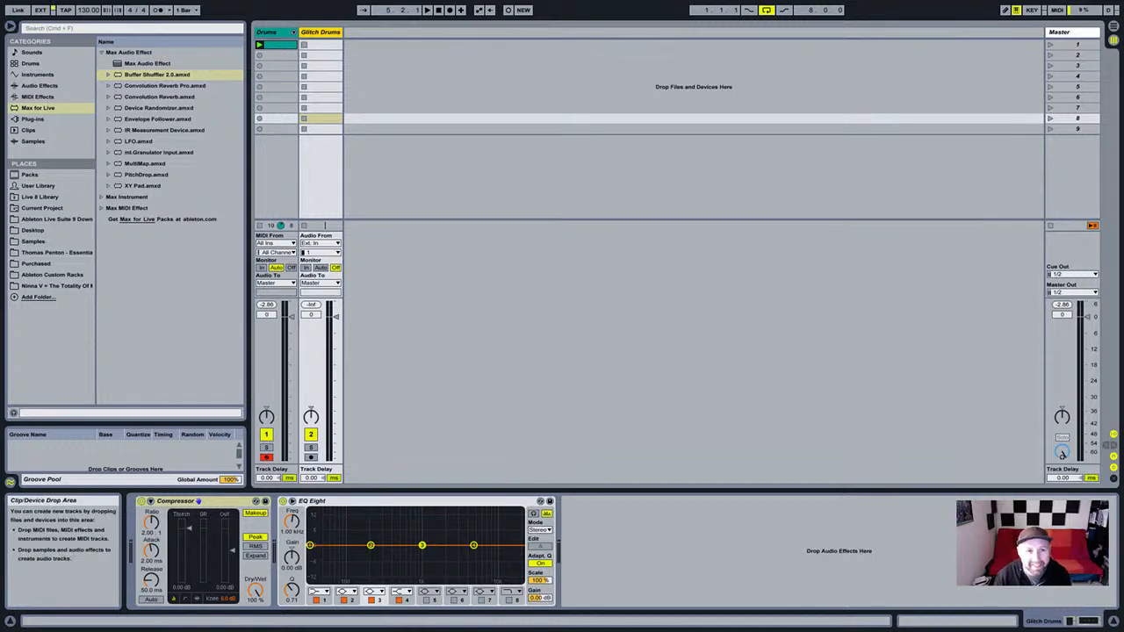
{"action": "left_click", "coordinate": [311, 458]}
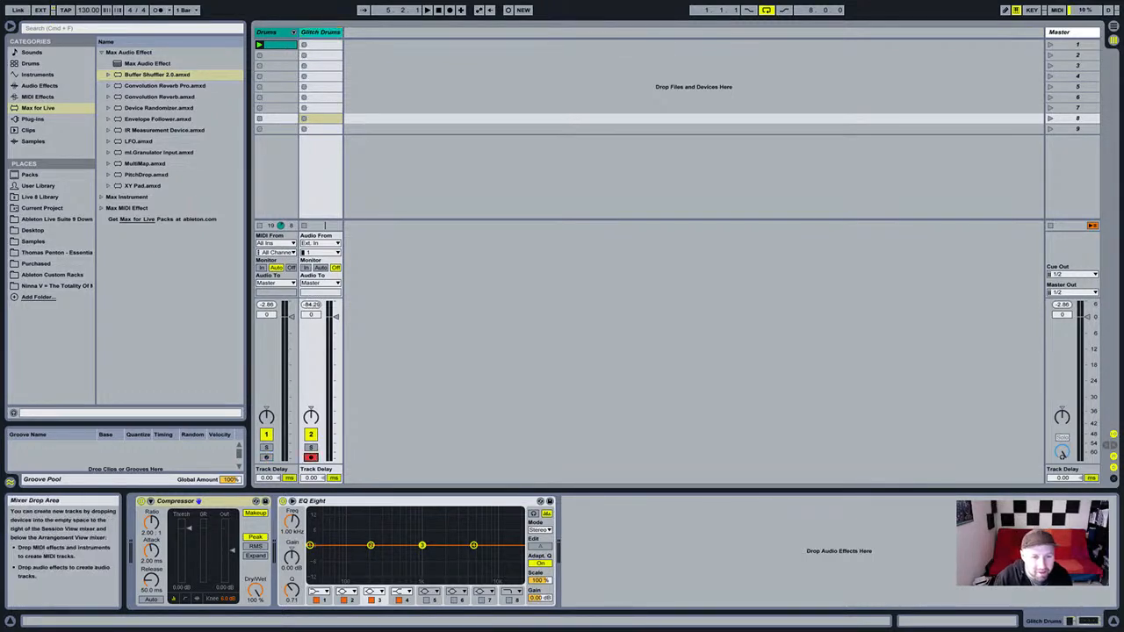
{"action": "left_click", "coordinate": [310, 44]}
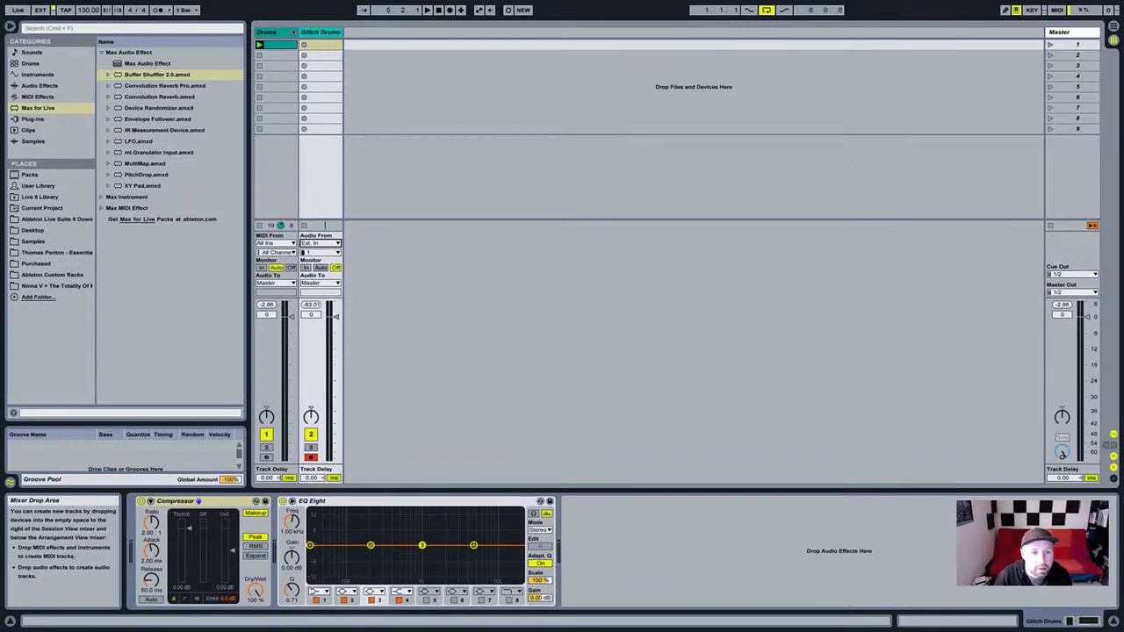
{"action": "left_click", "coordinate": [320, 261]}
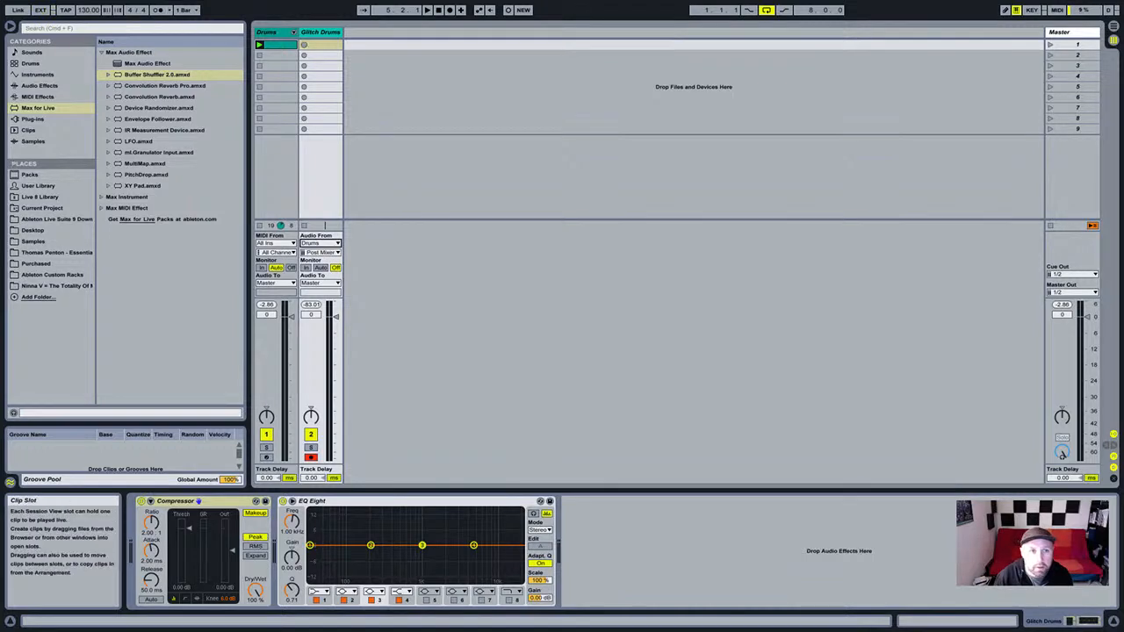
{"action": "left_click", "coordinate": [304, 44]}
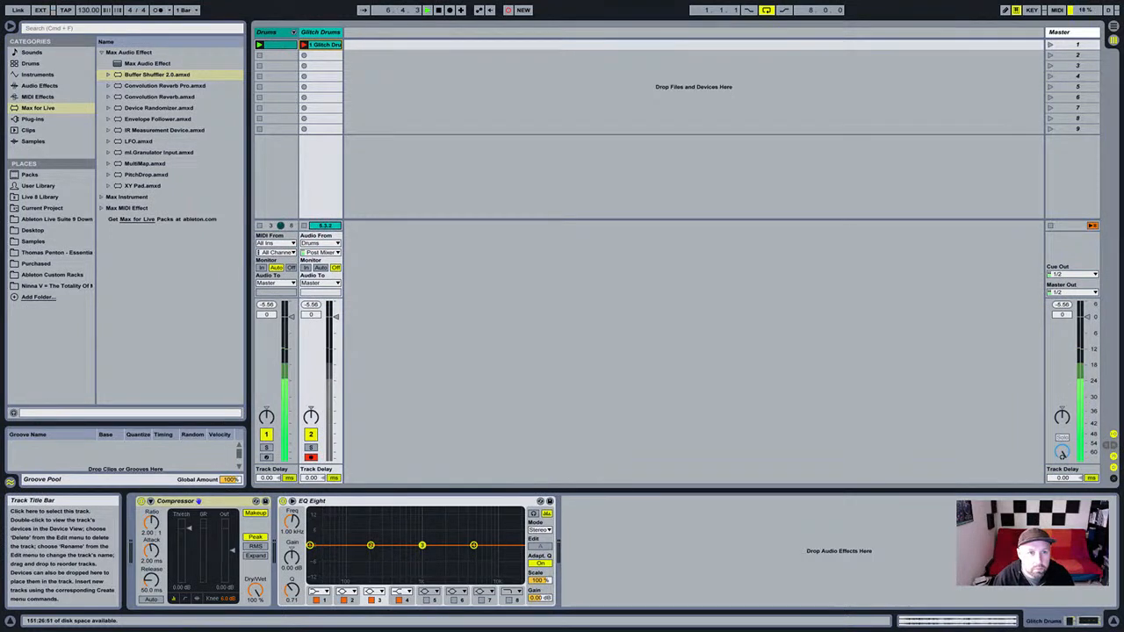
Select the Drums track to display Overdrive and Buffer Shuffler 2.0 in Device View.
{"action": "left_click", "coordinate": [266, 31]}
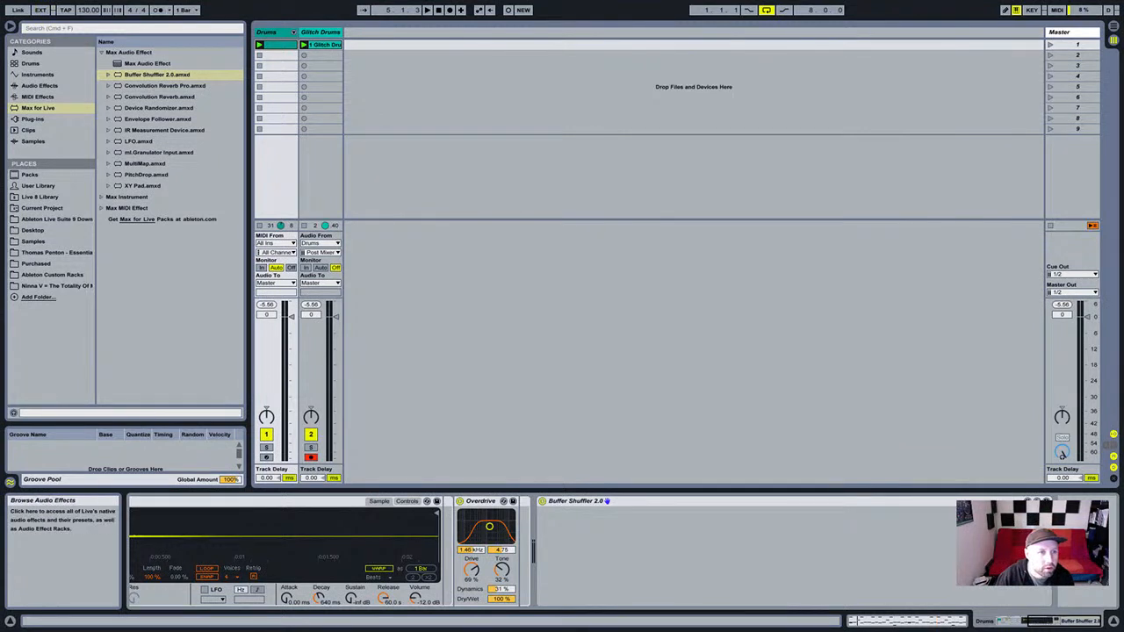
Focus the Max for Live device list, then select the Glitch Drums track.
{"action": "left_click", "coordinate": [38, 107]}
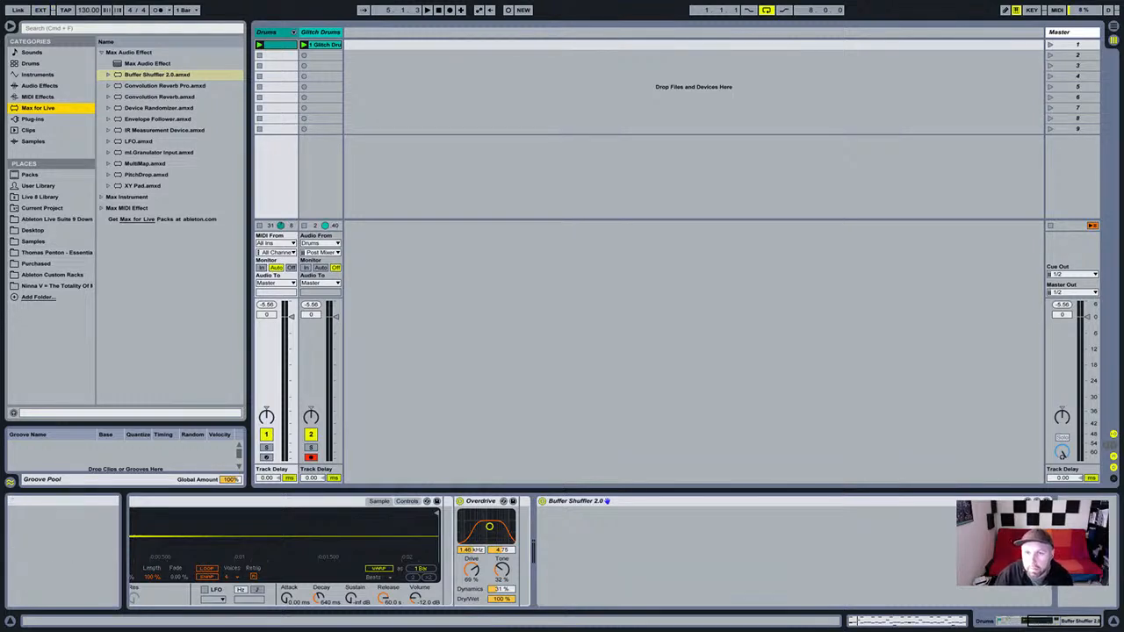
{"action": "left_click", "coordinate": [321, 32]}
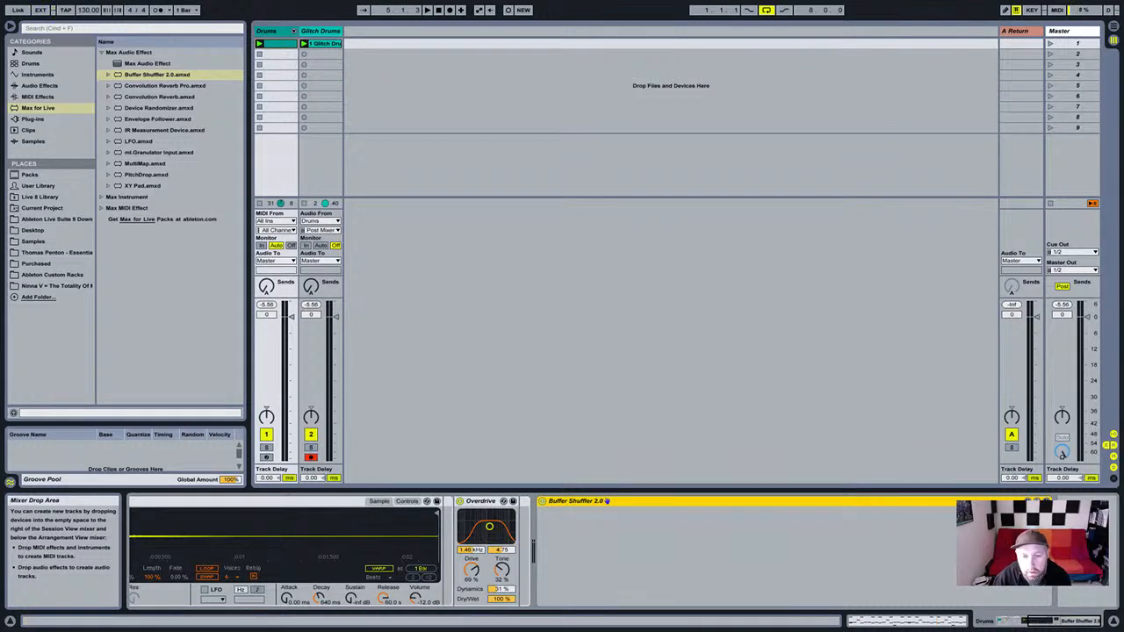
Cut Buffer Shuffler 2.0 from the Drums chain, select the new return, then reselect Glitch Drums.
{"action": "key", "text": "Delete"}
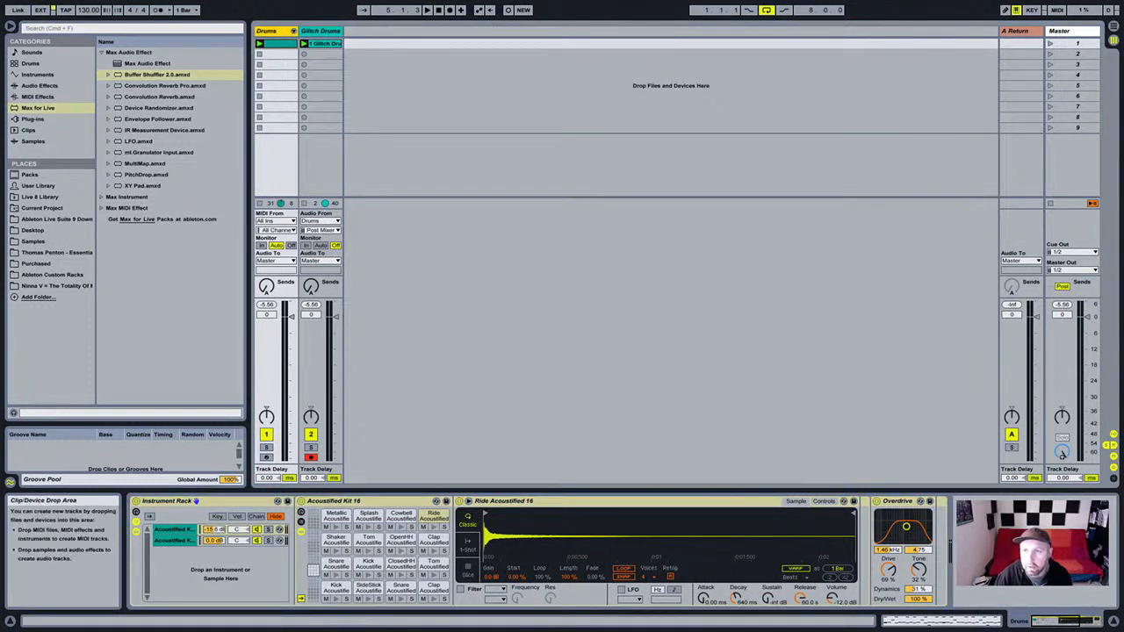
{"action": "left_click", "coordinate": [1016, 32]}
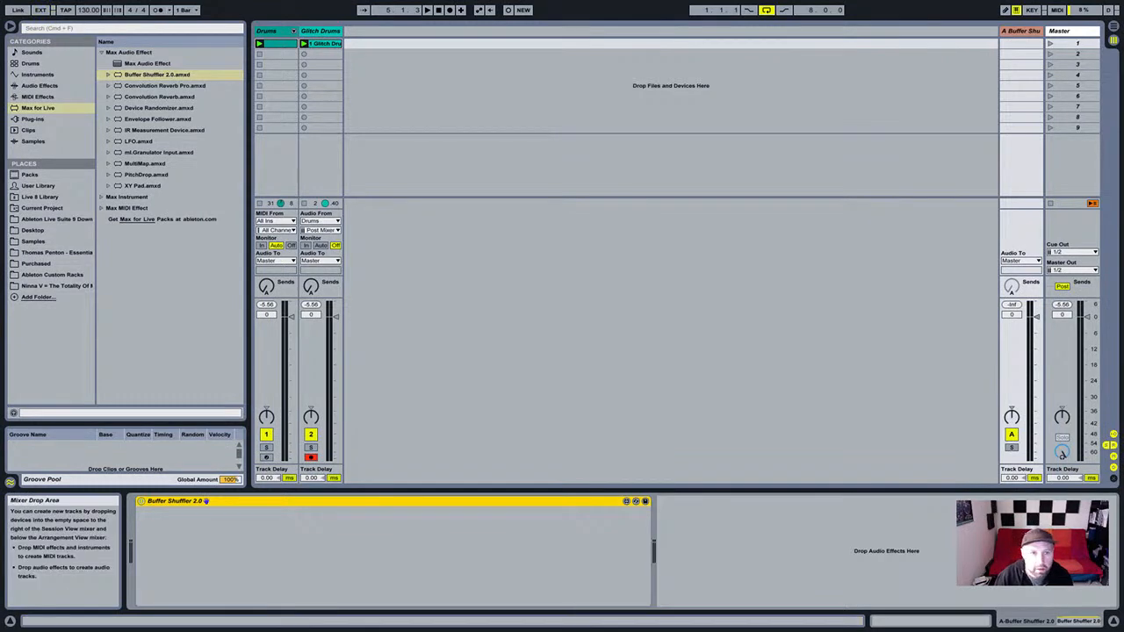
{"action": "left_click", "coordinate": [321, 31]}
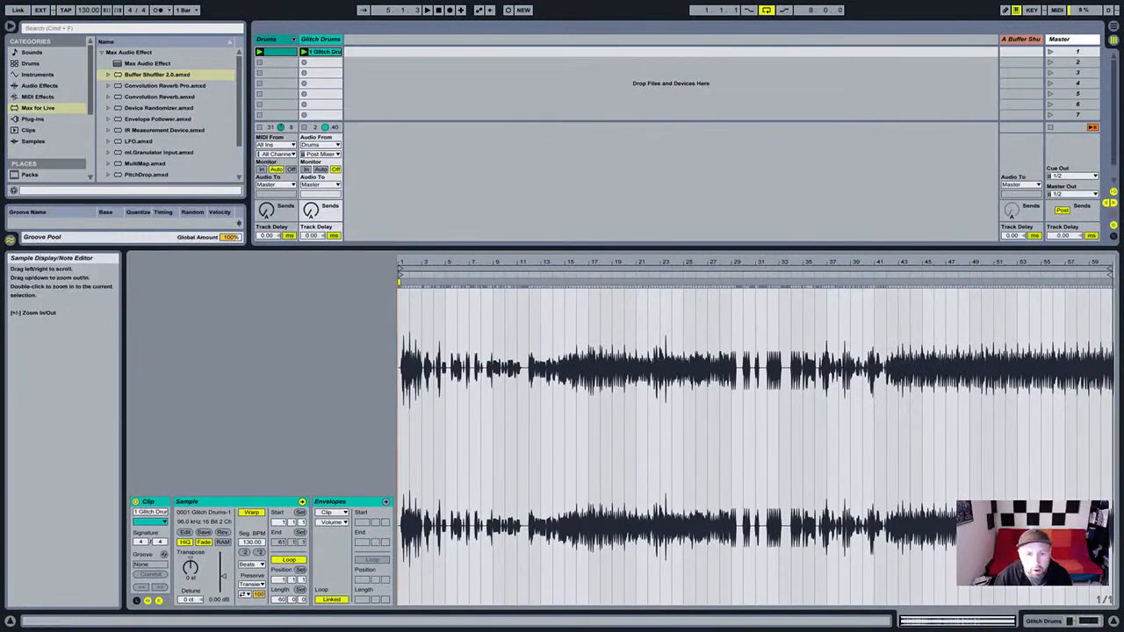
Play back the recorded Glitch Drums clip while resizing the clip waveform area, then stop.
{"action": "left_click_drag", "start_coordinate": [562, 247], "coordinate": [562, 237]}
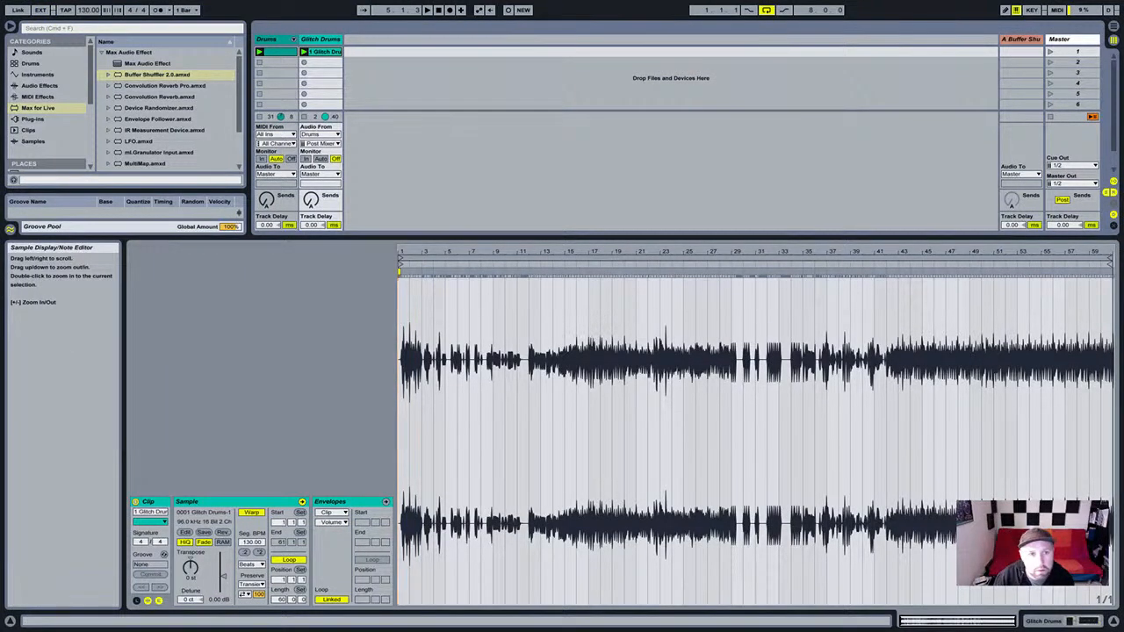
{"action": "key", "text": "space"}
{"action": "left_click_drag", "start_coordinate": [562, 237], "coordinate": [562, 417]}
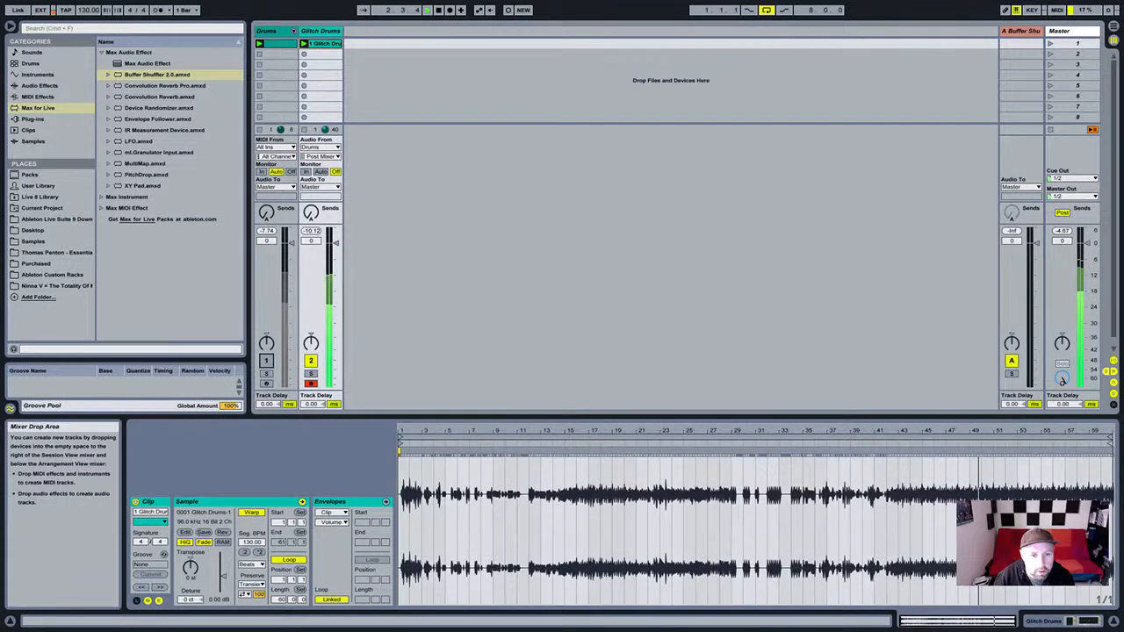
{"action": "left_click", "coordinate": [562, 422]}
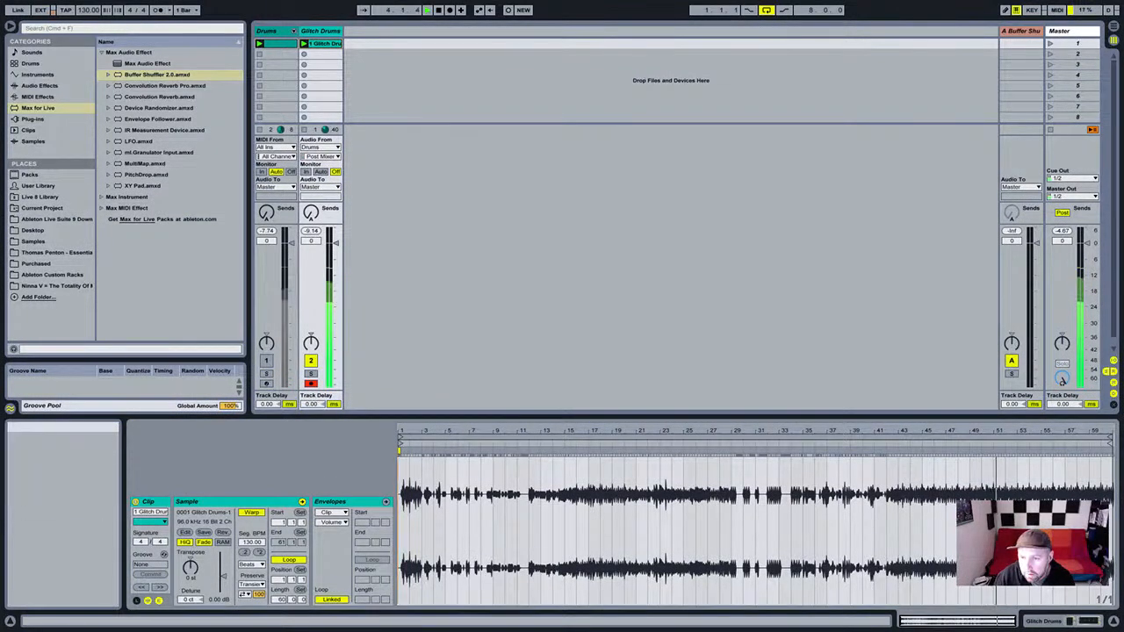
{"action": "left_click_drag", "start_coordinate": [562, 416], "coordinate": [562, 342]}
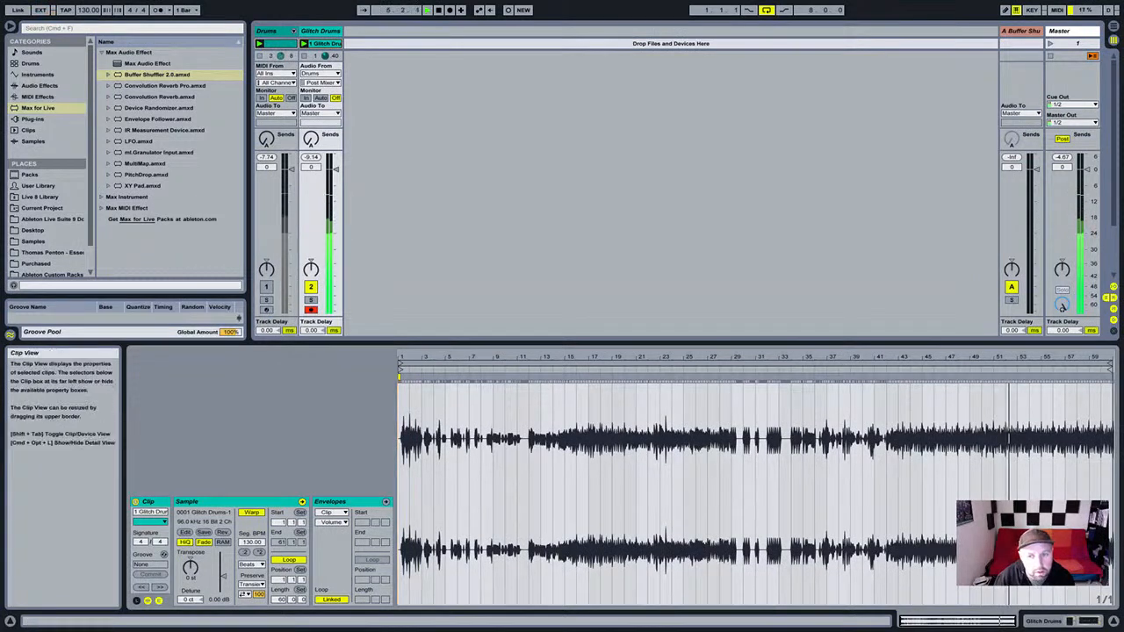
{"action": "left_click_drag", "start_coordinate": [562, 342], "coordinate": [562, 447]}
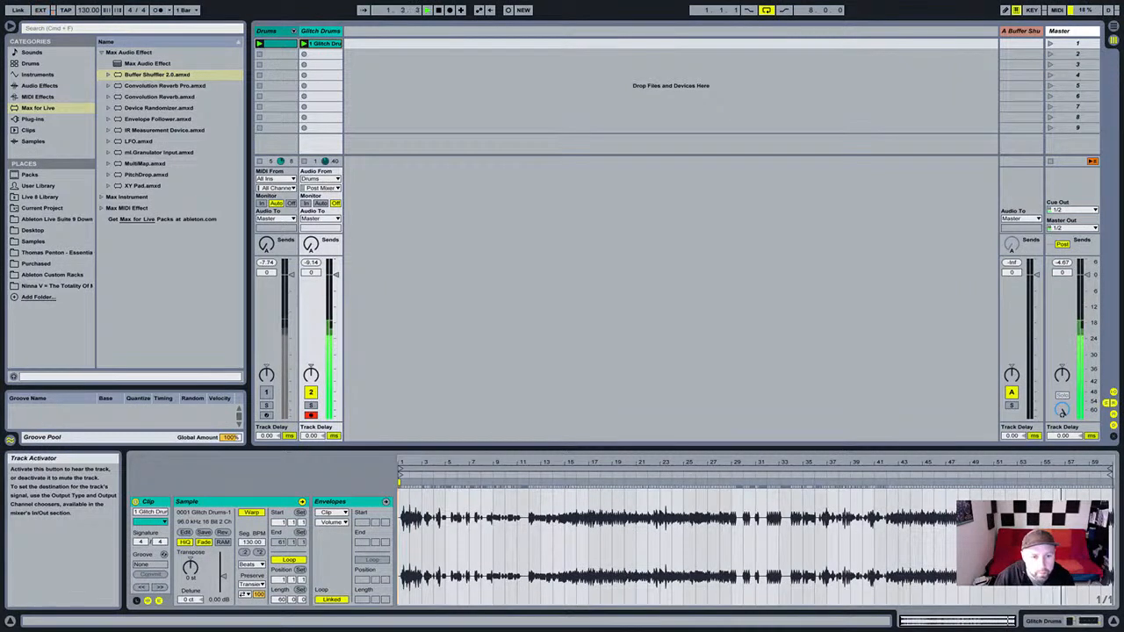
{"action": "key", "text": "space"}
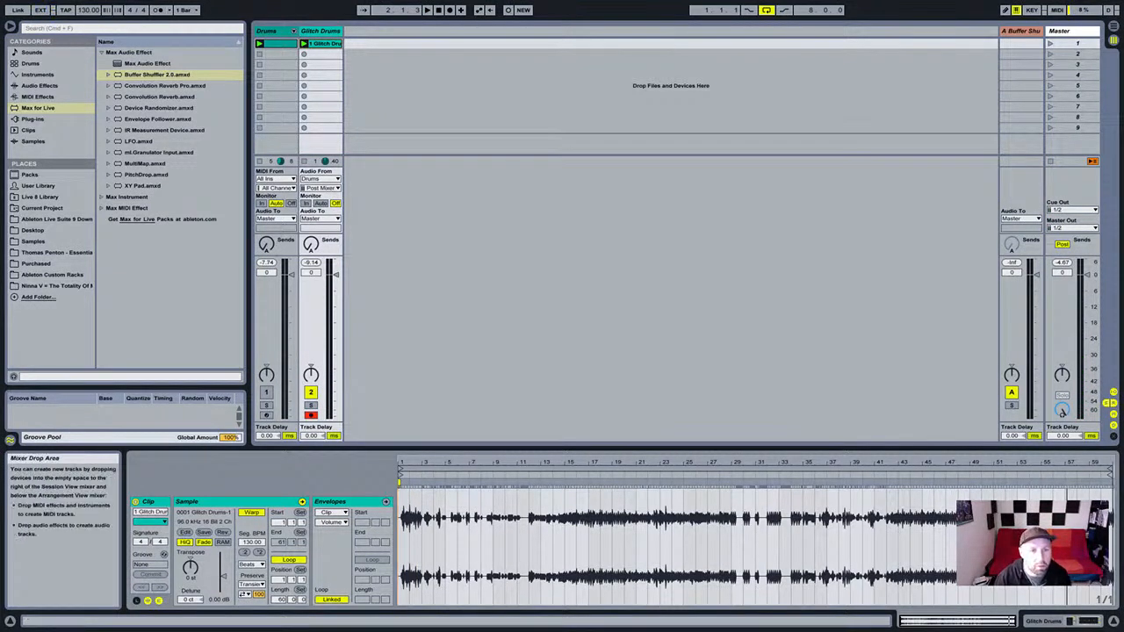
Re-enable the Drums track and delete the recorded Glitch Drums clip.
{"action": "left_click", "coordinate": [266, 393]}
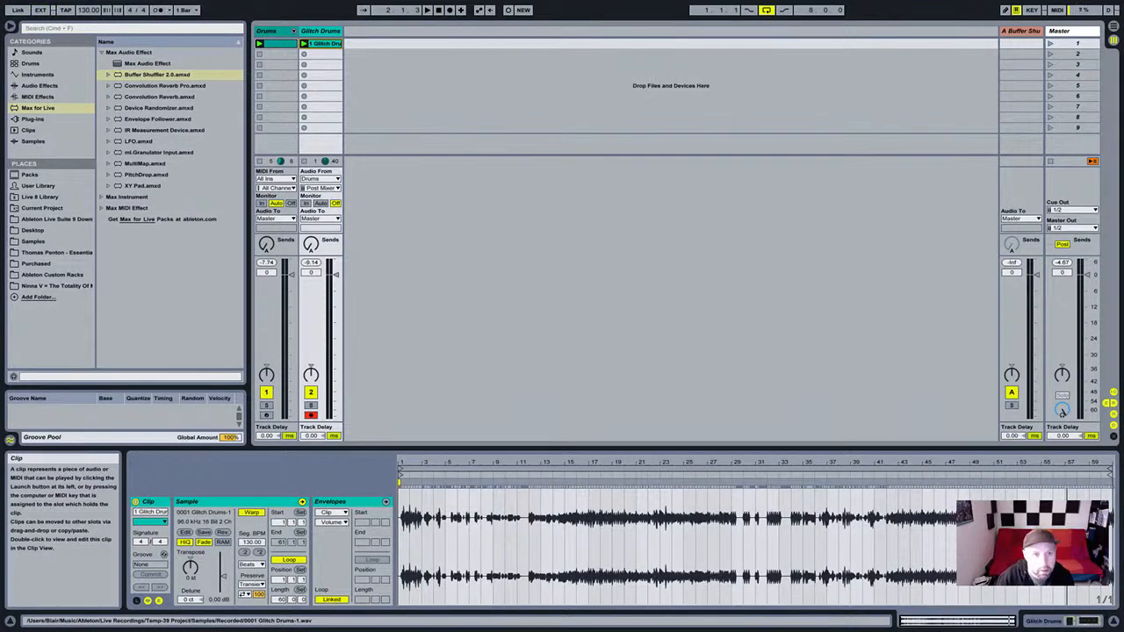
{"action": "key", "text": "Delete"}
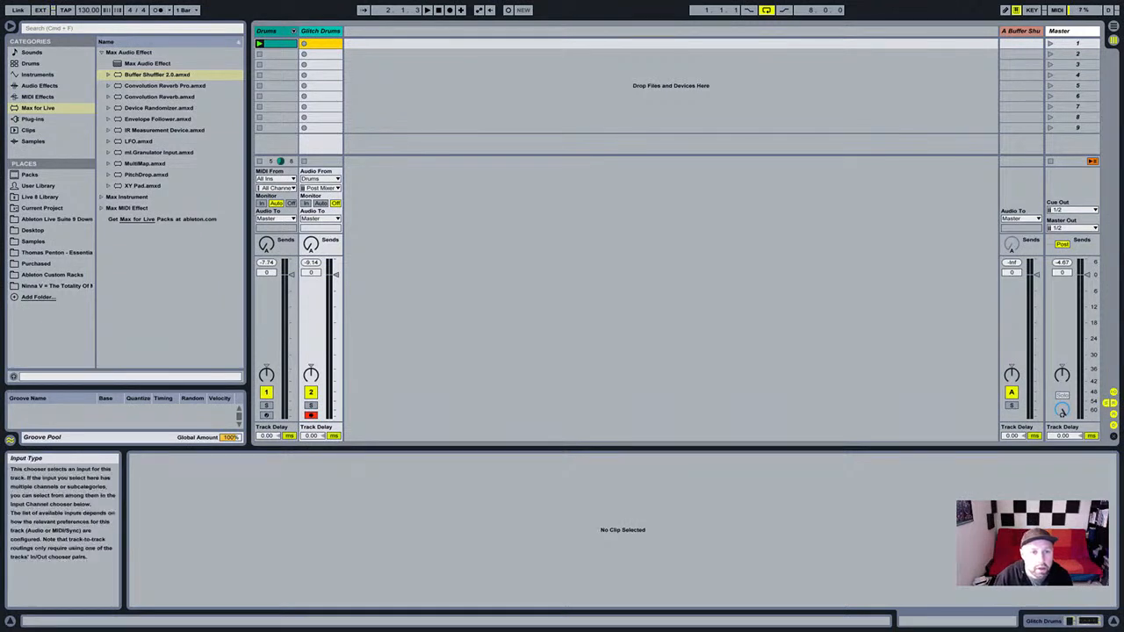
{"action": "left_click", "coordinate": [321, 179]}
Set Glitch Drums' Audio From to the A-Buffer Shuffler return.
{"action": "left_click", "coordinate": [321, 190]}
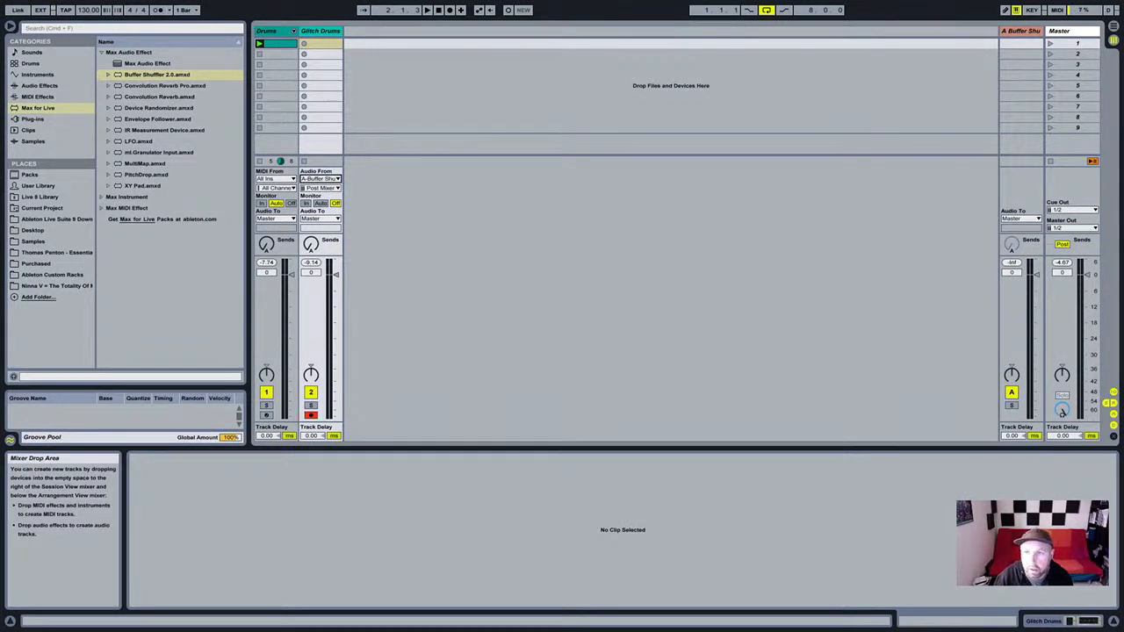
{"action": "left_click", "coordinate": [1021, 31]}
{"action": "left_click", "coordinate": [321, 31]}
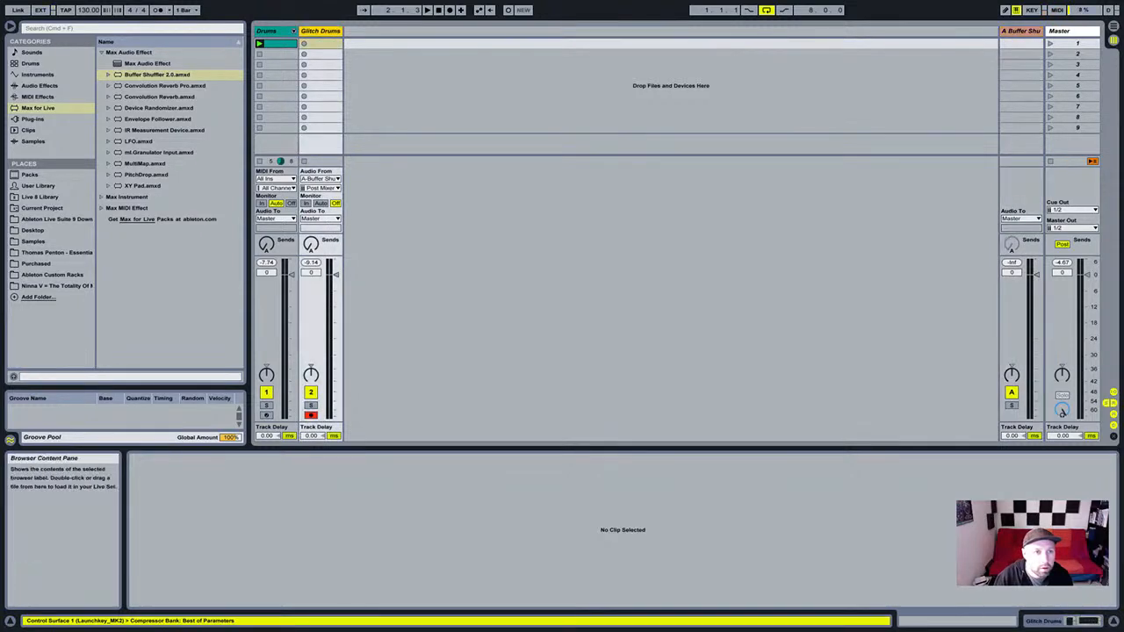
Show the Buffer Shuffler return's devices and pick Convolution Reverb Pro in the browser.
{"action": "left_click", "coordinate": [1020, 30]}
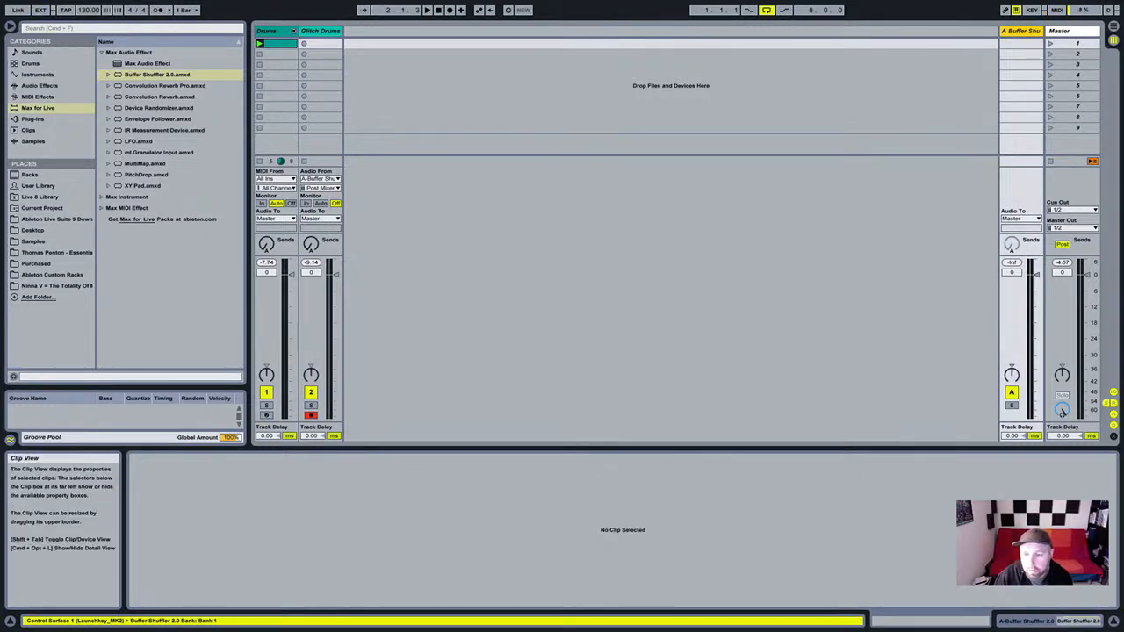
{"action": "key", "text": "shift+Tab"}
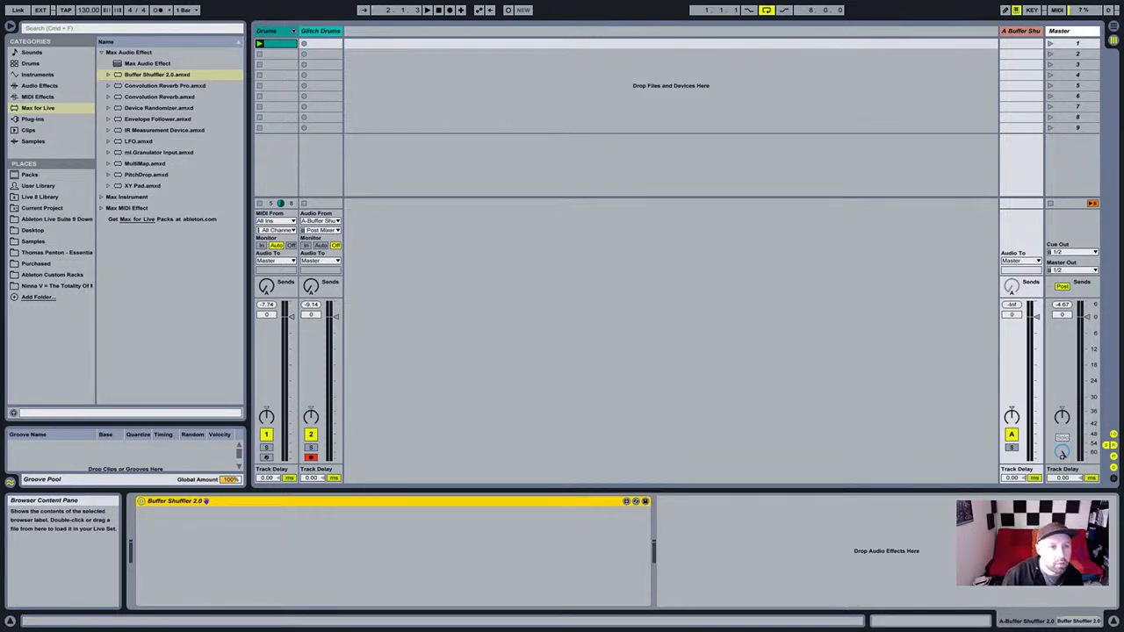
{"action": "left_click", "coordinate": [165, 86]}
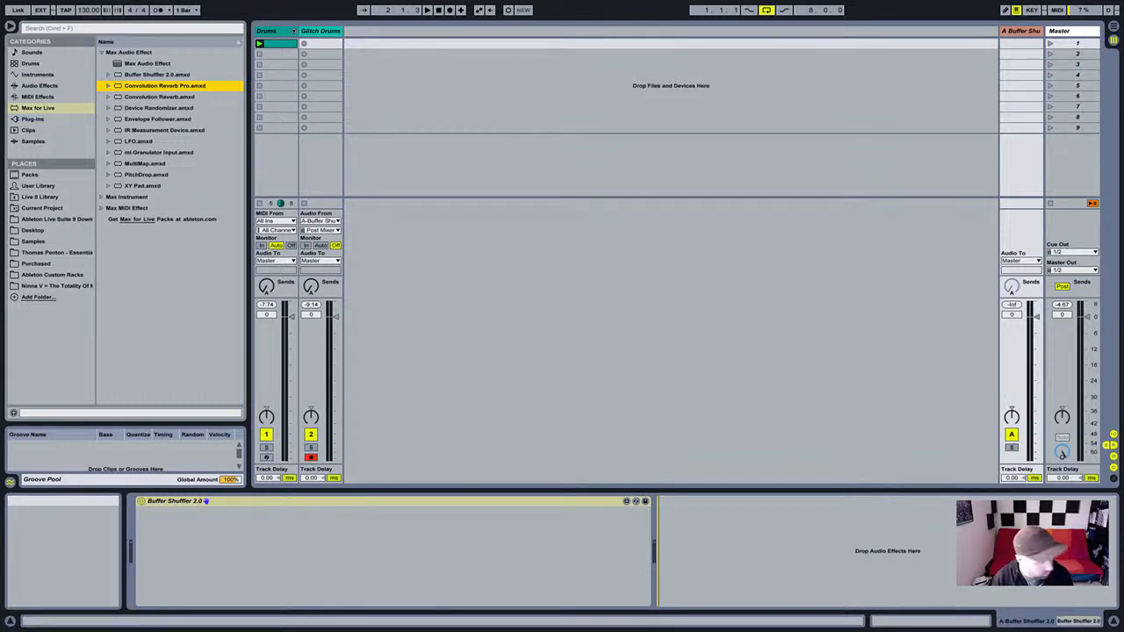
Load Convolution Reverb Pro onto the return and set Glitch Drums to monitor incoming audio.
{"action": "key", "text": "Return"}
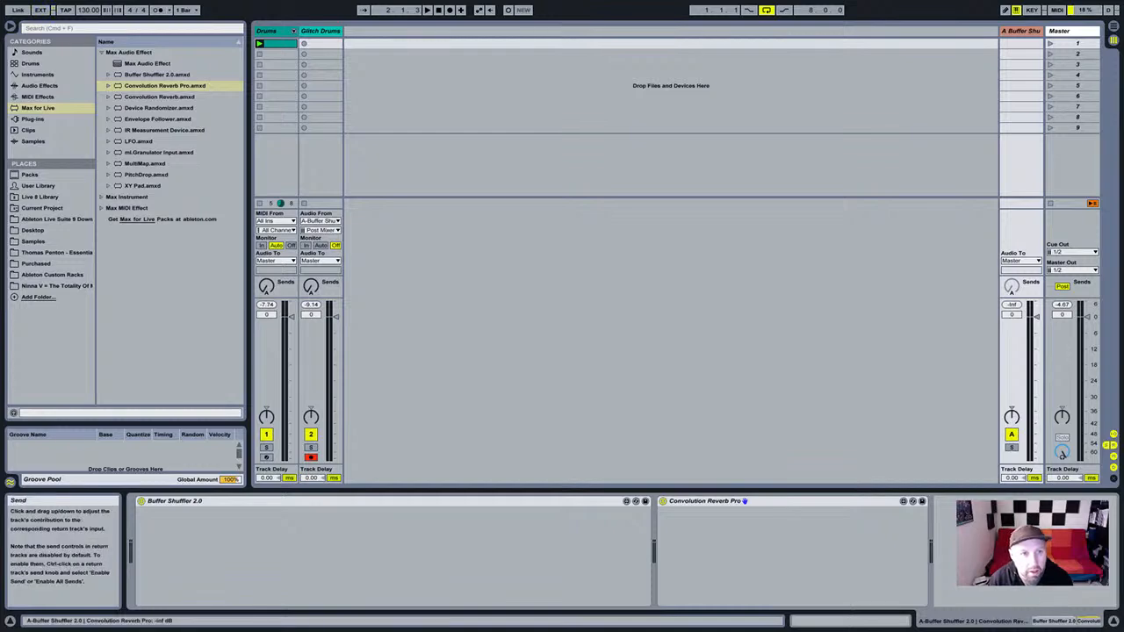
{"action": "left_click", "coordinate": [320, 30]}
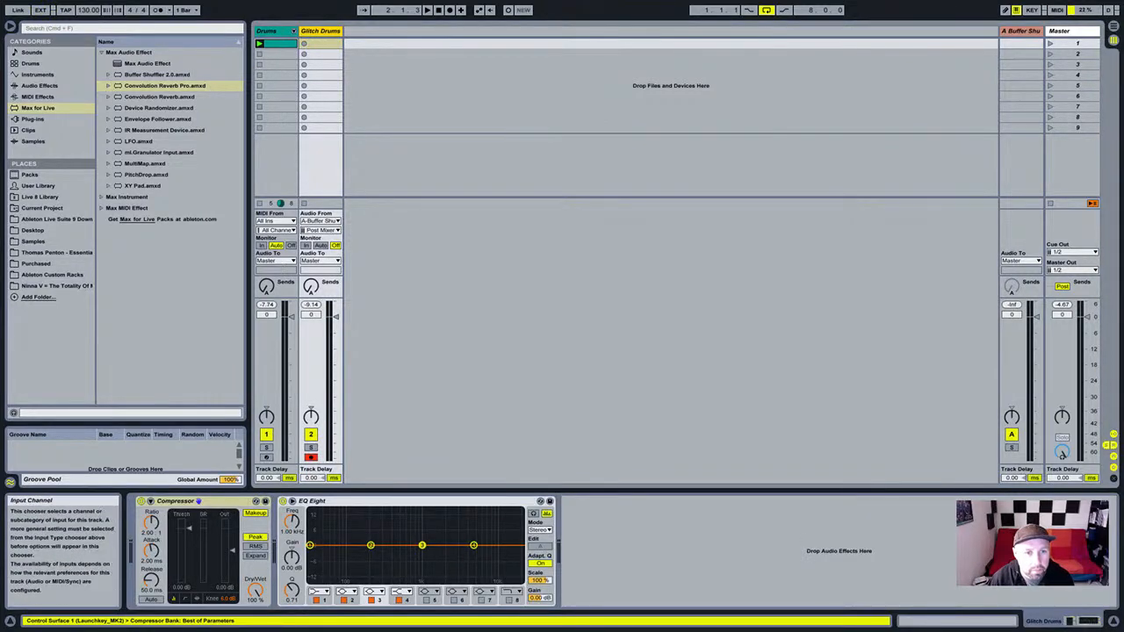
{"action": "left_click", "coordinate": [306, 246]}
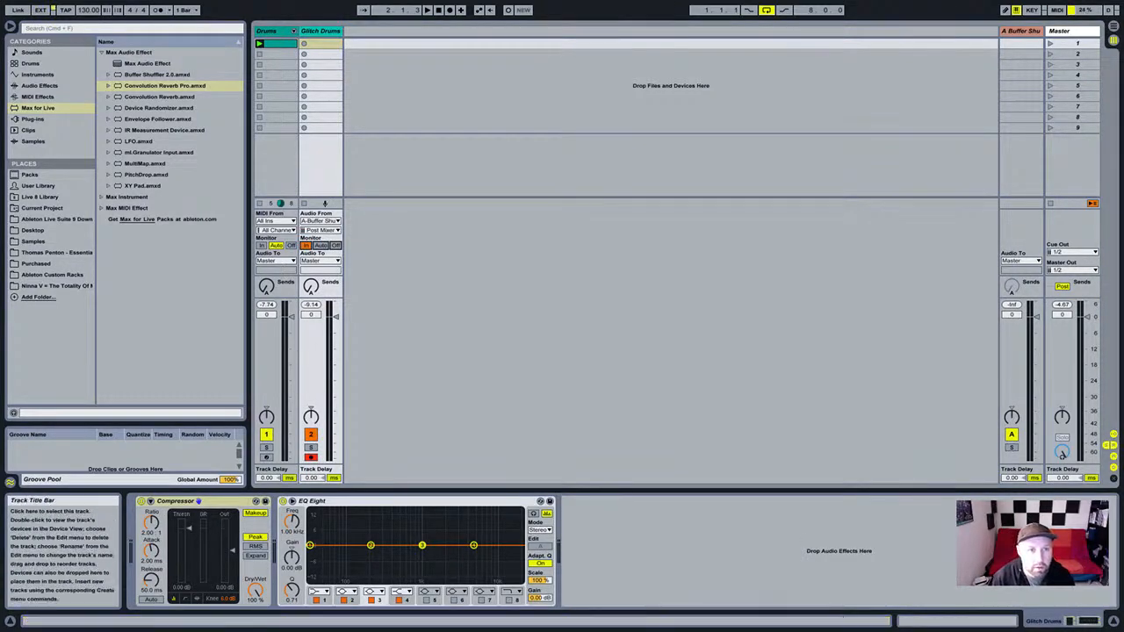
Turn Drums monitoring Off and raise its Send A to the Buffer Shuffler return.
{"action": "left_click", "coordinate": [268, 30]}
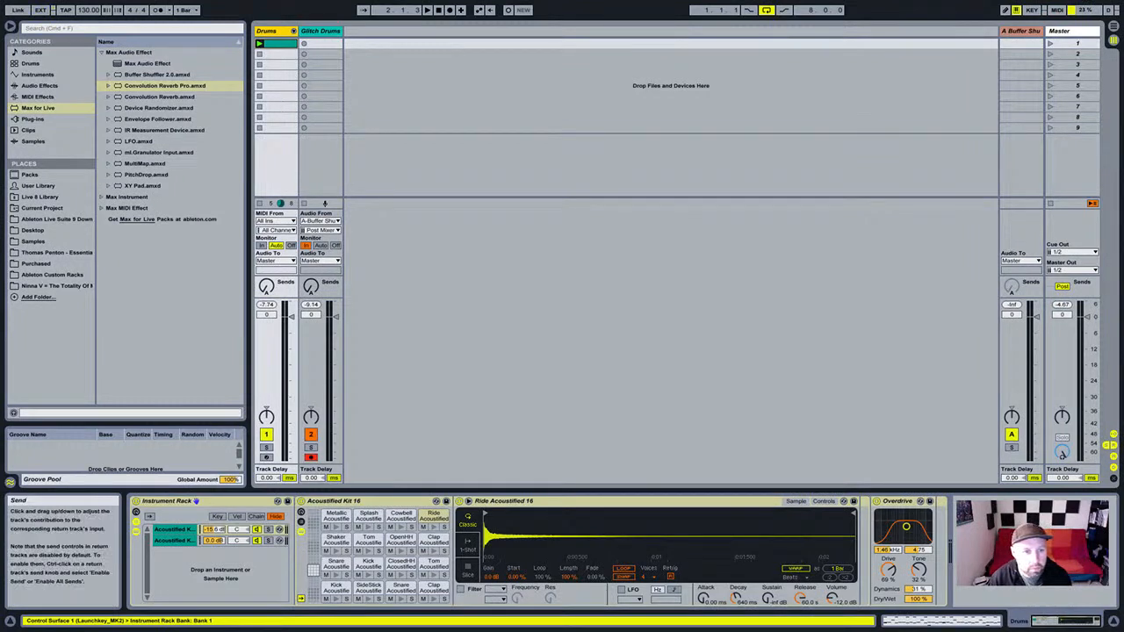
{"action": "left_click", "coordinate": [292, 246]}
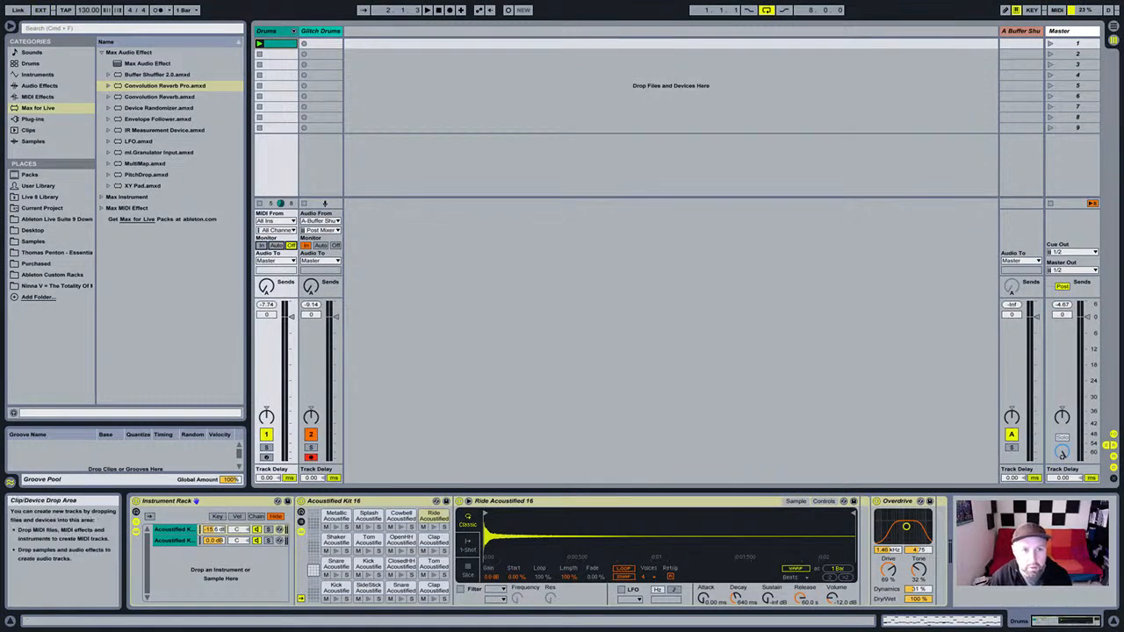
{"action": "left_click", "coordinate": [321, 31]}
{"action": "left_click_drag", "start_coordinate": [266, 286], "coordinate": [266, 207]}
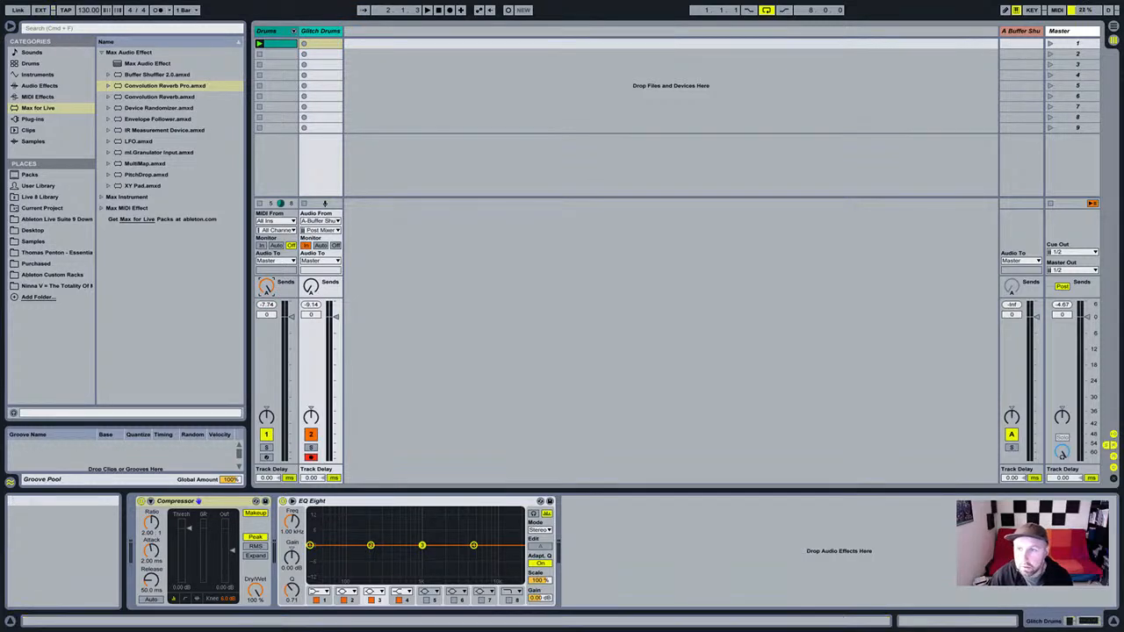
{"action": "left_click", "coordinate": [1020, 30]}
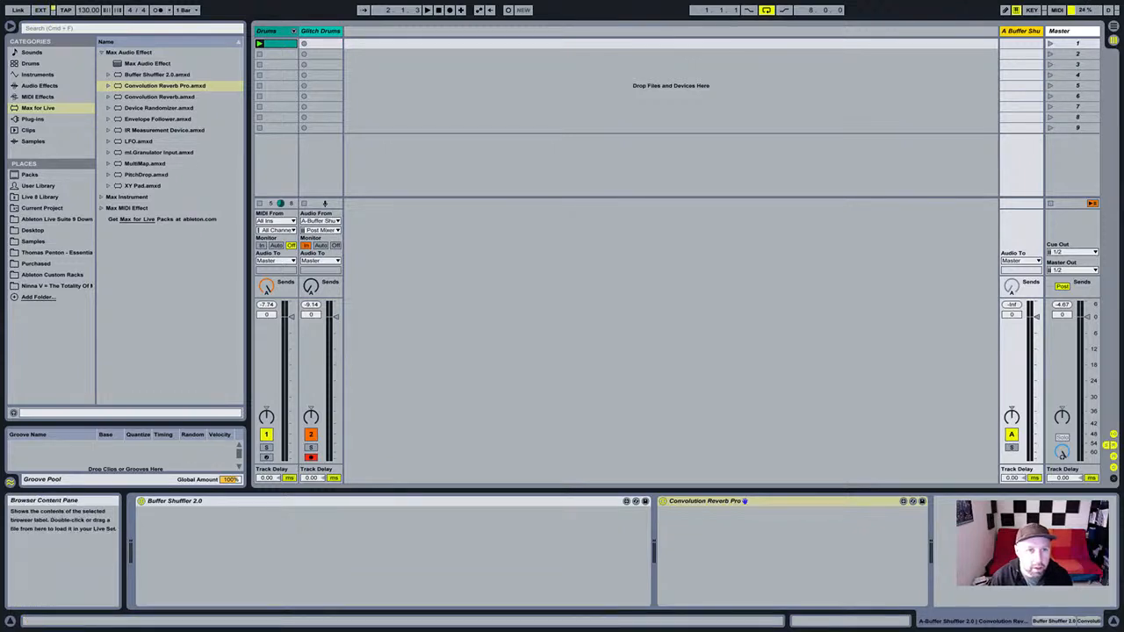
{"action": "left_click", "coordinate": [319, 30]}
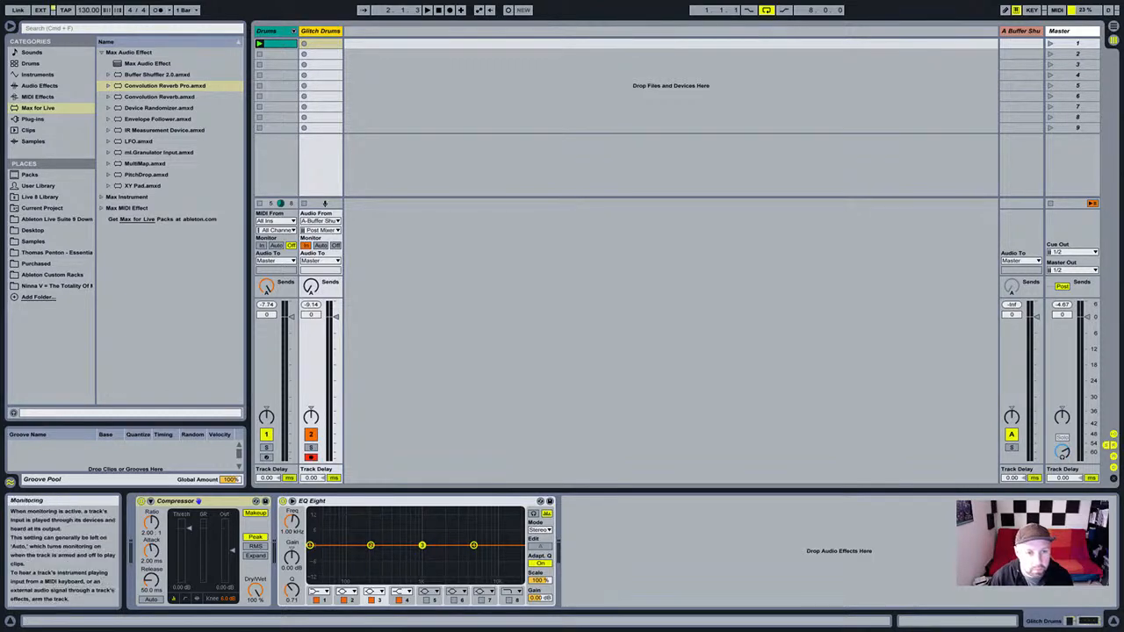
Record a new clip in Glitch Drums' first slot while checking the return and Drums devices.
{"action": "left_click", "coordinate": [323, 43]}
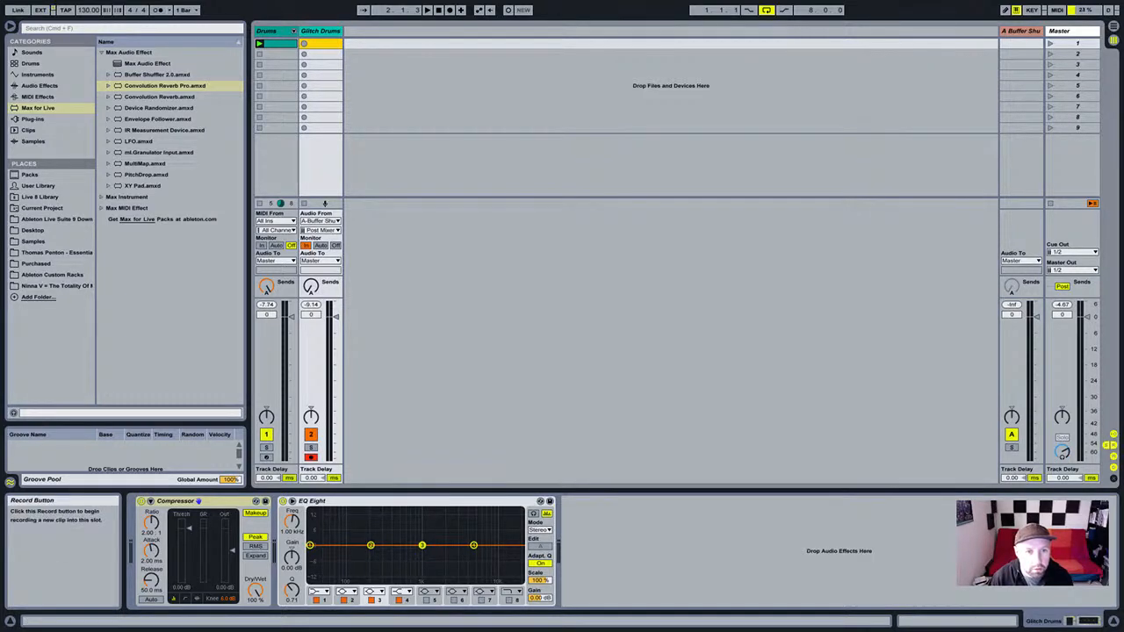
{"action": "left_click", "coordinate": [303, 43]}
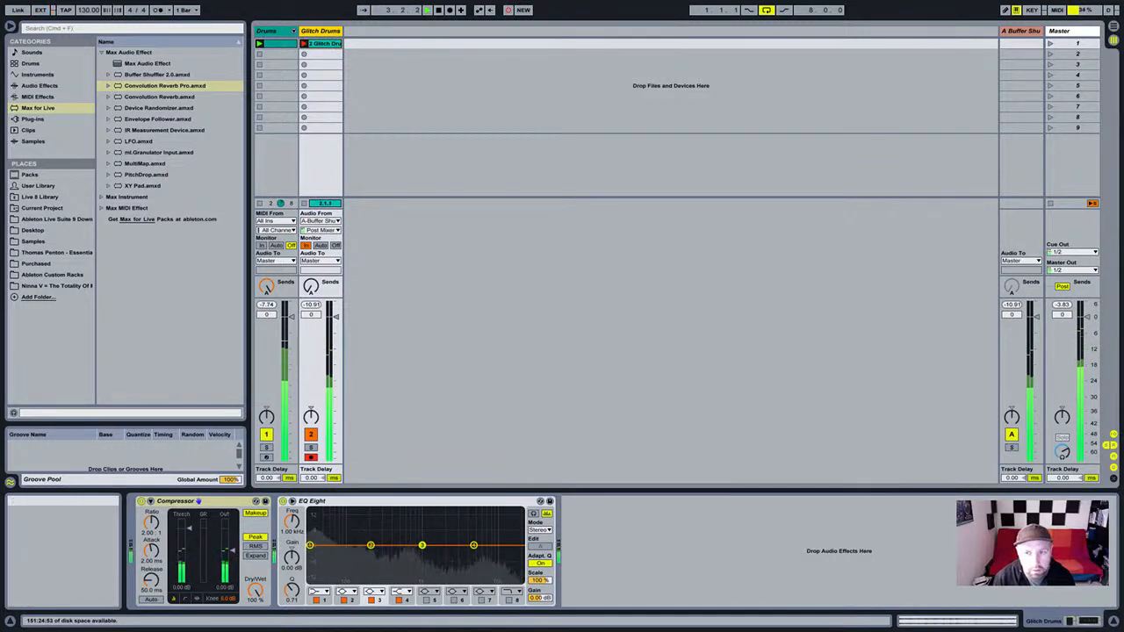
{"action": "left_click", "coordinate": [1021, 30]}
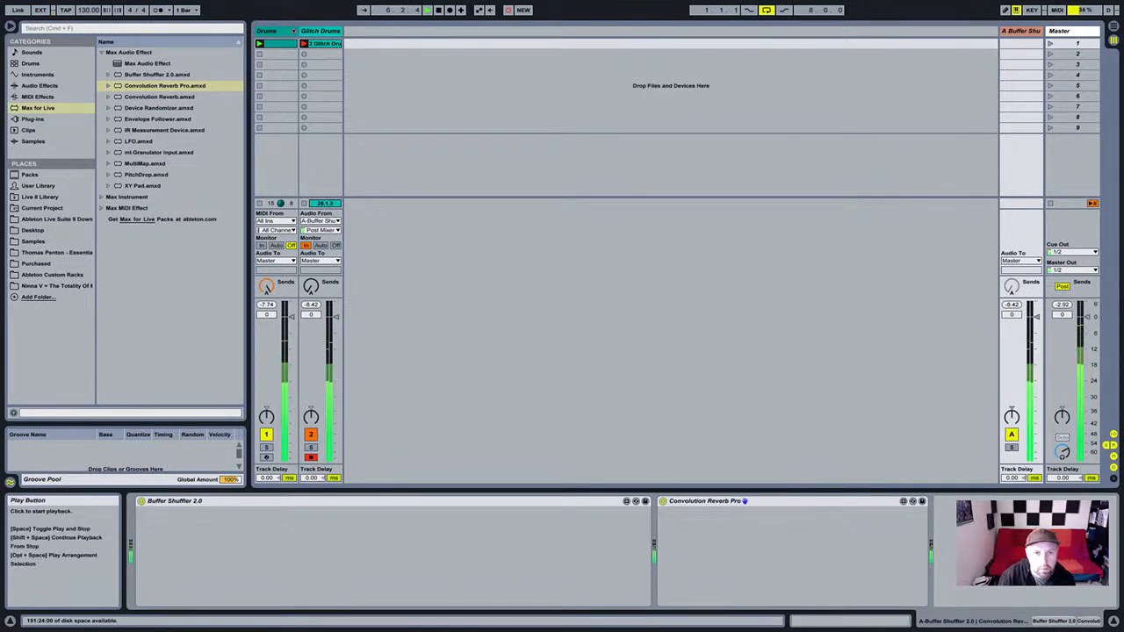
{"action": "left_click", "coordinate": [268, 31]}
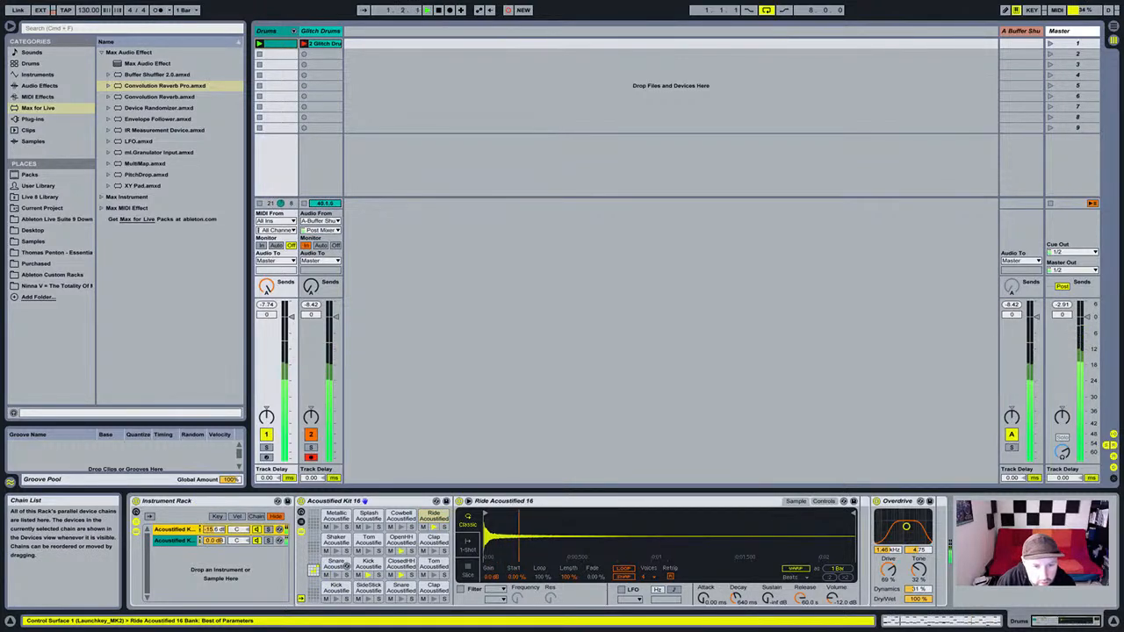
Inspect the two Acoustified kit chains in the Instrument Rack.
{"action": "left_click", "coordinate": [175, 541]}
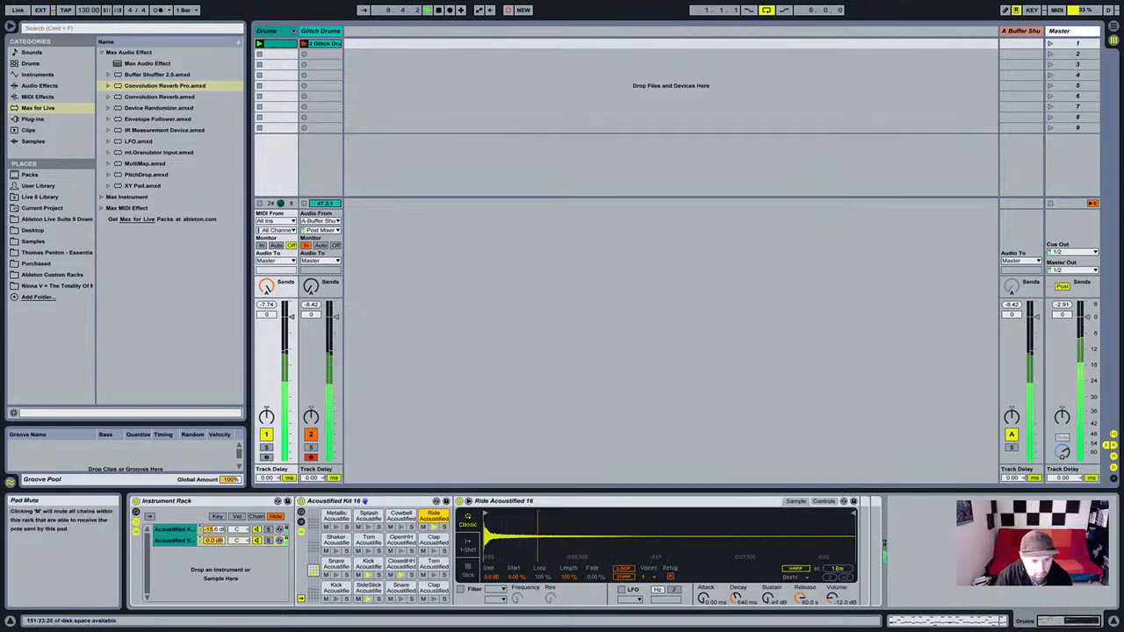
{"action": "left_click", "coordinate": [175, 529]}
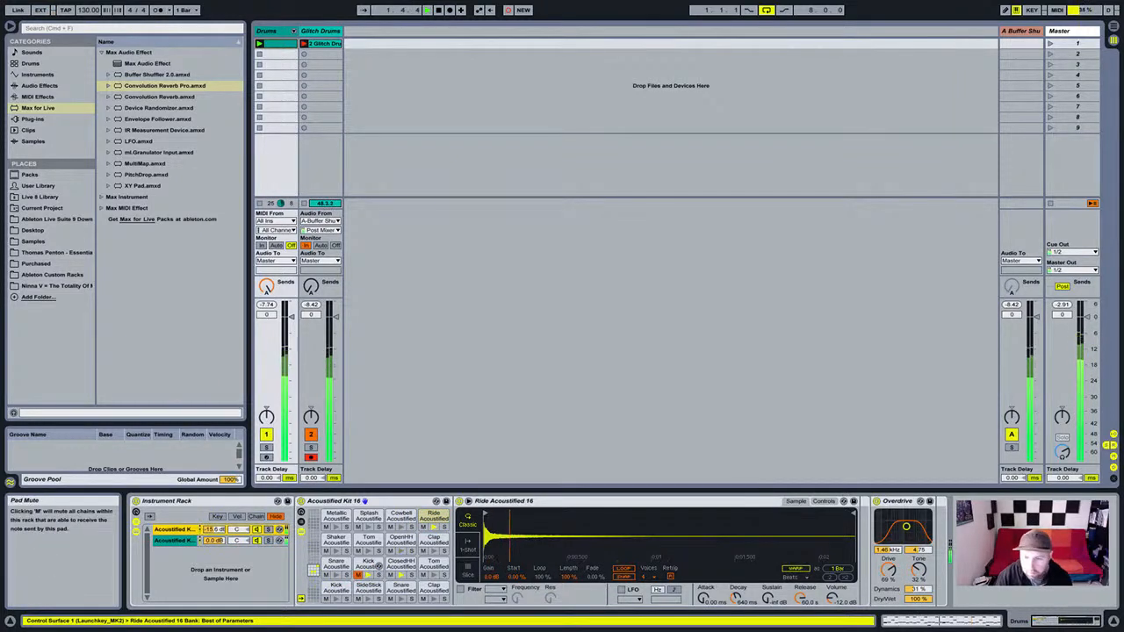
{"action": "scroll", "coordinate": [359, 574], "scroll_direction": "down", "scroll_amount": 4}
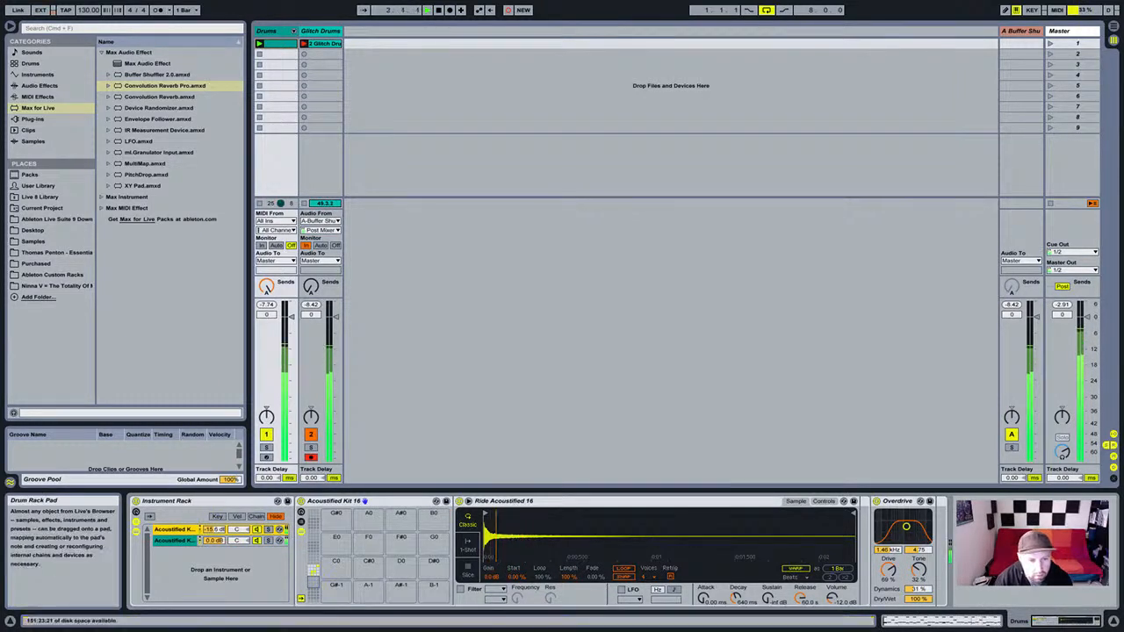
{"action": "scroll", "coordinate": [374, 571], "scroll_direction": "up", "scroll_amount": 4}
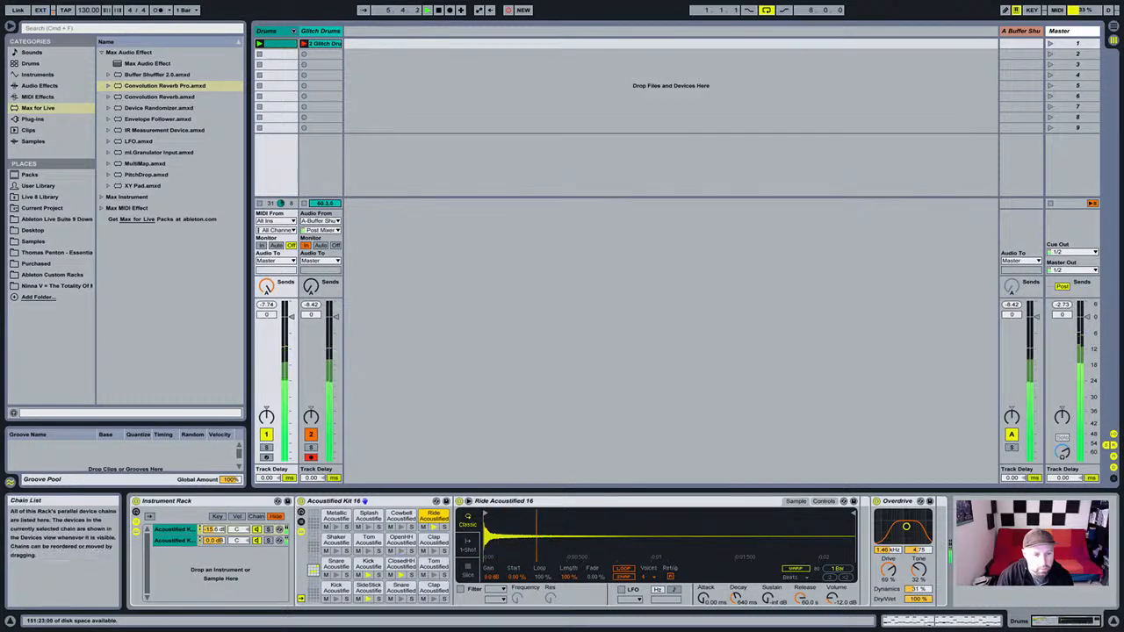
Solo the first Acoustified kit chain, mute its Kick pad, and stop the recording.
{"action": "left_click", "coordinate": [269, 530]}
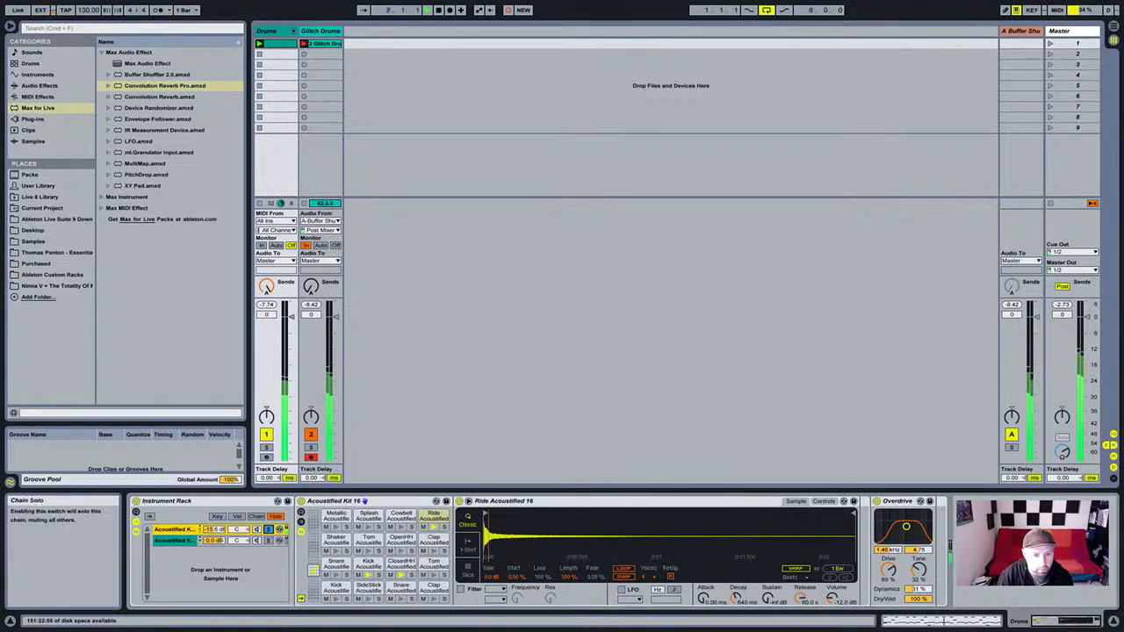
{"action": "left_click", "coordinate": [269, 541]}
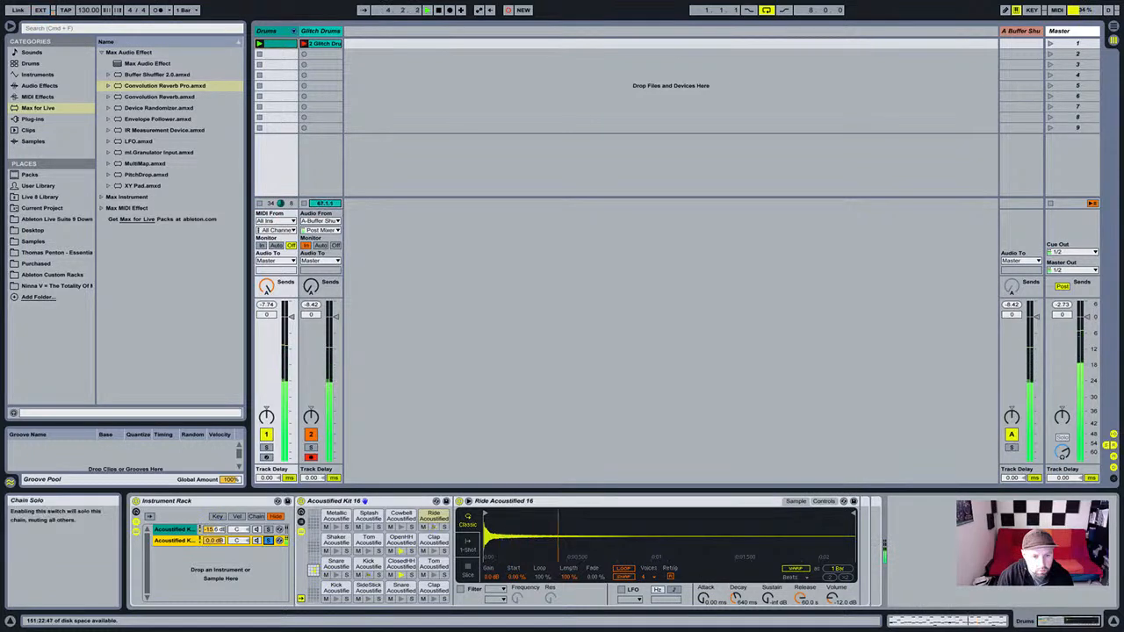
{"action": "left_click", "coordinate": [269, 529]}
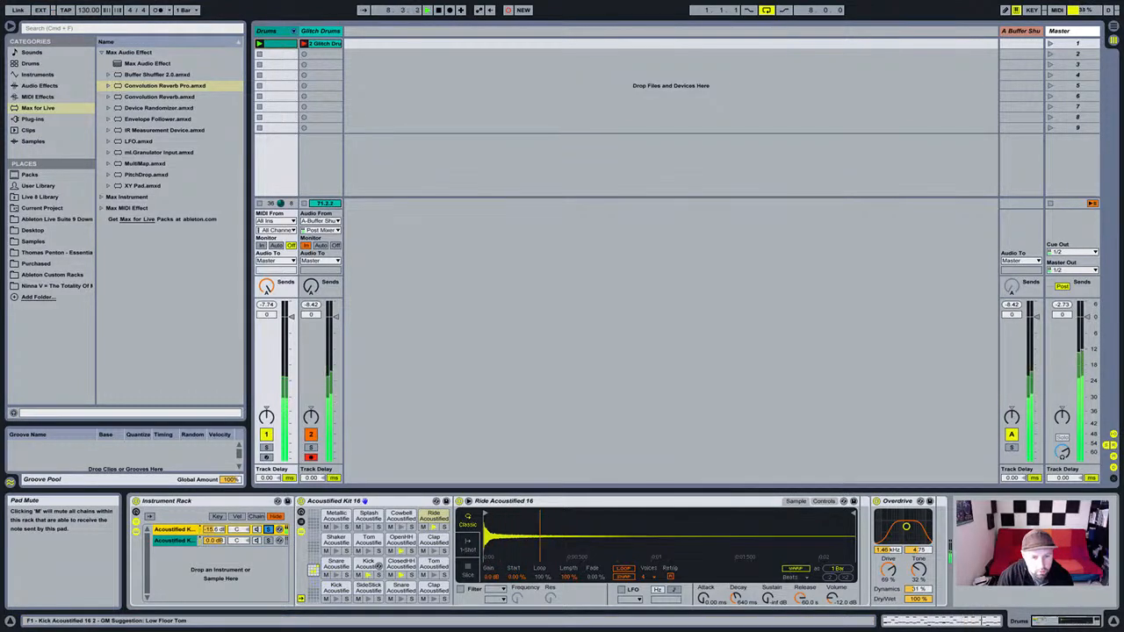
{"action": "left_click", "coordinate": [358, 575]}
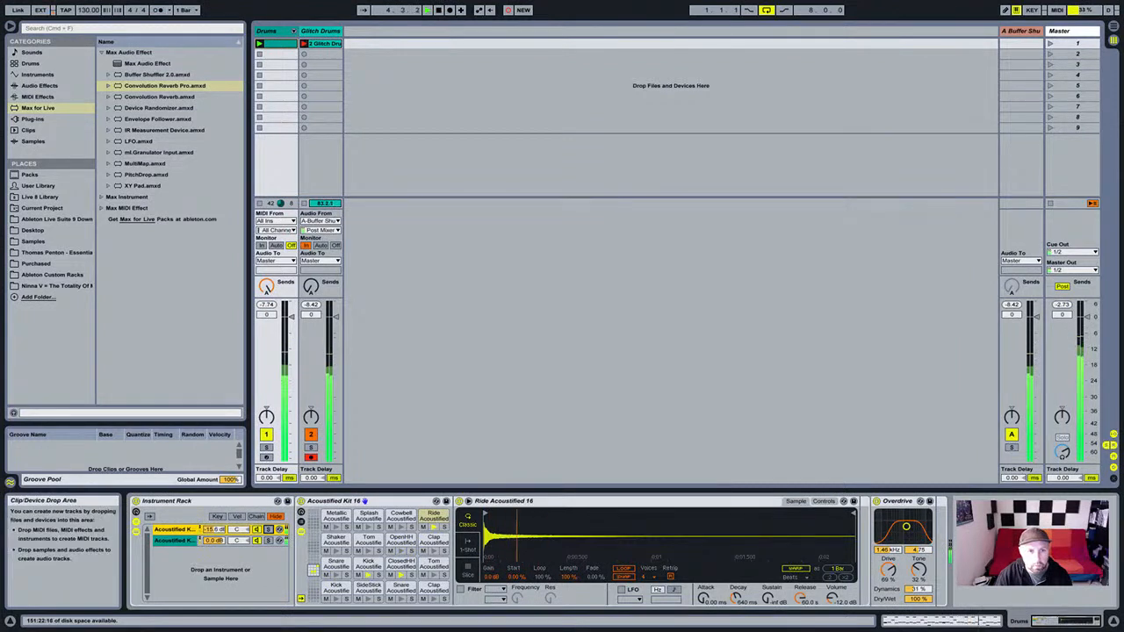
{"action": "key", "text": "space"}
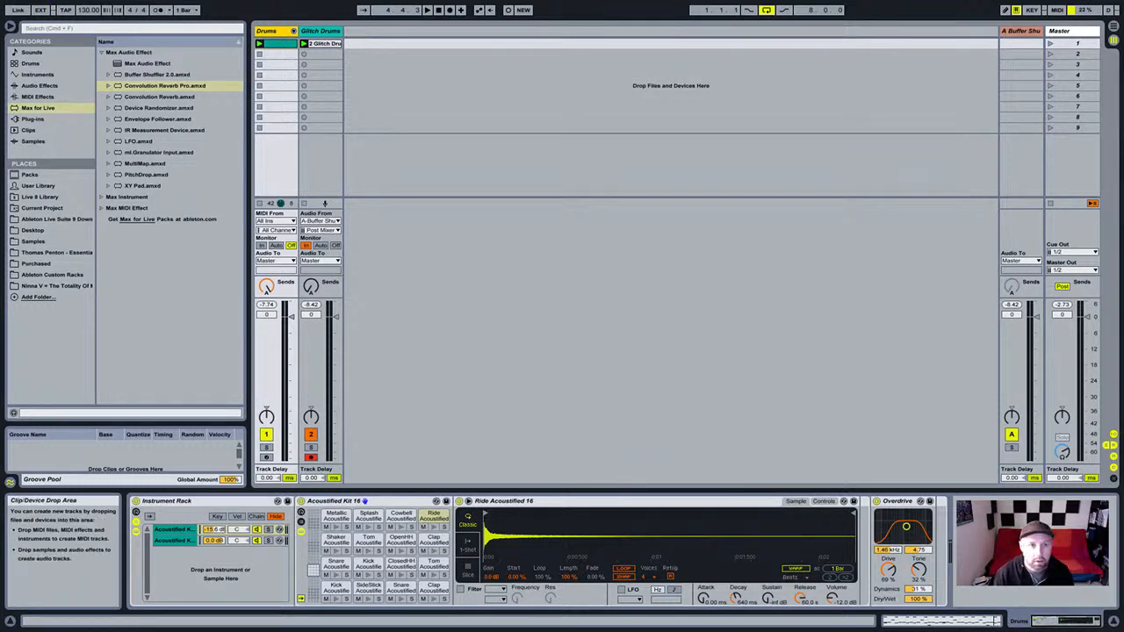
Turn off the Drums track and open the 2 Glitch Drums clip in an enlarged waveform view.
{"action": "left_click", "coordinate": [320, 31]}
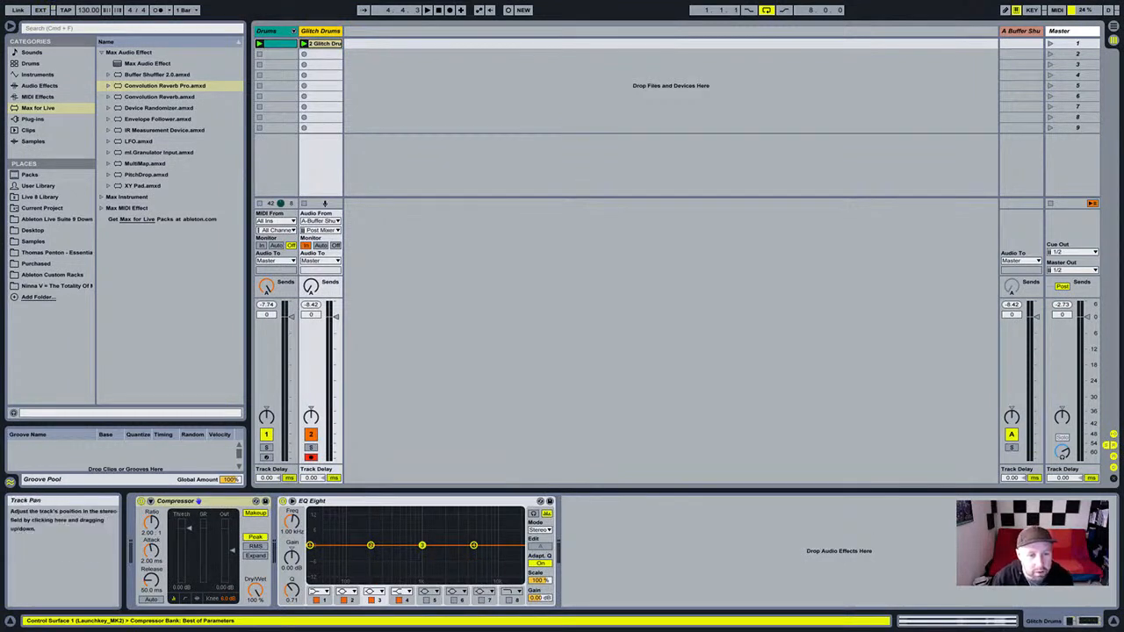
{"action": "left_click", "coordinate": [266, 435]}
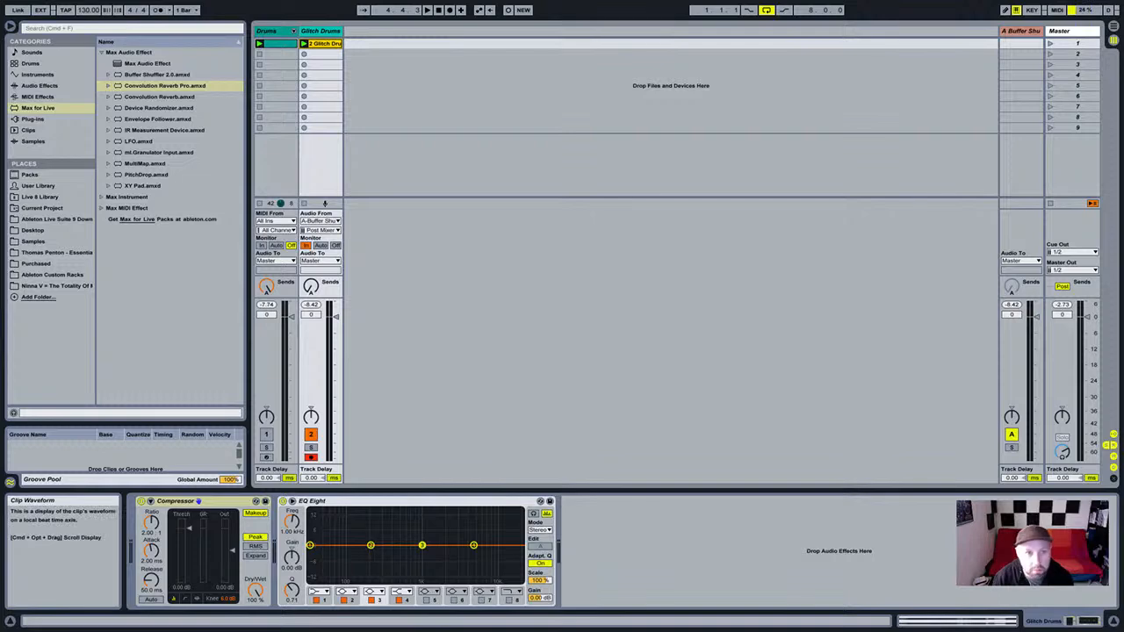
{"action": "left_click", "coordinate": [957, 621]}
{"action": "left_click_drag", "start_coordinate": [562, 449], "coordinate": [562, 363]}
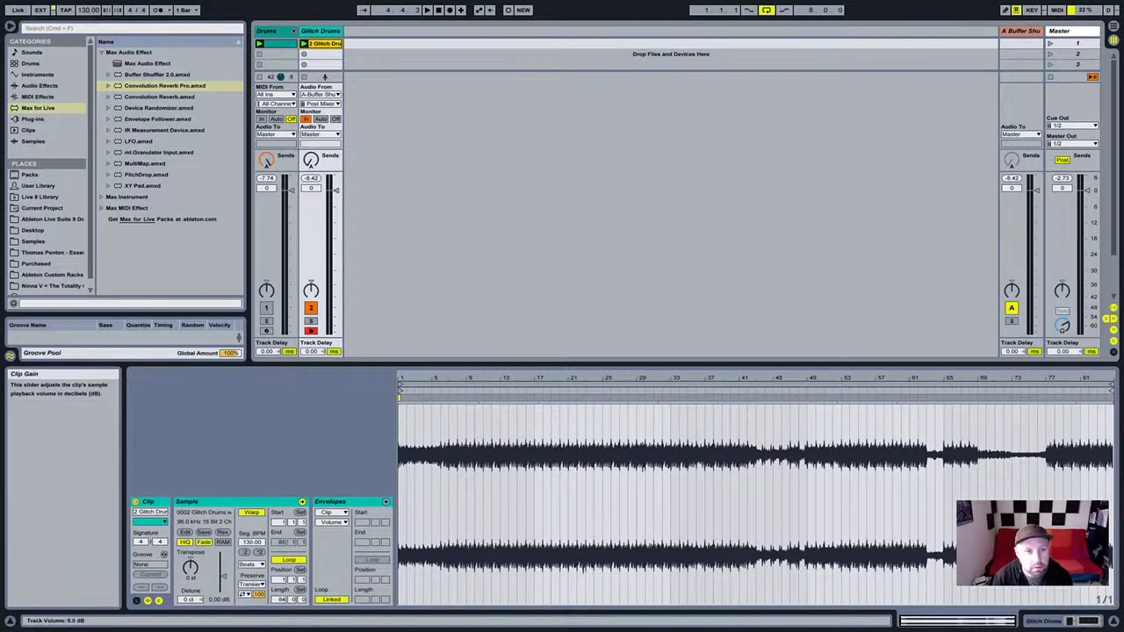
Play back with Glitch Drums monitoring set to Auto and loop the clip from bar 9 to 25.
{"action": "key", "text": "space"}
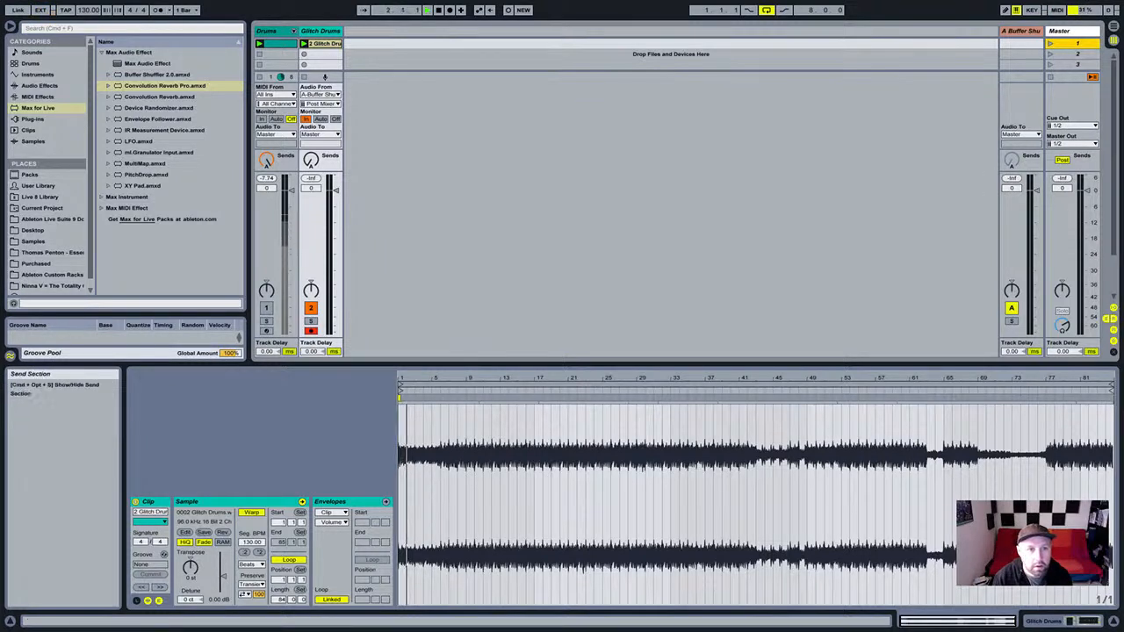
{"action": "left_click", "coordinate": [321, 119]}
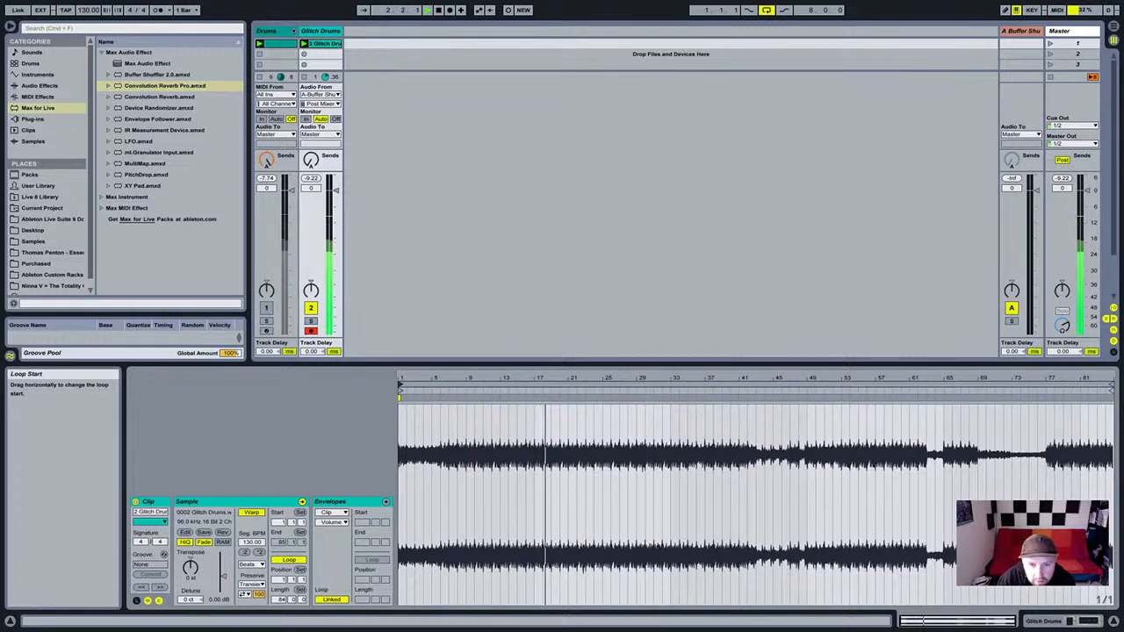
{"action": "left_click_drag", "start_coordinate": [400, 385], "coordinate": [469, 385]}
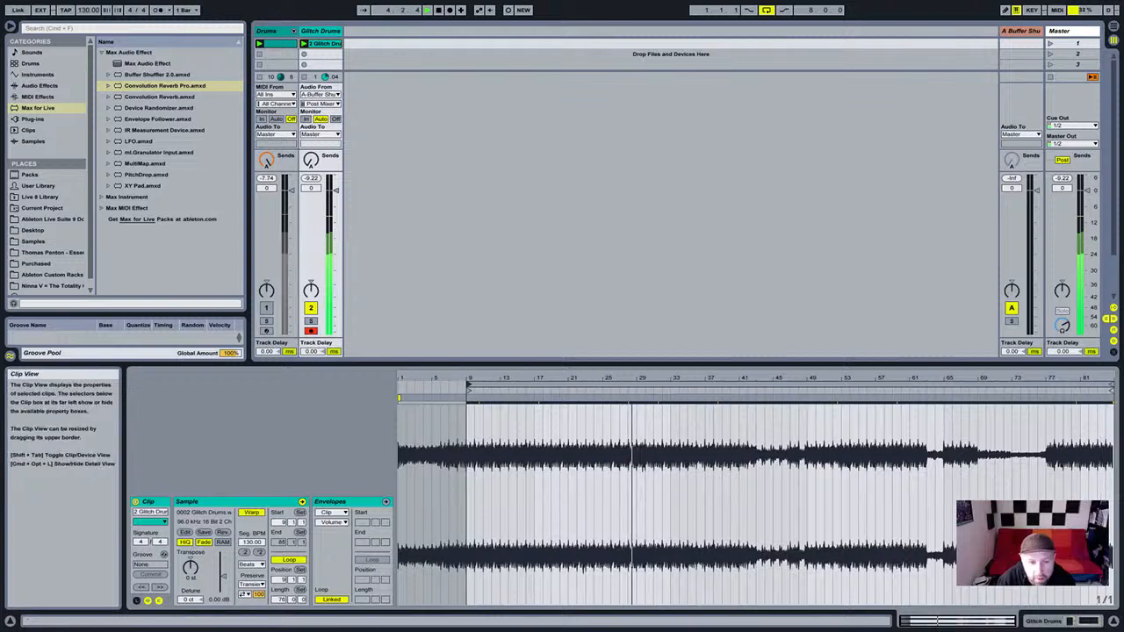
{"action": "mouse_move", "coordinate": [1111, 385]}
{"action": "left_mouse_down"}
{"action": "mouse_move", "coordinate": [531, 384]}
{"action": "mouse_move", "coordinate": [602, 384]}
{"action": "left_mouse_up"}
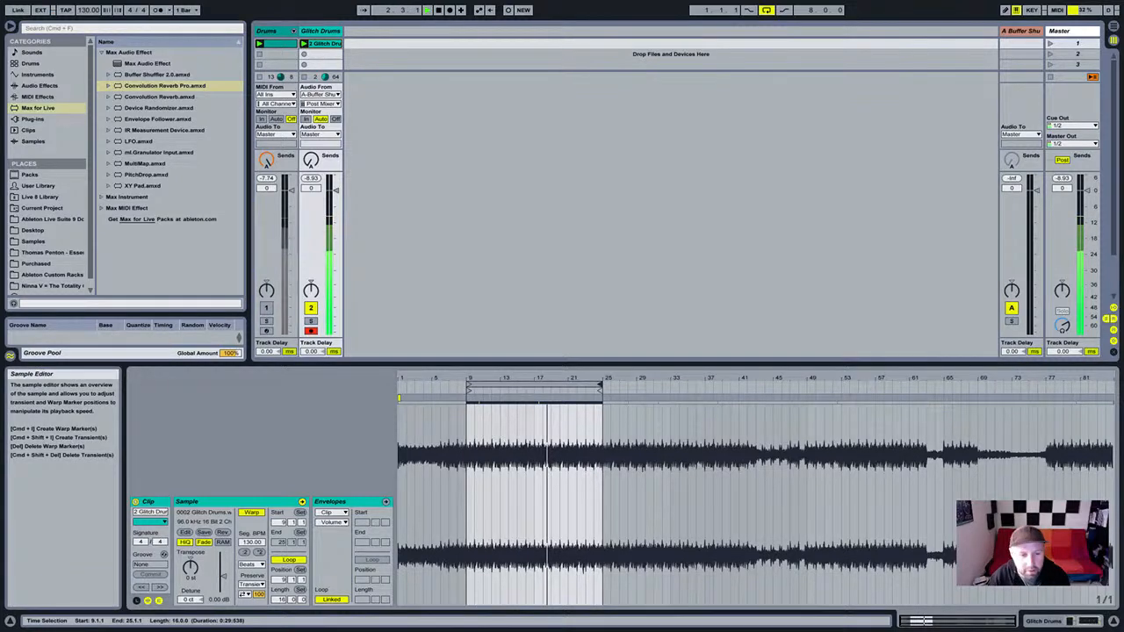
Raise the Glitch Drums clip gain and bring up the track's device view.
{"action": "left_click_drag", "start_coordinate": [223, 577], "coordinate": [223, 568]}
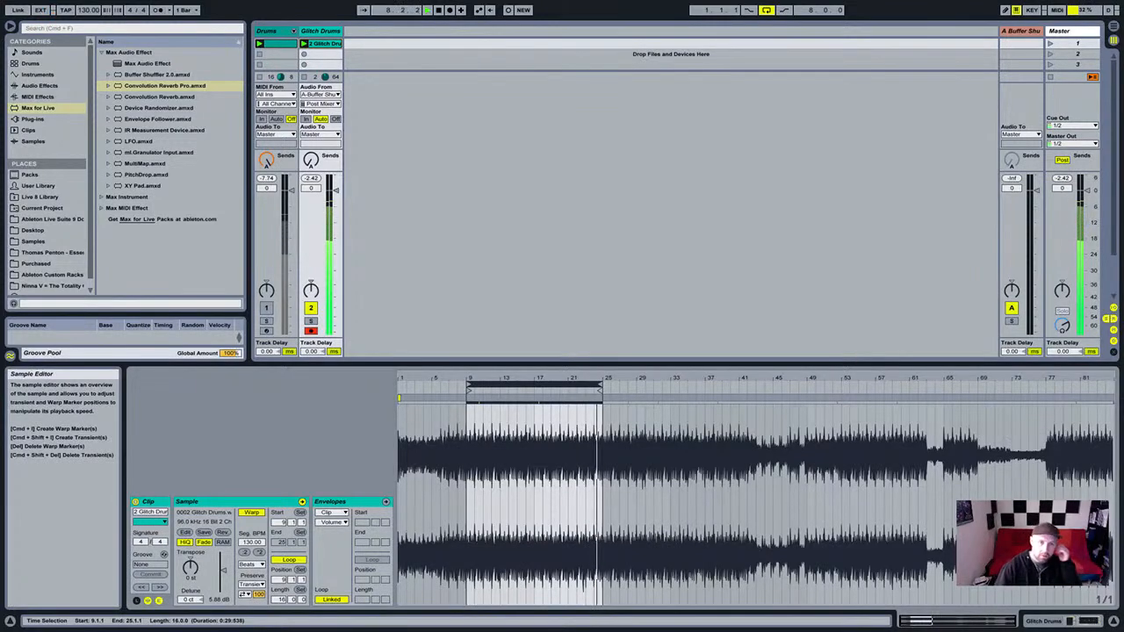
{"action": "left_click", "coordinate": [268, 31]}
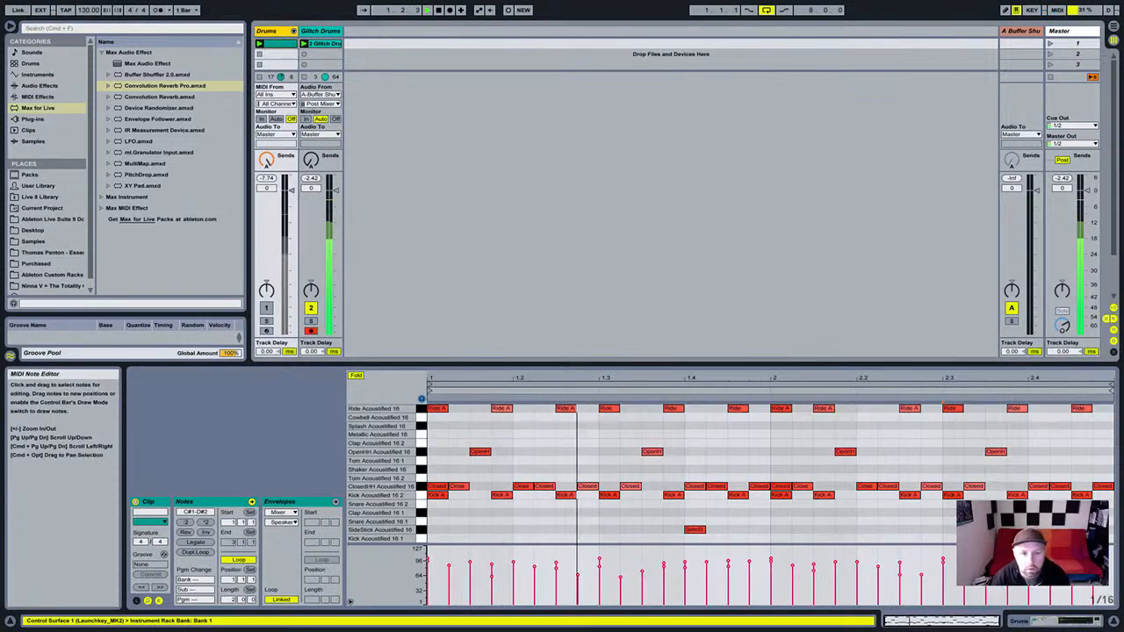
{"action": "left_click", "coordinate": [321, 43]}
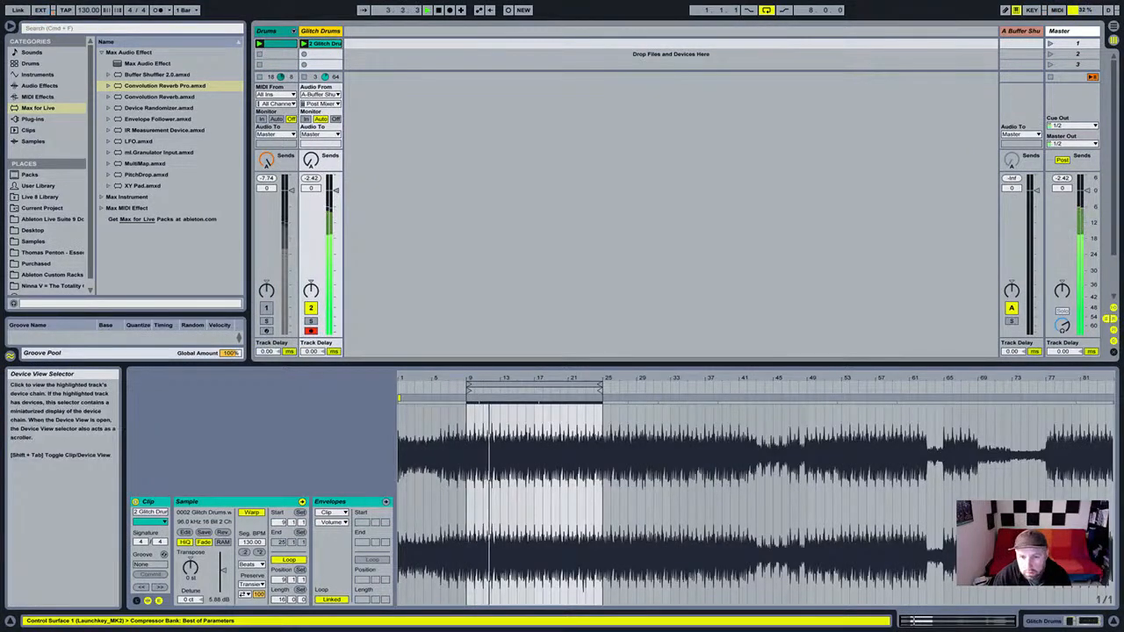
{"action": "key", "text": "shift+Tab"}
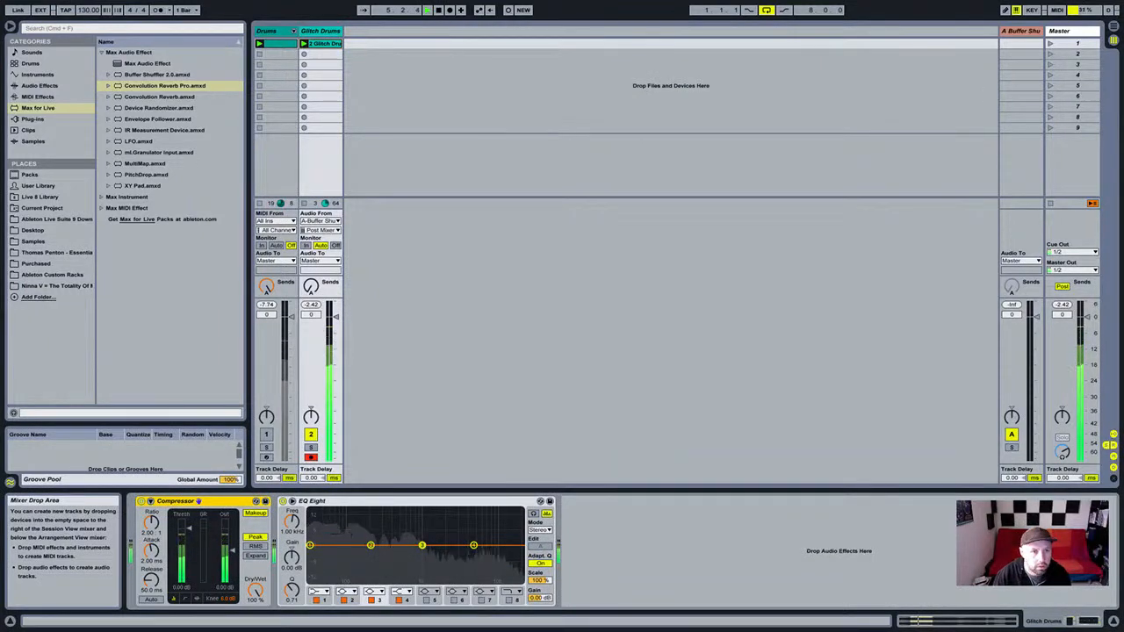
Collapse the Max Audio Effect folder, stop playback, and deselect the Glitch Drums track.
{"action": "key", "text": "Left"}
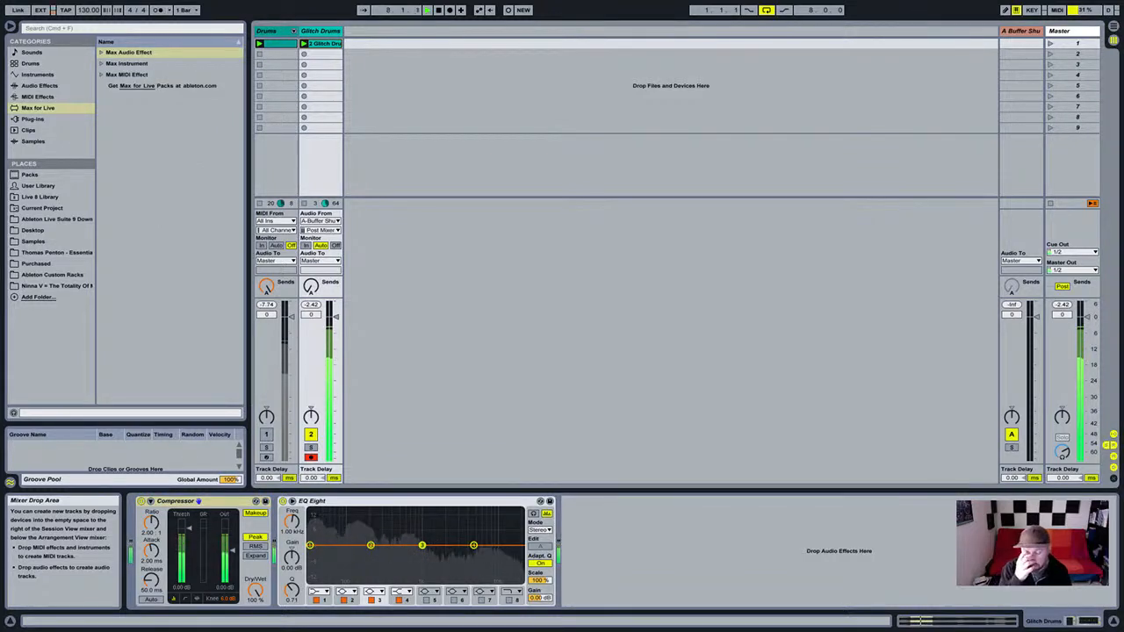
{"action": "key", "text": "space"}
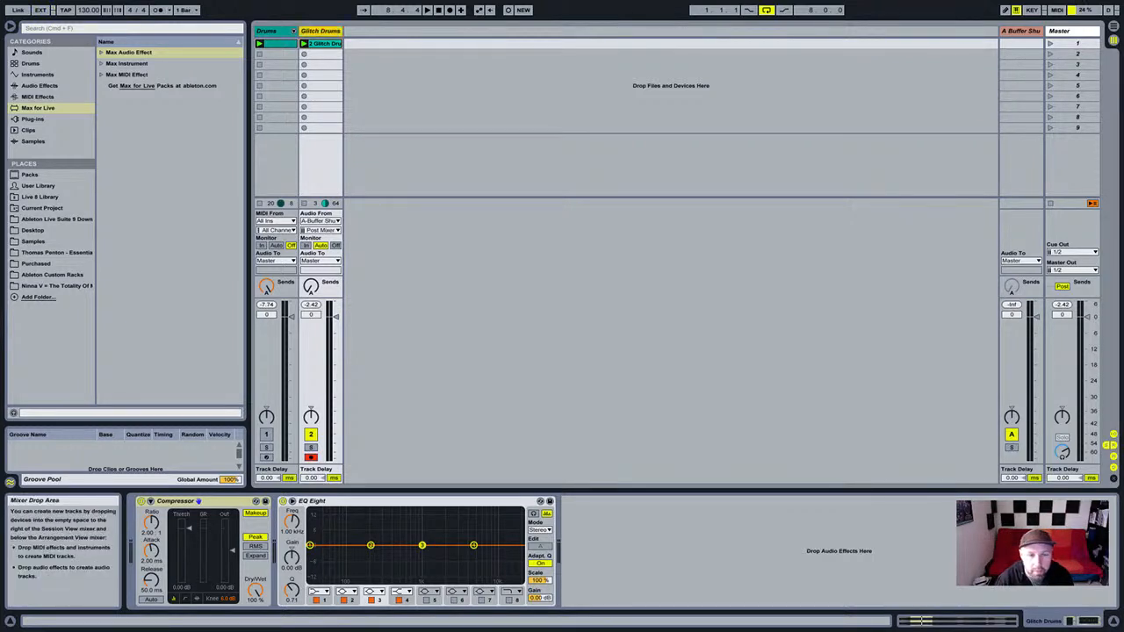
{"action": "left_click", "coordinate": [198, 501]}
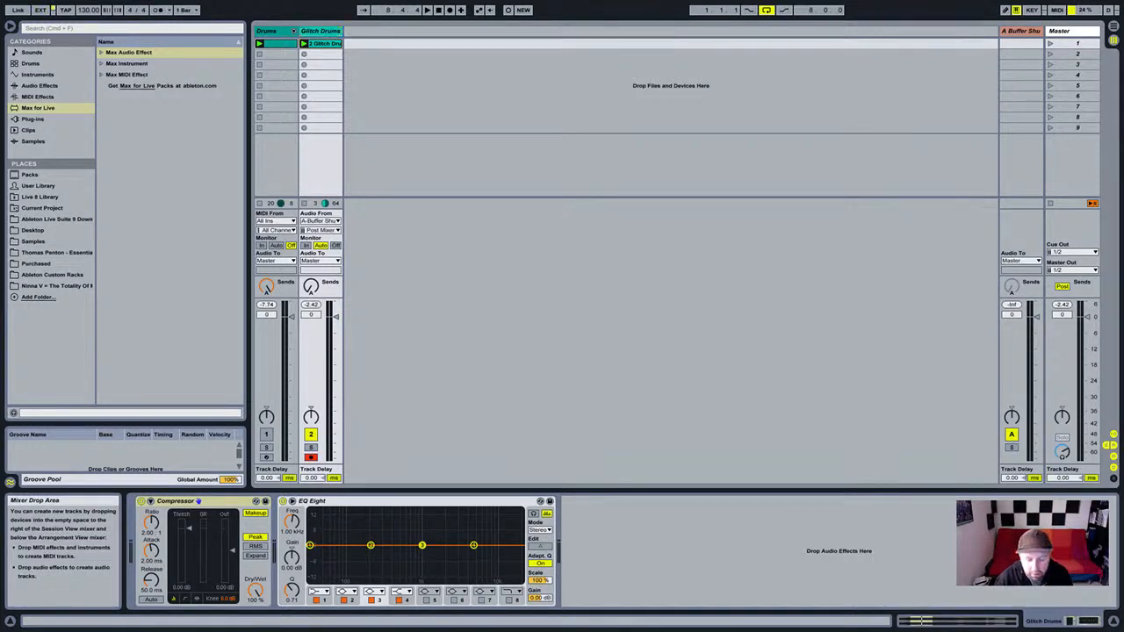
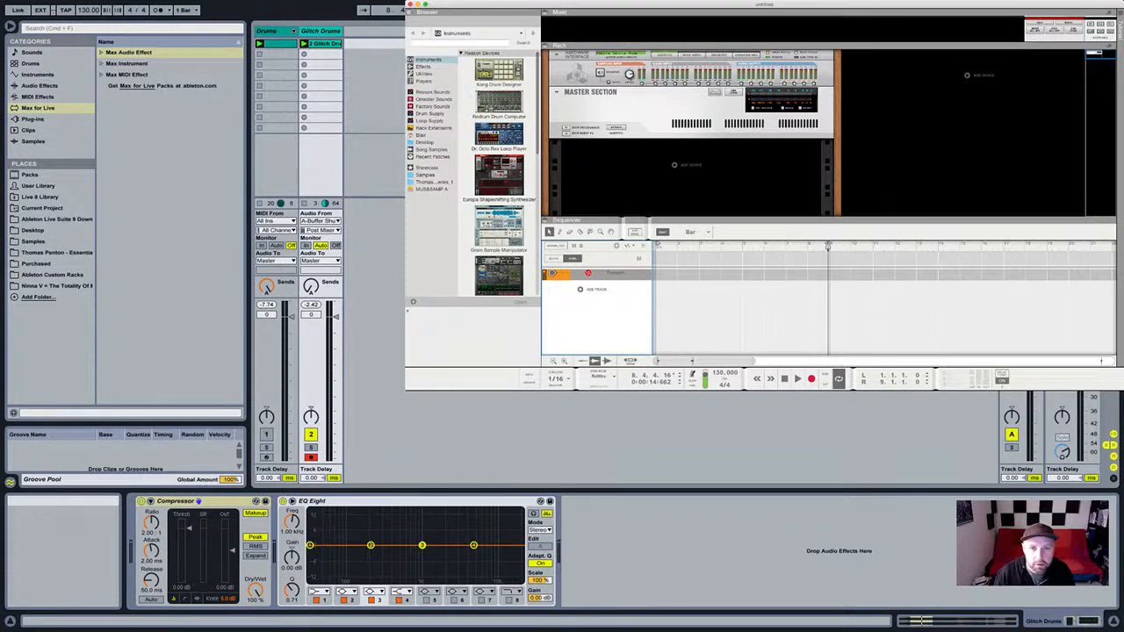
Add a Europa Shapeshifting Synthesizer to the Reason rack from the Browser.
{"action": "left_click_drag", "start_coordinate": [492, 175], "coordinate": [691, 138]}
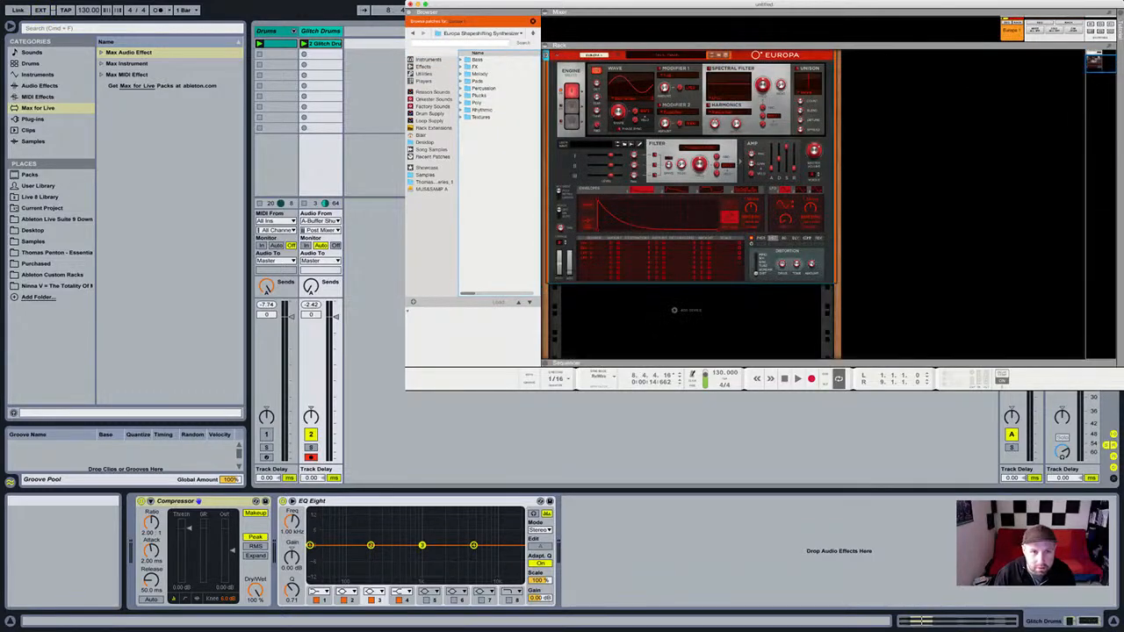
{"action": "scroll", "coordinate": [692, 204], "scroll_direction": "up", "scroll_amount": 3}
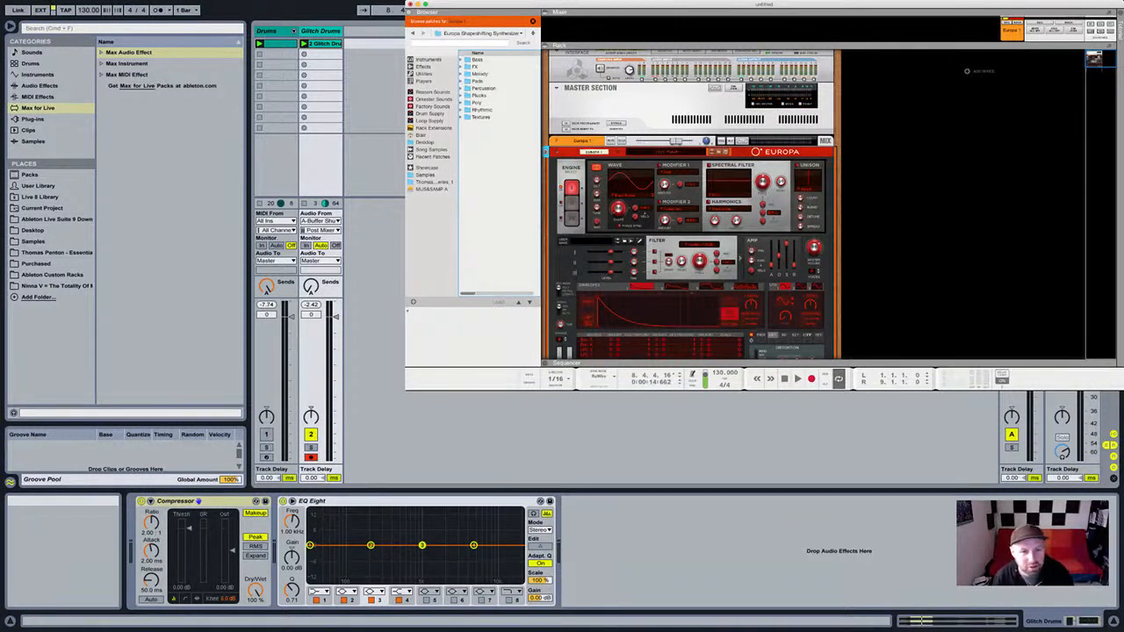
{"action": "scroll", "coordinate": [691, 205], "scroll_direction": "down", "scroll_amount": 1}
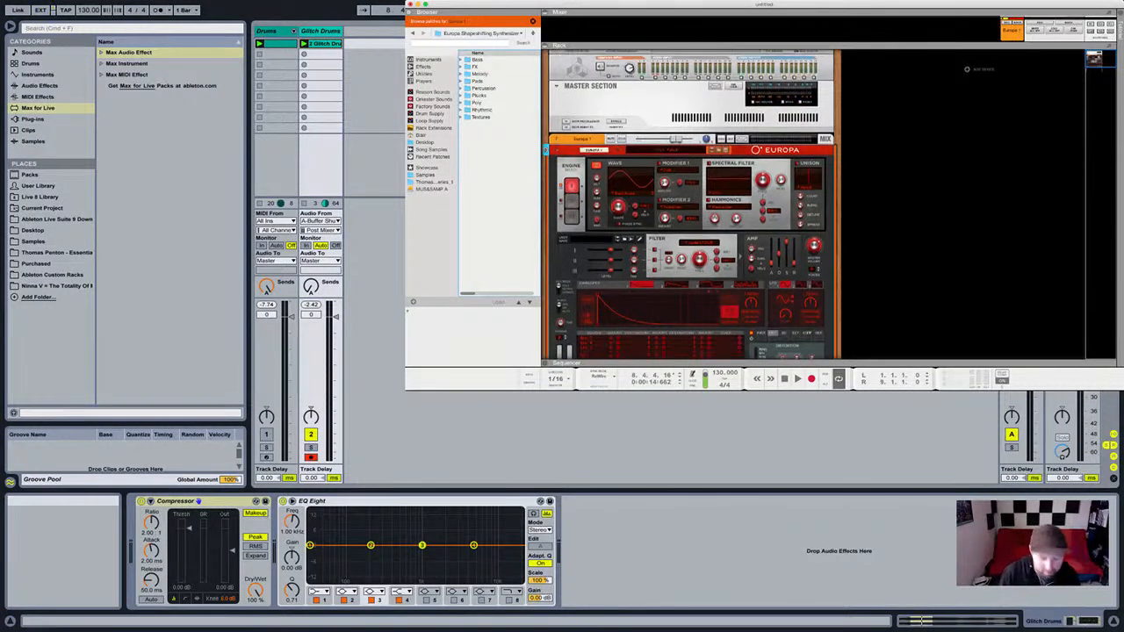
{"action": "scroll", "coordinate": [691, 205], "scroll_direction": "up", "scroll_amount": 1}
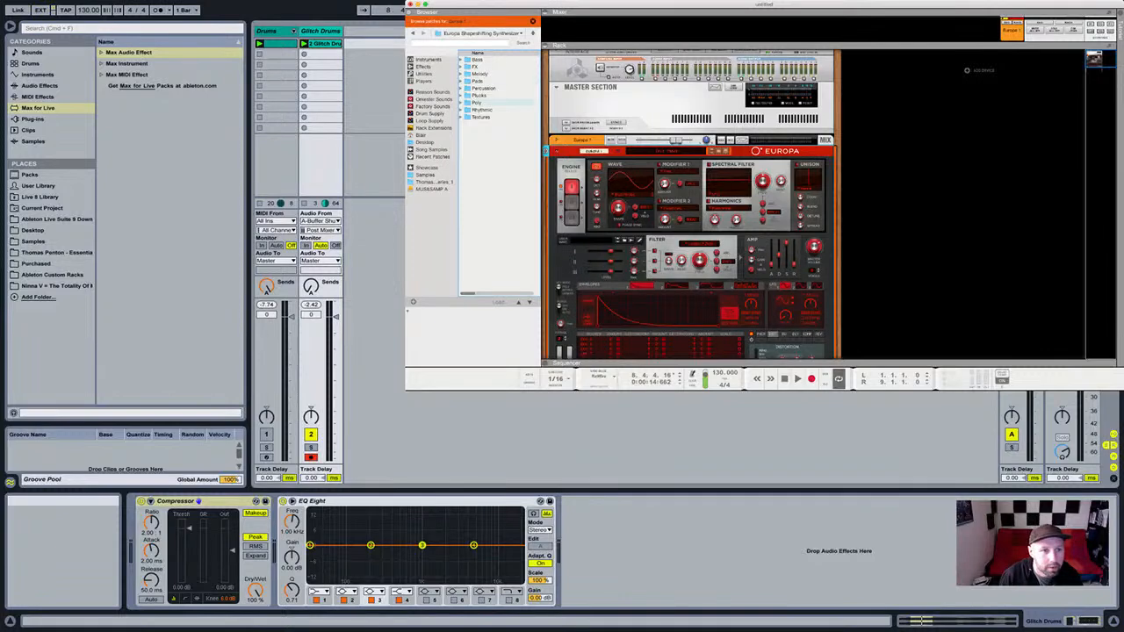
Load the Analog Grit patch from Europa's Bass folder and rewind the song position.
{"action": "left_click", "coordinate": [461, 60]}
{"action": "scroll", "coordinate": [501, 116], "scroll_direction": "down", "scroll_amount": 1}
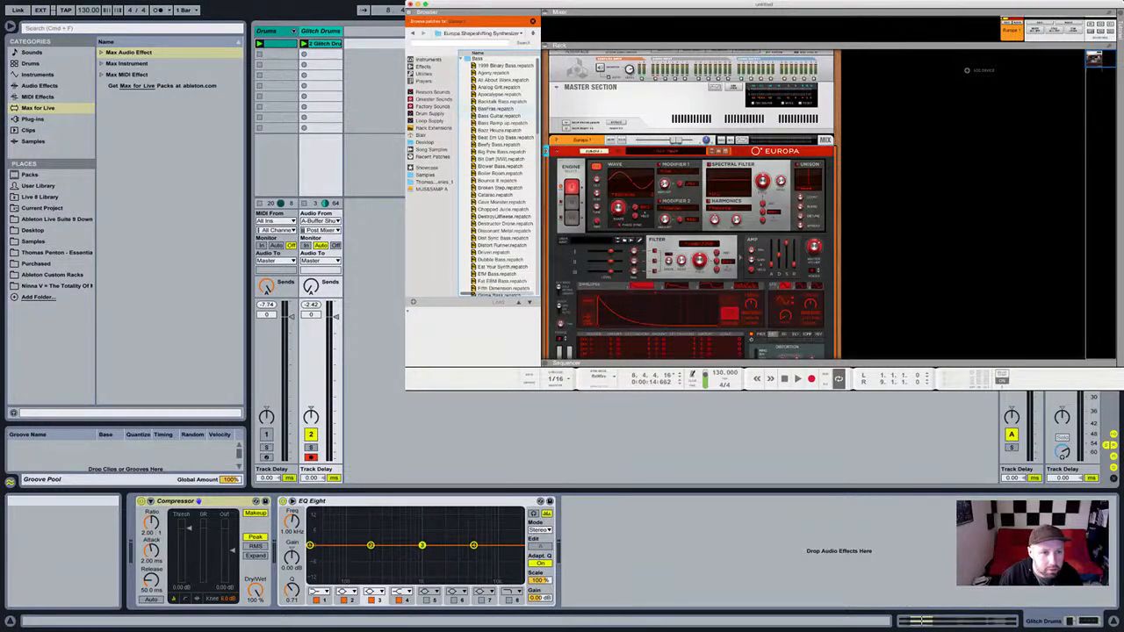
{"action": "scroll", "coordinate": [501, 116], "scroll_direction": "up", "scroll_amount": 1}
{"action": "double_click", "coordinate": [497, 88]}
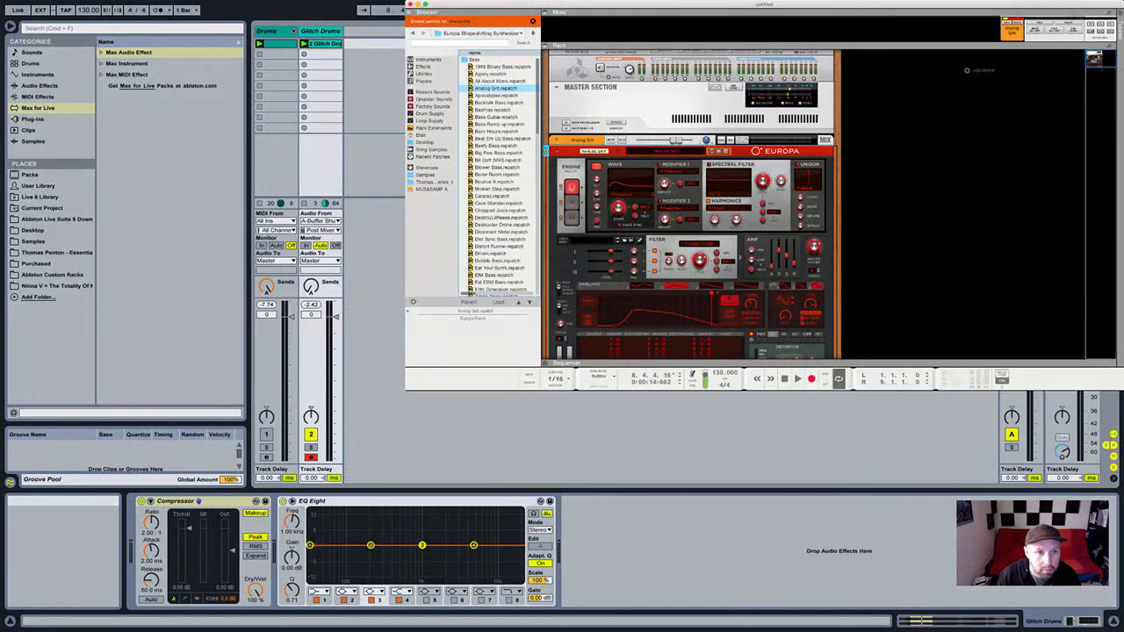
{"action": "key", "text": "z"}
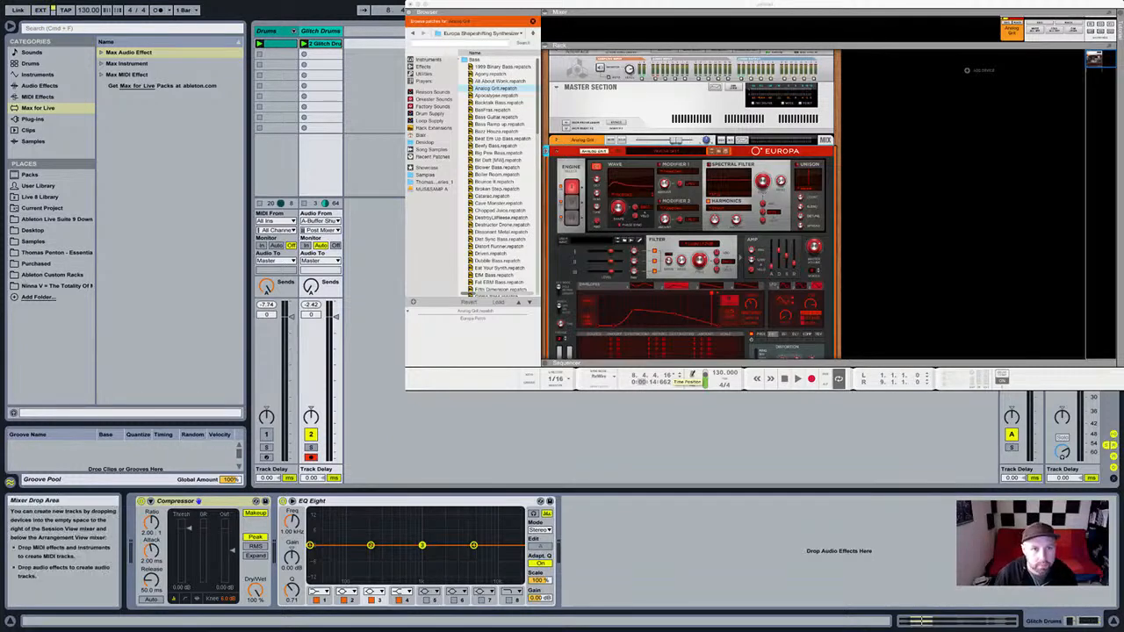
Add a Live audio track with input from Reason and Monitor set to In, then start playback.
{"action": "key", "text": "ctrl+t"}
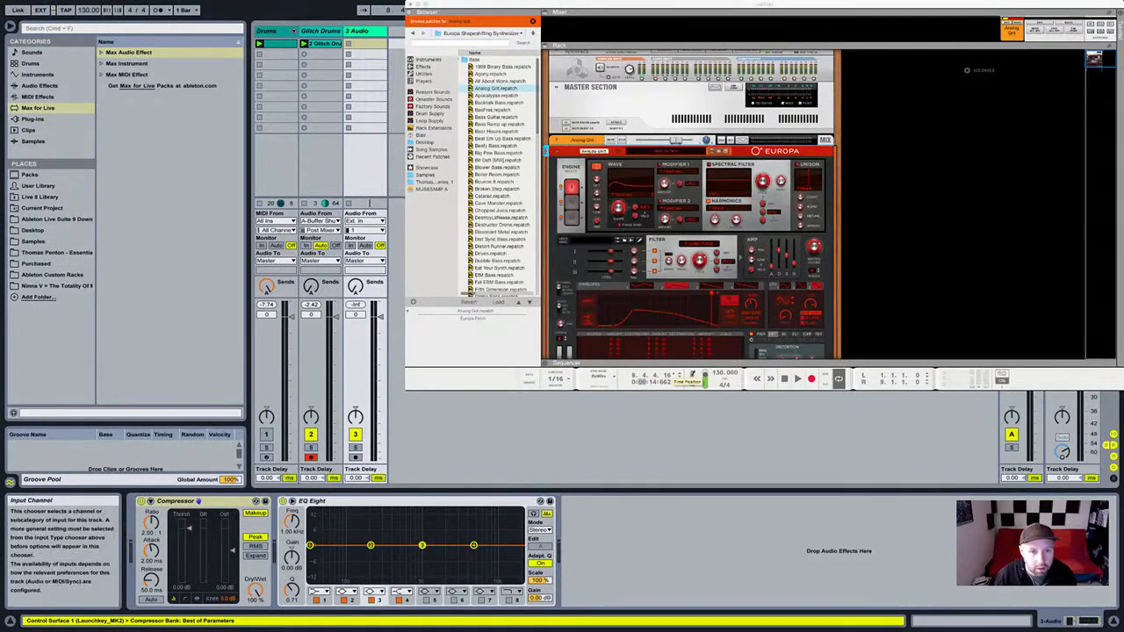
{"action": "left_click", "coordinate": [363, 230]}
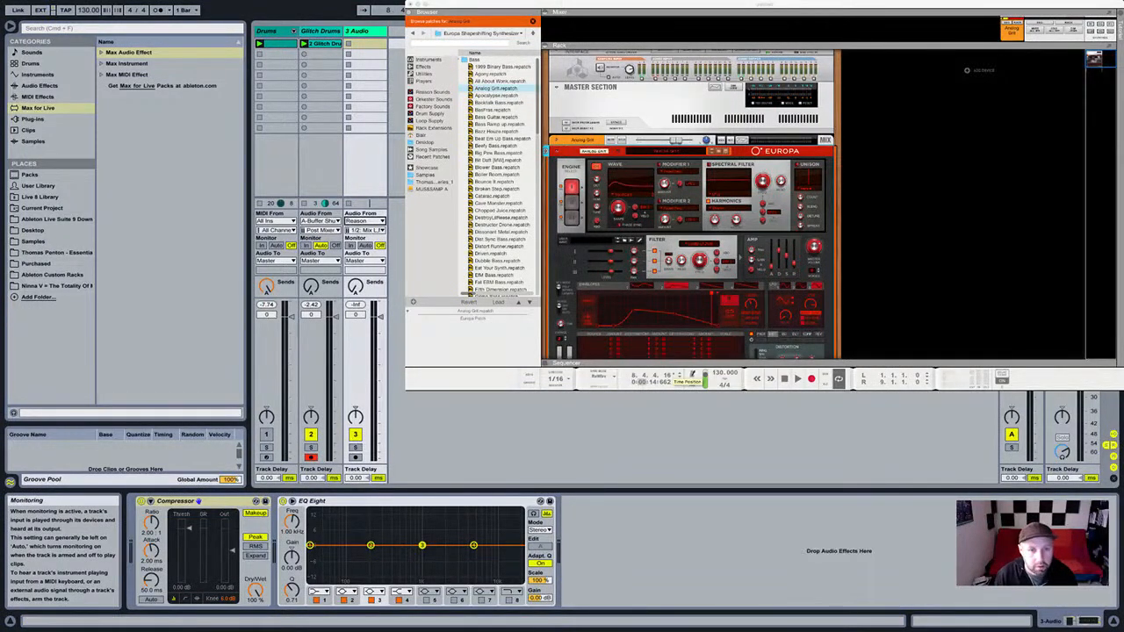
{"action": "left_click", "coordinate": [348, 245]}
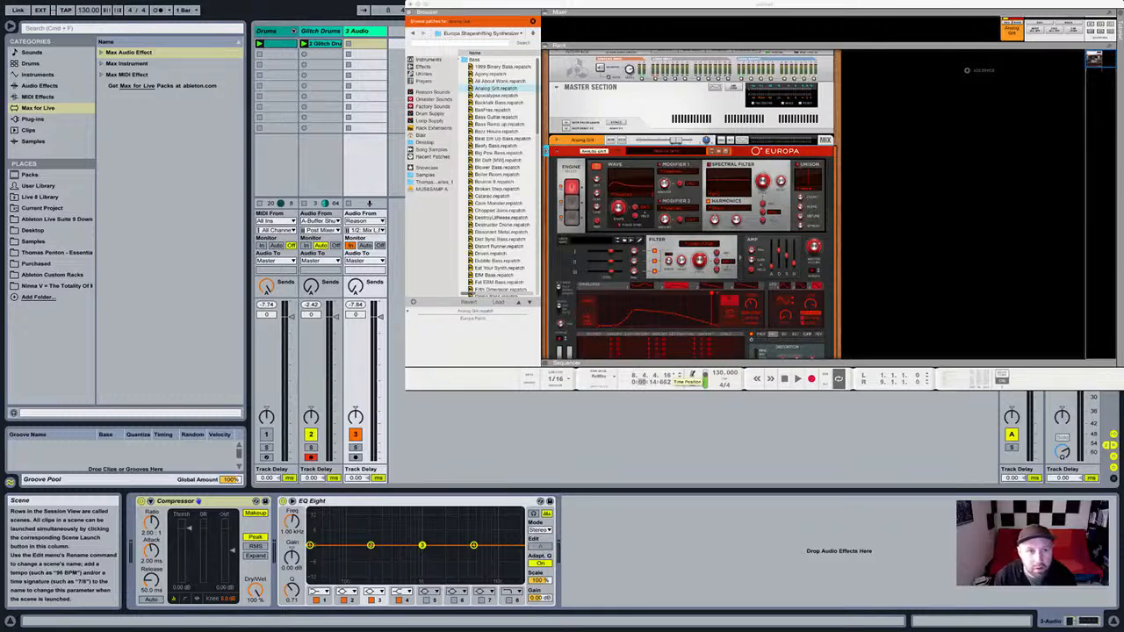
{"action": "key", "text": "space"}
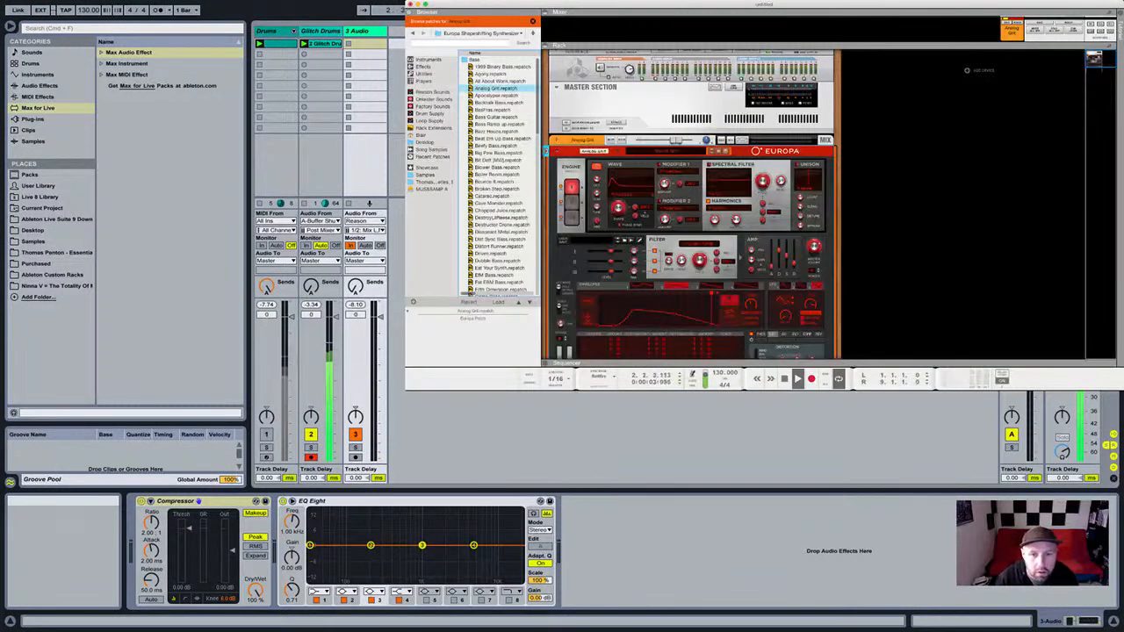
Step through Europa's bass patches from Apocalypse to Broken Step, stopping at Catarac.
{"action": "left_click", "coordinate": [713, 154]}
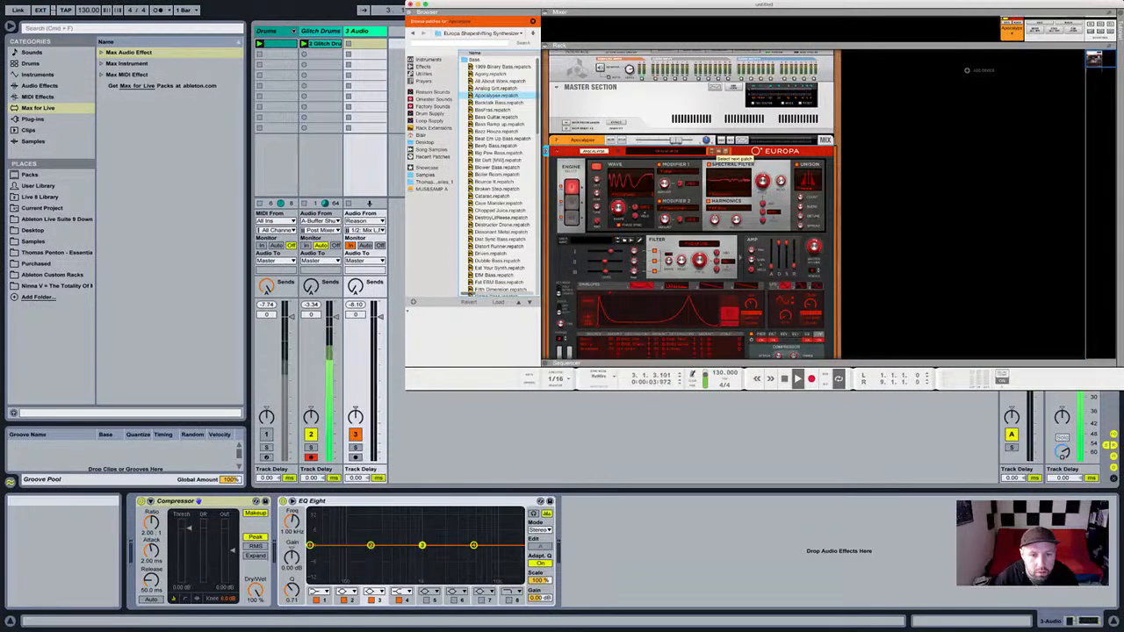
{"action": "left_click", "coordinate": [713, 154]}
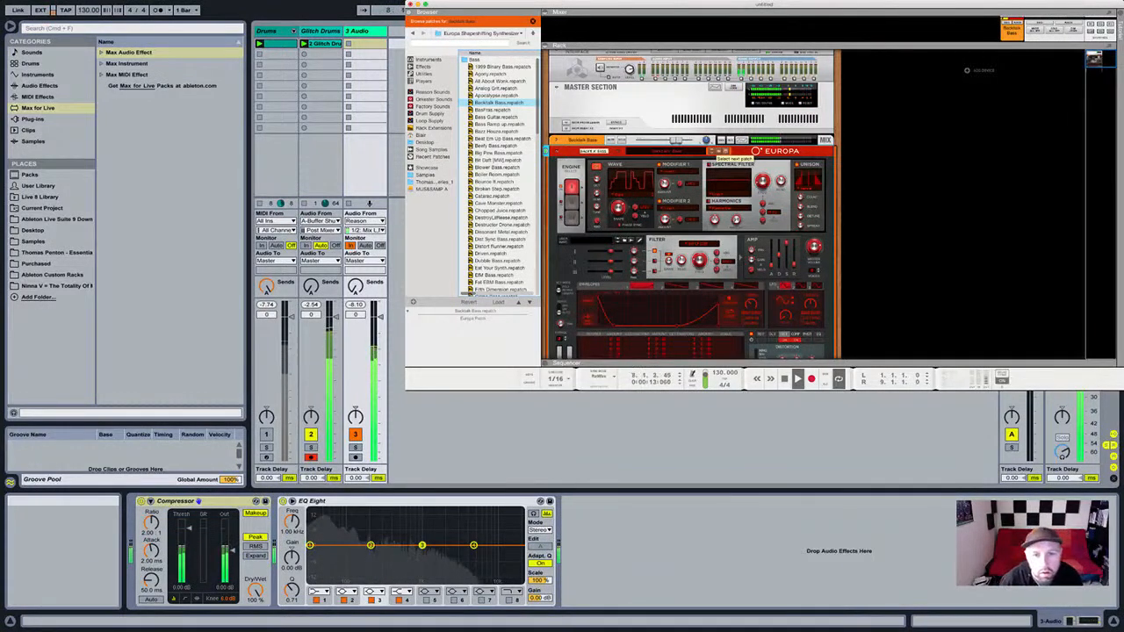
{"action": "left_click", "coordinate": [714, 152]}
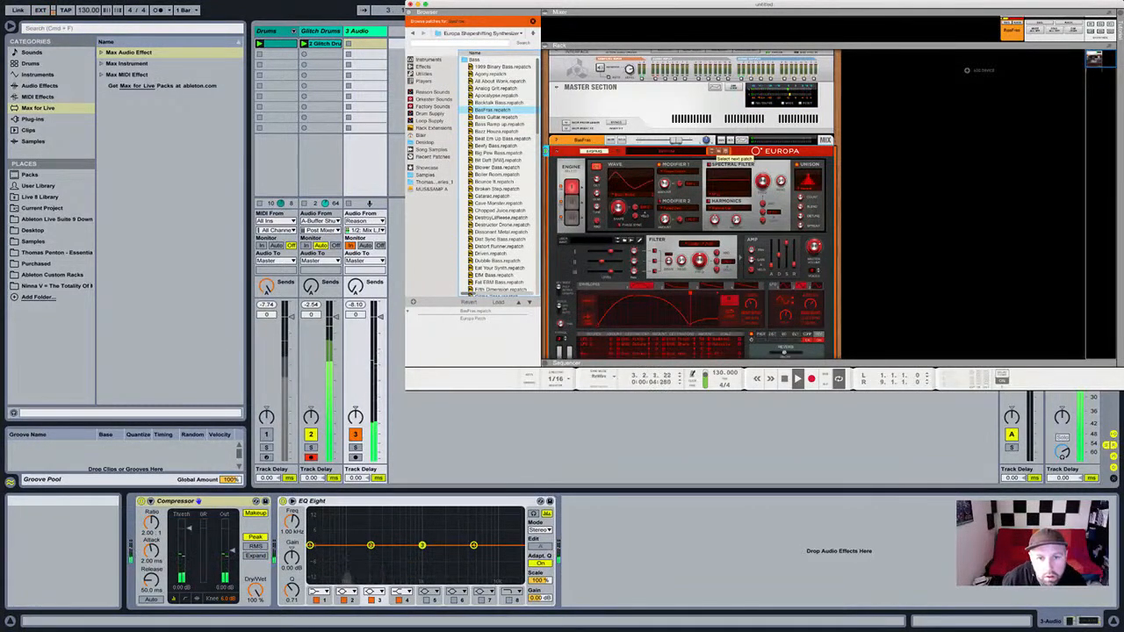
{"action": "left_click", "coordinate": [714, 152]}
{"action": "left_click", "coordinate": [714, 152]}
{"action": "left_click", "coordinate": [714, 152]}
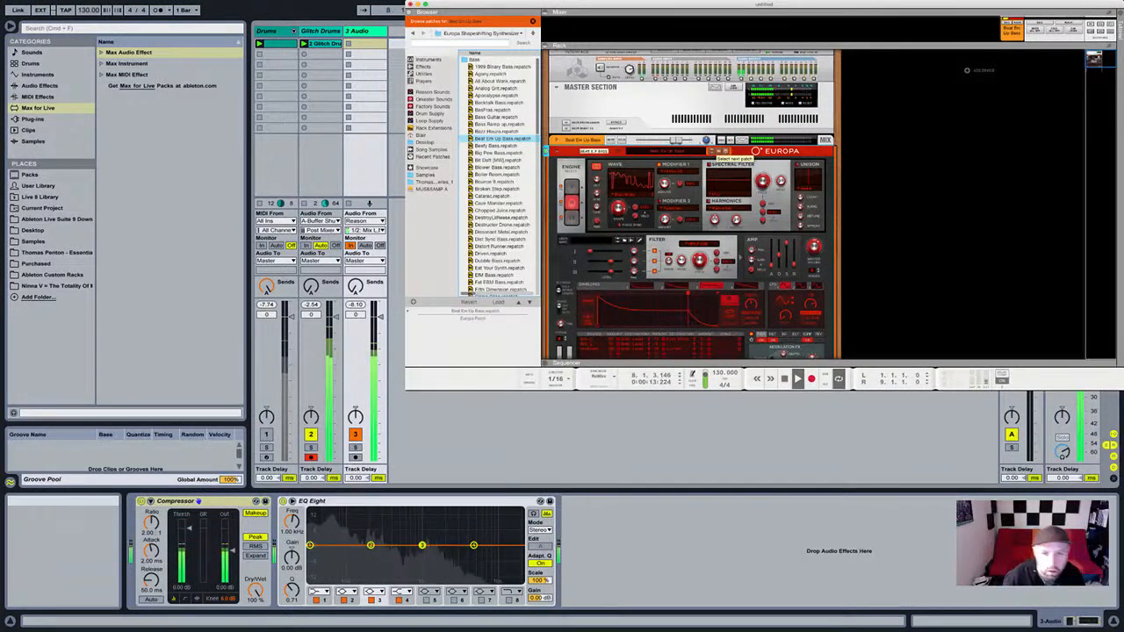
{"action": "left_click", "coordinate": [727, 152]}
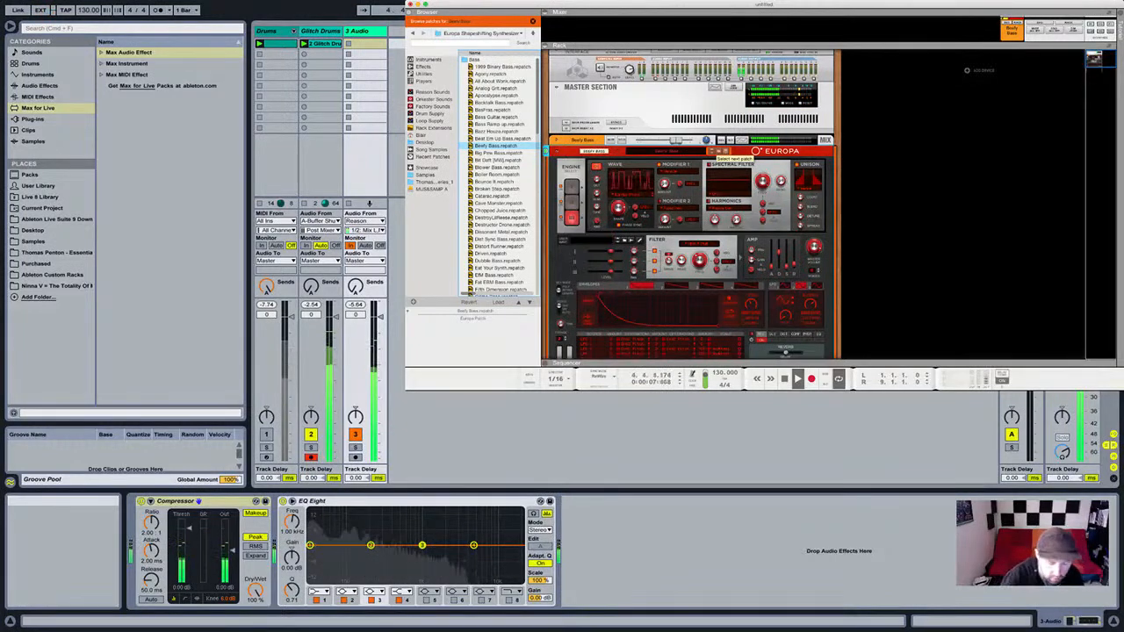
{"action": "left_click", "coordinate": [715, 151]}
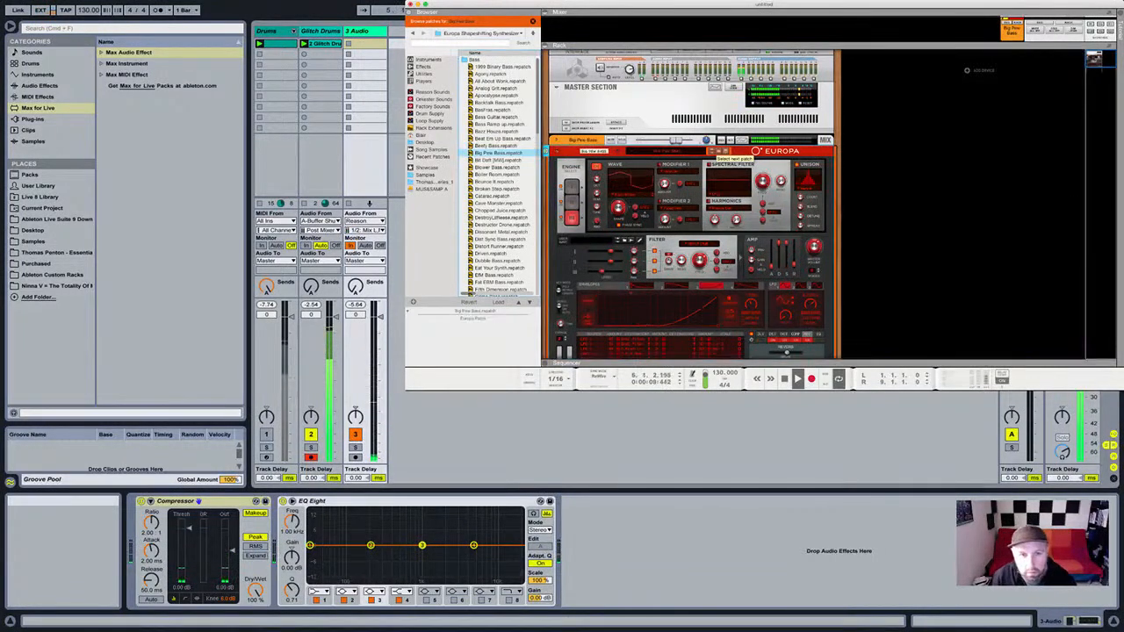
{"action": "left_click", "coordinate": [716, 152]}
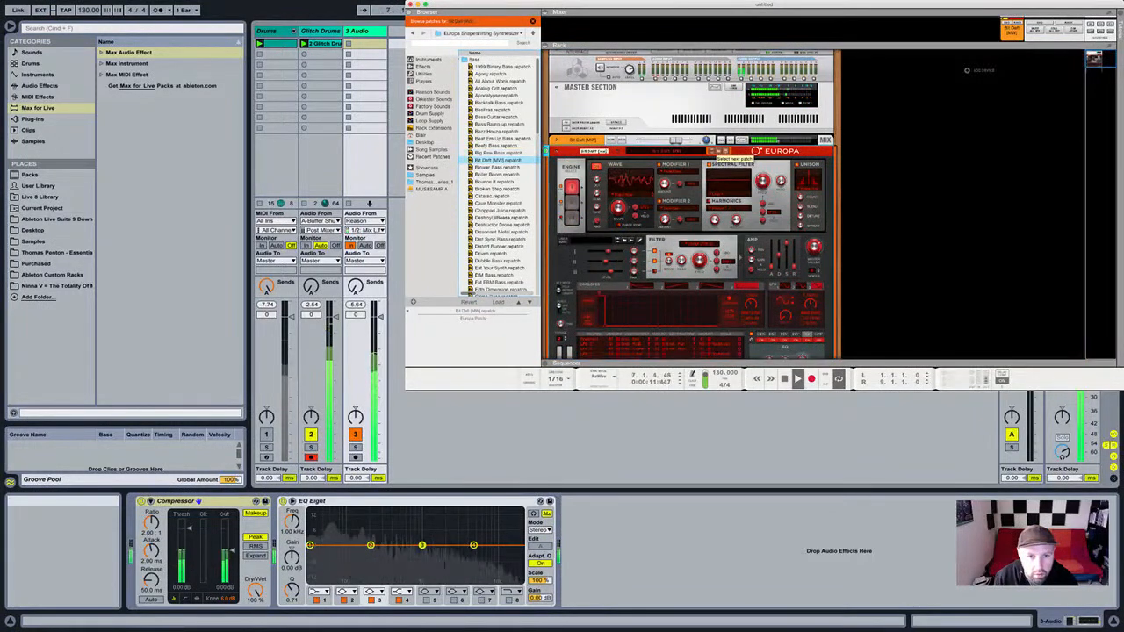
{"action": "left_click", "coordinate": [715, 152]}
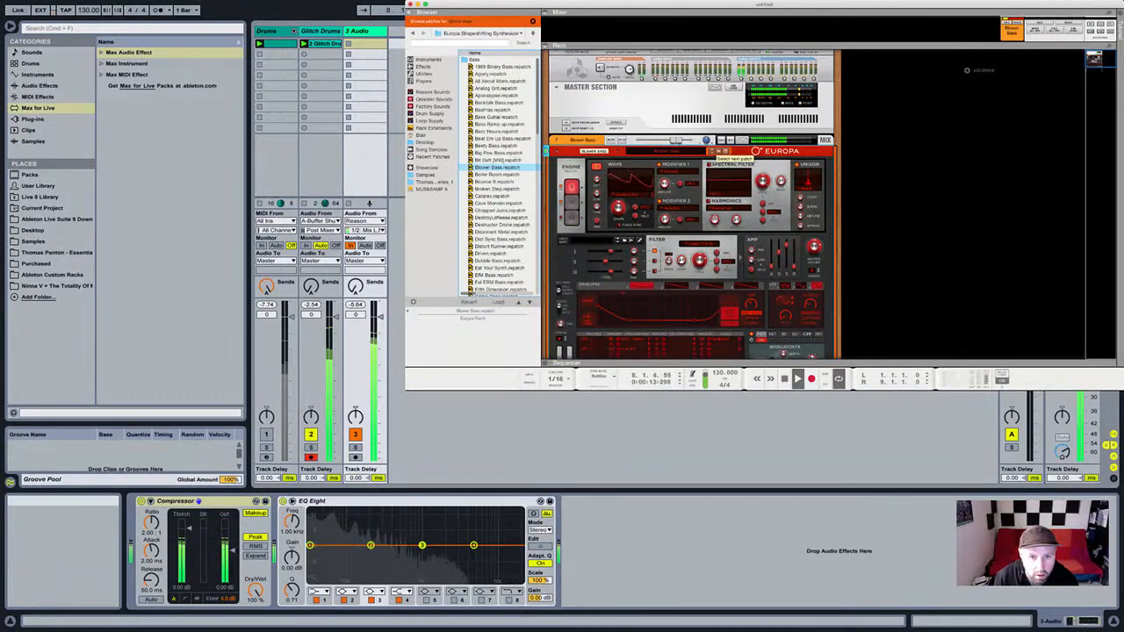
{"action": "left_click", "coordinate": [716, 152]}
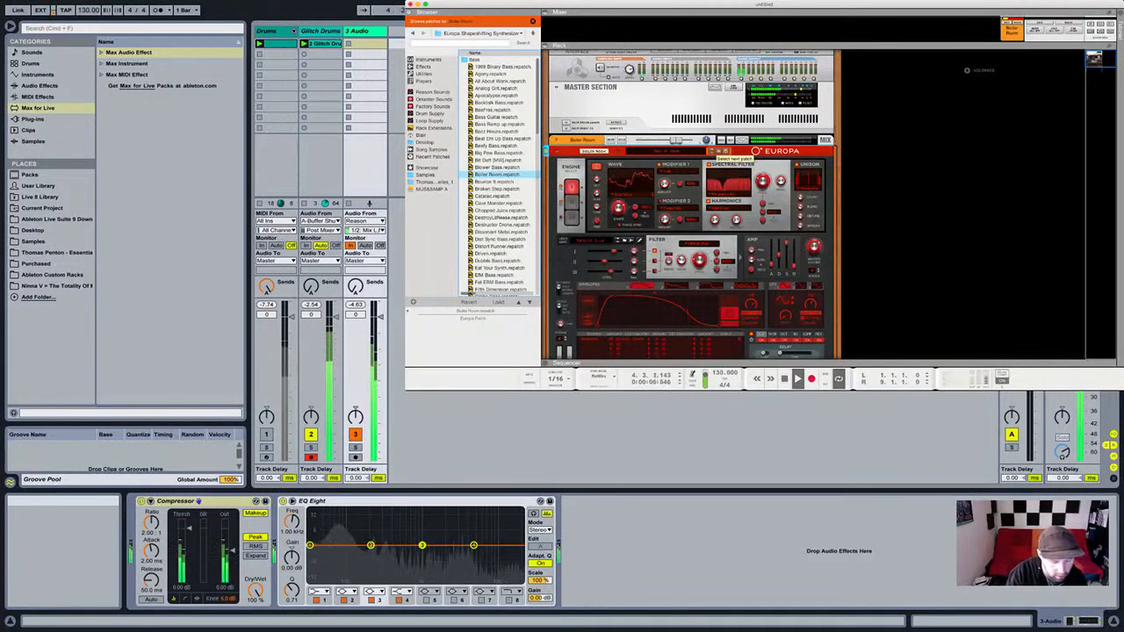
{"action": "left_click", "coordinate": [727, 140]}
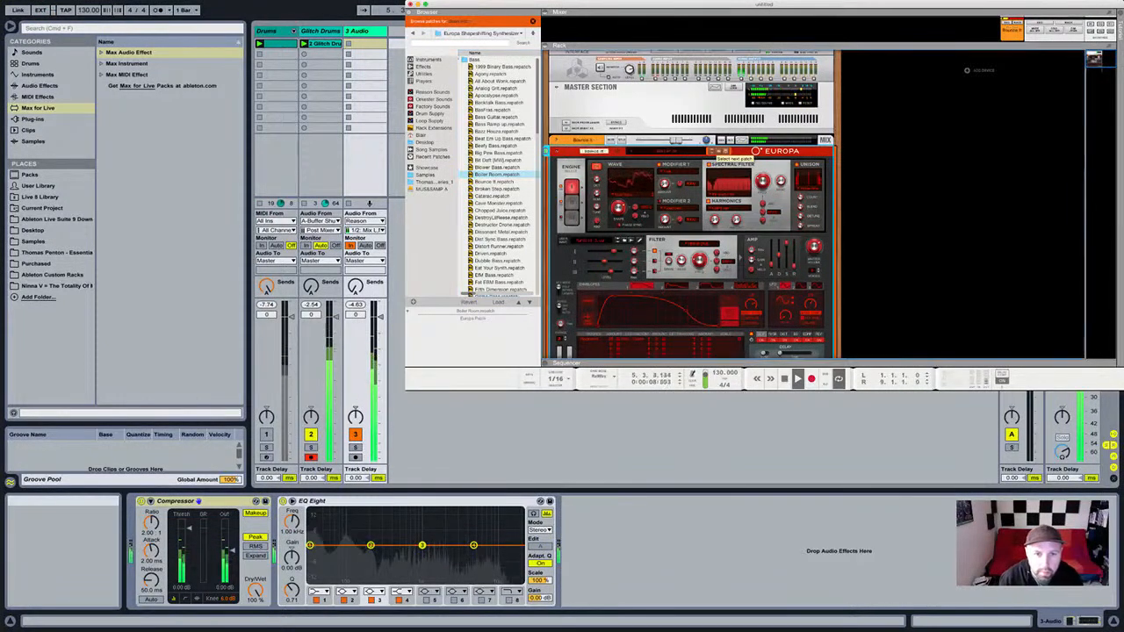
{"action": "left_click", "coordinate": [713, 152]}
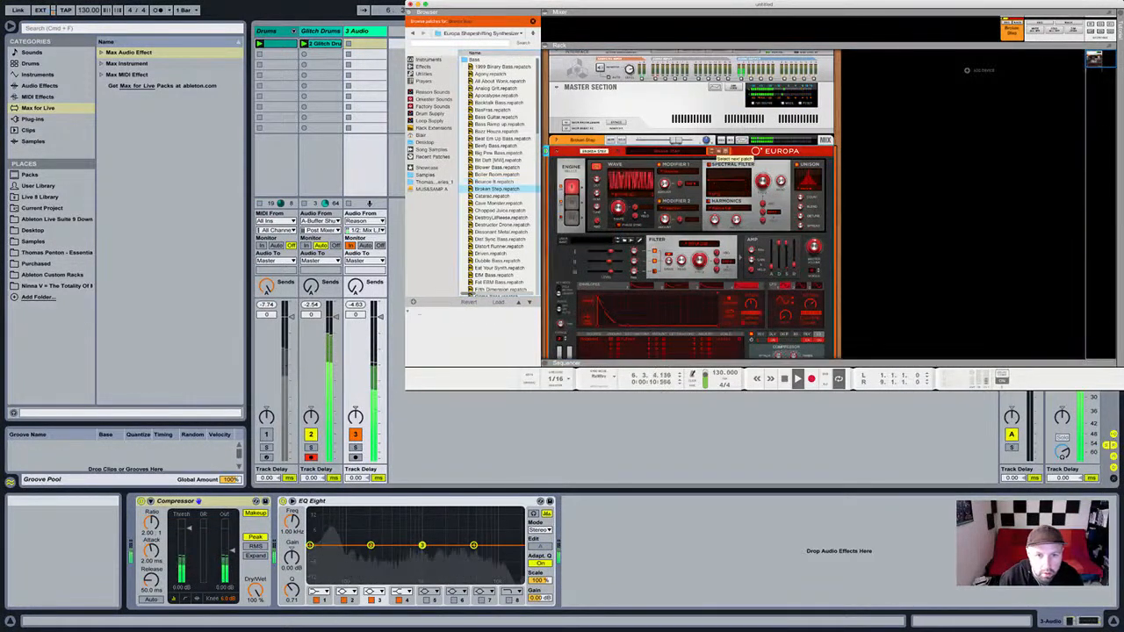
{"action": "left_click", "coordinate": [713, 152]}
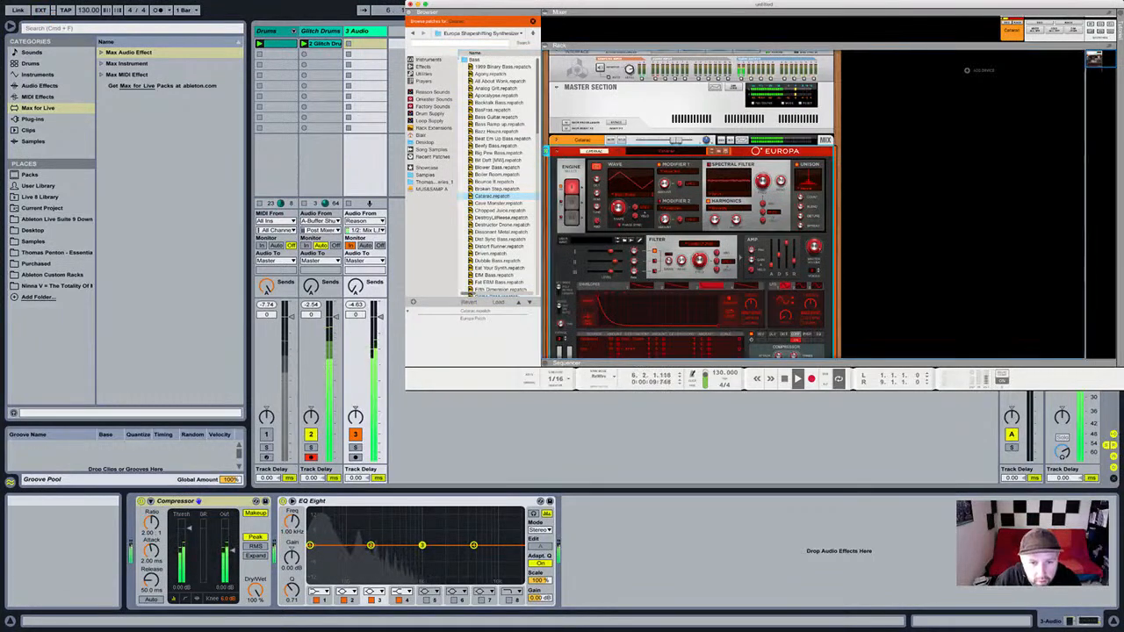
Turn Europa's filter frequency down from about 121 Hz and scroll down the rack.
{"action": "left_click_drag", "start_coordinate": [700, 261], "coordinate": [700, 263]}
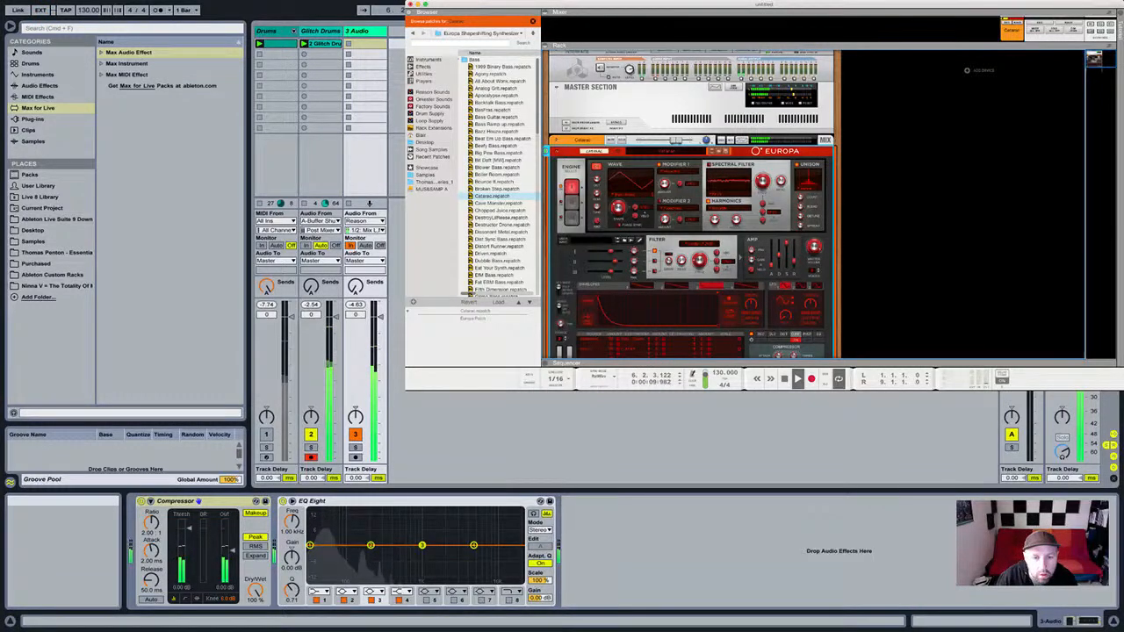
{"action": "scroll", "coordinate": [690, 202], "scroll_direction": "down", "scroll_amount": 2}
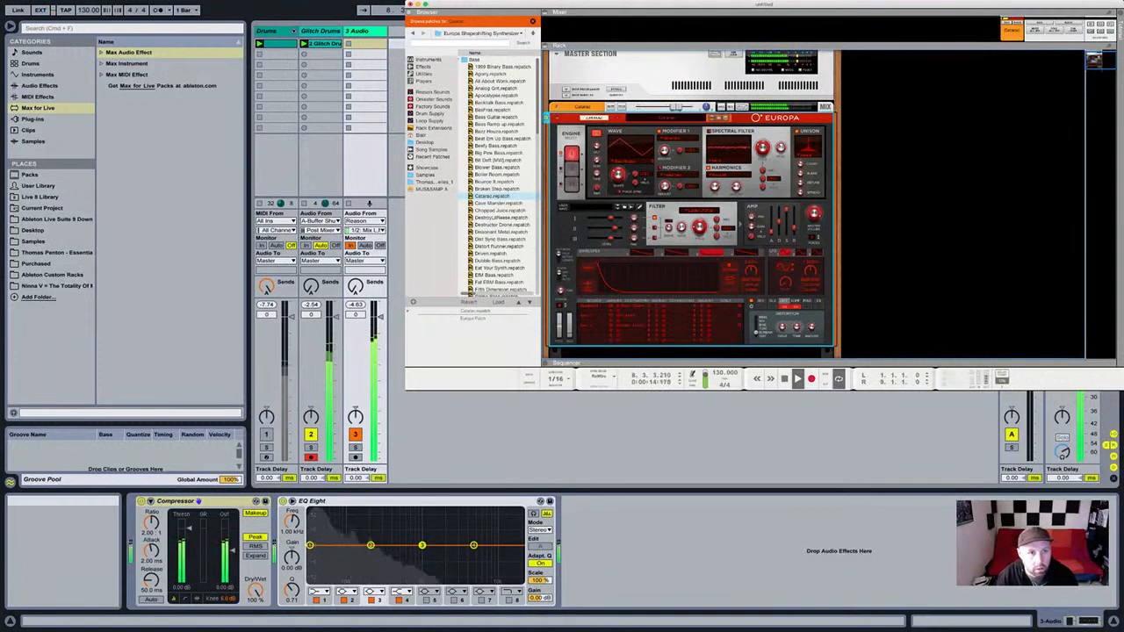
{"action": "key", "text": "super+Tab"}
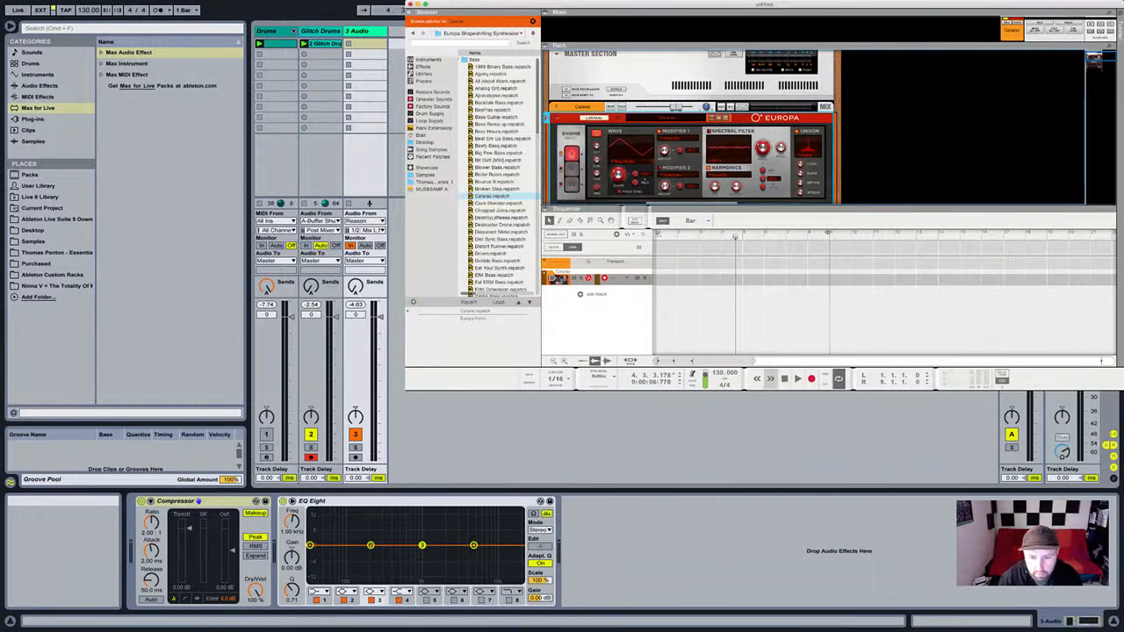
Record a bass part on the Europa track and open the new clip in the note editor.
{"action": "left_click", "coordinate": [784, 379]}
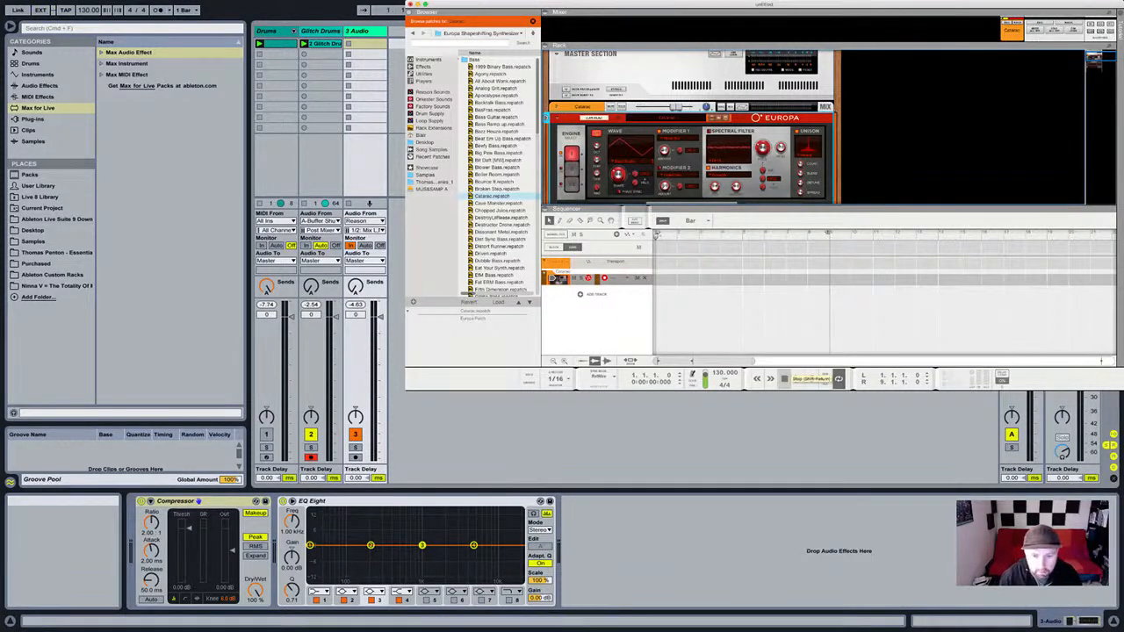
{"action": "left_click", "coordinate": [810, 379]}
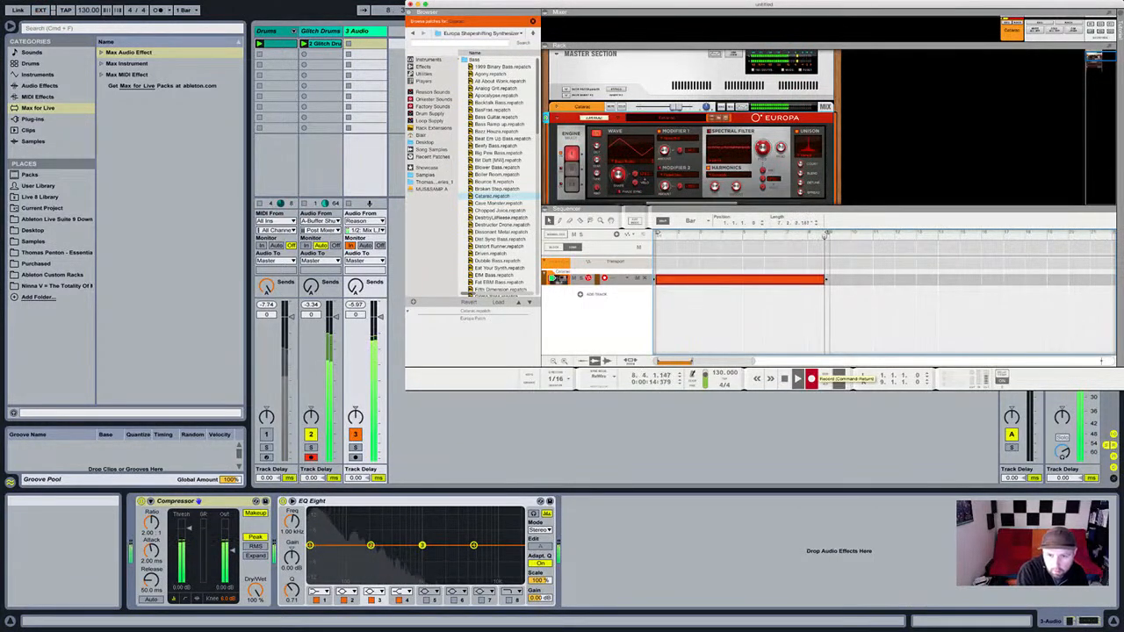
{"action": "key", "text": "space"}
{"action": "left_click", "coordinate": [784, 379]}
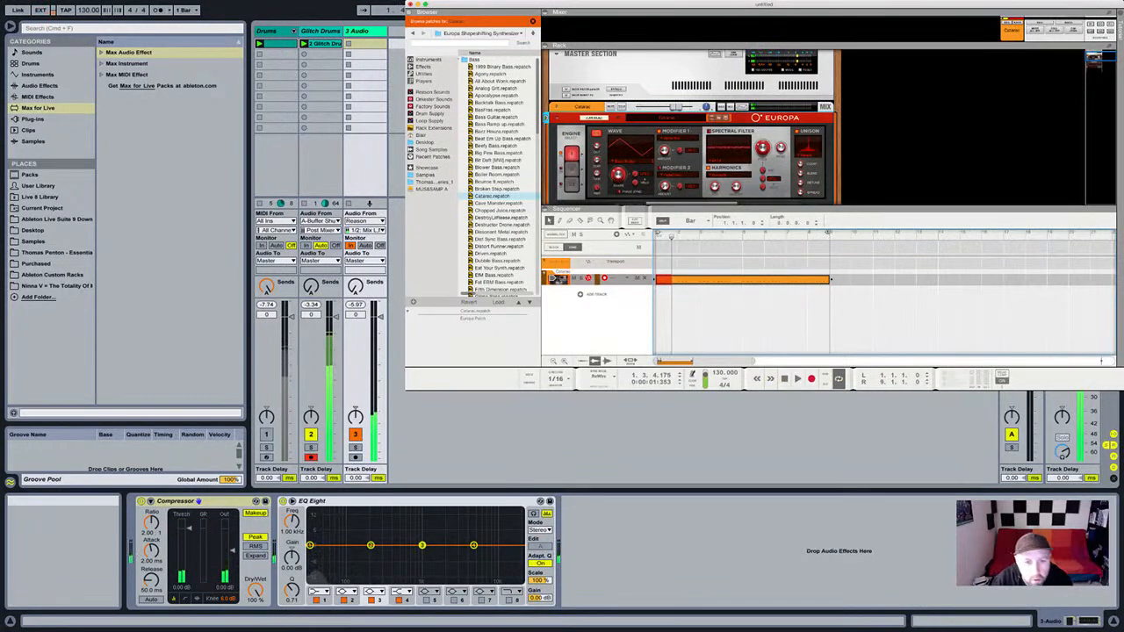
{"action": "double_click", "coordinate": [754, 279]}
Quantize the recorded notes to the 1/16 grid and play the pattern back.
{"action": "key", "text": "F7"}
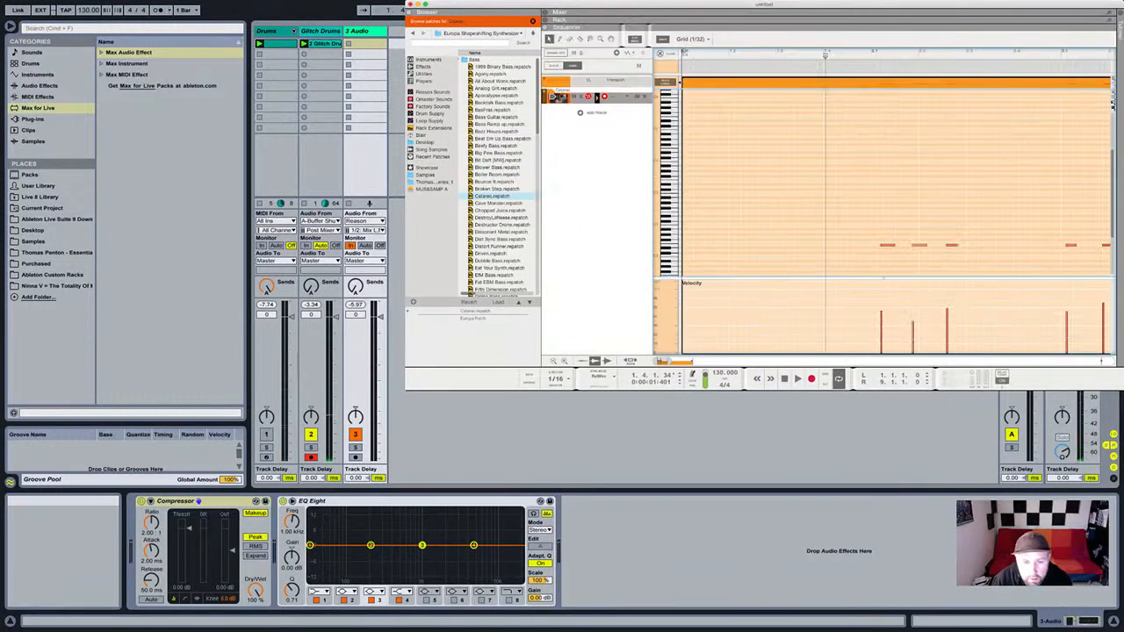
{"action": "scroll", "coordinate": [1113, 107], "scroll_direction": "right", "scroll_amount": 3}
{"action": "scroll", "coordinate": [1113, 107], "scroll_direction": "down", "scroll_amount": 3}
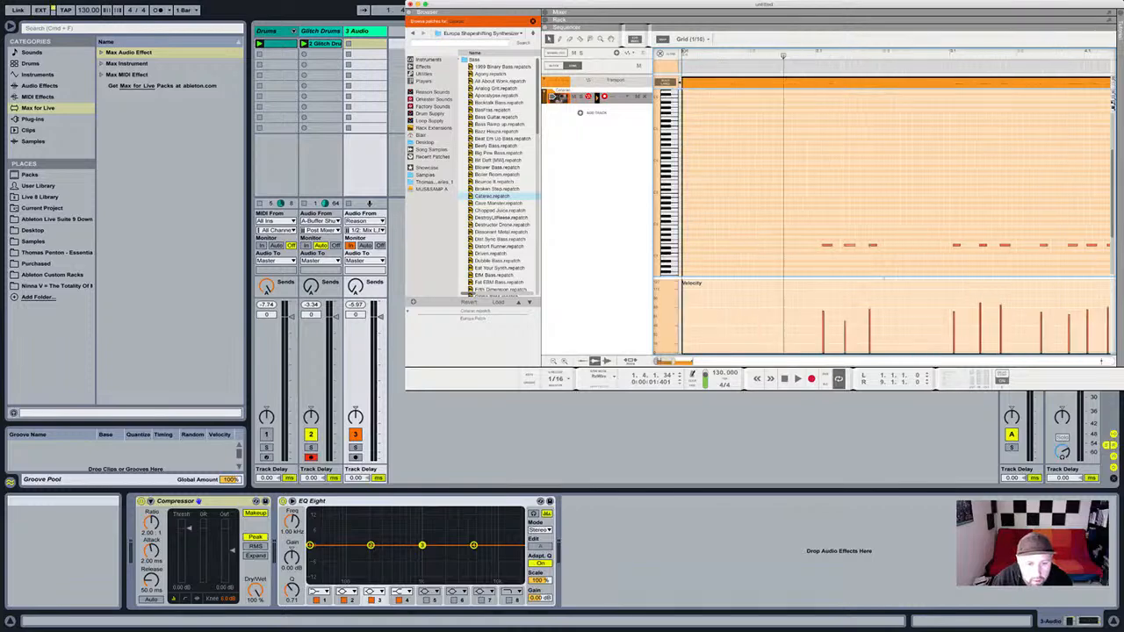
{"action": "scroll", "coordinate": [1112, 104], "scroll_direction": "down", "scroll_amount": 5}
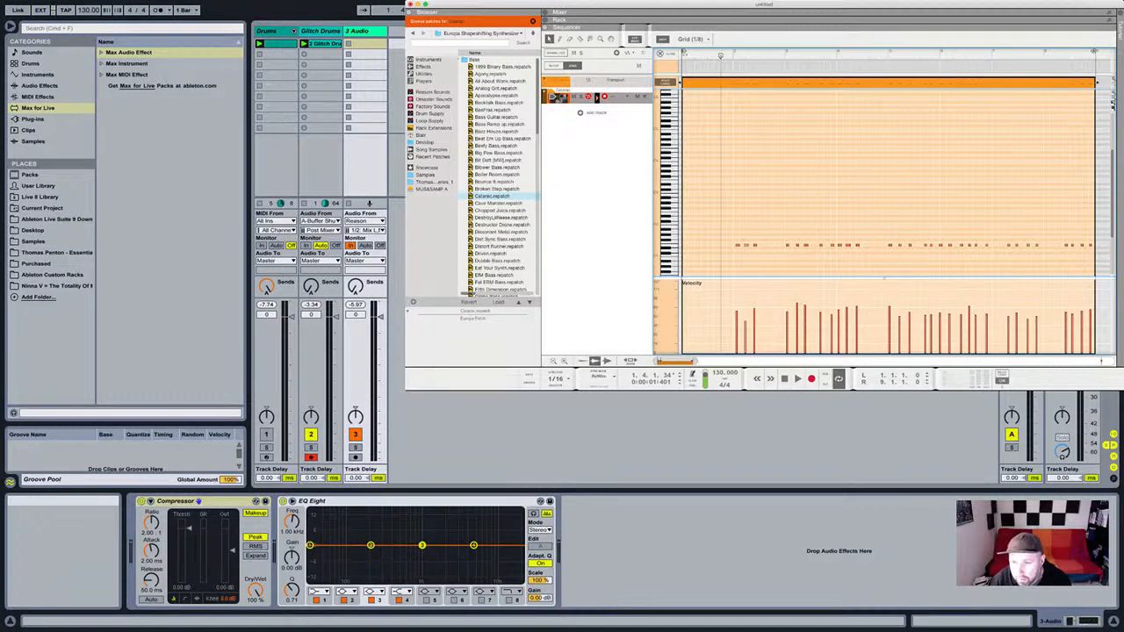
{"action": "left_click_drag", "start_coordinate": [1074, 238], "coordinate": [728, 262]}
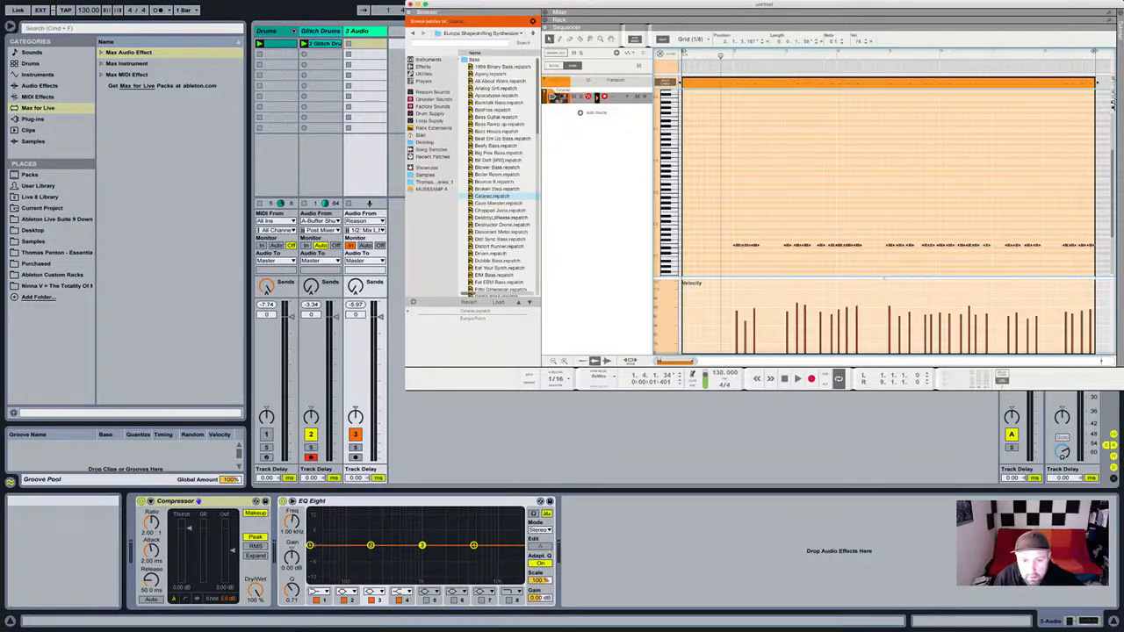
{"action": "key", "text": "super+k"}
{"action": "left_click", "coordinate": [885, 193]}
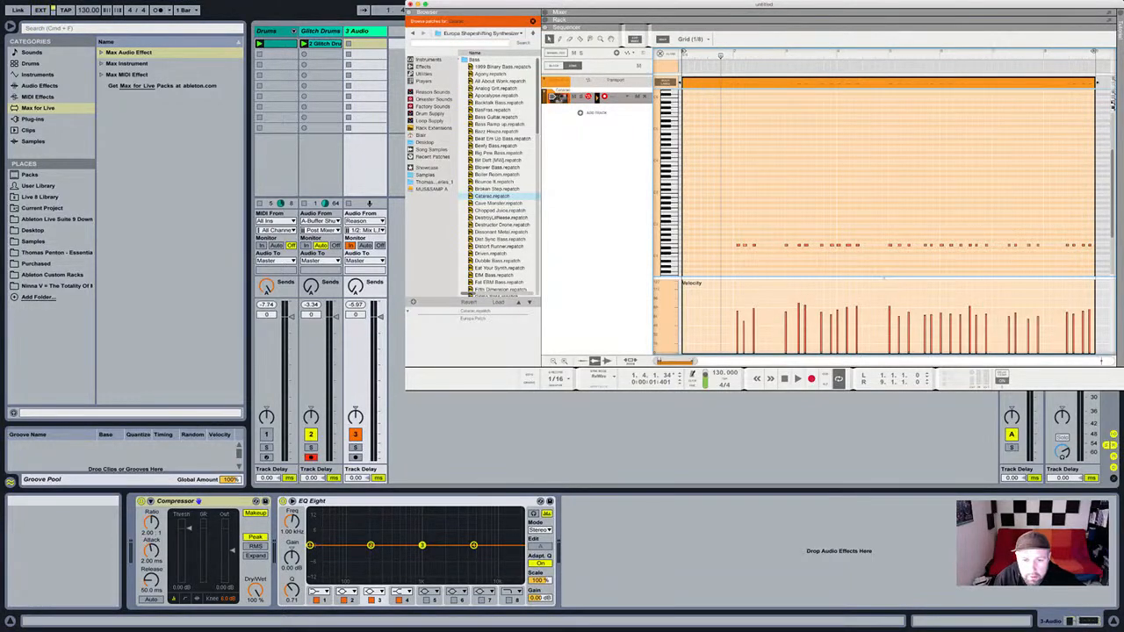
{"action": "left_click", "coordinate": [1113, 105]}
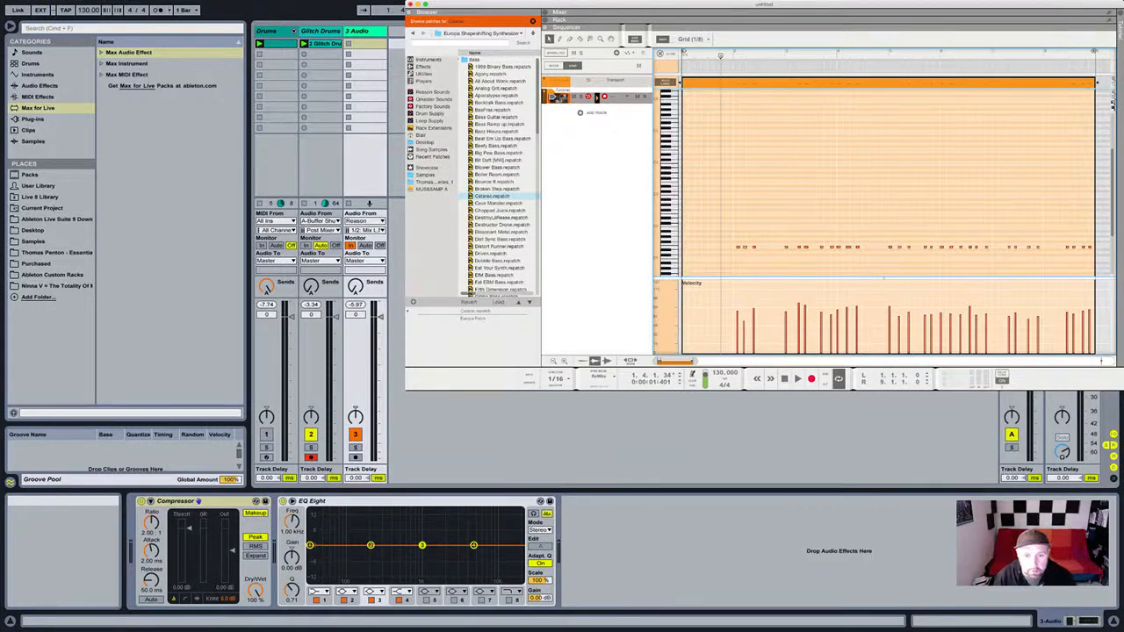
{"action": "left_click_drag", "start_coordinate": [1090, 233], "coordinate": [723, 262]}
{"action": "key", "text": "space"}
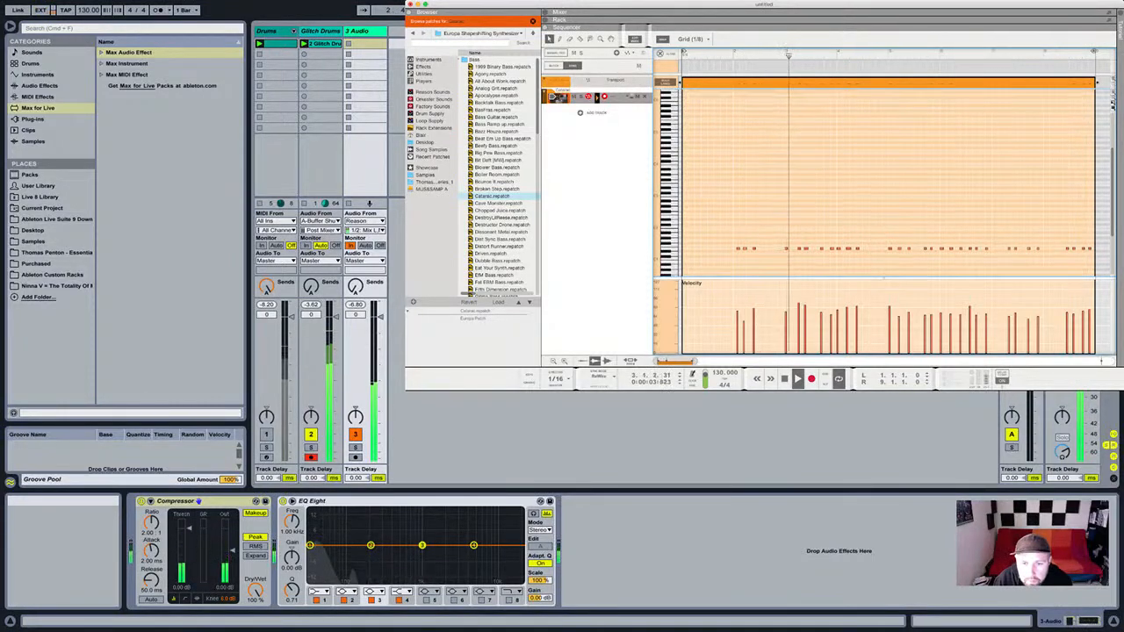
{"action": "scroll", "coordinate": [887, 184], "scroll_direction": "down", "scroll_amount": 3}
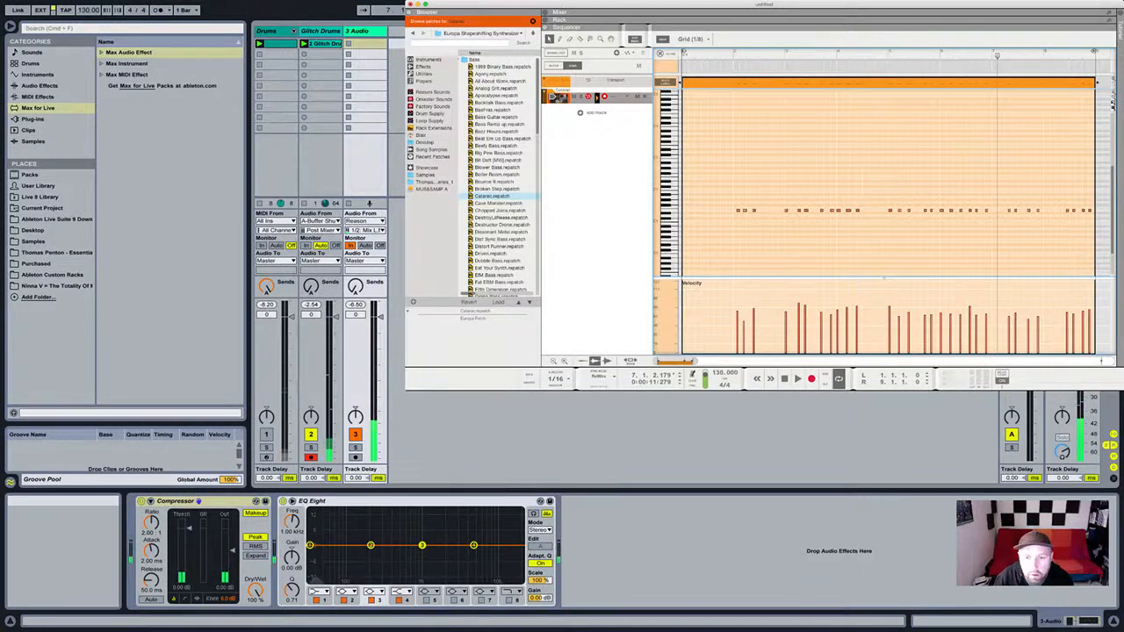
Trim the clip to bars 1–5, delete leftover notes, and move the loop end to bar 5.
{"action": "left_click_drag", "start_coordinate": [682, 83], "coordinate": [785, 82]}
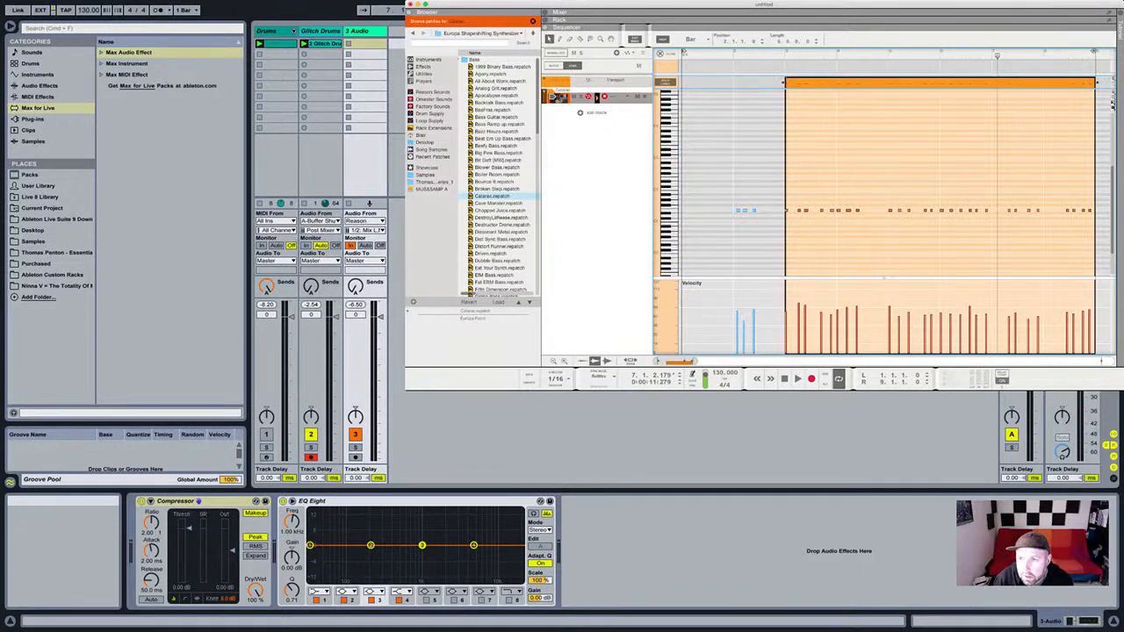
{"action": "left_click_drag", "start_coordinate": [1094, 83], "coordinate": [991, 83]}
{"action": "left_click_drag", "start_coordinate": [887, 83], "coordinate": [783, 83]}
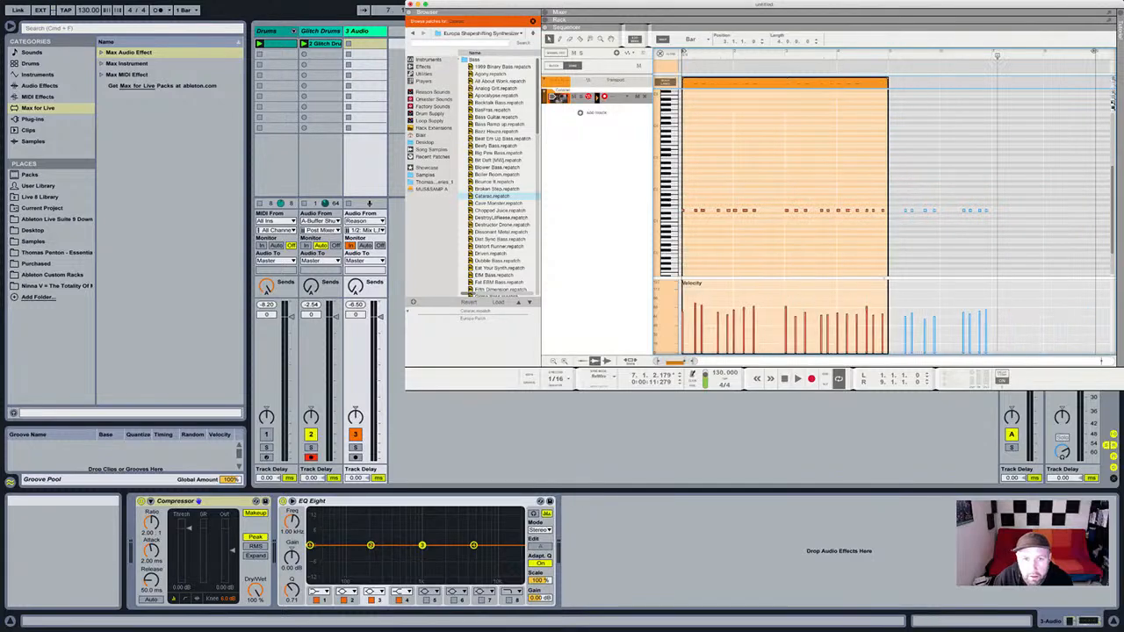
{"action": "left_click_drag", "start_coordinate": [898, 183], "coordinate": [1006, 236]}
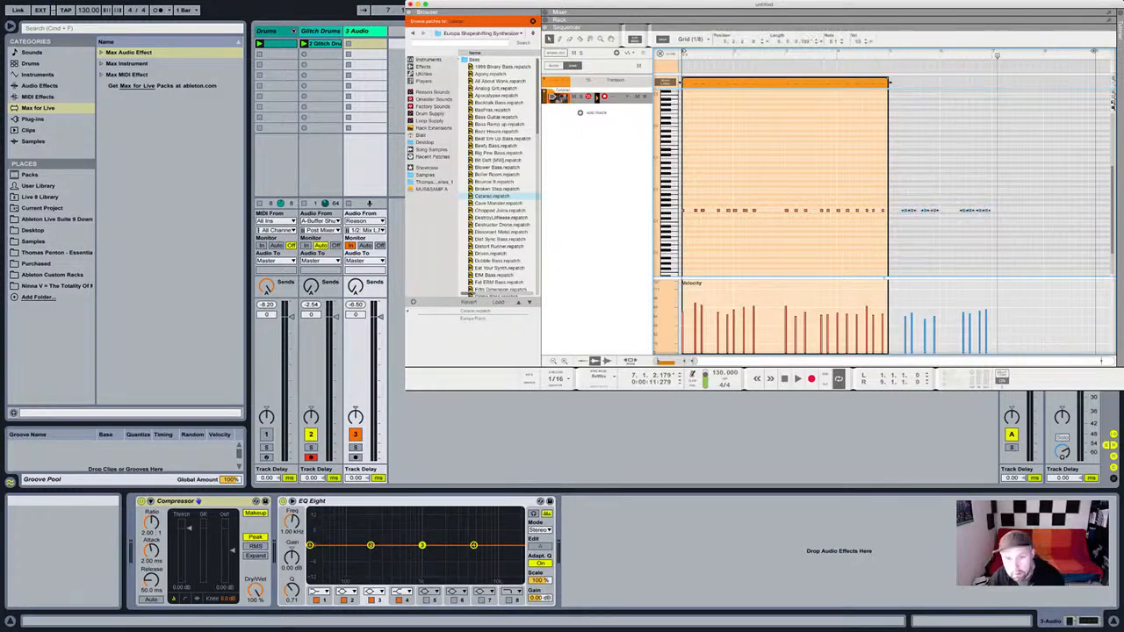
{"action": "key", "text": "Delete"}
{"action": "left_click_drag", "start_coordinate": [1094, 53], "coordinate": [887, 53]}
{"action": "left_click", "coordinate": [846, 83]}
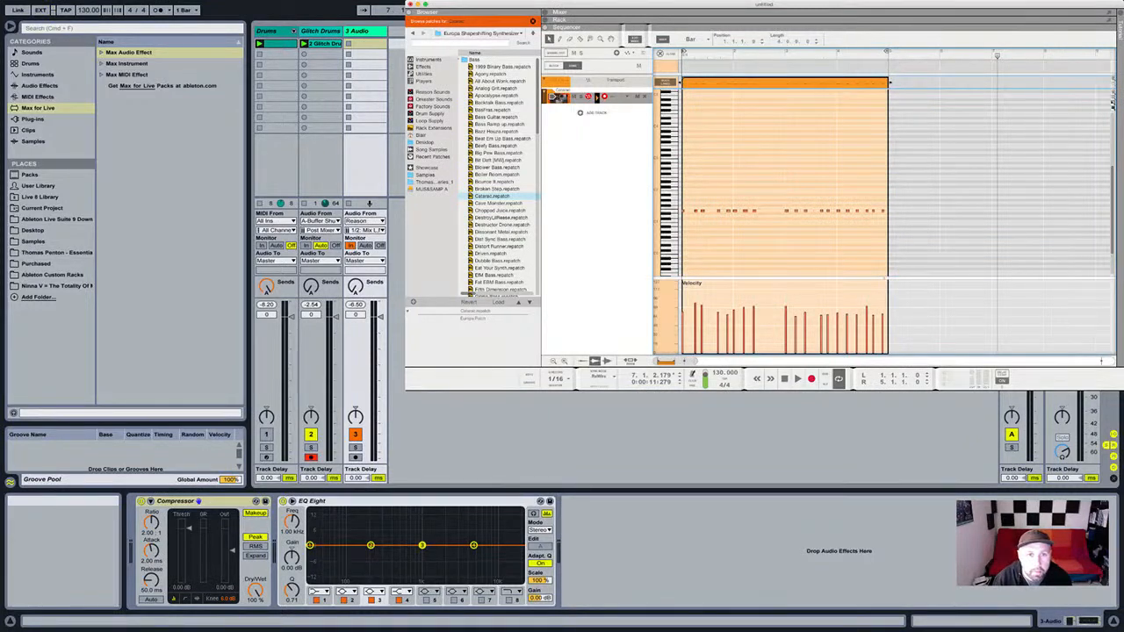
{"action": "key", "text": "F6"}
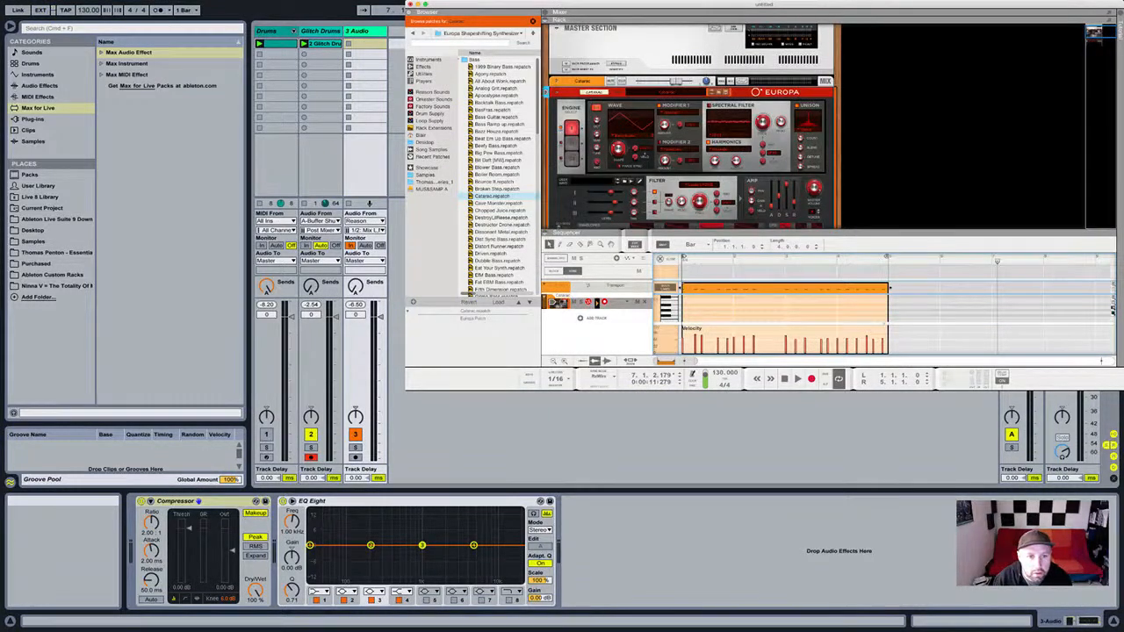
{"action": "left_click_drag", "start_coordinate": [825, 233], "coordinate": [825, 294]}
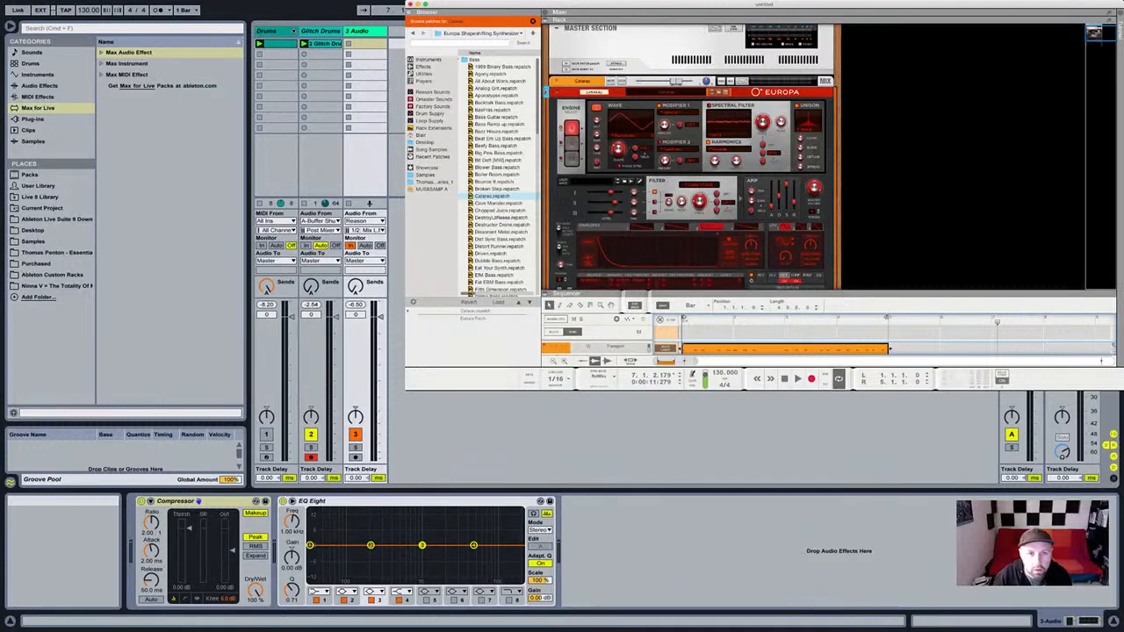
In Live, rename track 3 to 'Bass' and arm it for recording.
{"action": "key", "text": "super+Tab"}
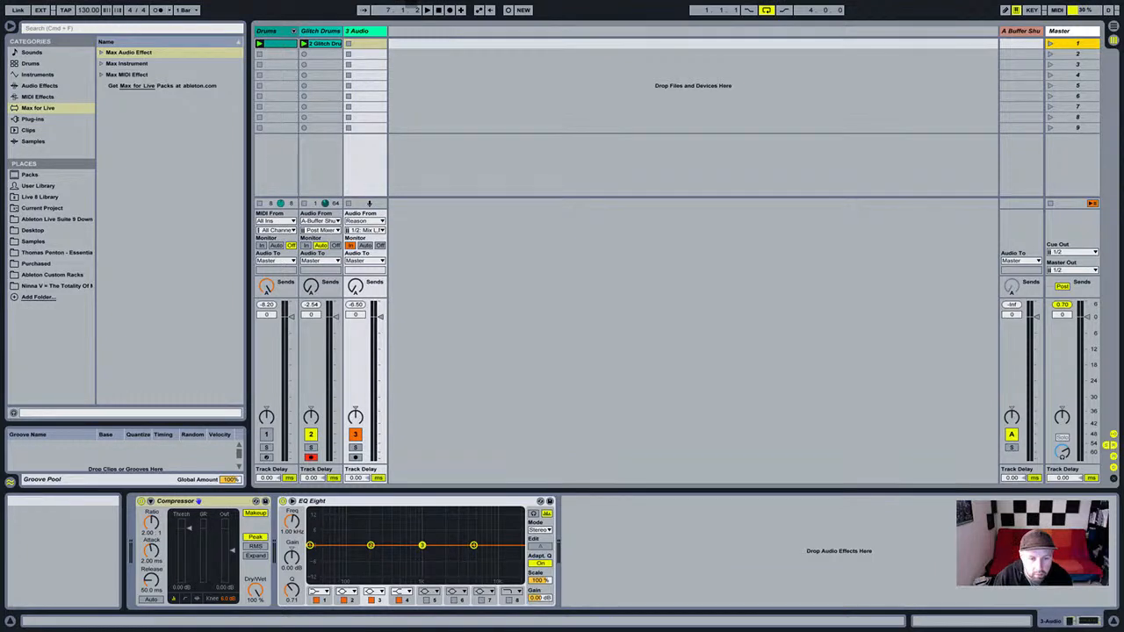
{"action": "key", "text": "ctrl+r"}
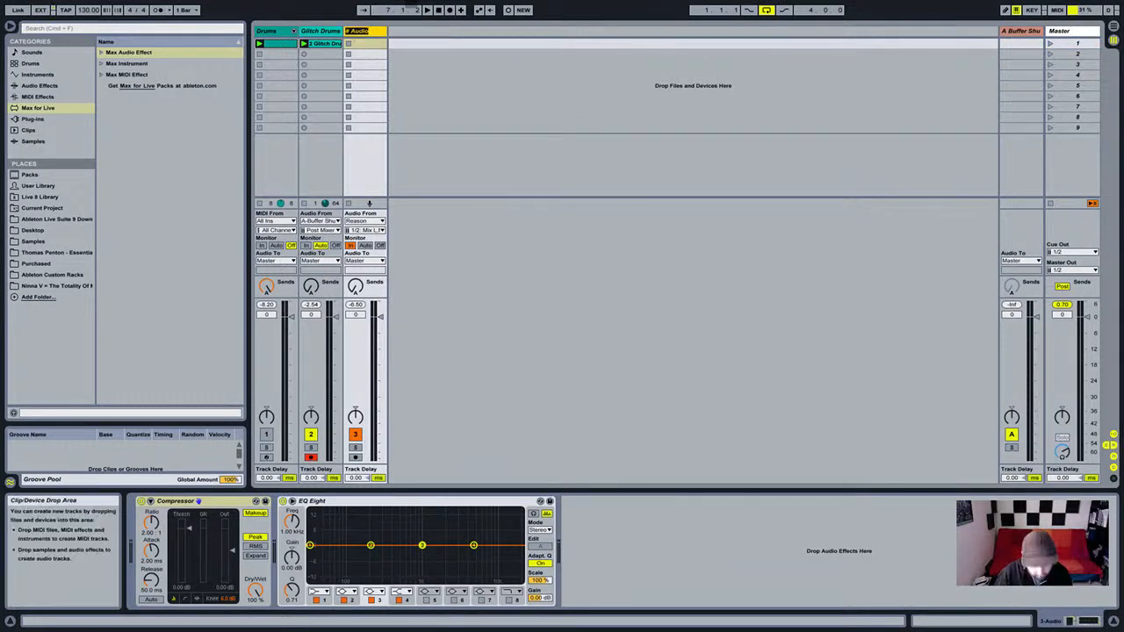
{"action": "type", "text": "Bass"}
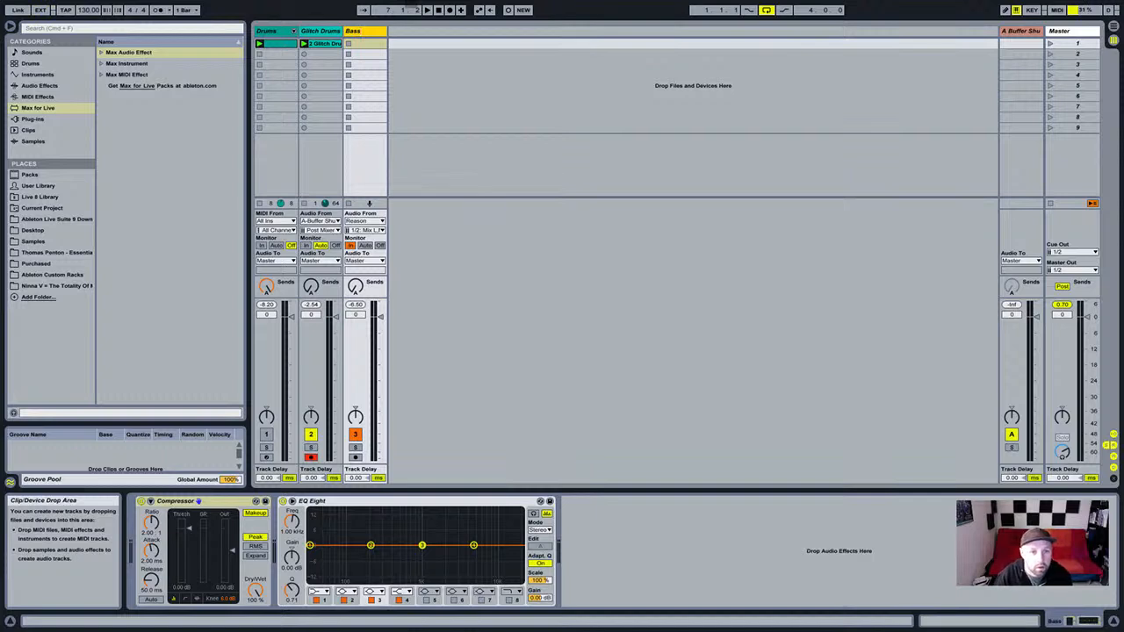
{"action": "key", "text": "Return"}
{"action": "left_click", "coordinate": [356, 458]}
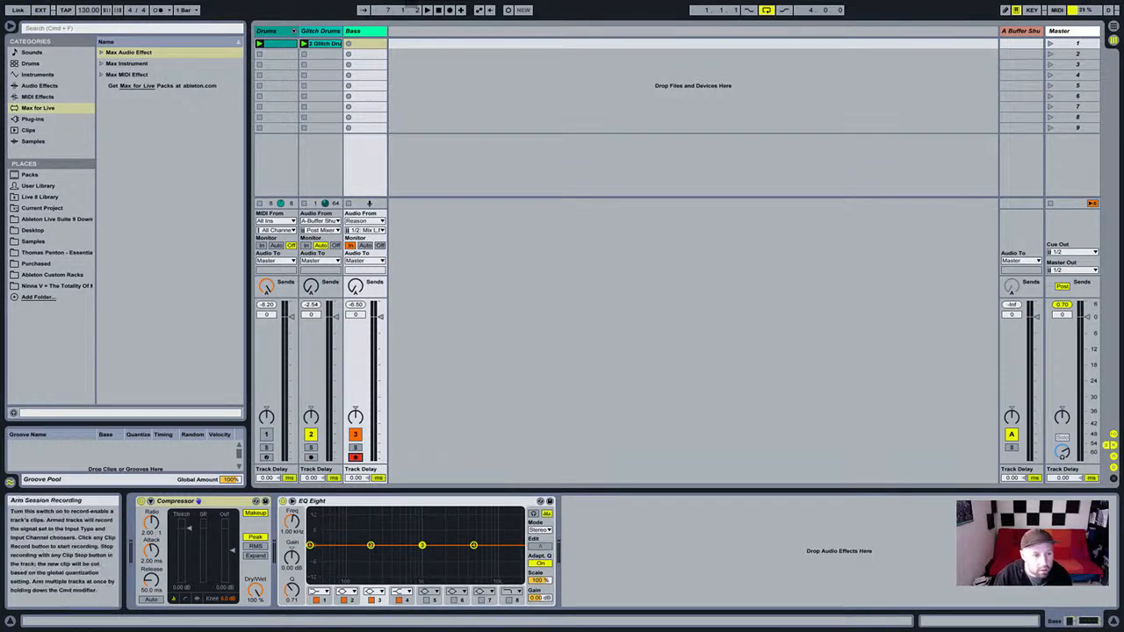
Record Reason's audio into the Bass track's first slot and open the 1 Bass clip's waveform.
{"action": "left_click", "coordinate": [368, 43]}
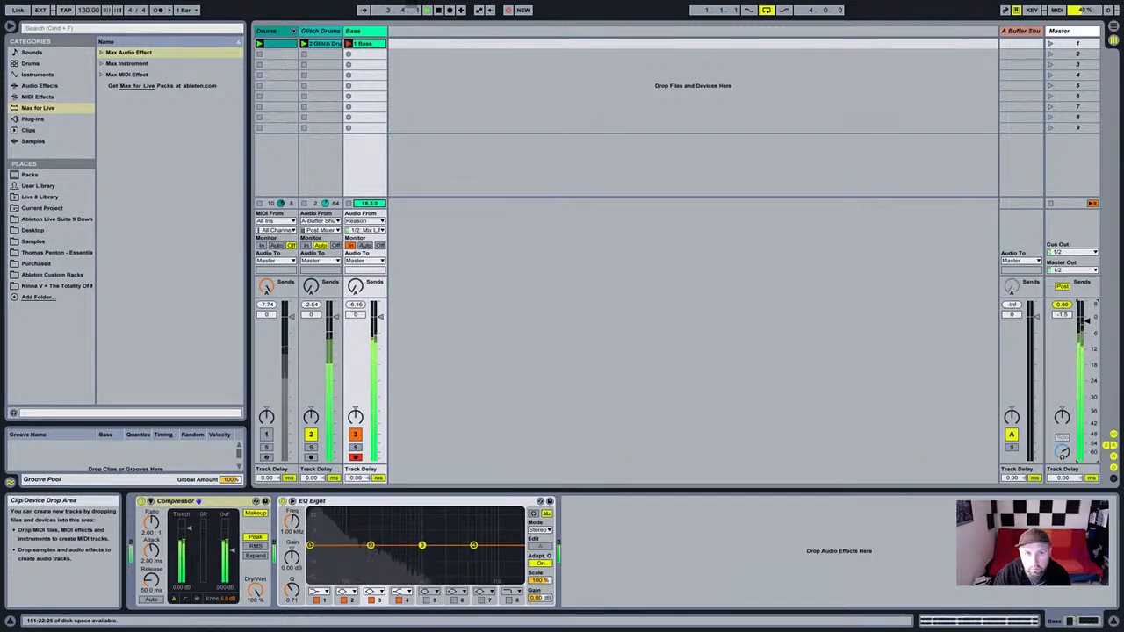
{"action": "double_click", "coordinate": [365, 44]}
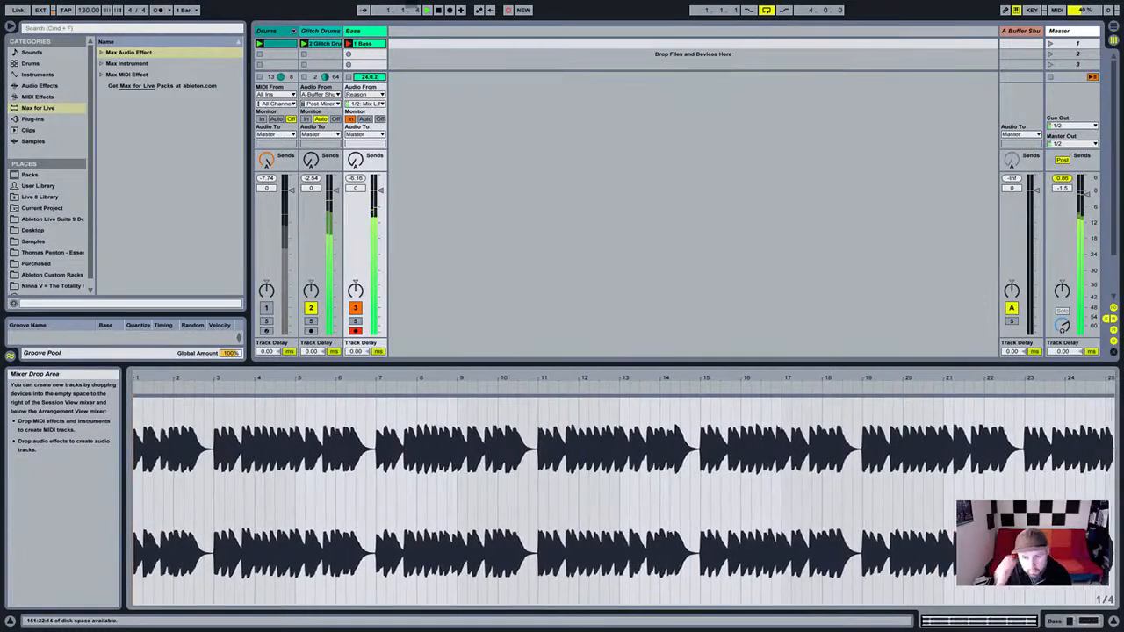
Stop recording and set the 1 Bass clip's loop to run from bar 7 to bar 15.
{"action": "key", "text": "space"}
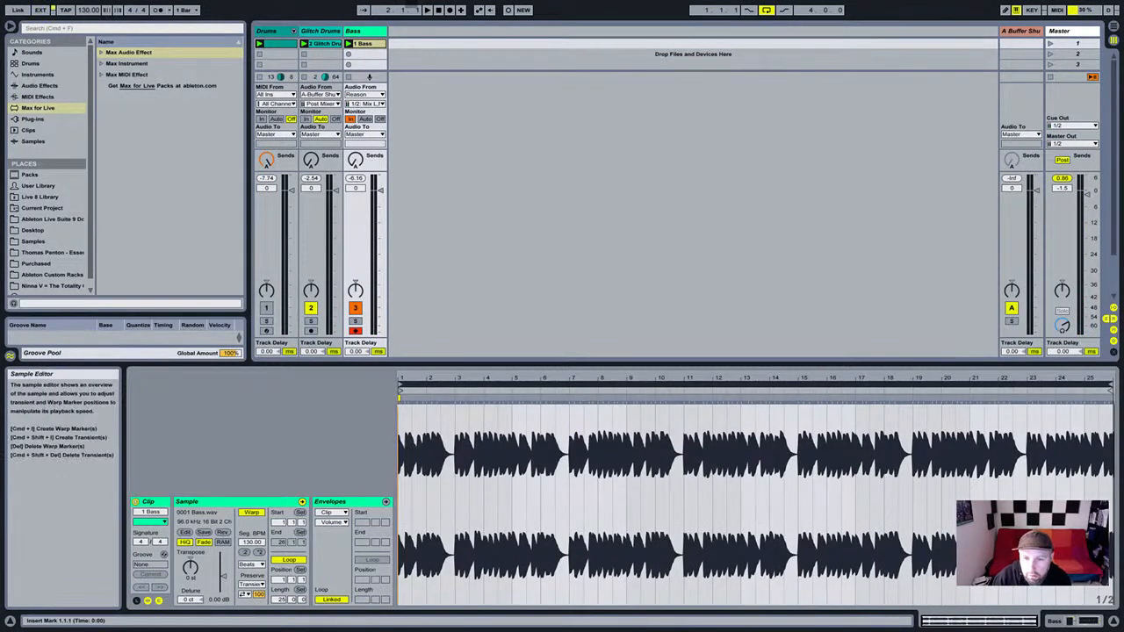
{"action": "left_click", "coordinate": [401, 385]}
{"action": "left_click_drag", "start_coordinate": [400, 385], "coordinate": [571, 384]}
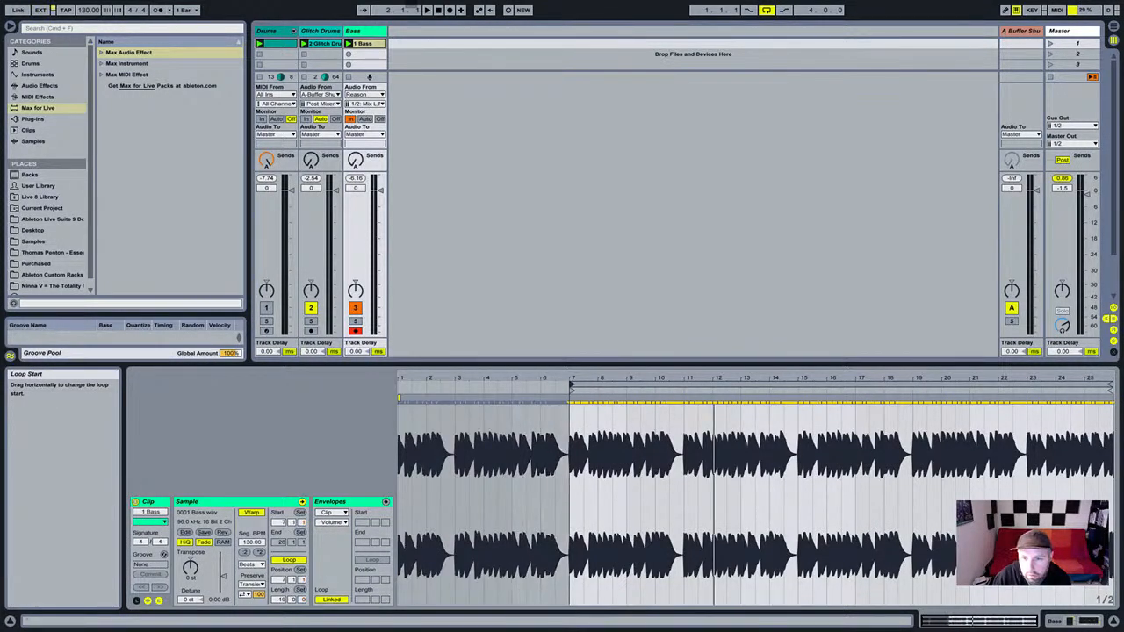
{"action": "left_click_drag", "start_coordinate": [1109, 385], "coordinate": [799, 384]}
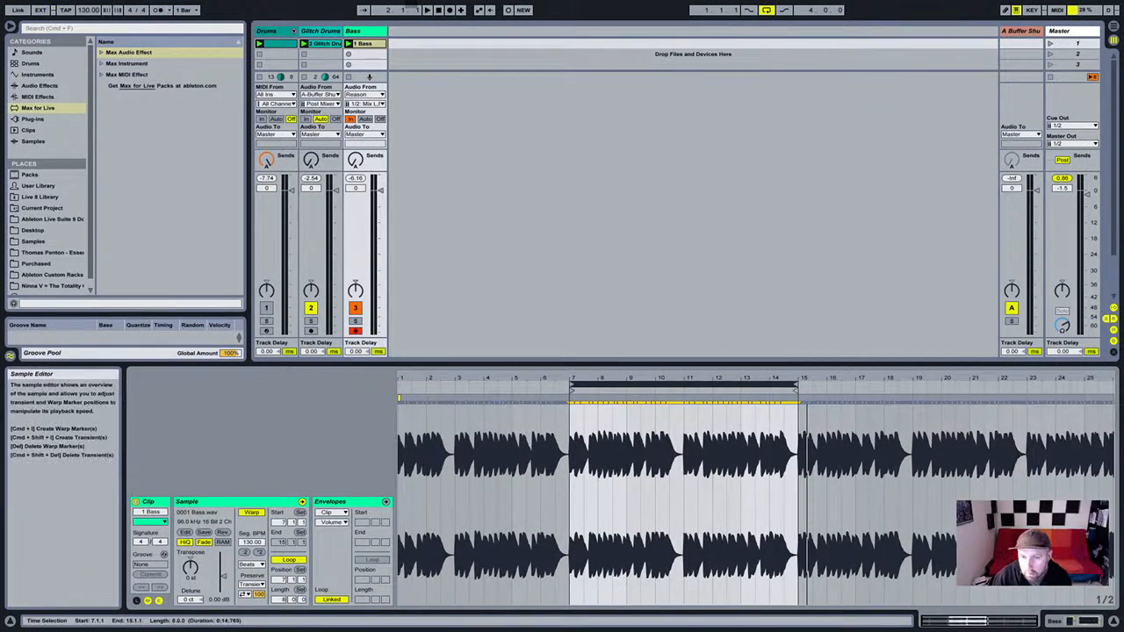
{"action": "left_click", "coordinate": [466, 202]}
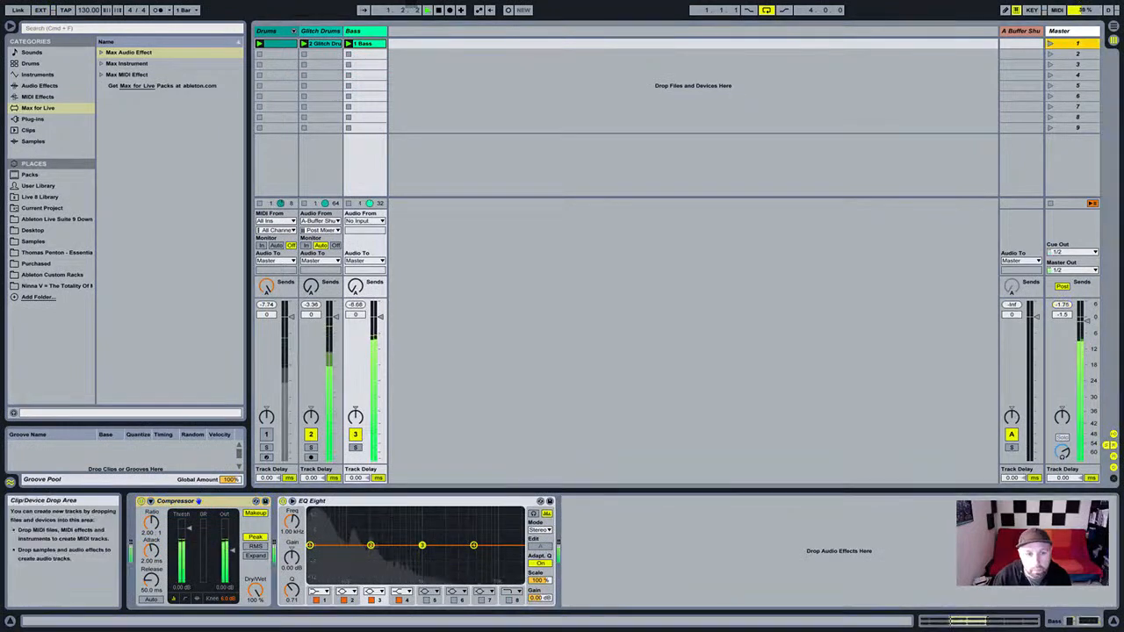
Lower the Bass fader to -0.8 dB and set EQ Eight band 1 to a 41.1 Hz low cut.
{"action": "left_click_drag", "start_coordinate": [381, 317], "coordinate": [380, 319]}
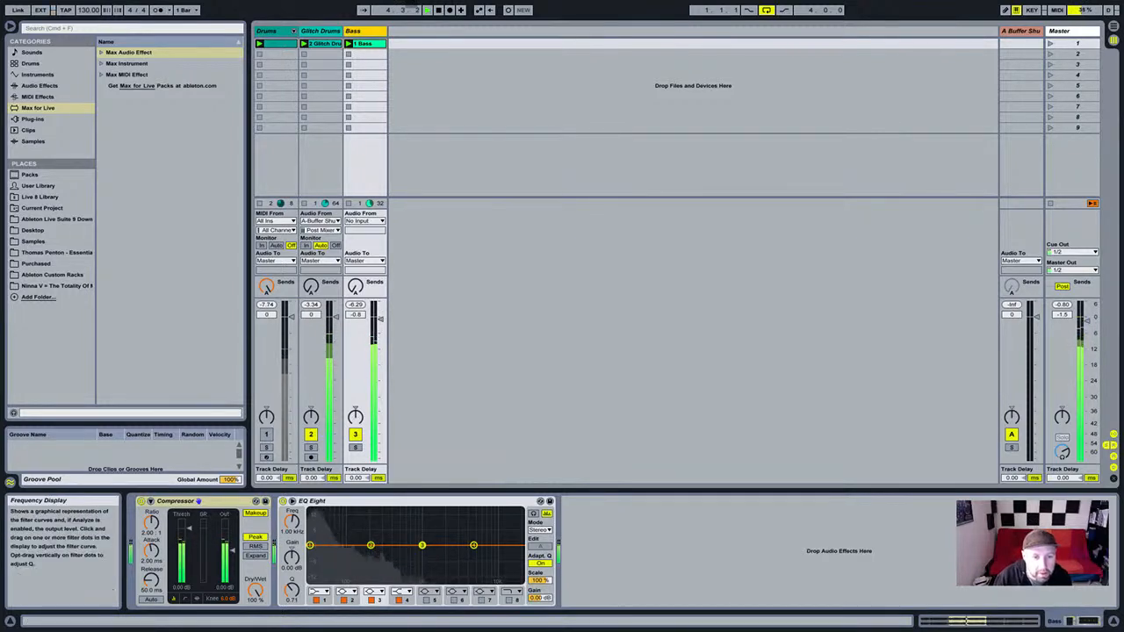
{"action": "left_click", "coordinate": [320, 500]}
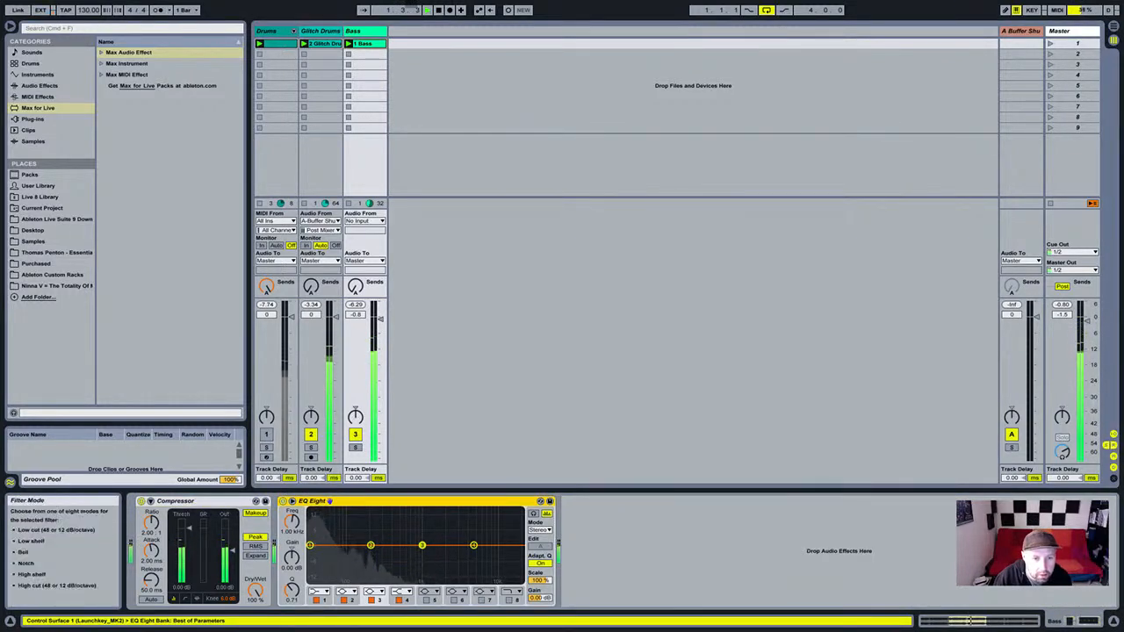
{"action": "left_click", "coordinate": [319, 592]}
{"action": "left_click", "coordinate": [320, 576]}
{"action": "left_click_drag", "start_coordinate": [292, 522], "coordinate": [292, 513]}
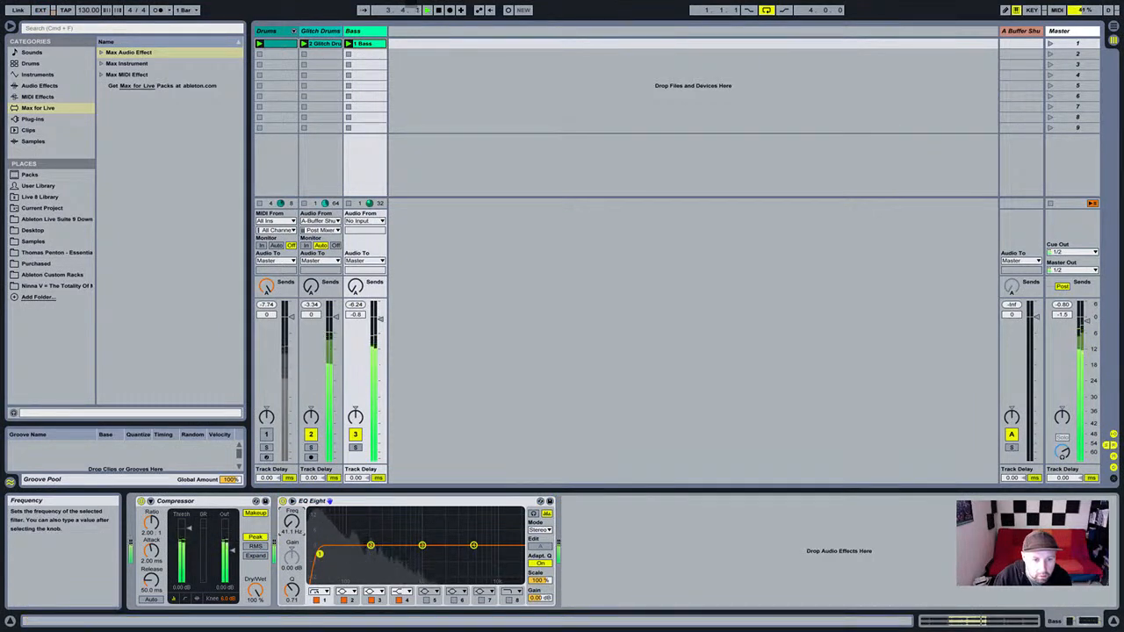
{"action": "left_click_drag", "start_coordinate": [292, 522], "coordinate": [292, 523]}
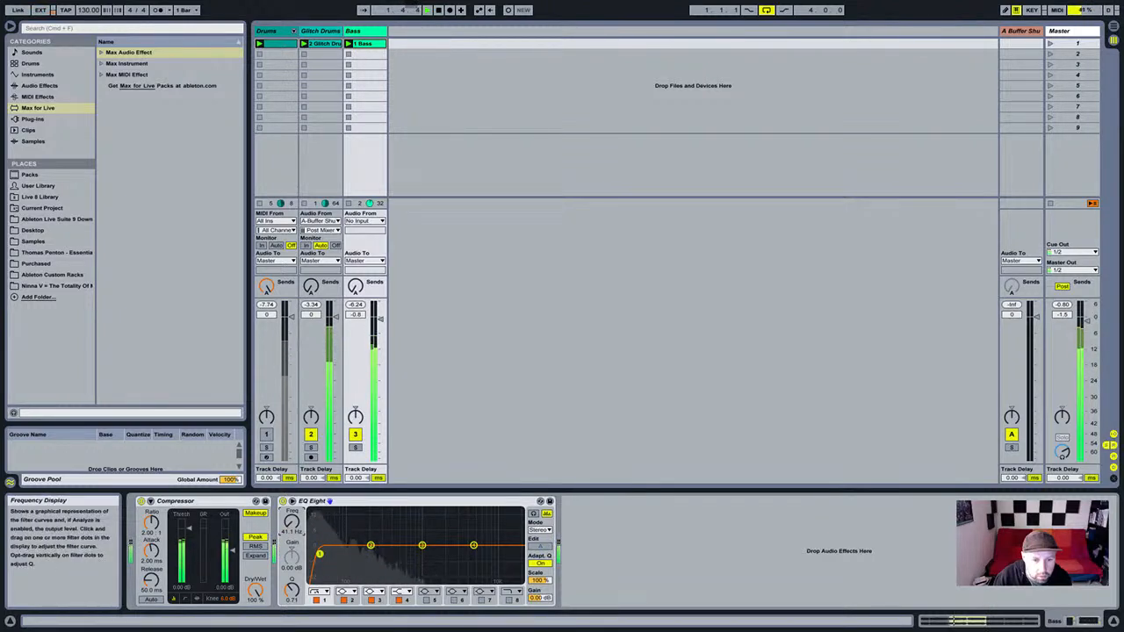
Make EQ band 2 a bell cut of about 1.9 dB at 168 Hz with Q 1.04.
{"action": "left_click", "coordinate": [370, 546]}
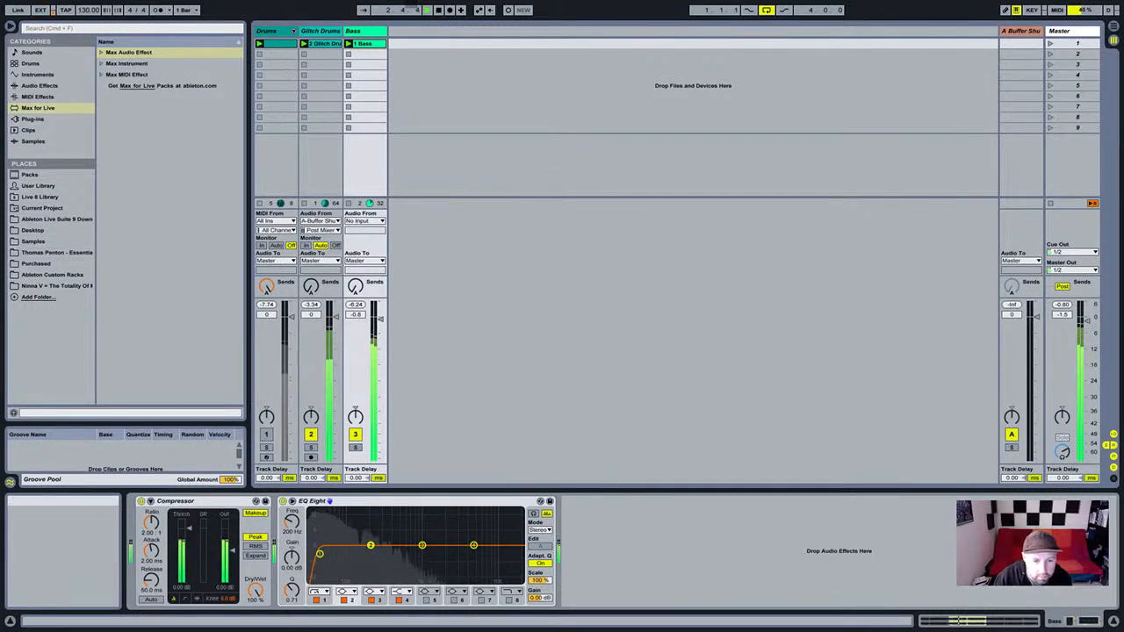
{"action": "left_click", "coordinate": [347, 591]}
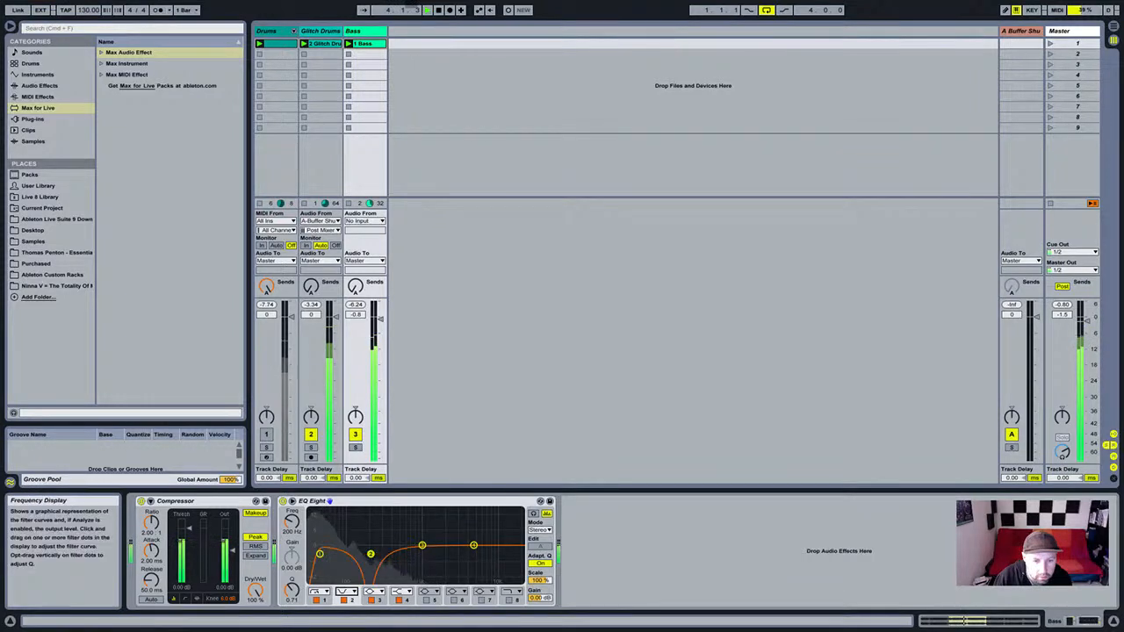
{"action": "left_click", "coordinate": [347, 580]}
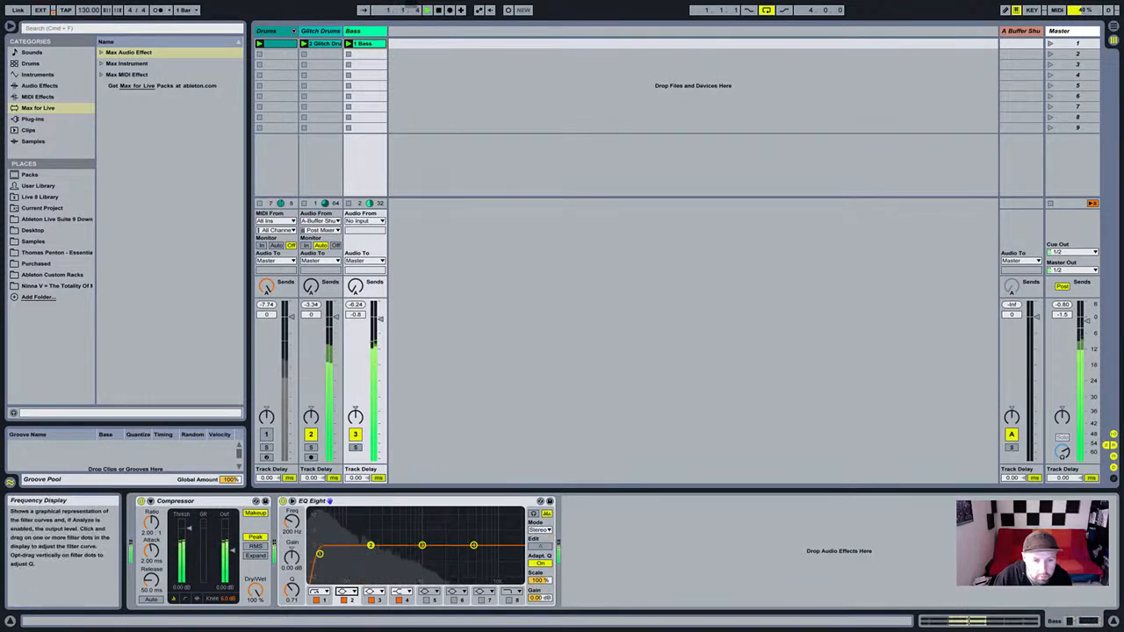
{"action": "left_click_drag", "start_coordinate": [293, 558], "coordinate": [293, 592]}
{"action": "left_click_drag", "start_coordinate": [293, 522], "coordinate": [293, 531]}
{"action": "left_click_drag", "start_coordinate": [292, 590], "coordinate": [292, 581]}
{"action": "left_click_drag", "start_coordinate": [292, 521], "coordinate": [292, 527]}
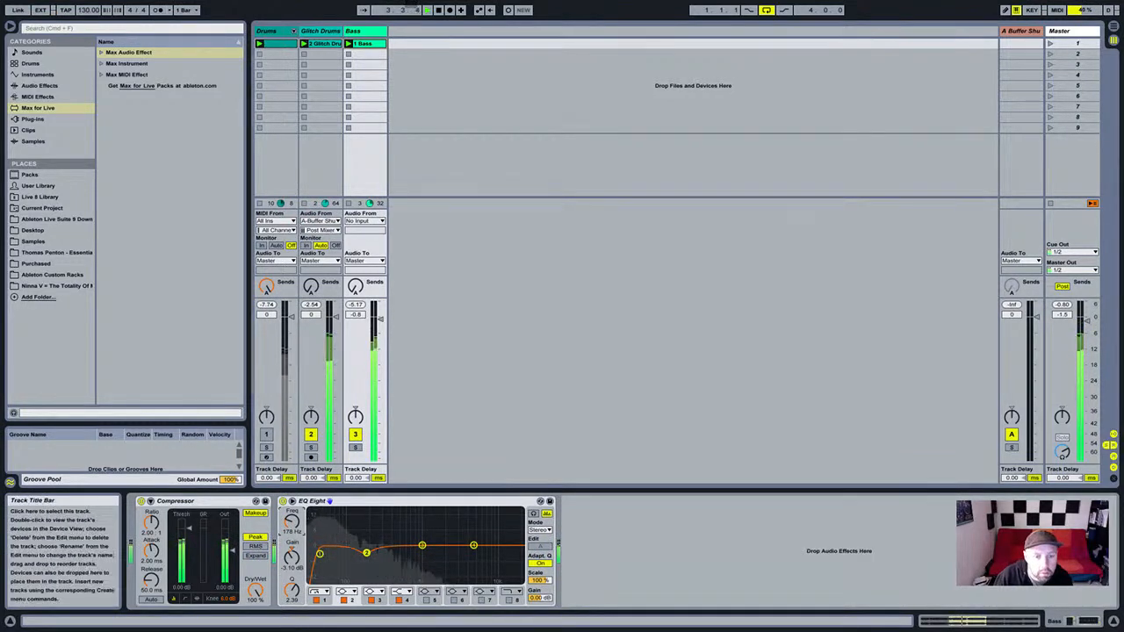
{"action": "left_click", "coordinate": [321, 31]}
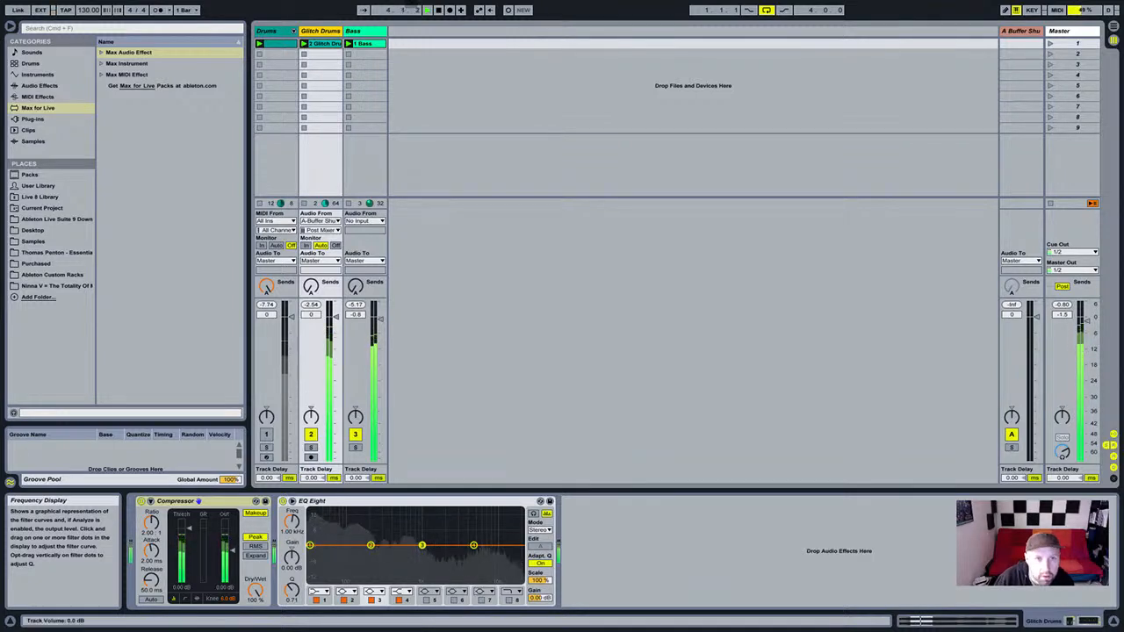
Move the Bass EQ low cut to 39.0 Hz and deepen band 2's cut around 142 Hz.
{"action": "left_click", "coordinate": [365, 31]}
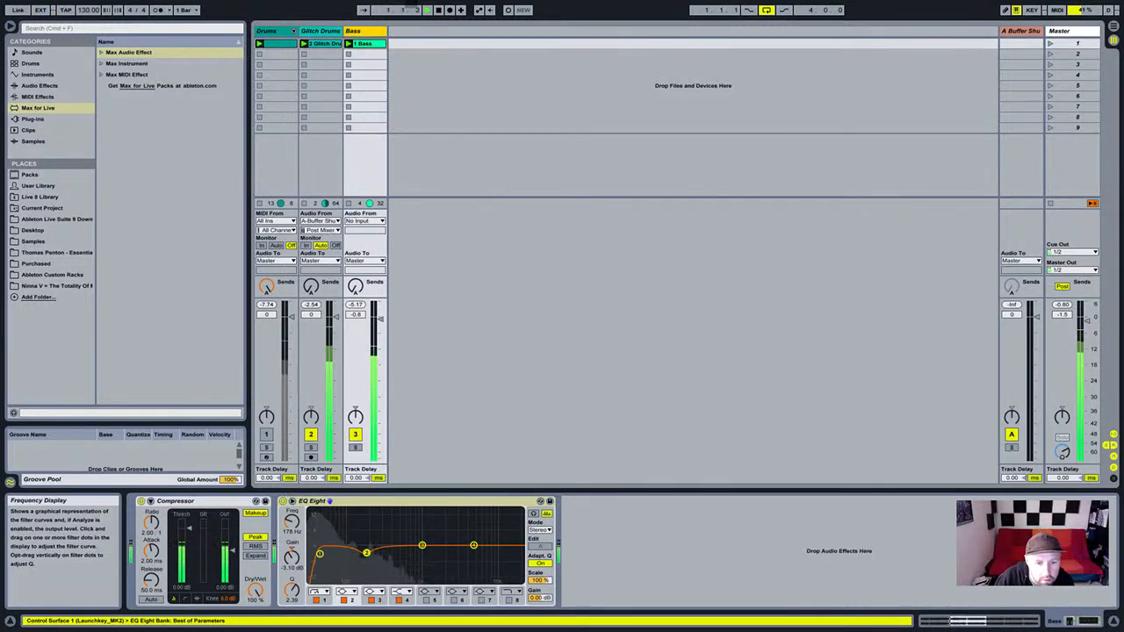
{"action": "left_click_drag", "start_coordinate": [366, 552], "coordinate": [357, 556]}
{"action": "left_click", "coordinate": [320, 554]}
{"action": "left_click_drag", "start_coordinate": [291, 522], "coordinate": [292, 526]}
{"action": "mouse_move", "coordinate": [358, 556]}
{"action": "left_mouse_down"}
{"action": "mouse_move", "coordinate": [359, 576]}
{"action": "mouse_move", "coordinate": [359, 556]}
{"action": "left_mouse_up"}
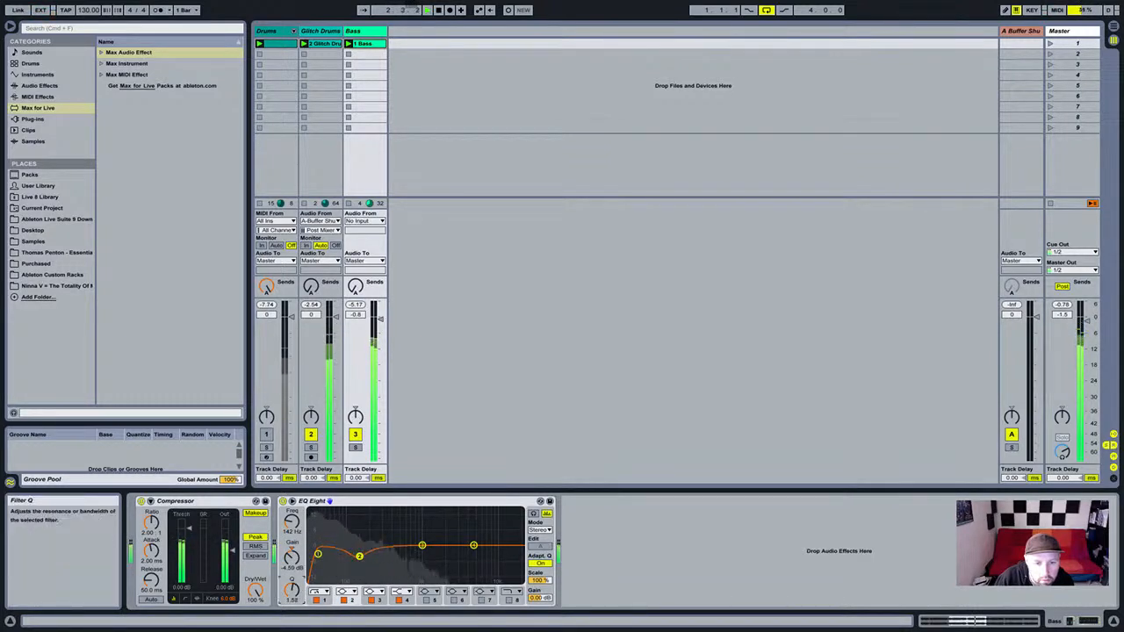
{"action": "left_click_drag", "start_coordinate": [292, 558], "coordinate": [292, 565]}
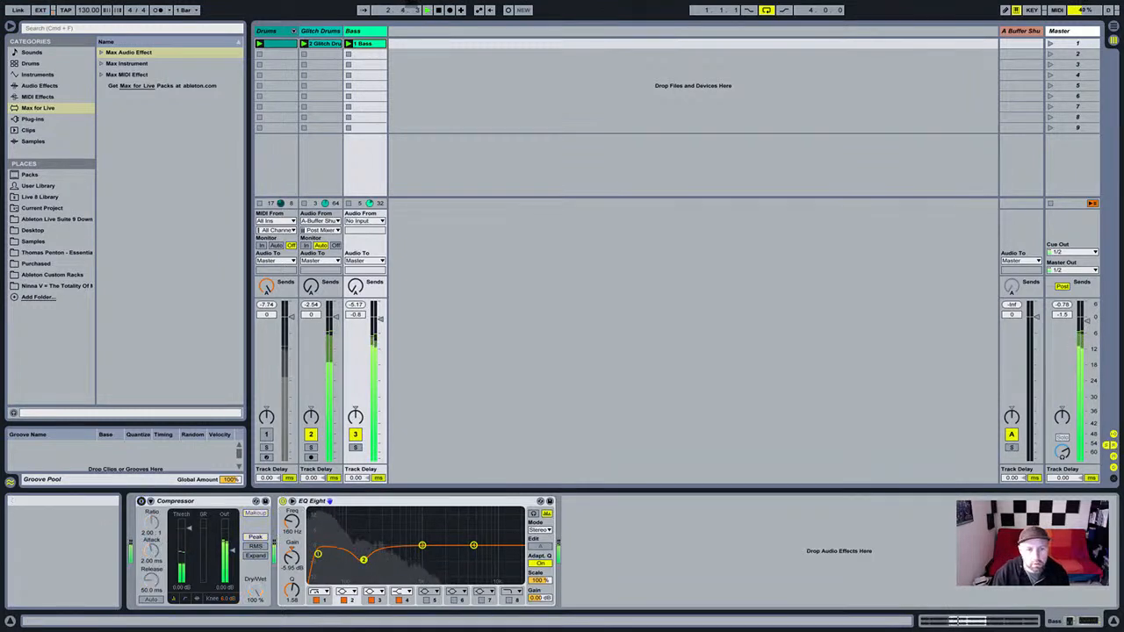
Raise the Glitch Drums EQ low cut to 81.1 Hz and stop playback.
{"action": "left_click", "coordinate": [320, 30]}
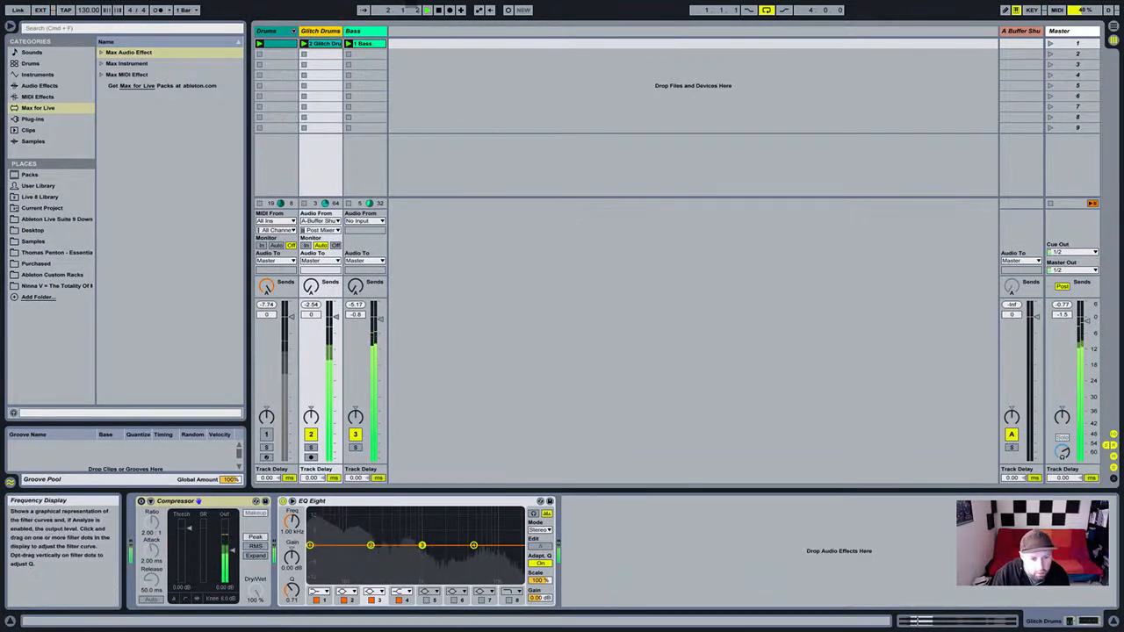
{"action": "left_click_drag", "start_coordinate": [310, 545], "coordinate": [338, 554]}
{"action": "left_click_drag", "start_coordinate": [292, 522], "coordinate": [292, 518]}
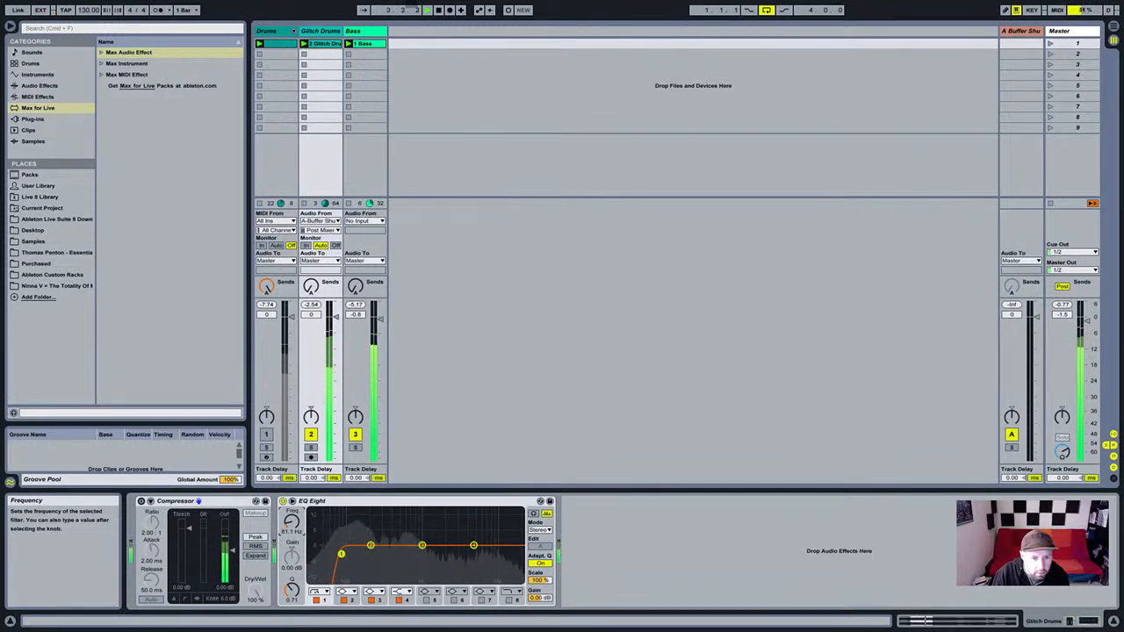
{"action": "key", "text": "space"}
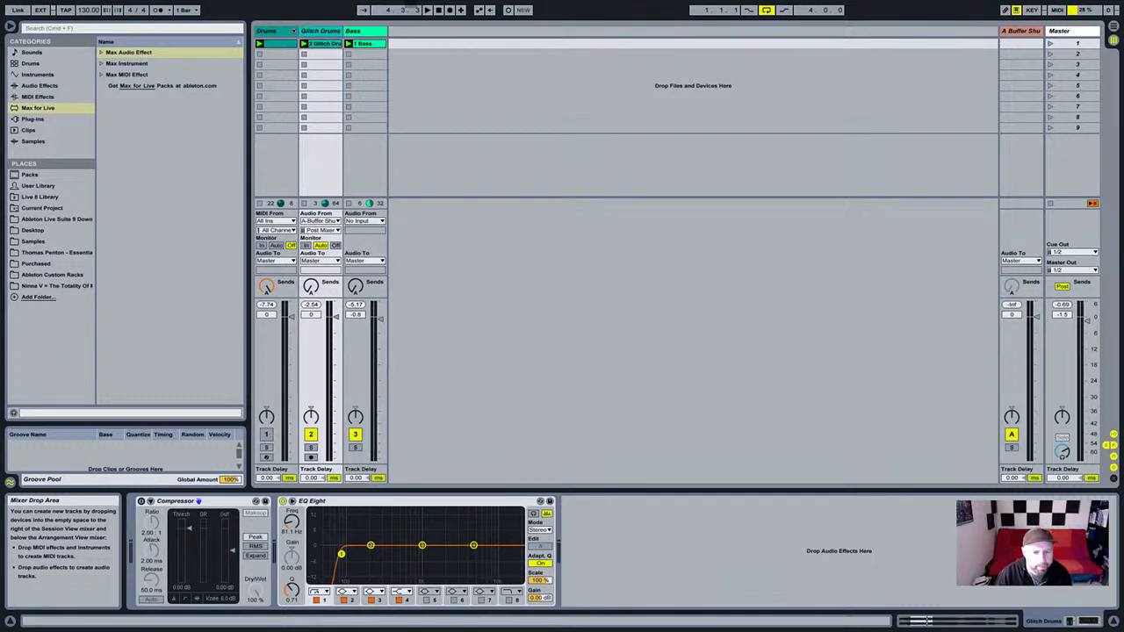
{"action": "left_click", "coordinate": [344, 502]}
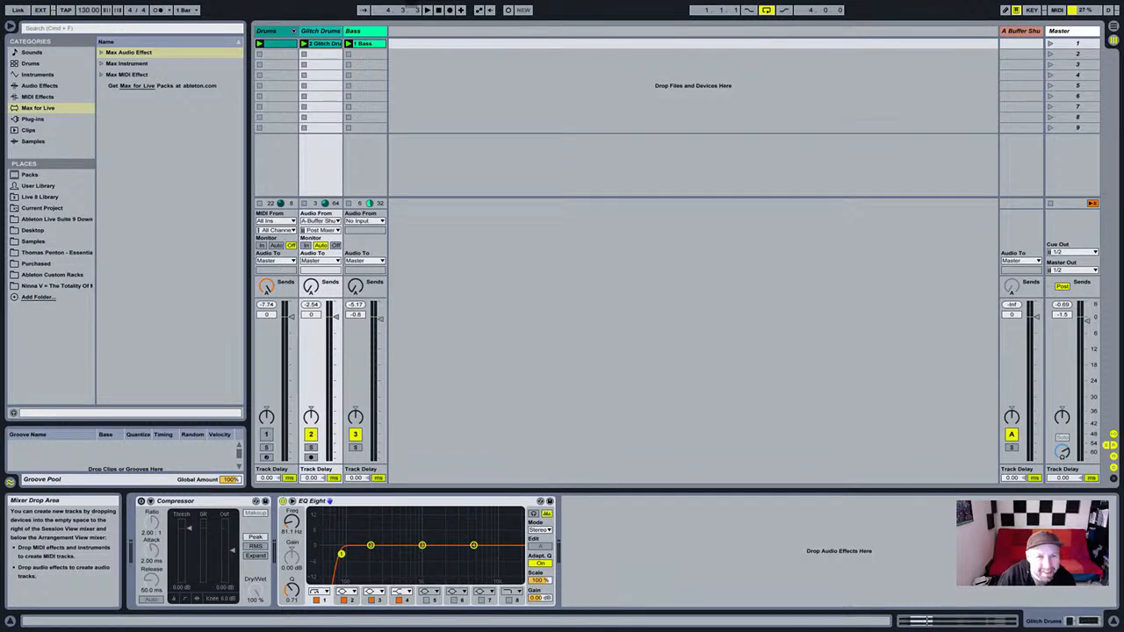
Solo the Glitch Drums track and start playback to audition it.
{"action": "left_click", "coordinate": [364, 30]}
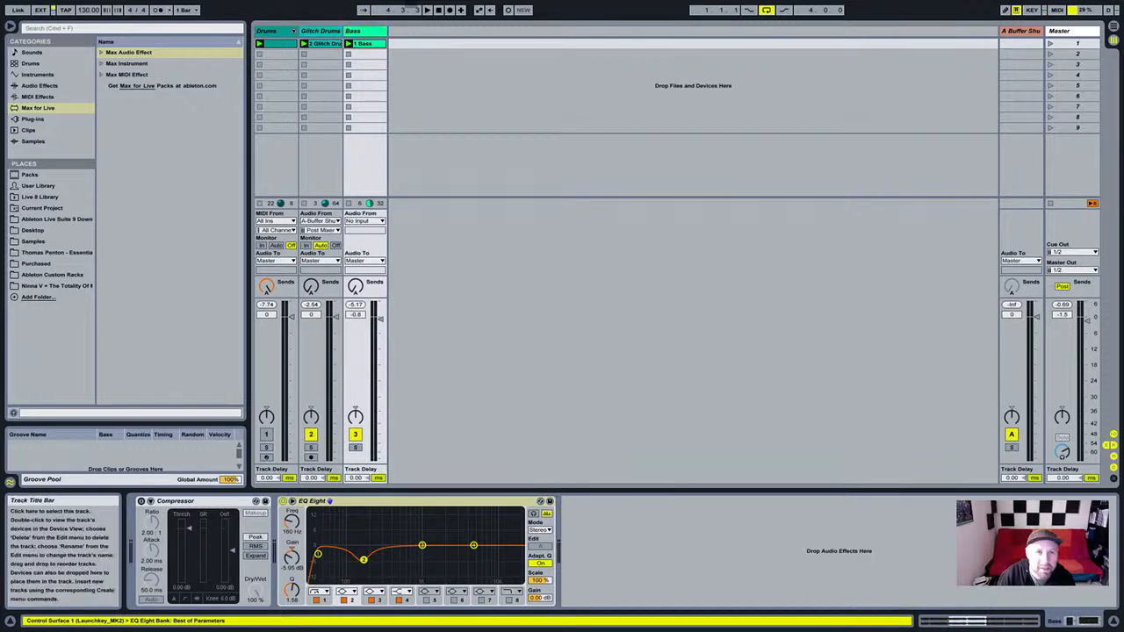
{"action": "left_click", "coordinate": [320, 30]}
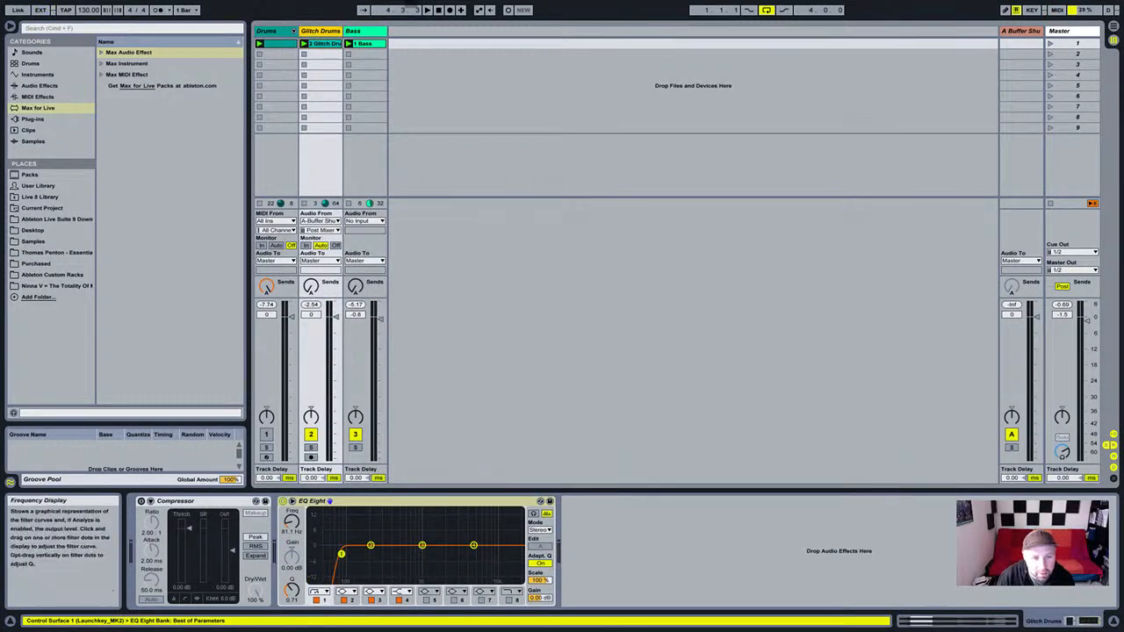
{"action": "left_click", "coordinate": [311, 448]}
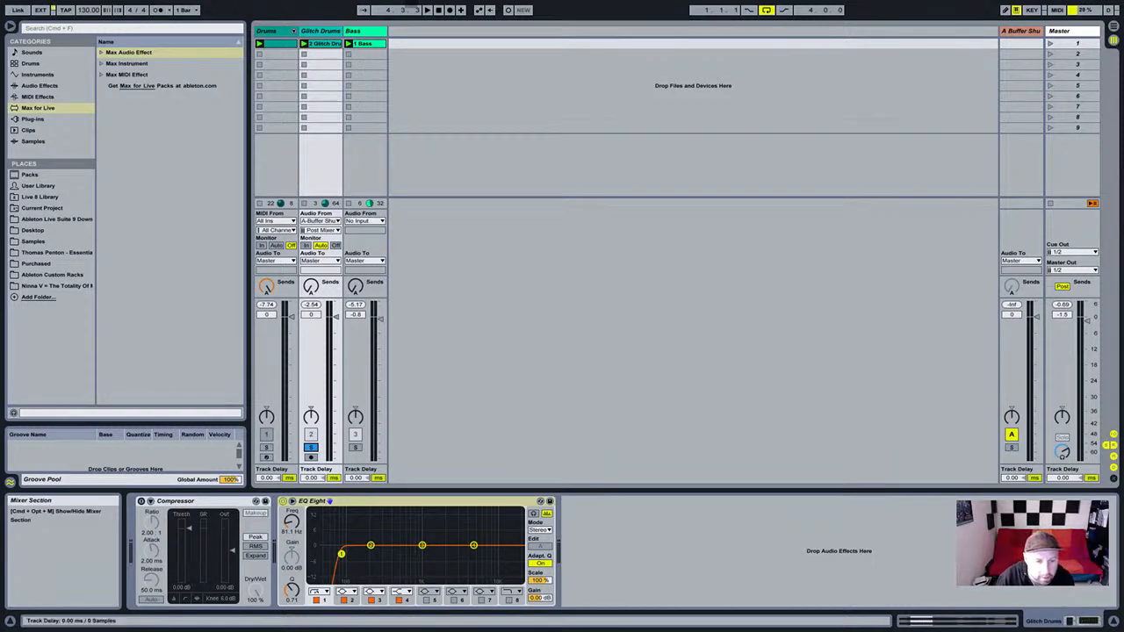
{"action": "key", "text": "space"}
Lower the Glitch Drums EQ Eight low cut to about 59 Hz, then solo Bass instead.
{"action": "left_click_drag", "start_coordinate": [292, 522], "coordinate": [292, 539]}
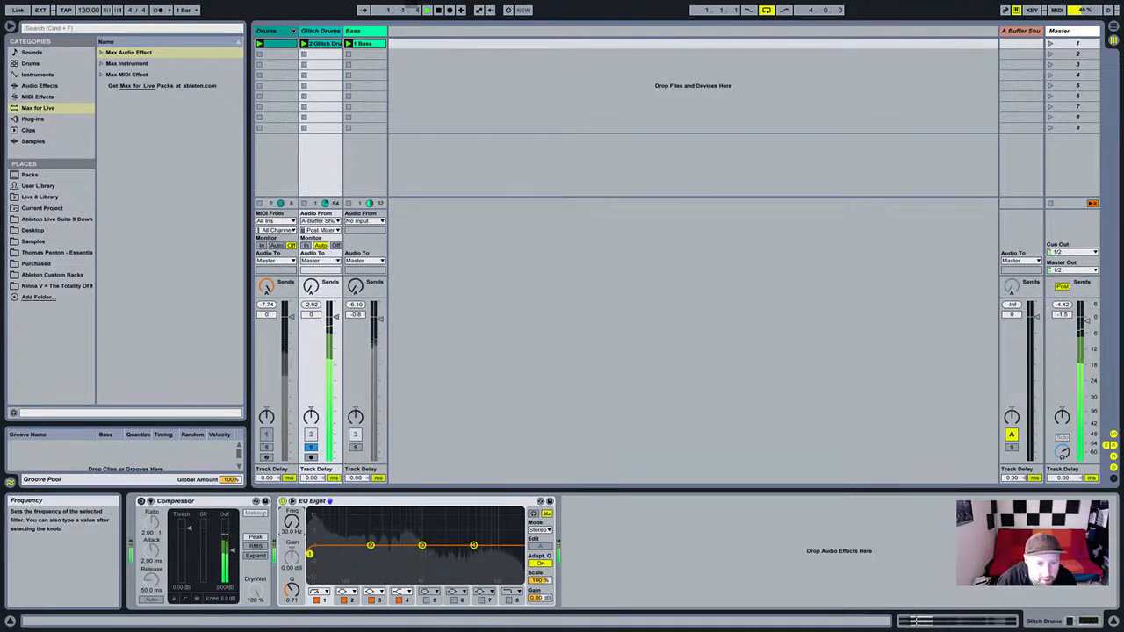
{"action": "left_click_drag", "start_coordinate": [292, 523], "coordinate": [292, 521]}
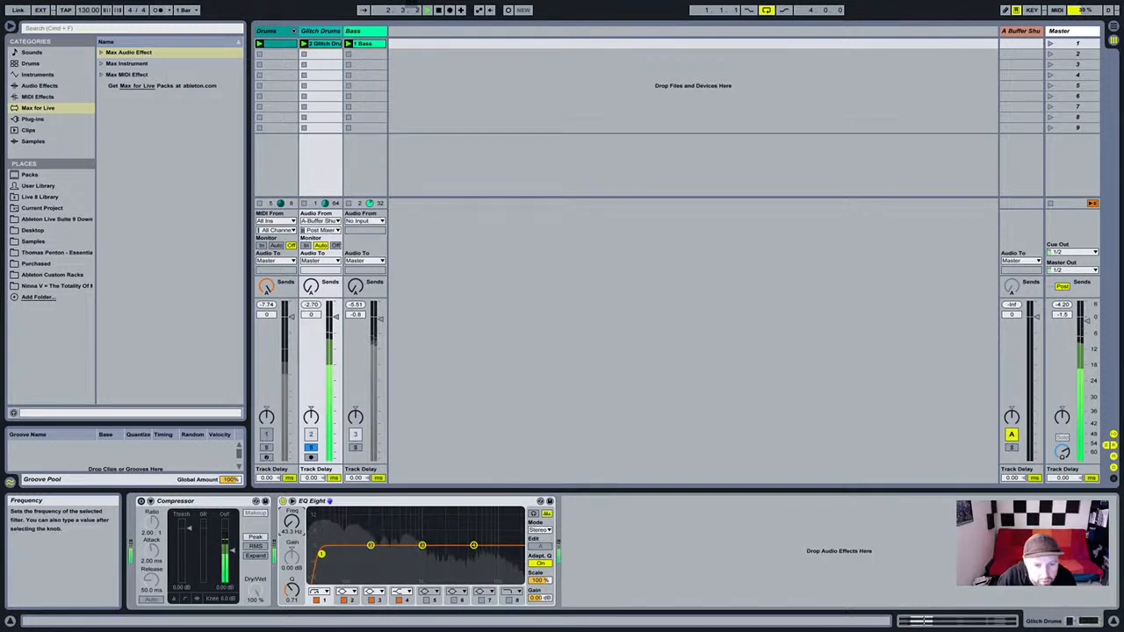
{"action": "left_click_drag", "start_coordinate": [292, 522], "coordinate": [292, 520]}
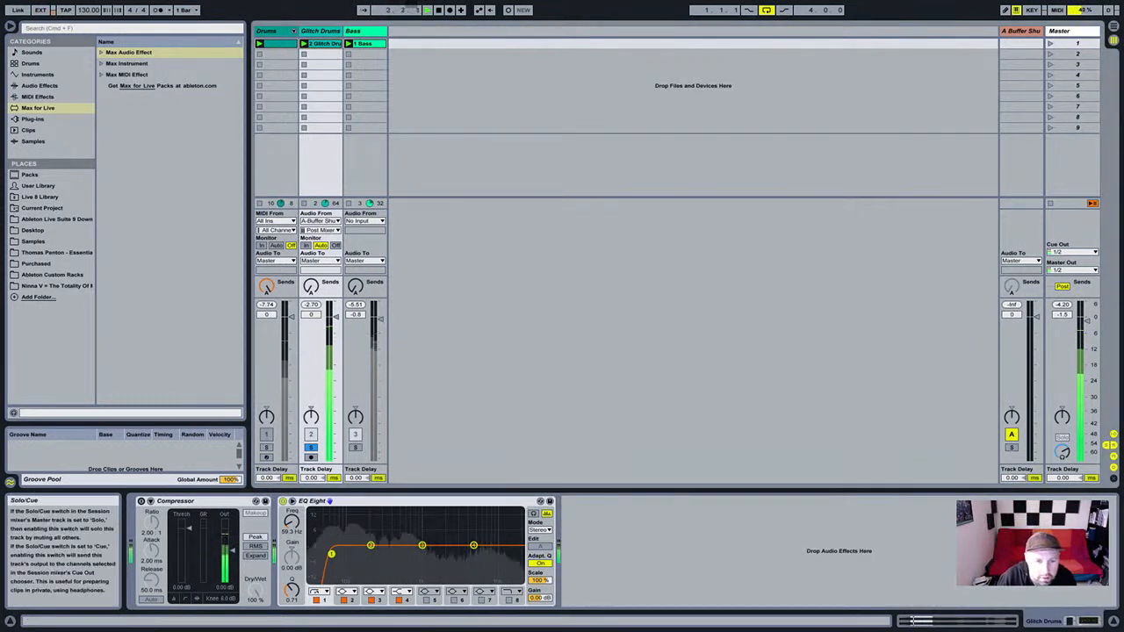
{"action": "left_click", "coordinate": [355, 447]}
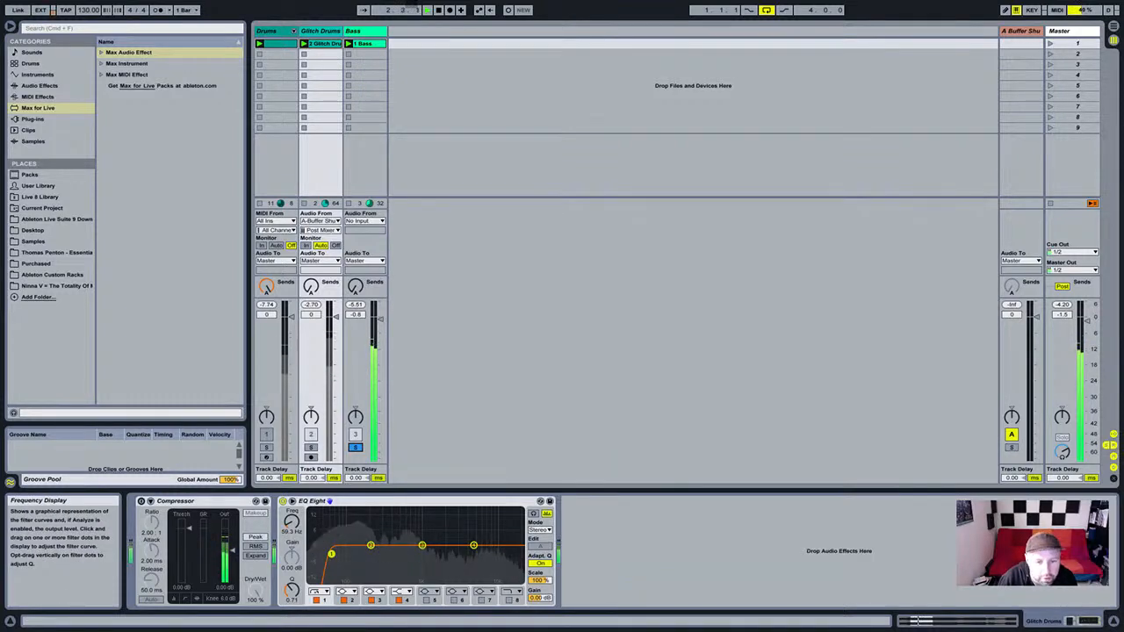
Move the Bass EQ Eight dip up to 177 Hz and set its low cut to 40 Hz.
{"action": "left_click", "coordinate": [363, 31]}
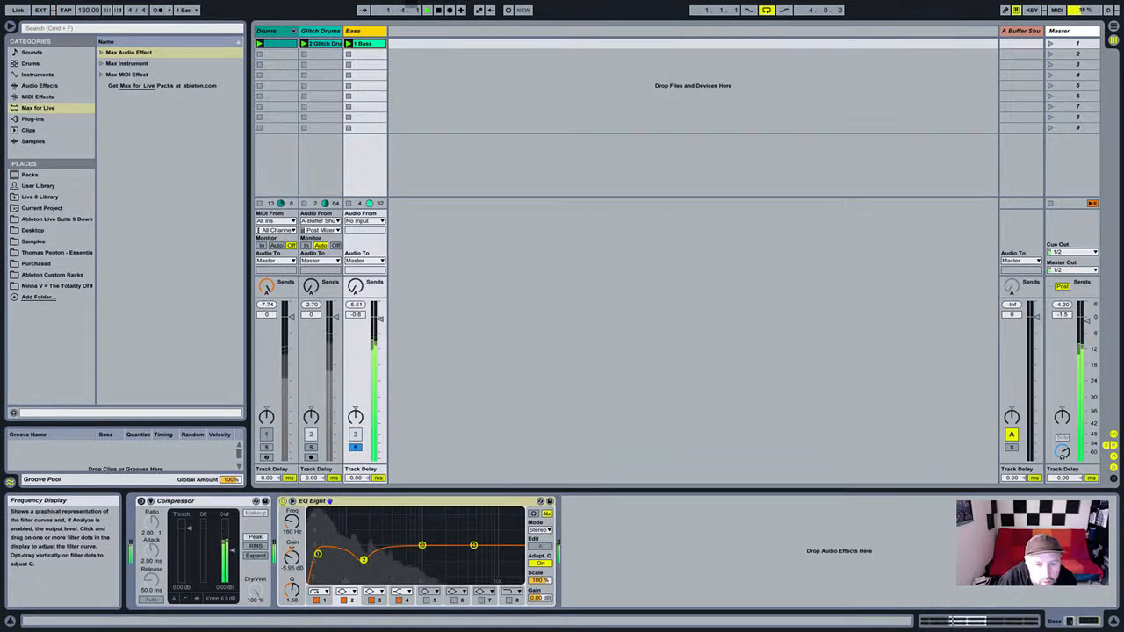
{"action": "left_click_drag", "start_coordinate": [363, 560], "coordinate": [367, 560]}
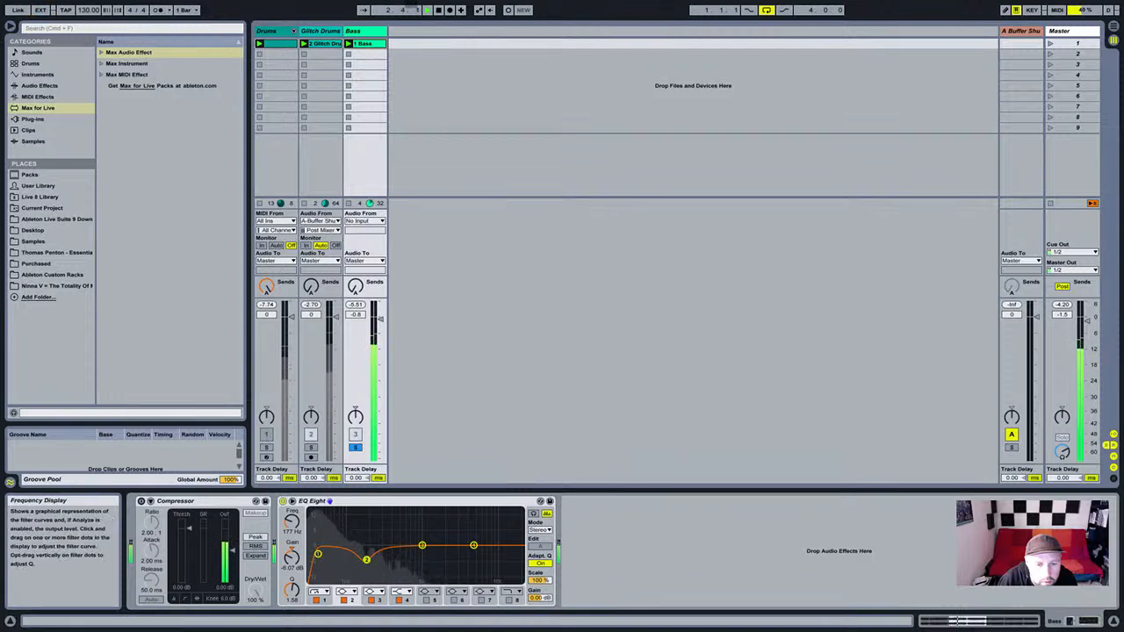
{"action": "left_click", "coordinate": [318, 555]}
{"action": "left_click_drag", "start_coordinate": [292, 522], "coordinate": [292, 512]}
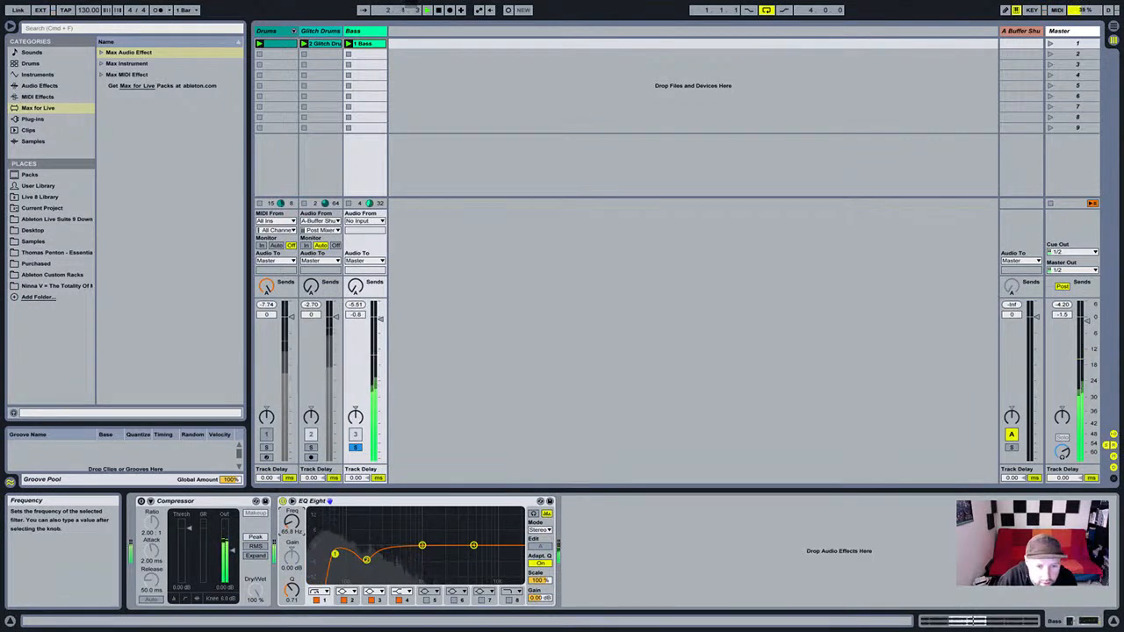
{"action": "left_click_drag", "start_coordinate": [292, 521], "coordinate": [291, 532]}
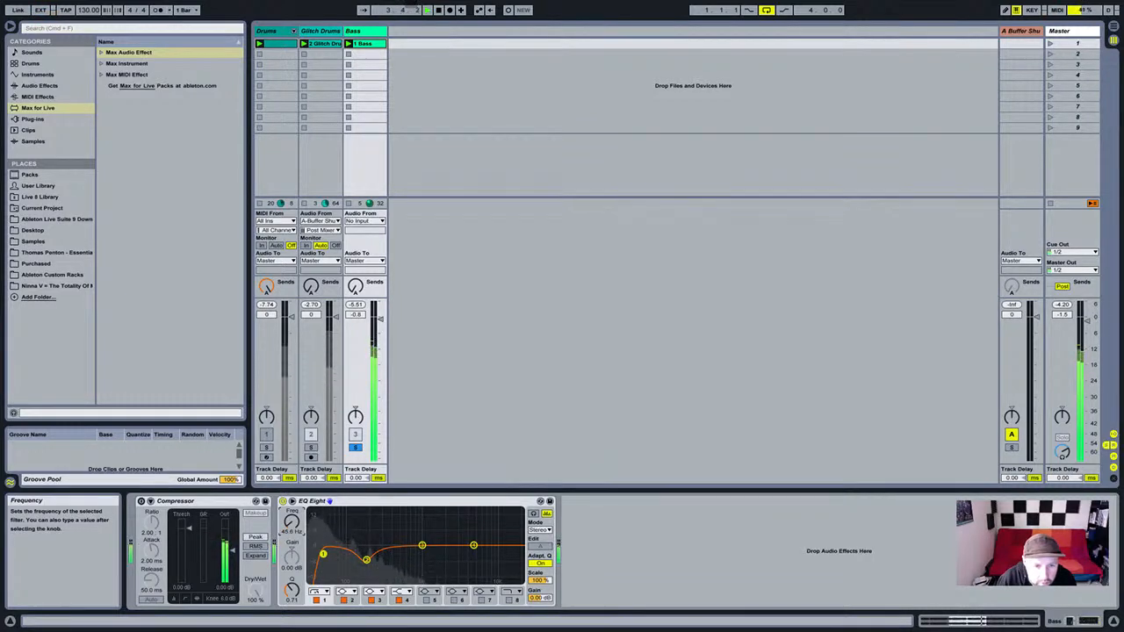
{"action": "left_click_drag", "start_coordinate": [292, 523], "coordinate": [292, 525]}
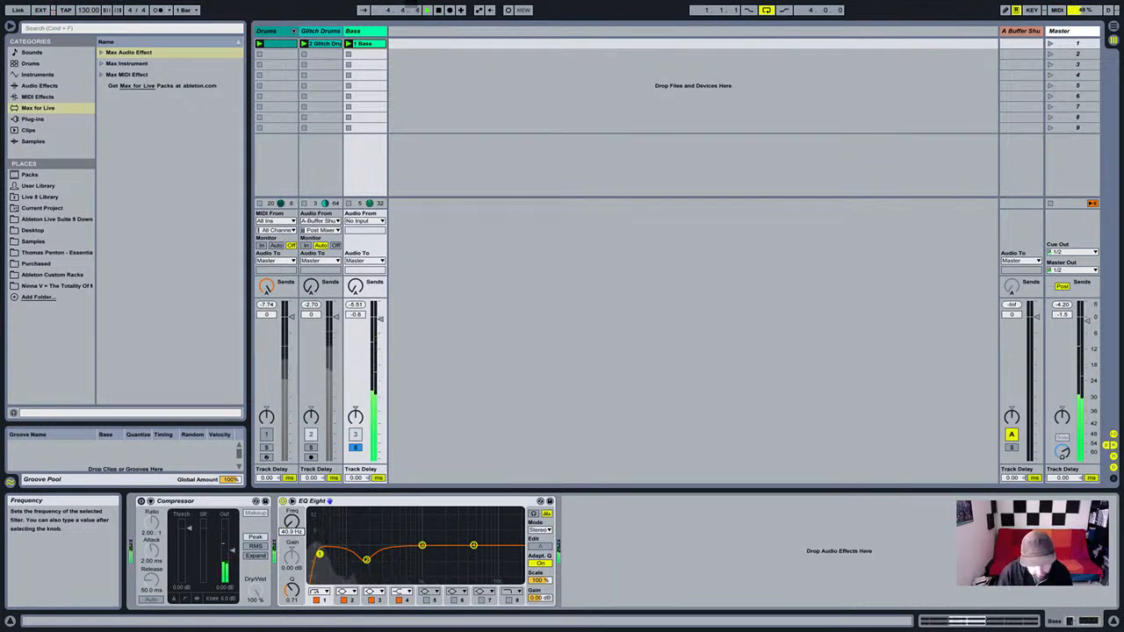
{"action": "type", "text": "40"}
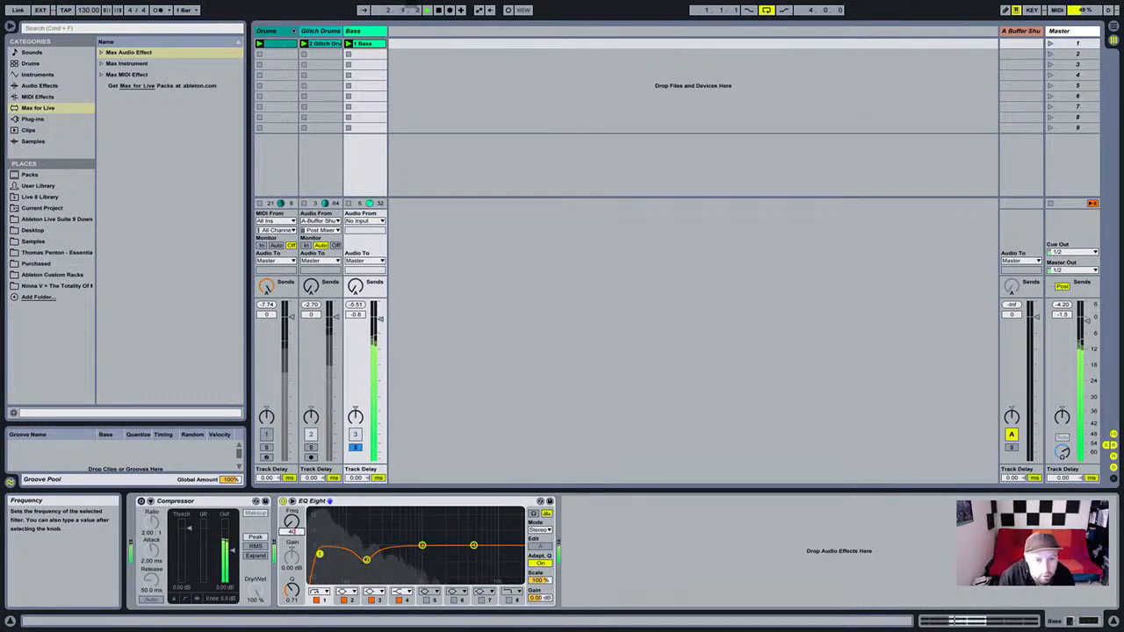
{"action": "key", "text": "Return"}
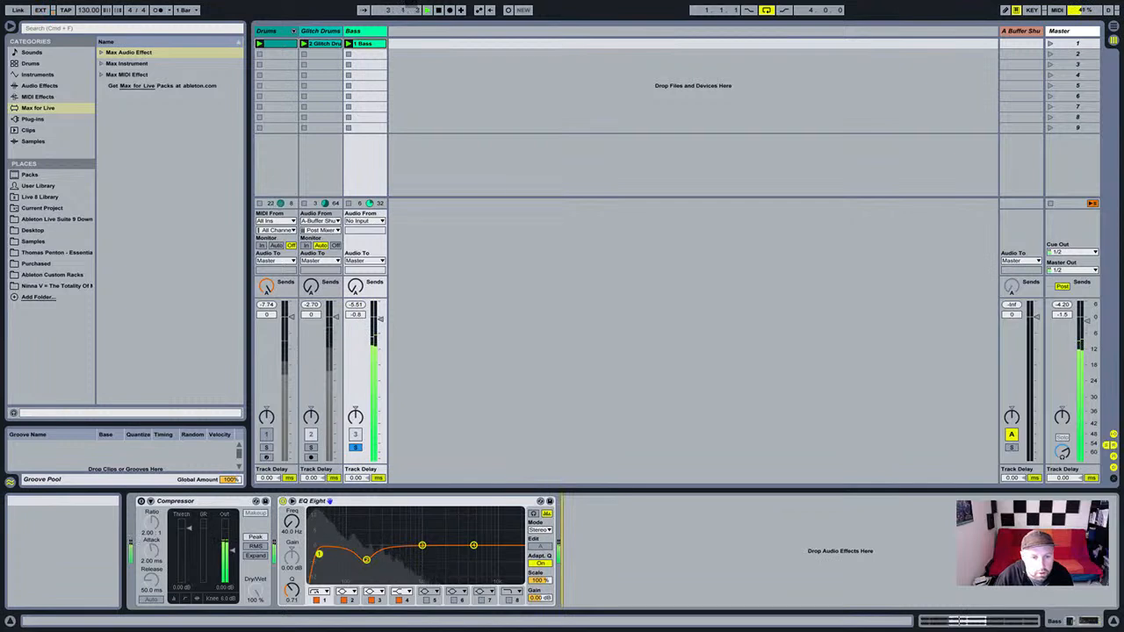
Unsolo the Bass so drums and bass play together.
{"action": "left_click", "coordinate": [356, 447]}
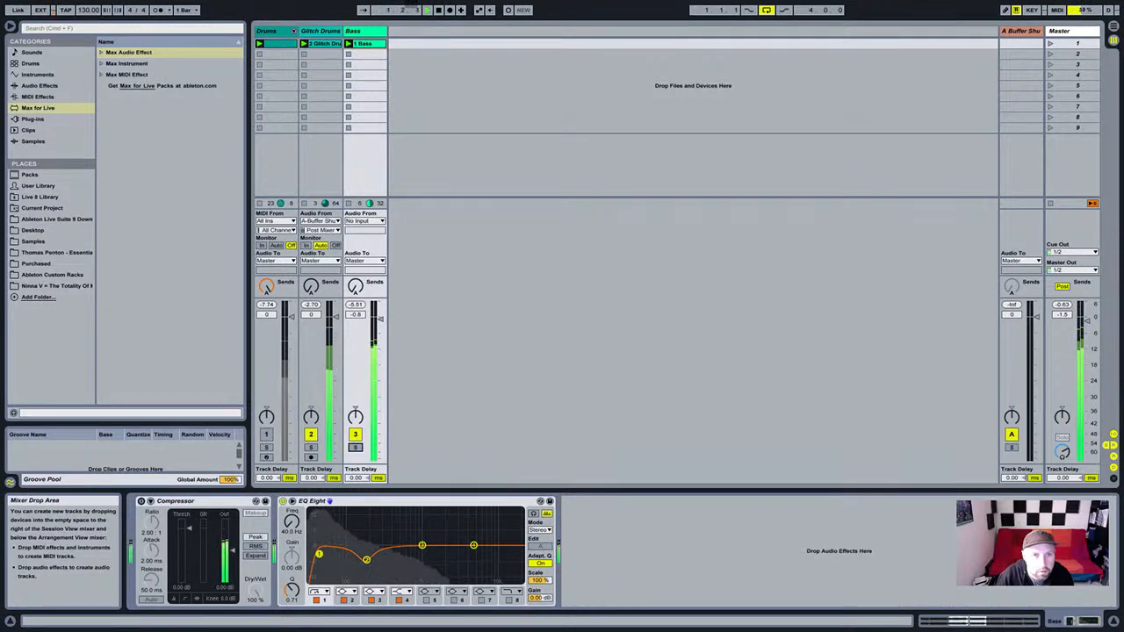
{"action": "left_click", "coordinate": [320, 31]}
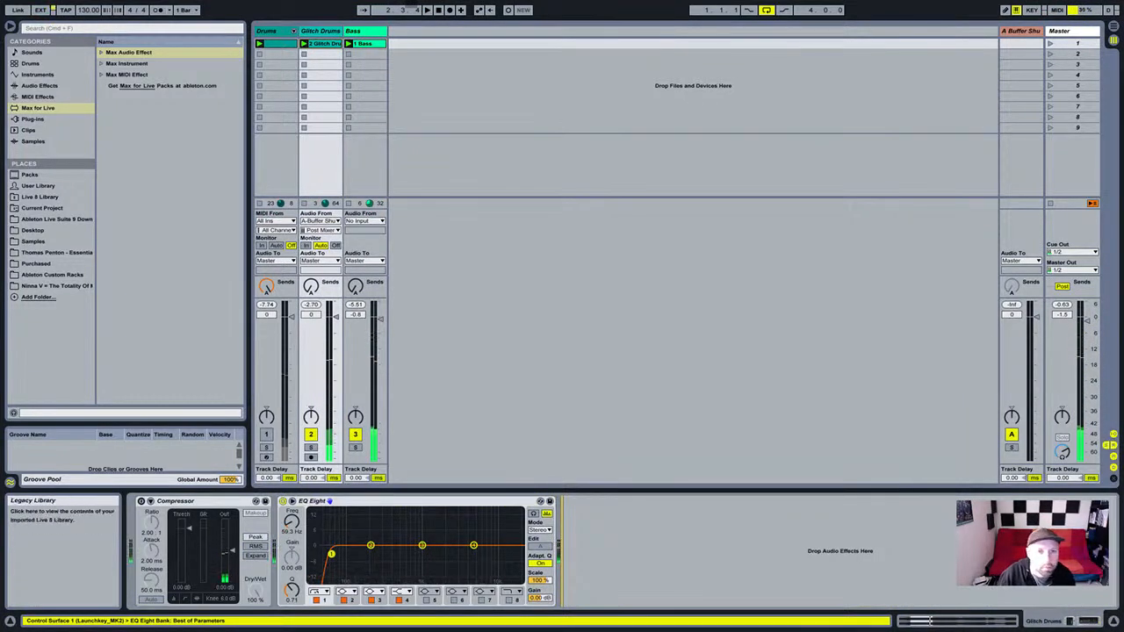
{"action": "key", "text": "Right"}
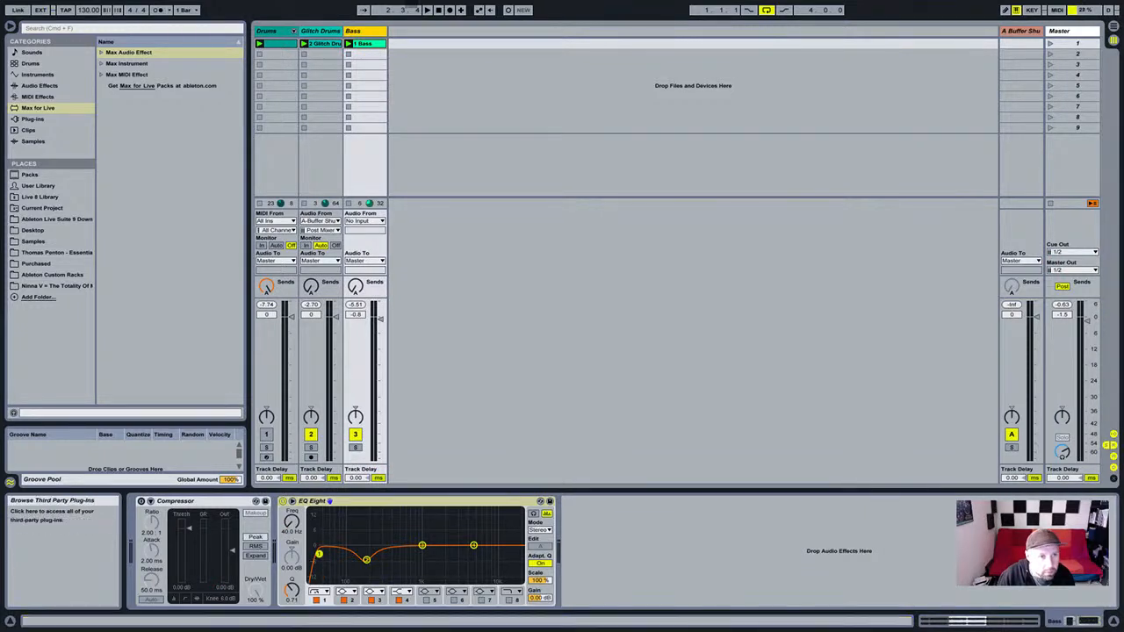
{"action": "left_click", "coordinate": [40, 86]}
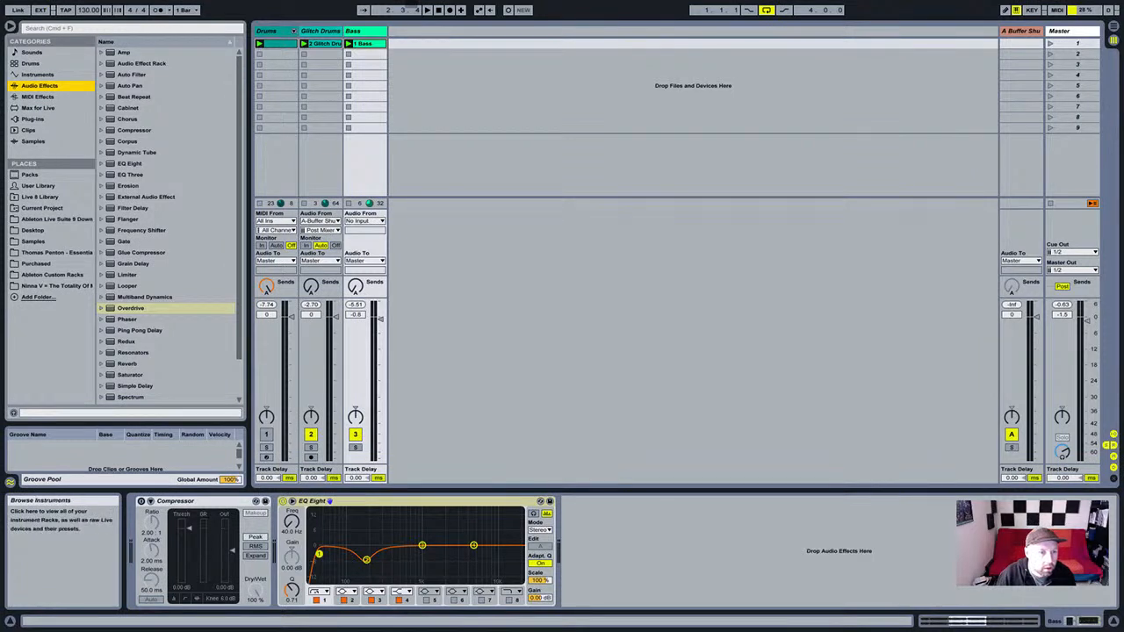
{"action": "scroll", "coordinate": [167, 225], "scroll_direction": "down", "scroll_amount": 3}
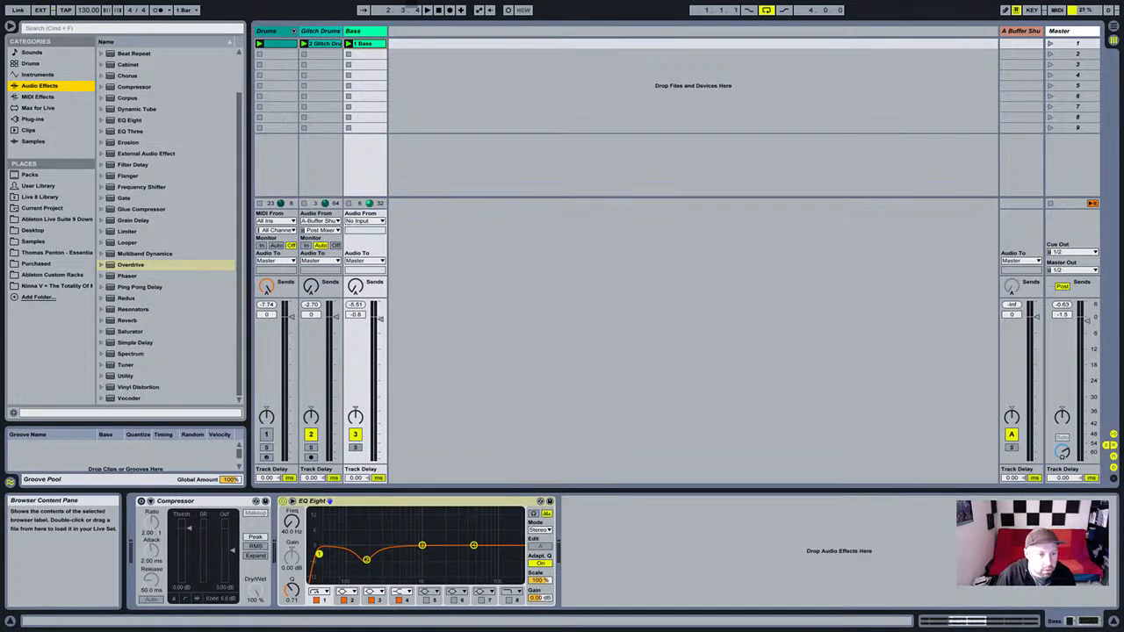
{"action": "left_click", "coordinate": [102, 375]}
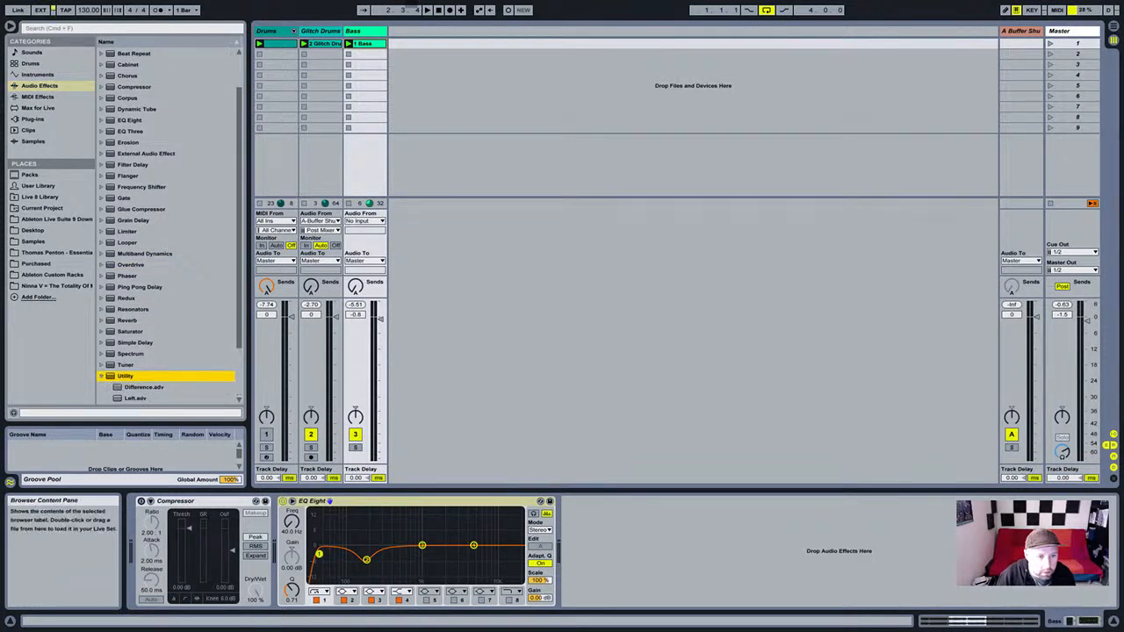
{"action": "scroll", "coordinate": [141, 375], "scroll_direction": "down", "scroll_amount": 4}
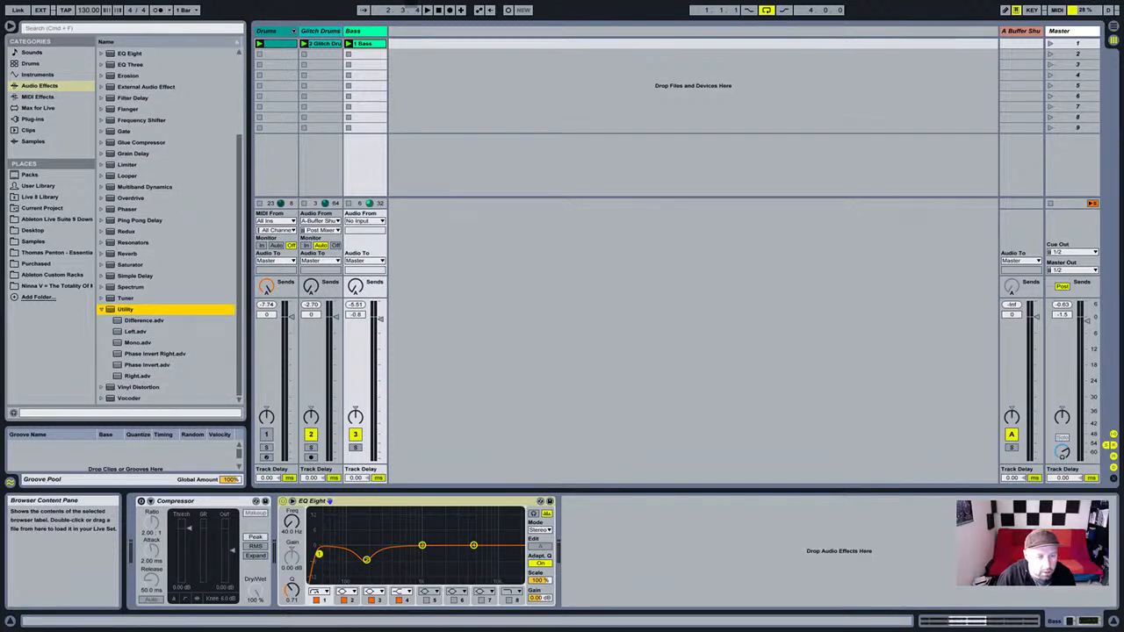
{"action": "left_click", "coordinate": [138, 342]}
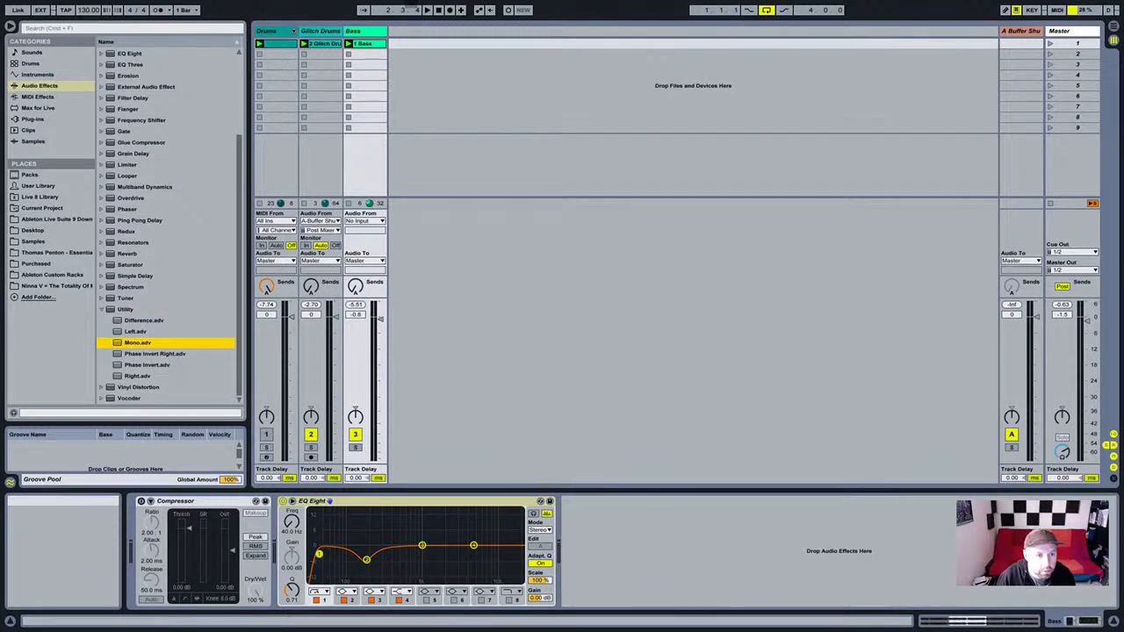
{"action": "left_click_drag", "start_coordinate": [138, 343], "coordinate": [145, 545]}
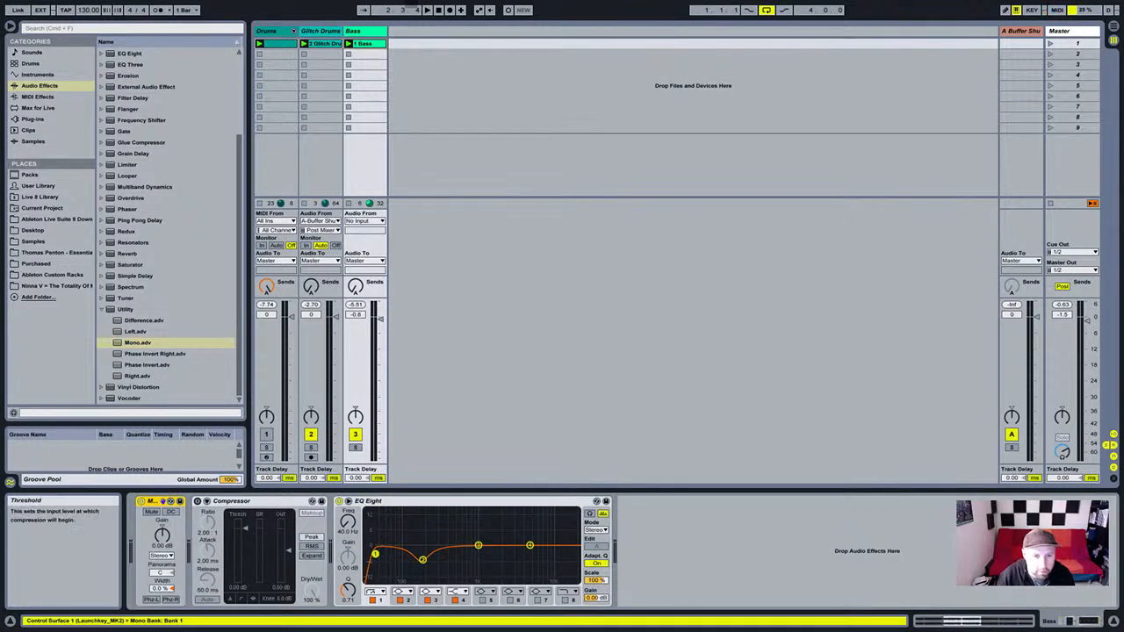
{"action": "key", "text": "space"}
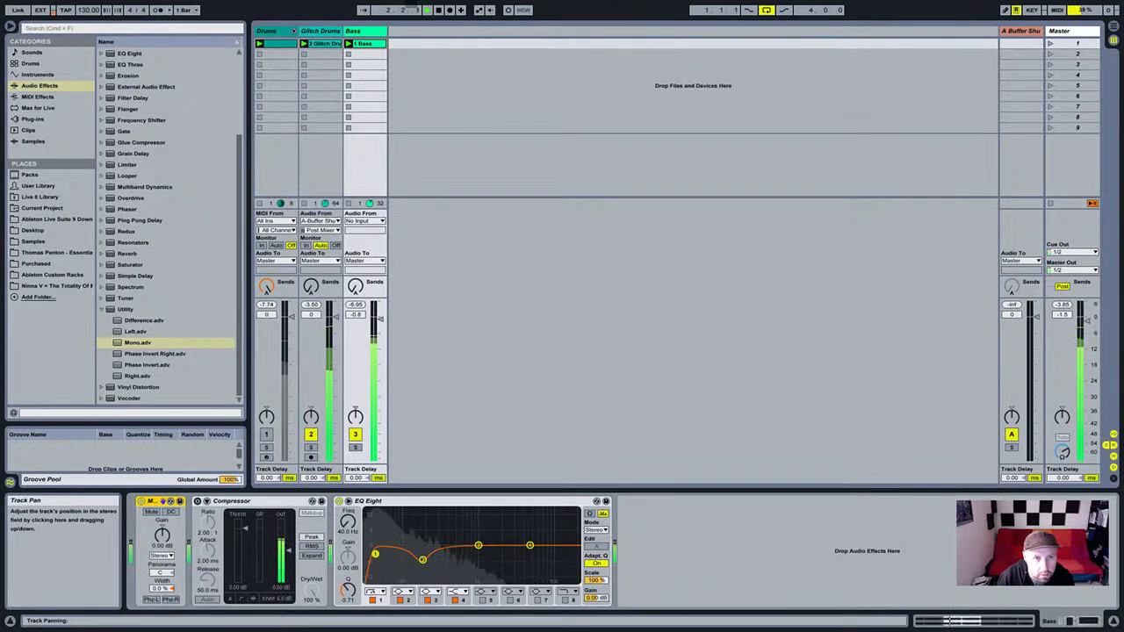
{"action": "left_click", "coordinate": [321, 30]}
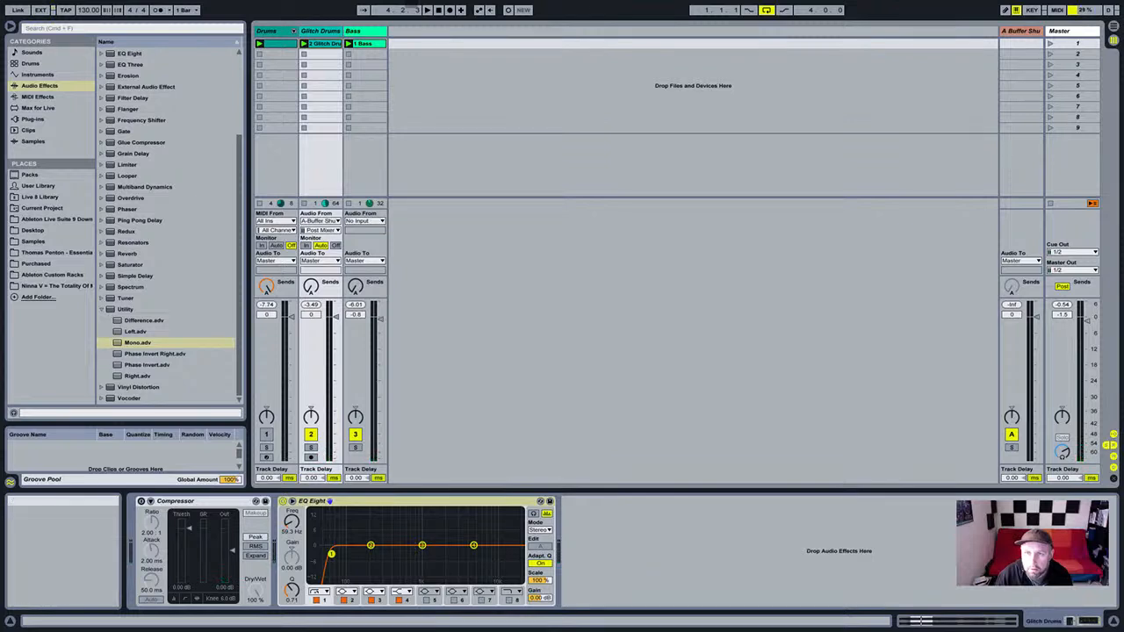
{"action": "left_click", "coordinate": [1061, 31]}
{"action": "left_click", "coordinate": [138, 342]}
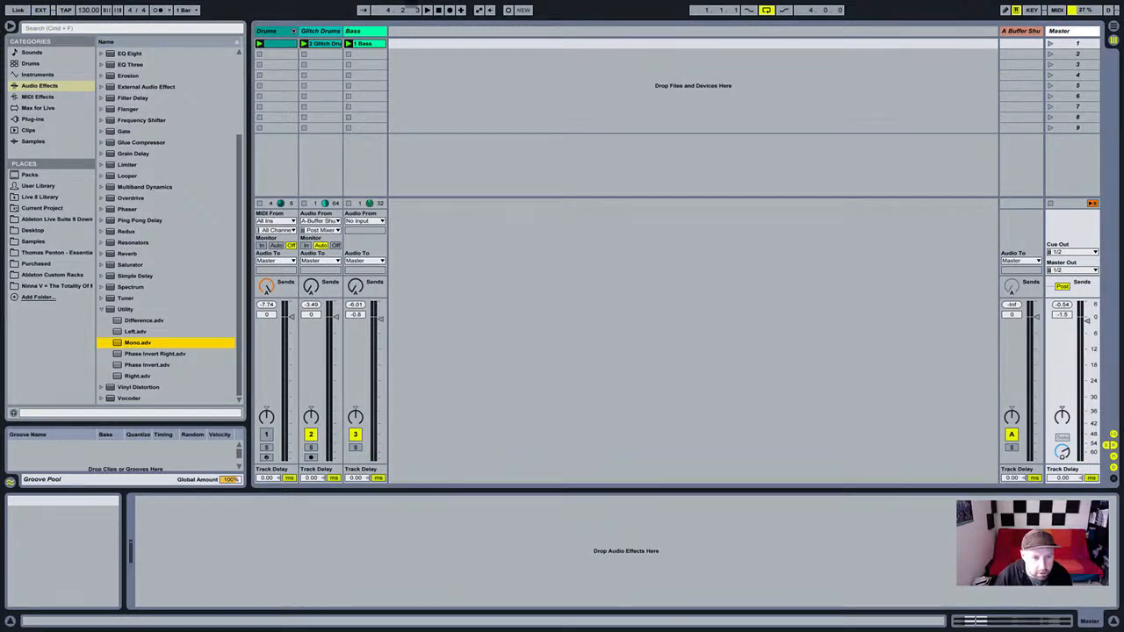
{"action": "left_click", "coordinate": [1061, 30]}
{"action": "left_click_drag", "start_coordinate": [138, 343], "coordinate": [264, 549]}
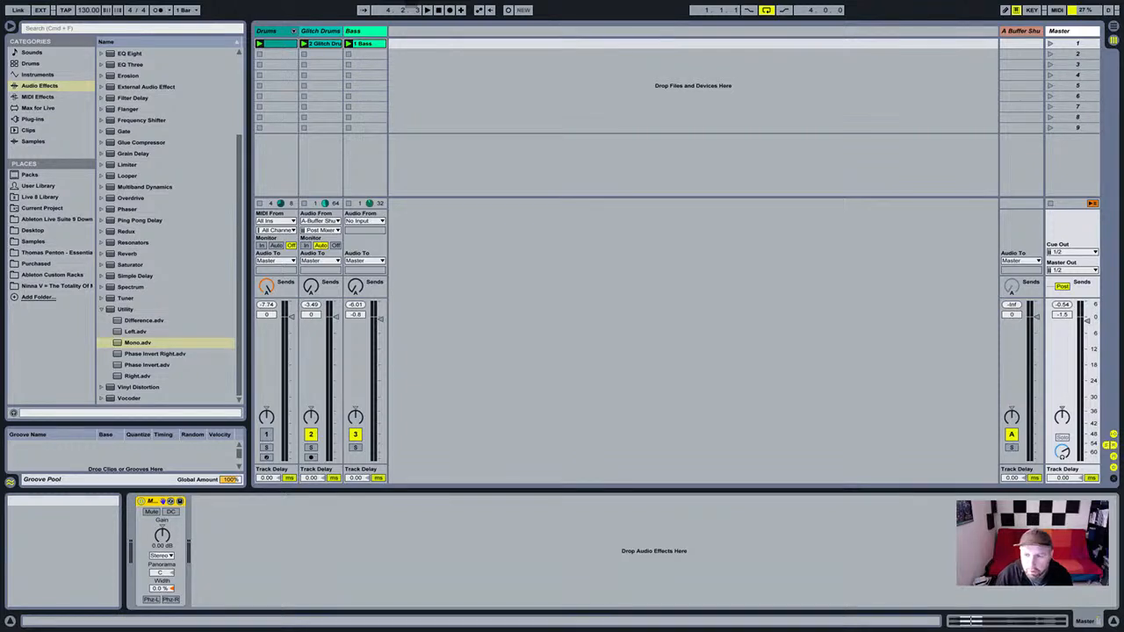
{"action": "left_click", "coordinate": [422, 551]}
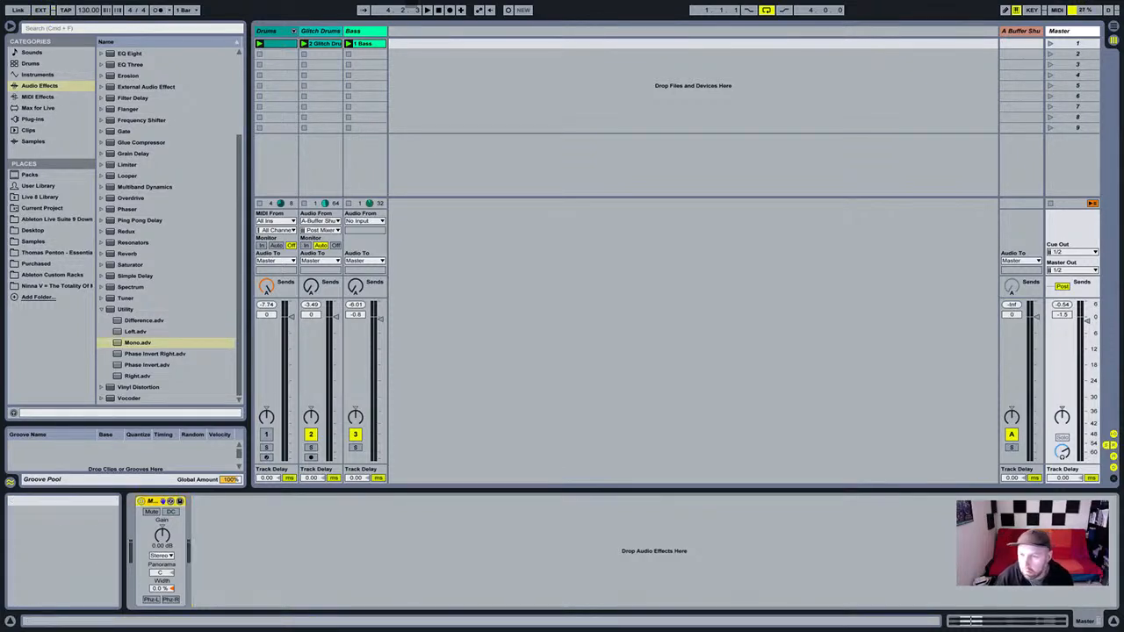
{"action": "key", "text": "space"}
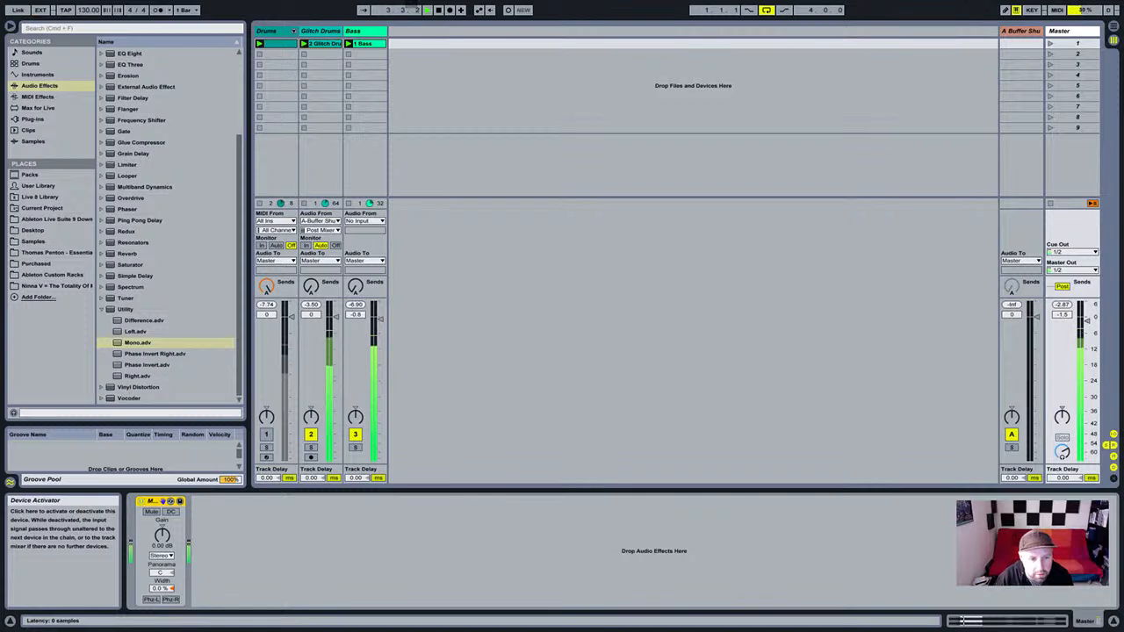
{"action": "left_click", "coordinate": [141, 501]}
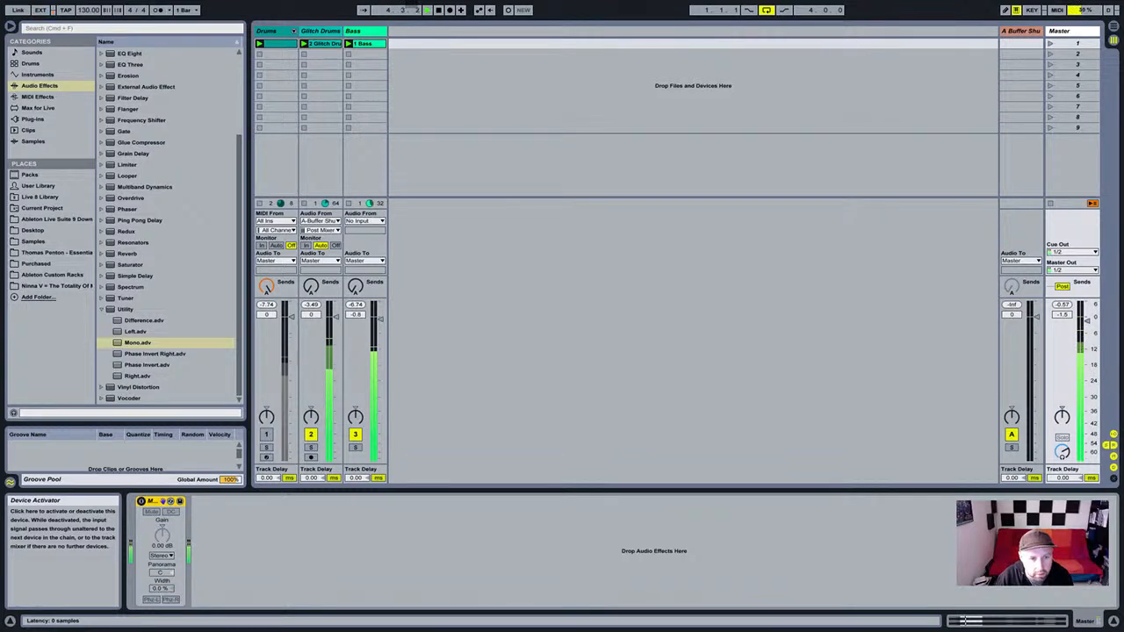
{"action": "left_click", "coordinate": [140, 502]}
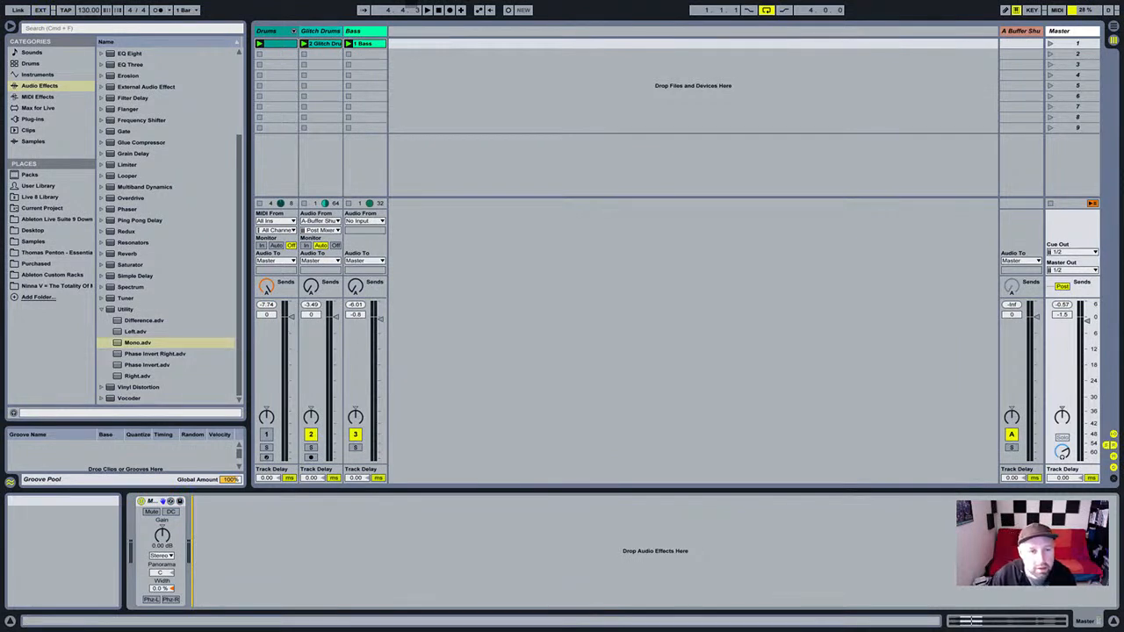
Copy the Glitch Drums Compressor and EQ Eight onto the Bass chain after Mono, then switch to Reason.
{"action": "left_click", "coordinate": [361, 32]}
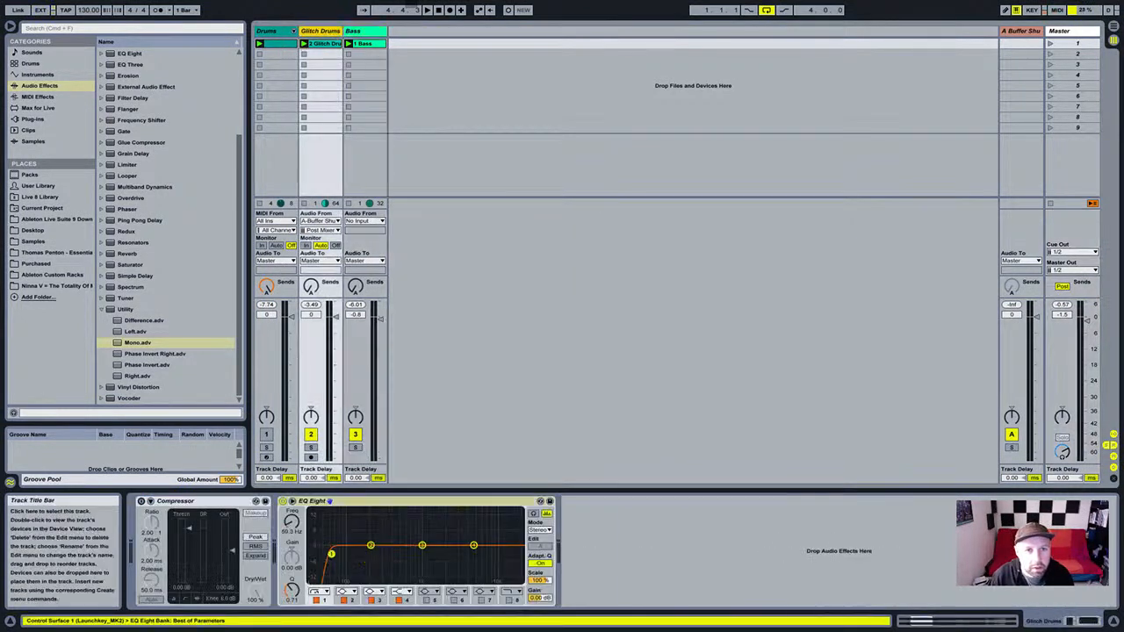
{"action": "left_click", "coordinate": [158, 501]}
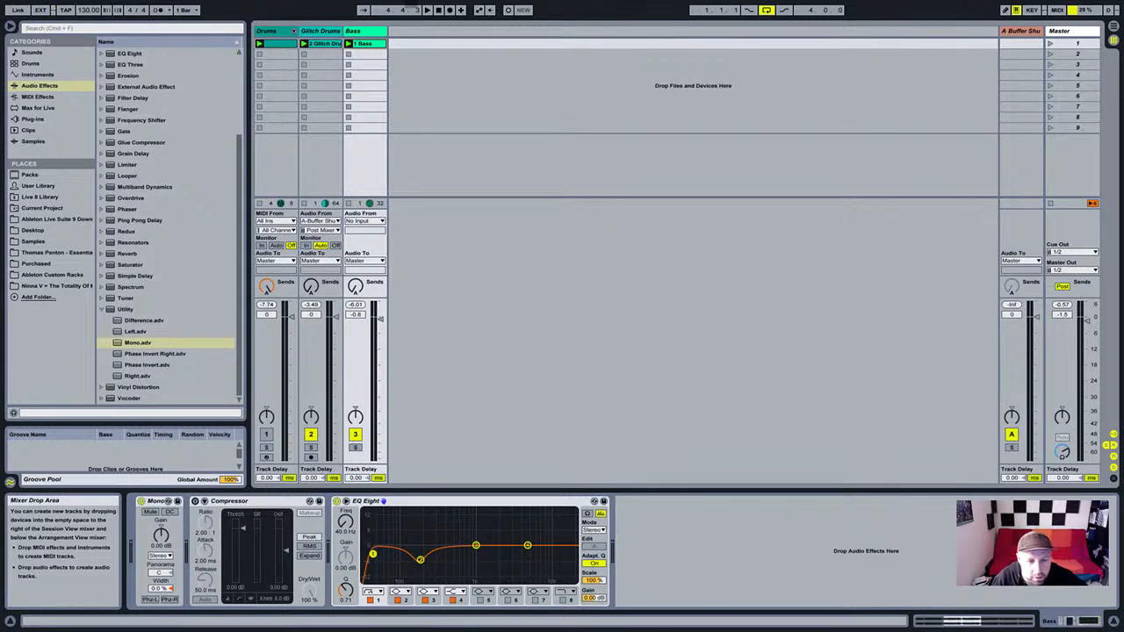
{"action": "key", "text": "super+Tab"}
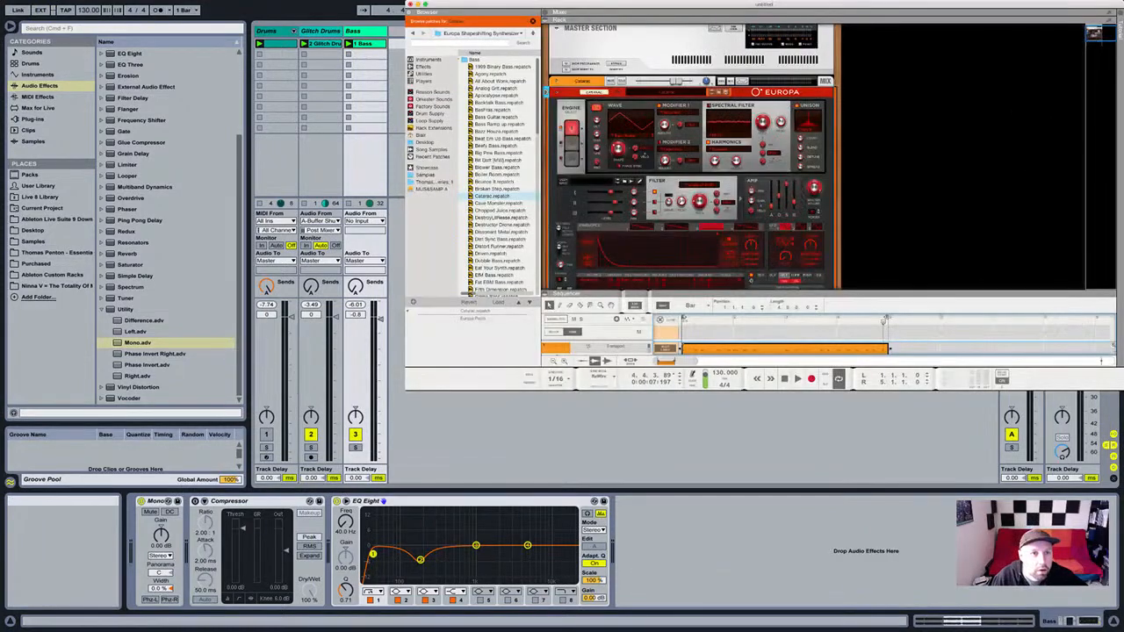
Make Reason full screen, fold the Catarac Europa synth and mute its mixer channel.
{"action": "key", "text": "ctrl+super+f"}
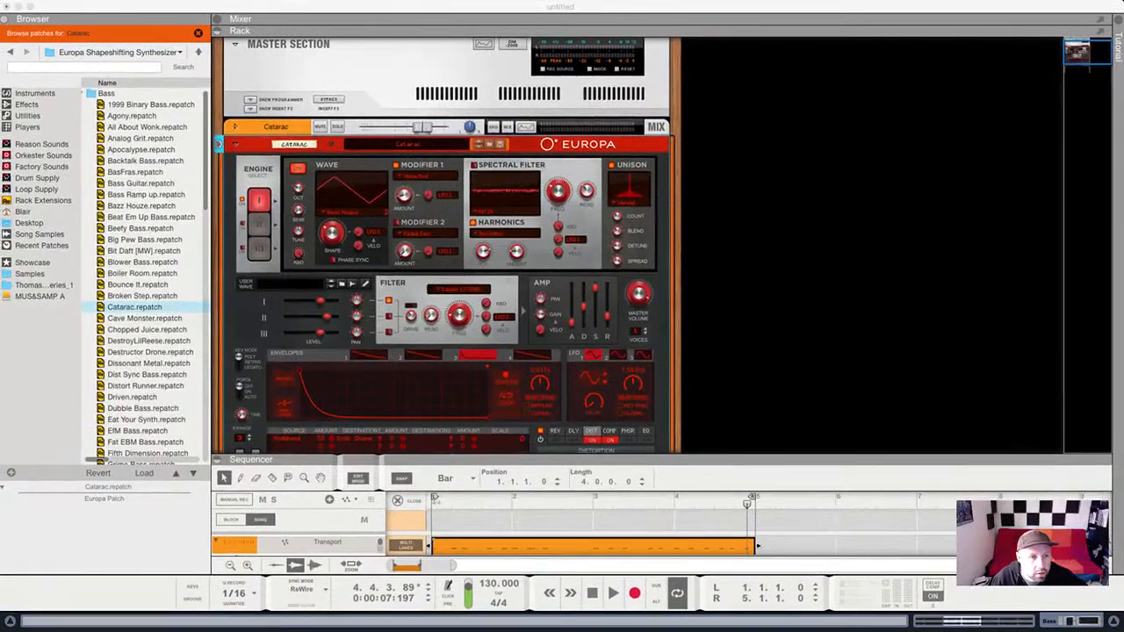
{"action": "left_click", "coordinate": [843, 246]}
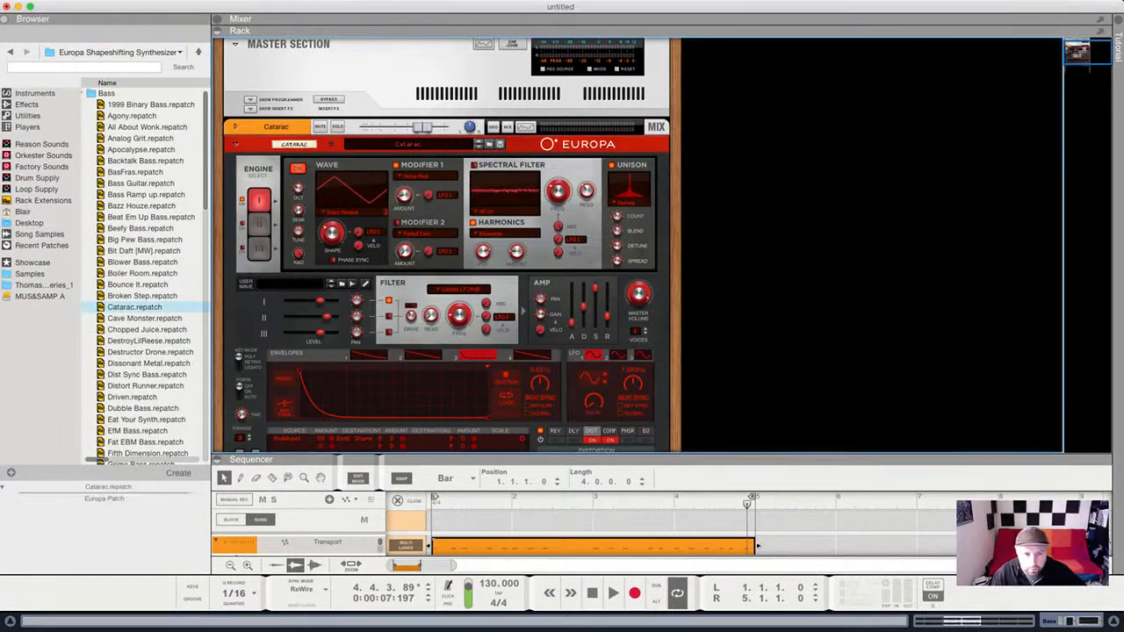
{"action": "left_click", "coordinate": [235, 144]}
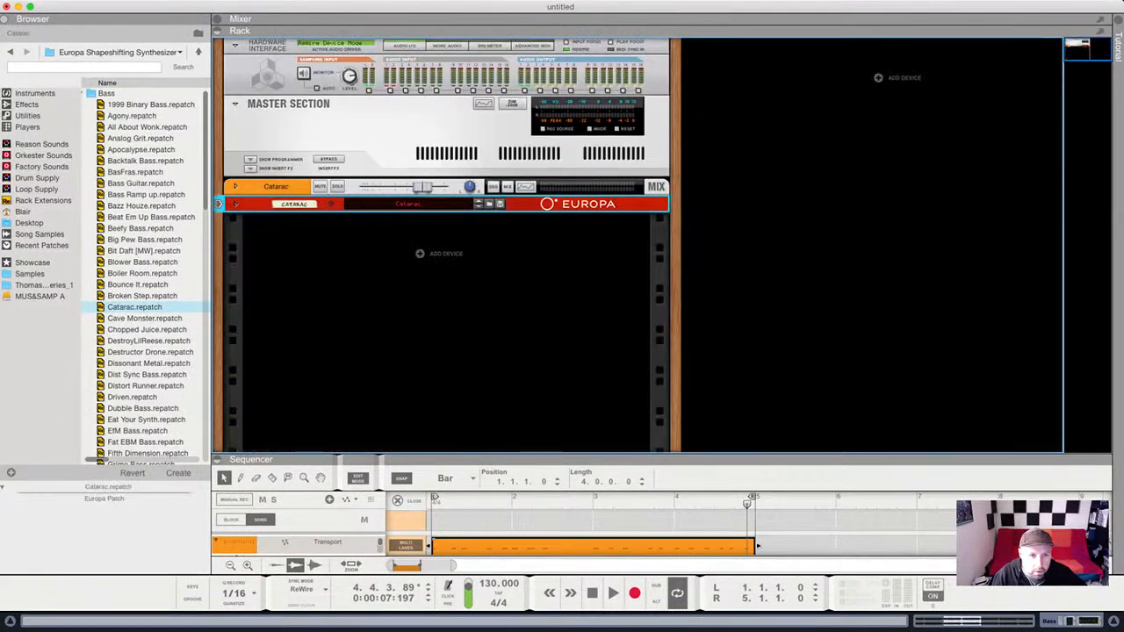
{"action": "left_click", "coordinate": [656, 186]}
{"action": "left_click", "coordinate": [633, 204]}
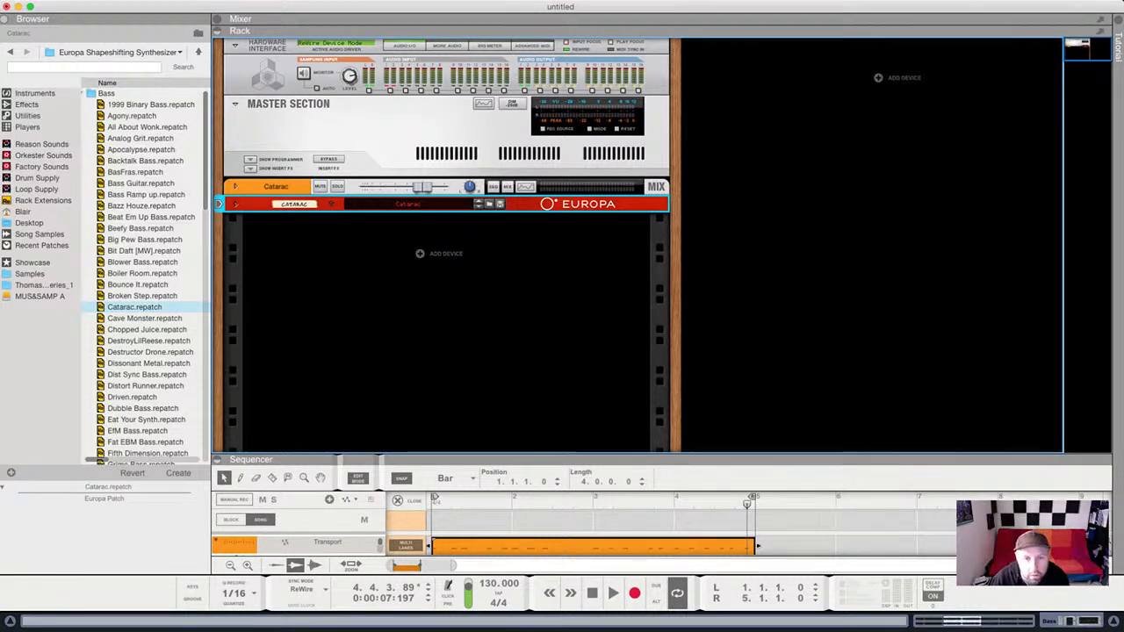
{"action": "left_click_drag", "start_coordinate": [598, 455], "coordinate": [597, 140]}
{"action": "left_click_drag", "start_coordinate": [421, 142], "coordinate": [421, 419]}
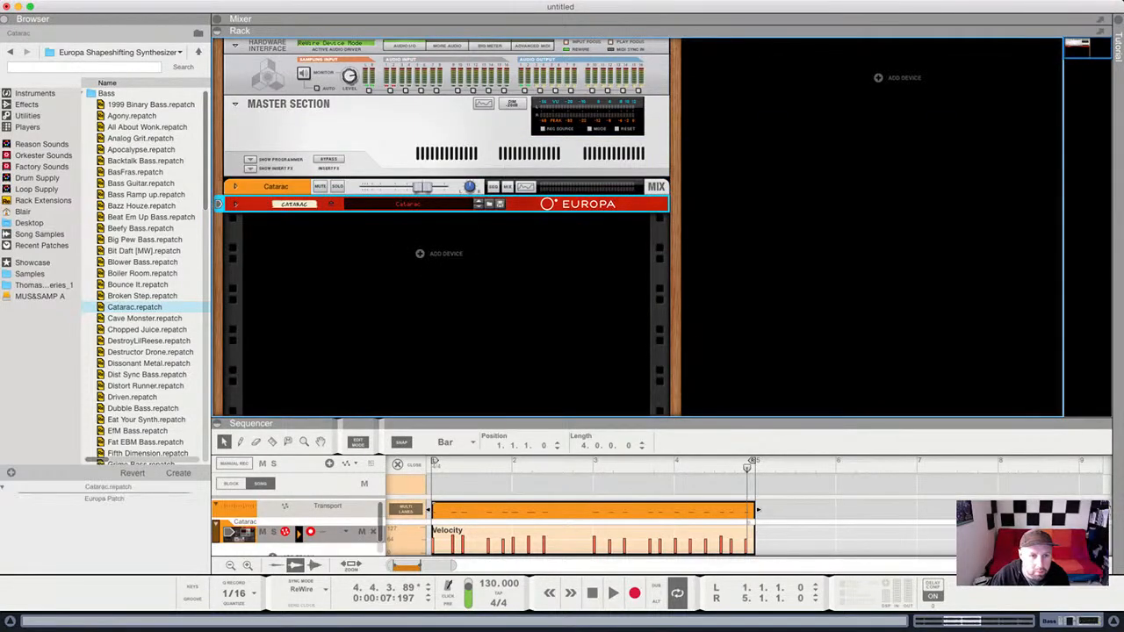
{"action": "left_click", "coordinate": [321, 186]}
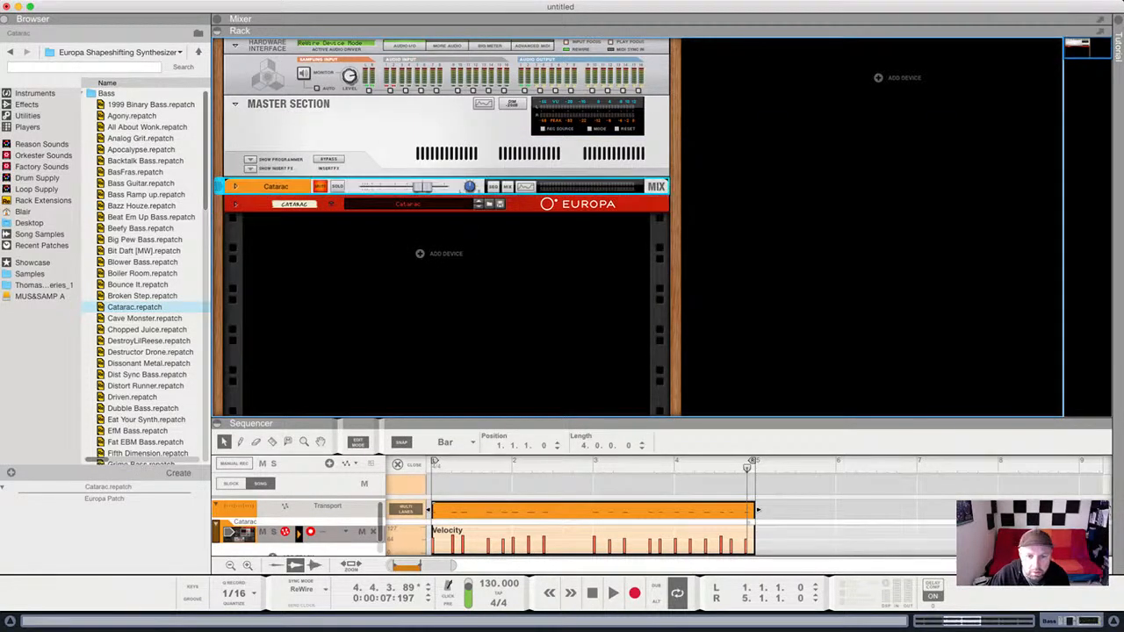
{"action": "left_click_drag", "start_coordinate": [562, 422], "coordinate": [562, 457]}
Add a Thor synthesizer to the rack from the Instruments browser.
{"action": "scroll", "coordinate": [143, 276], "scroll_direction": "left", "scroll_amount": 1}
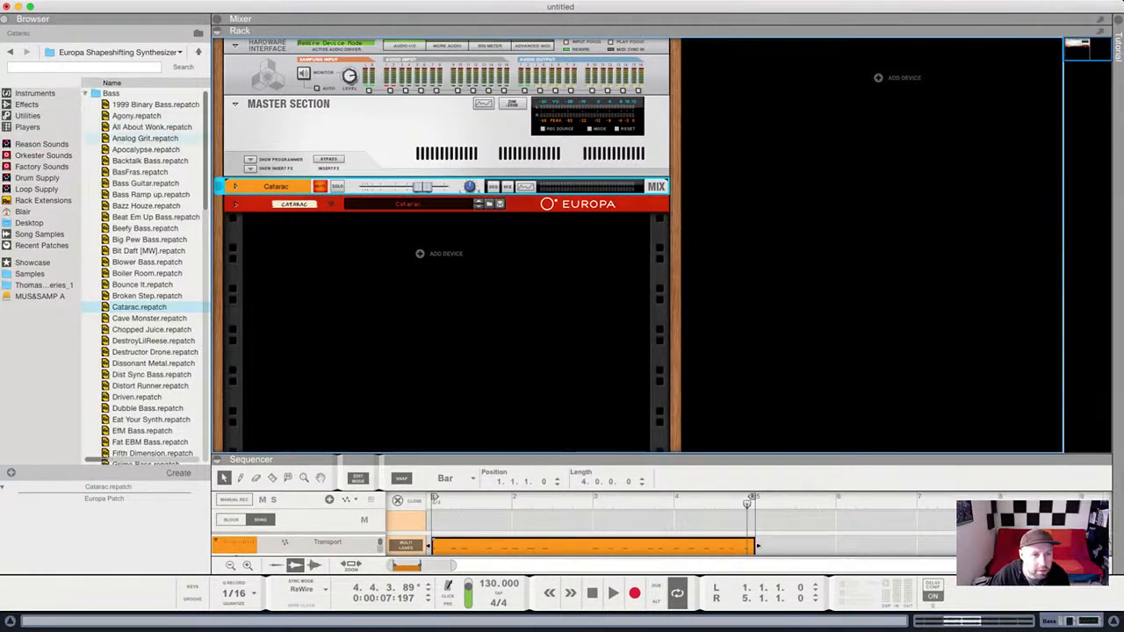
{"action": "left_click", "coordinate": [85, 93]}
{"action": "left_click", "coordinate": [446, 333]}
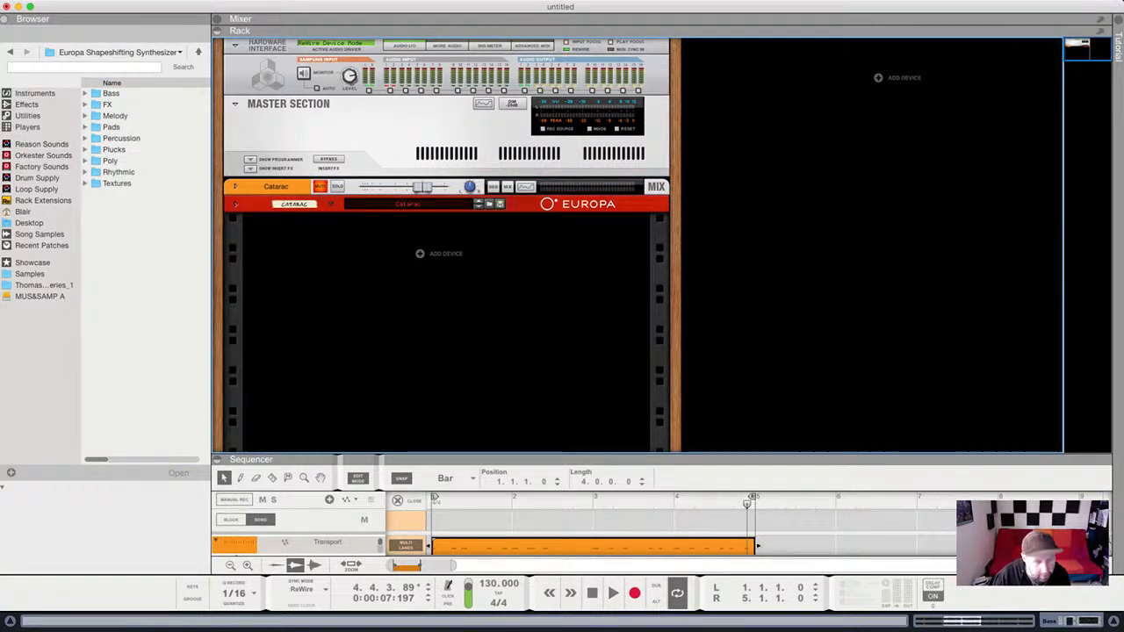
{"action": "left_click", "coordinate": [35, 93]}
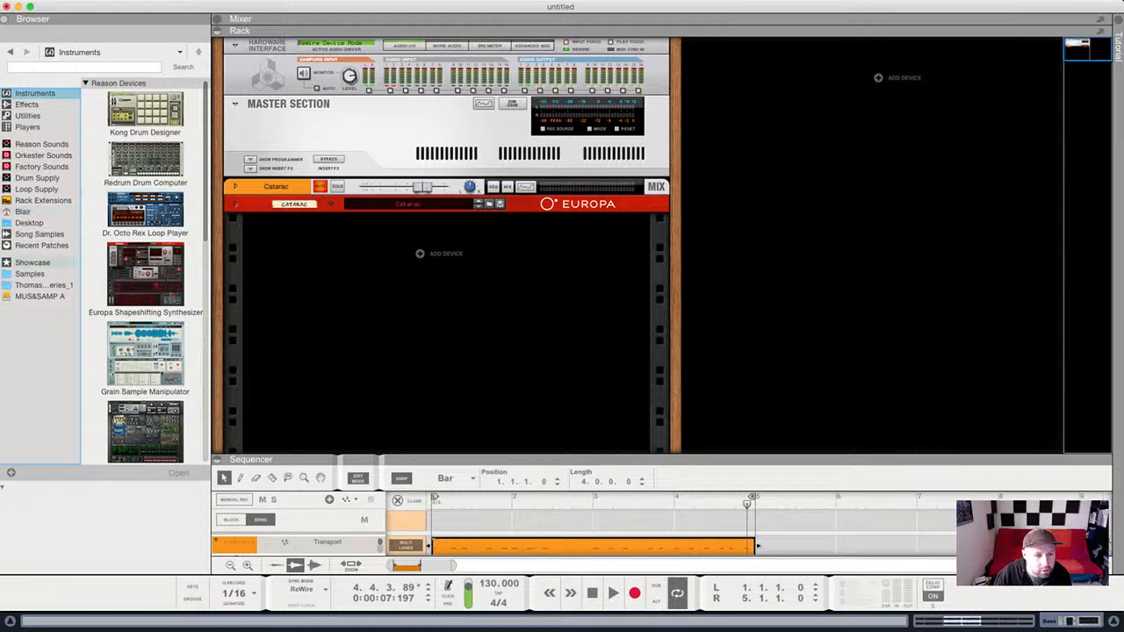
{"action": "scroll", "coordinate": [145, 431], "scroll_direction": "down", "scroll_amount": 1}
{"action": "left_click_drag", "start_coordinate": [145, 429], "coordinate": [446, 212]}
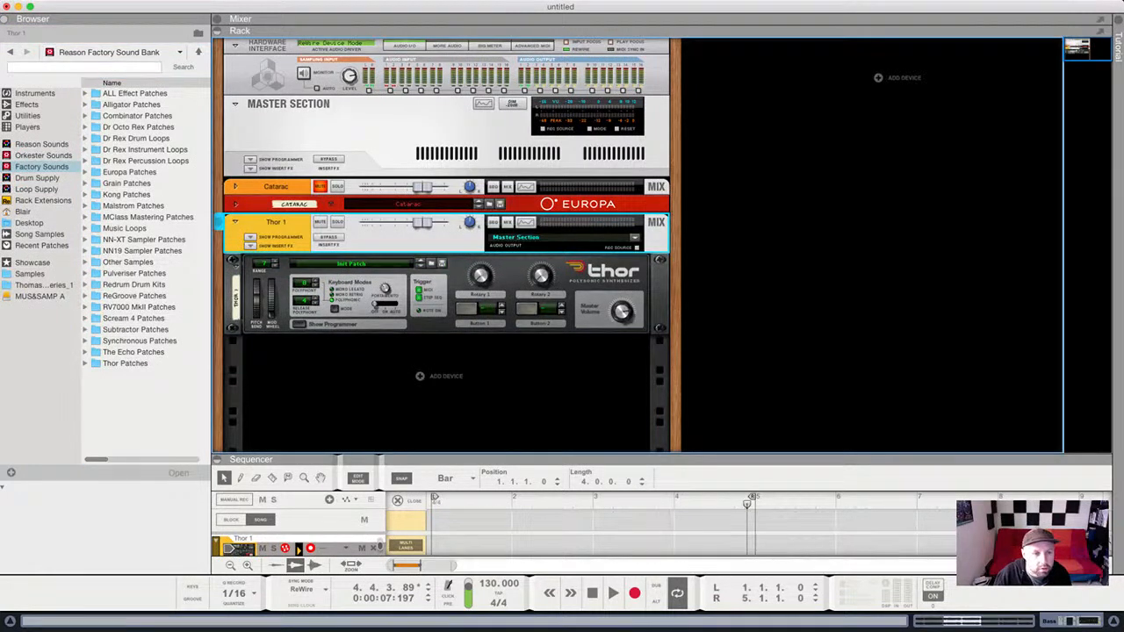
Add an RPG-8 arpeggiator from Utilities below Thor.
{"action": "scroll", "coordinate": [145, 290], "scroll_direction": "right", "scroll_amount": 1}
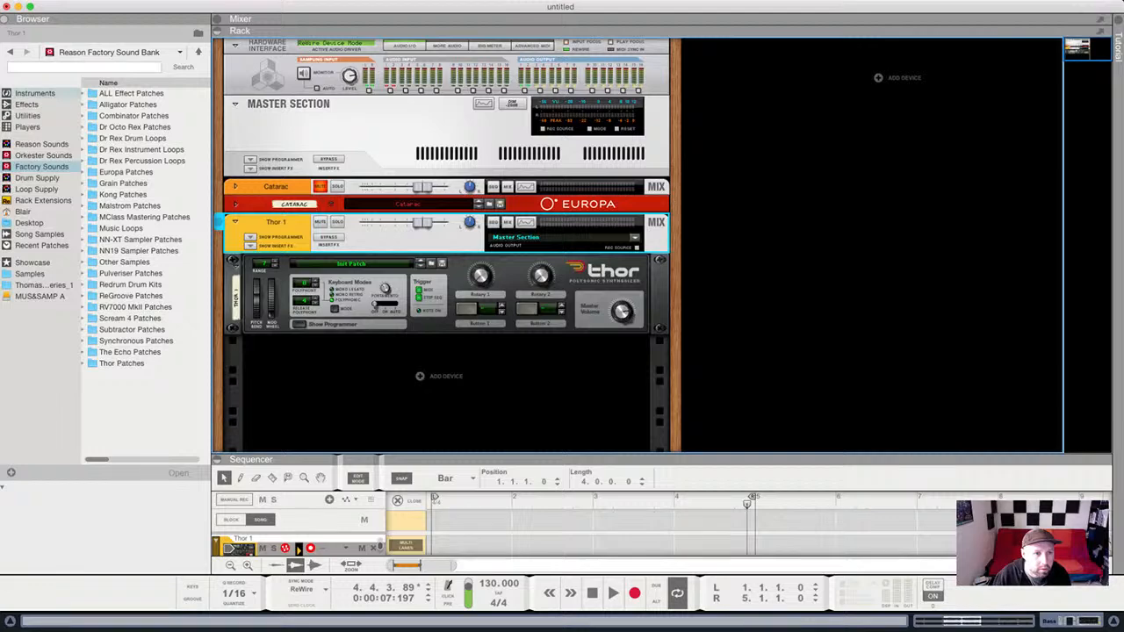
{"action": "left_click", "coordinate": [35, 94]}
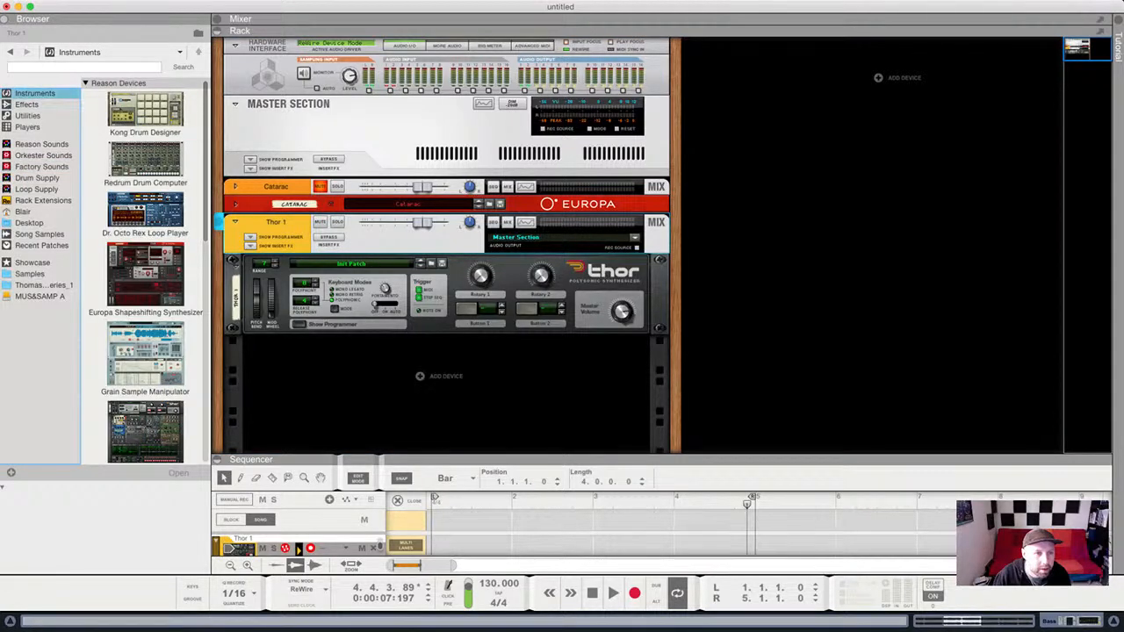
{"action": "left_click", "coordinate": [28, 115]}
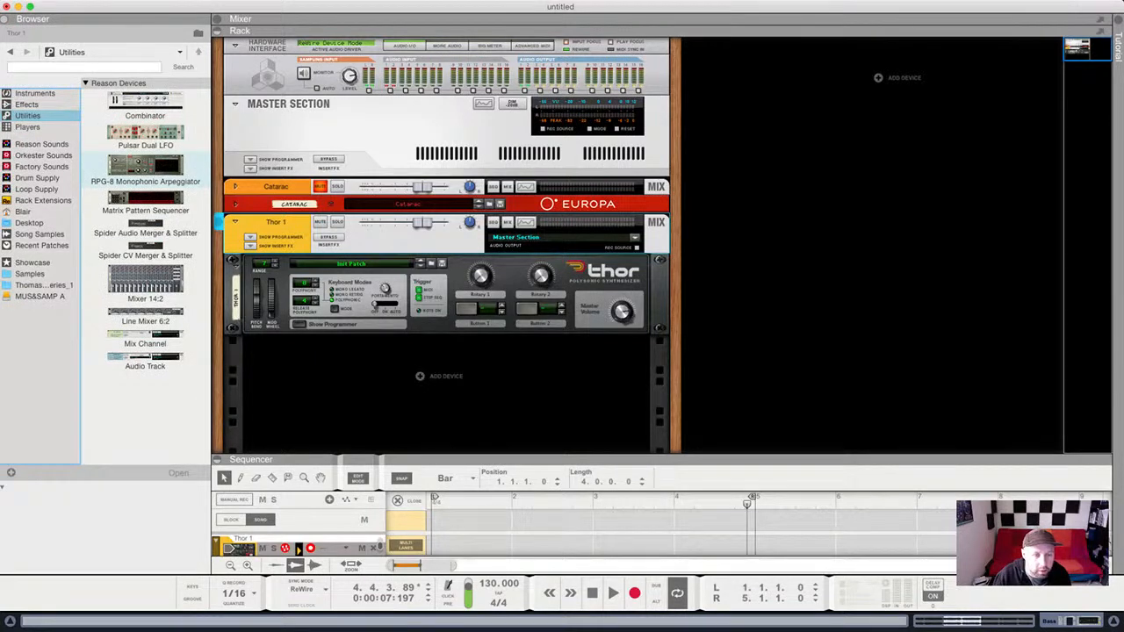
{"action": "mouse_move", "coordinate": [144, 167]}
{"action": "left_mouse_down"}
{"action": "mouse_move", "coordinate": [447, 254]}
{"action": "mouse_move", "coordinate": [446, 334]}
{"action": "left_mouse_up"}
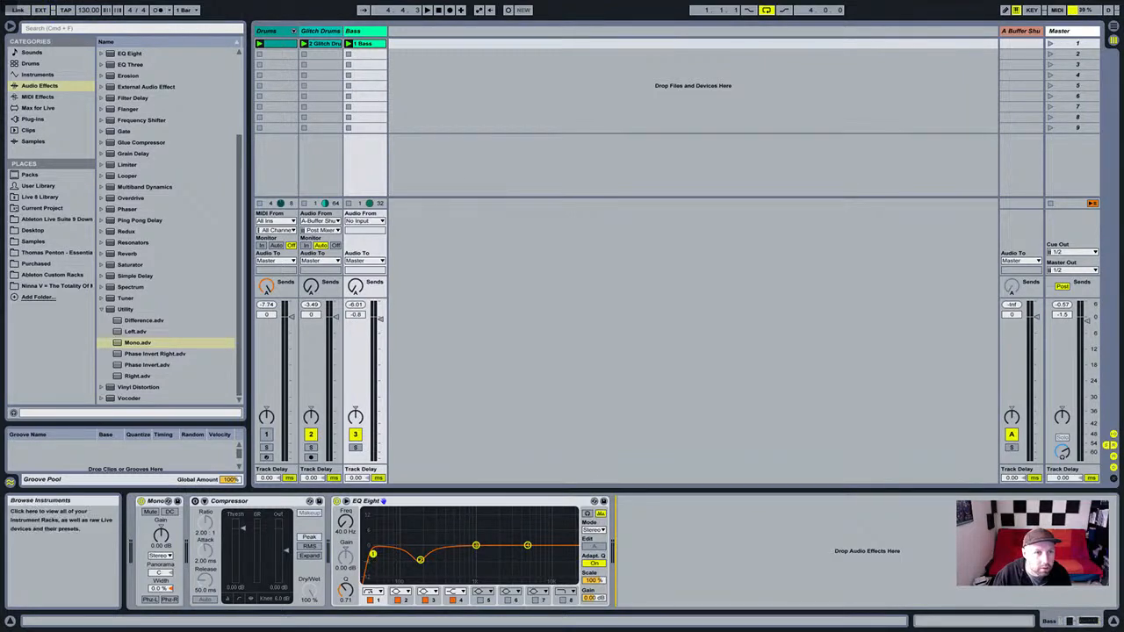
Create a new MIDI track with Analog and load the Guitar & Plucked Muted Noise preset.
{"action": "left_click", "coordinate": [38, 74]}
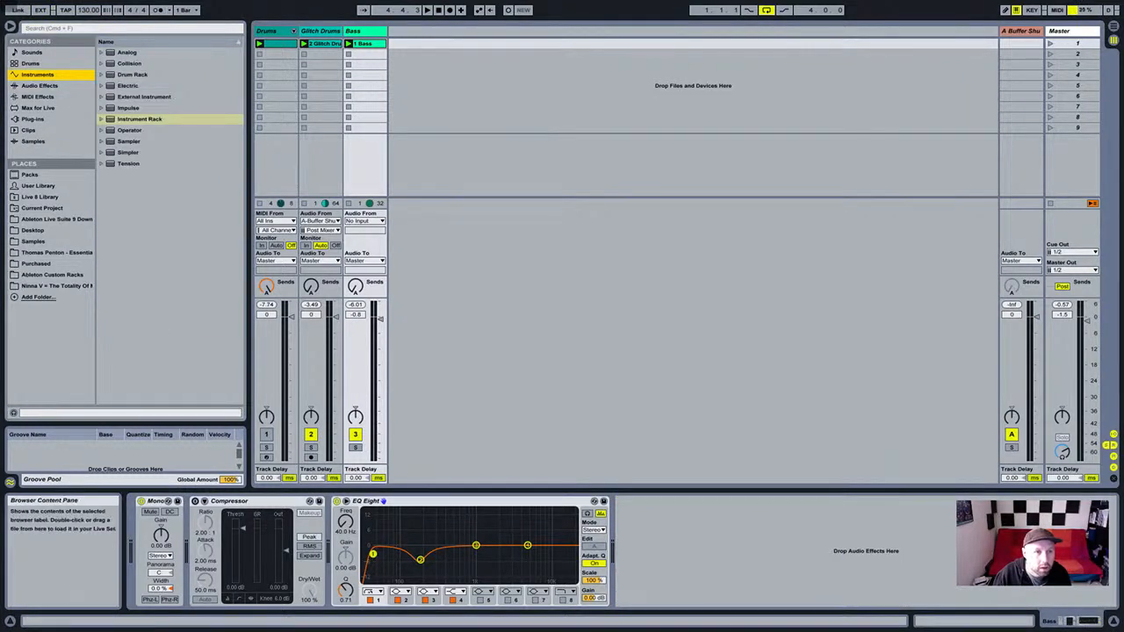
{"action": "left_click_drag", "start_coordinate": [128, 52], "coordinate": [482, 92]}
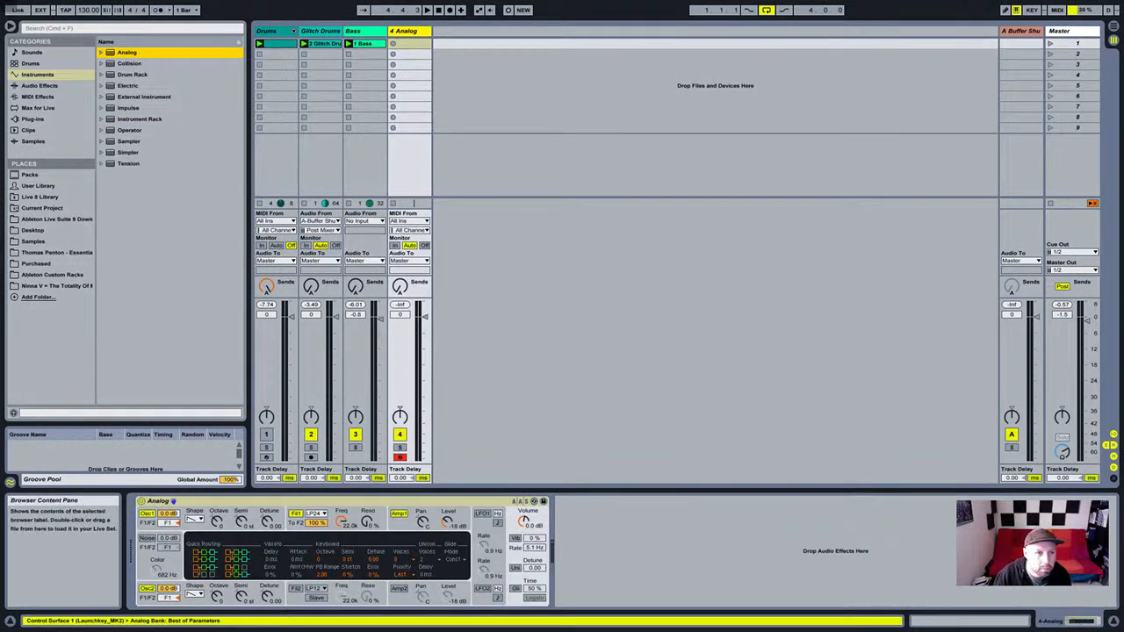
{"action": "left_click", "coordinate": [101, 53]}
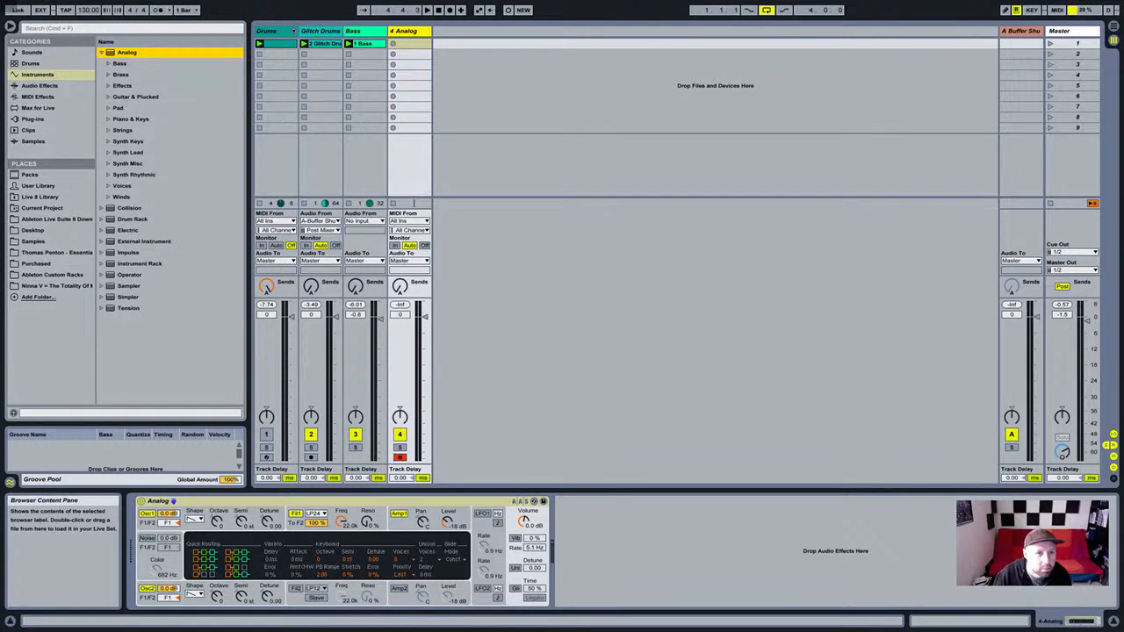
{"action": "left_click", "coordinate": [109, 97]}
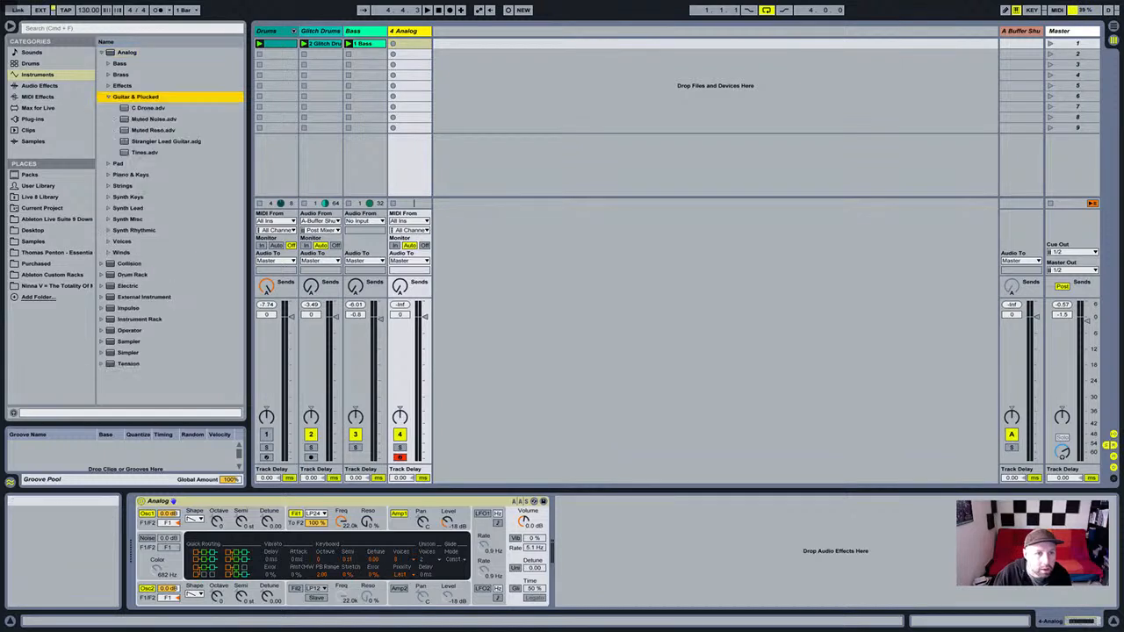
{"action": "left_click", "coordinate": [154, 120]}
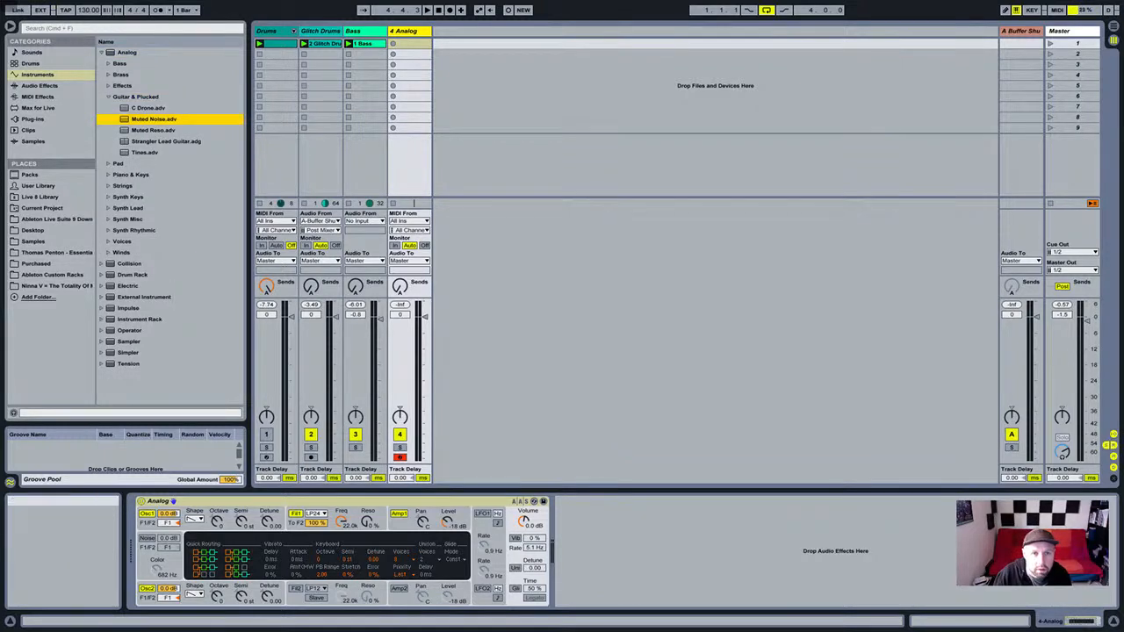
{"action": "left_click_drag", "start_coordinate": [154, 119], "coordinate": [409, 32]}
{"action": "left_click", "coordinate": [720, 552]}
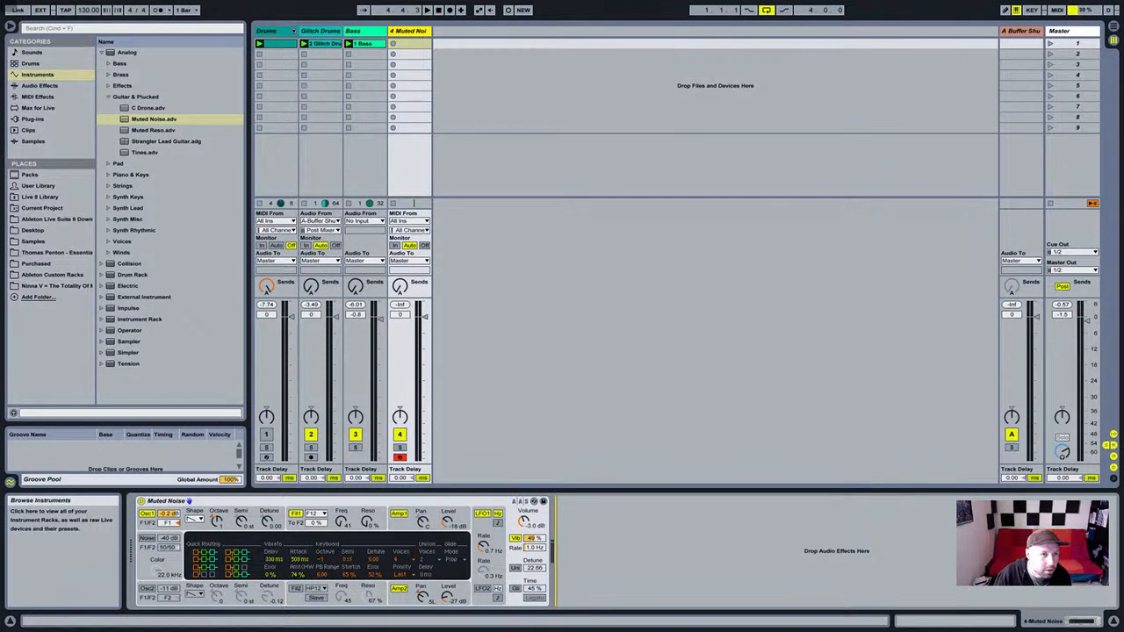
Insert an Arpeggiator MIDI effect before the Muted Noise synth.
{"action": "left_click", "coordinate": [40, 86]}
{"action": "scroll", "coordinate": [167, 220], "scroll_direction": "up", "scroll_amount": 5}
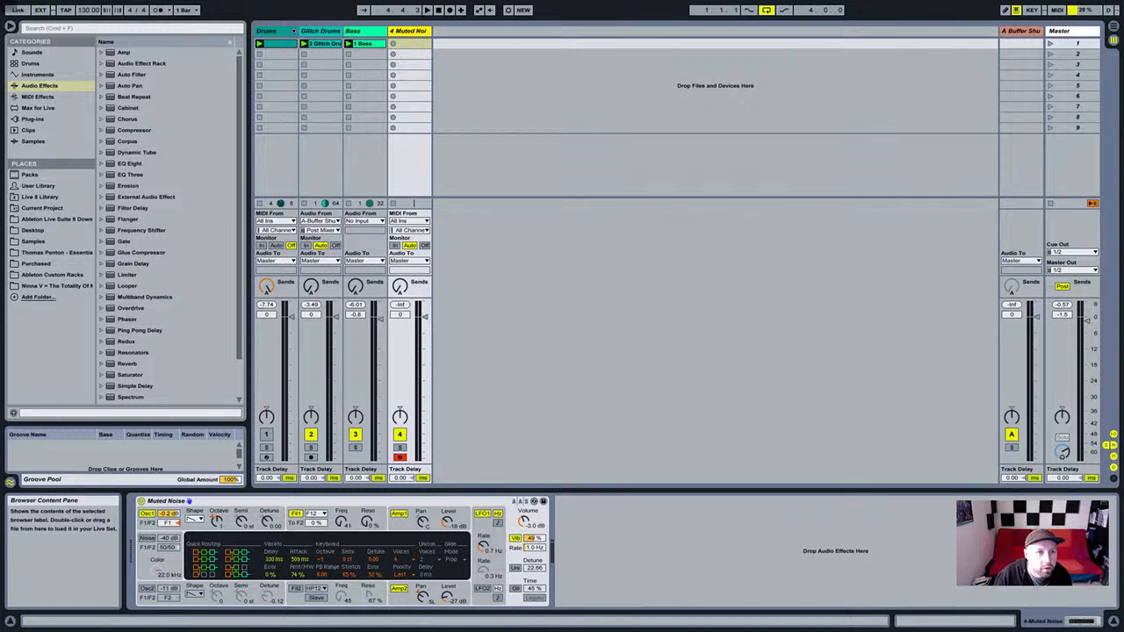
{"action": "scroll", "coordinate": [166, 228], "scroll_direction": "down", "scroll_amount": 3}
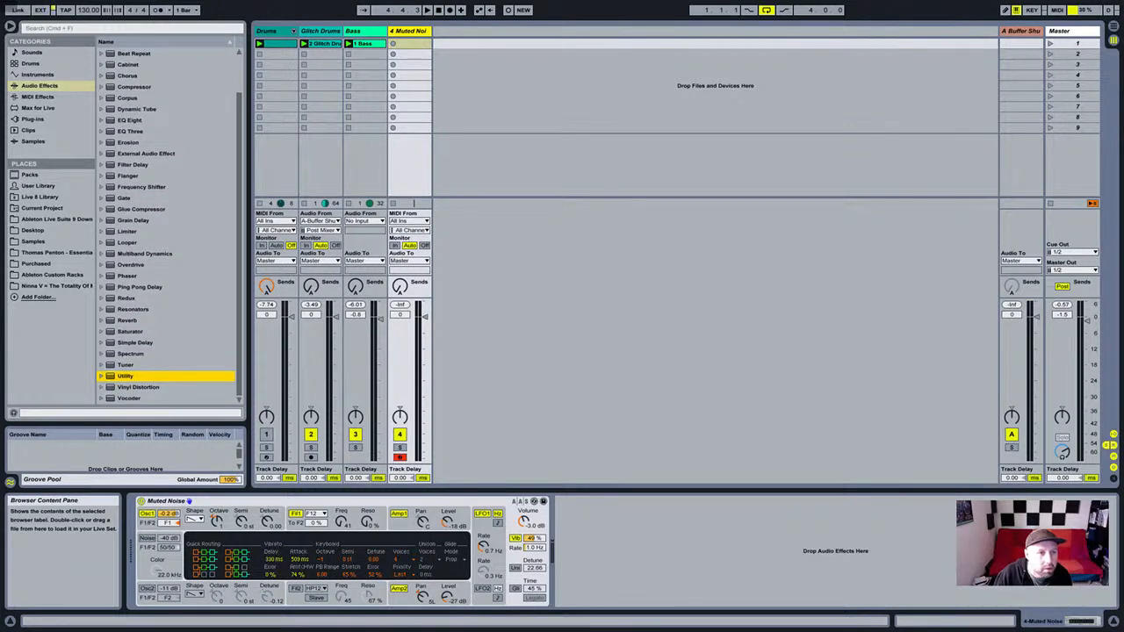
{"action": "left_click", "coordinate": [37, 97]}
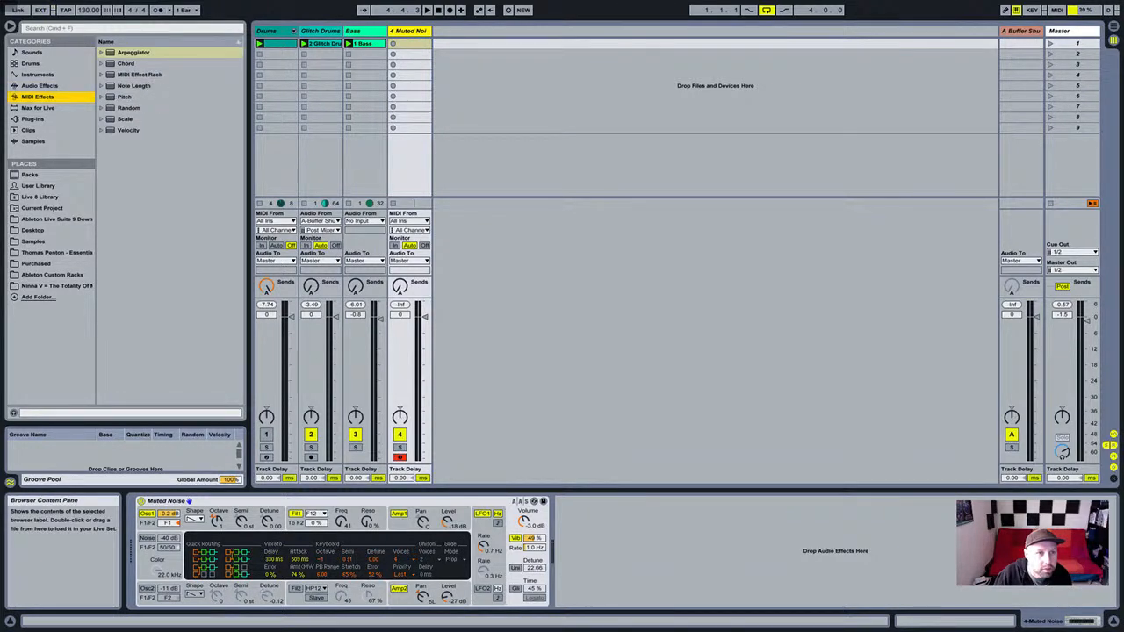
{"action": "left_click", "coordinate": [102, 53]}
{"action": "left_click_drag", "start_coordinate": [133, 52], "coordinate": [141, 552]}
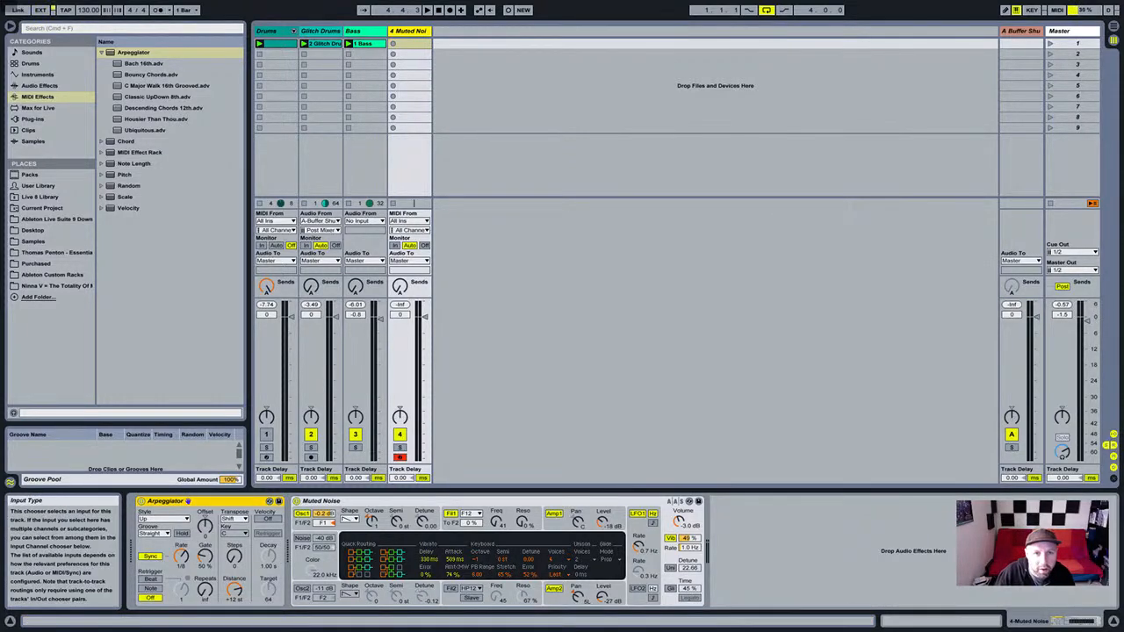
Create a MIDI clip, enlarge the note editor and draw a half-bar E1 note.
{"action": "double_click", "coordinate": [409, 43]}
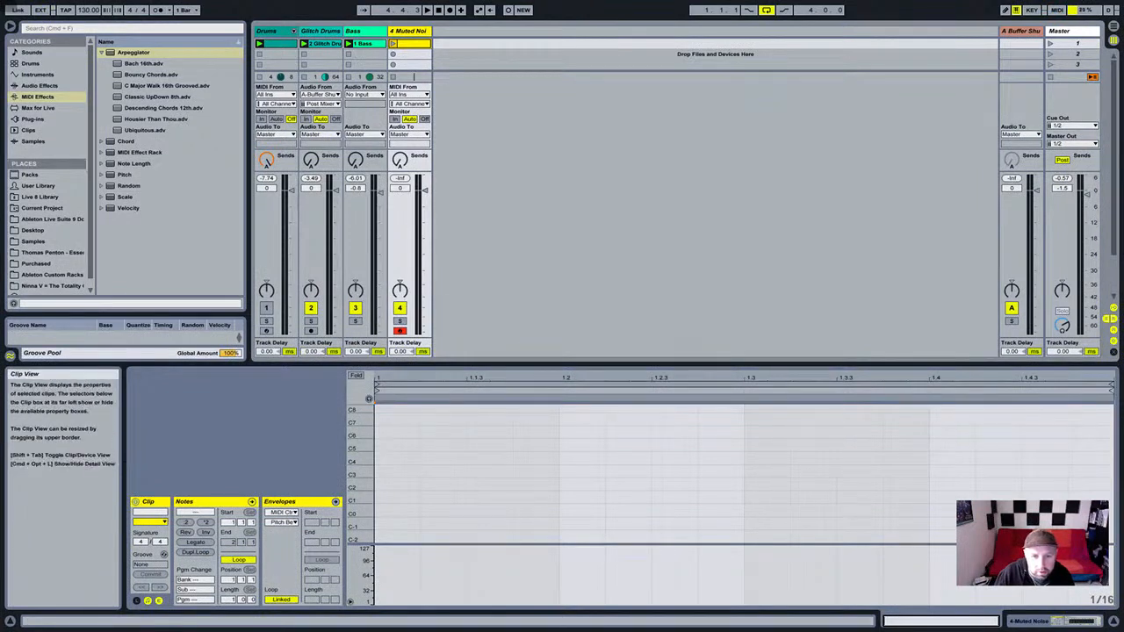
{"action": "left_click_drag", "start_coordinate": [457, 364], "coordinate": [457, 174]}
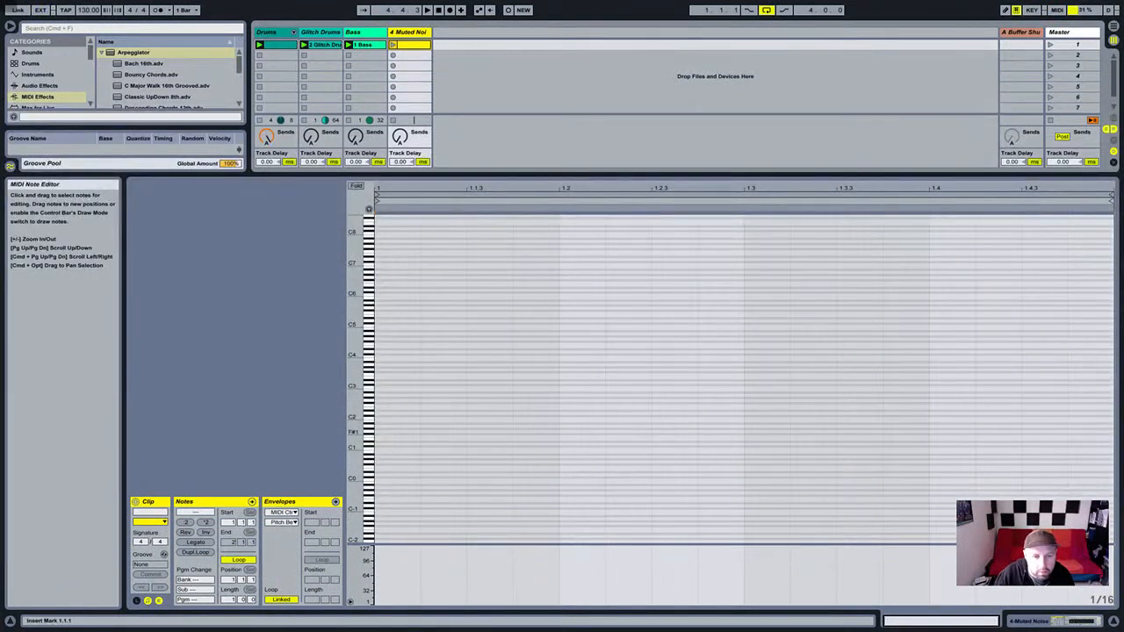
{"action": "left_click_drag", "start_coordinate": [457, 174], "coordinate": [457, 48]}
{"action": "left_click", "coordinate": [381, 402]}
{"action": "double_click", "coordinate": [381, 402]}
{"action": "left_click_drag", "start_coordinate": [381, 401], "coordinate": [743, 399]}
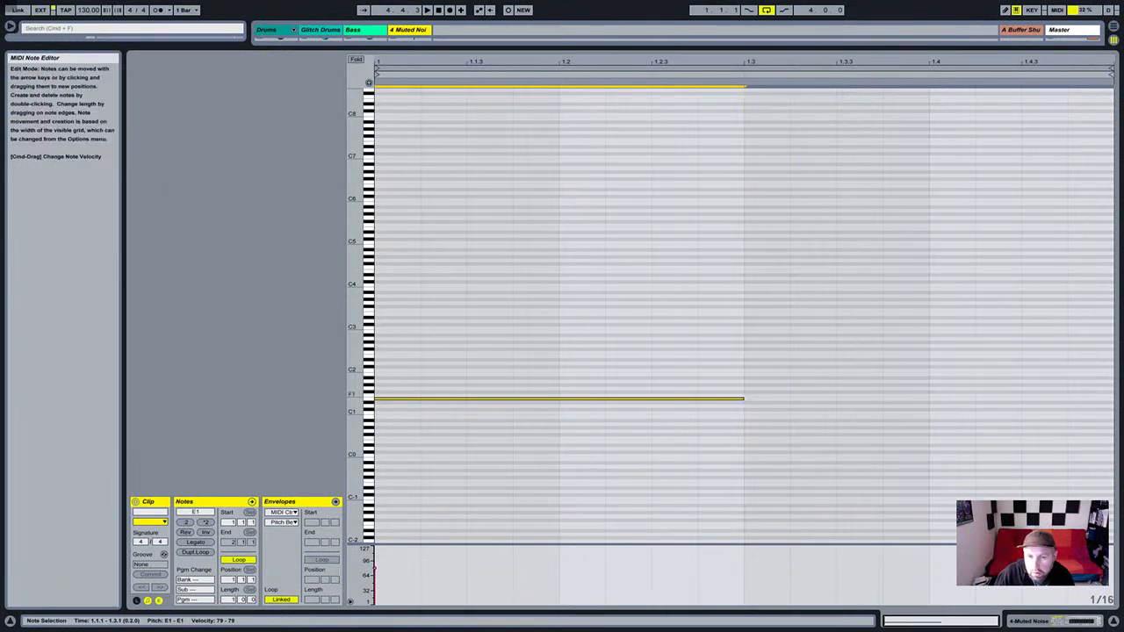
Add G#1 and B1 notes at the clip start, each lengthened to half a bar.
{"action": "double_click", "coordinate": [386, 389]}
{"action": "left_click_drag", "start_coordinate": [391, 389], "coordinate": [391, 384]}
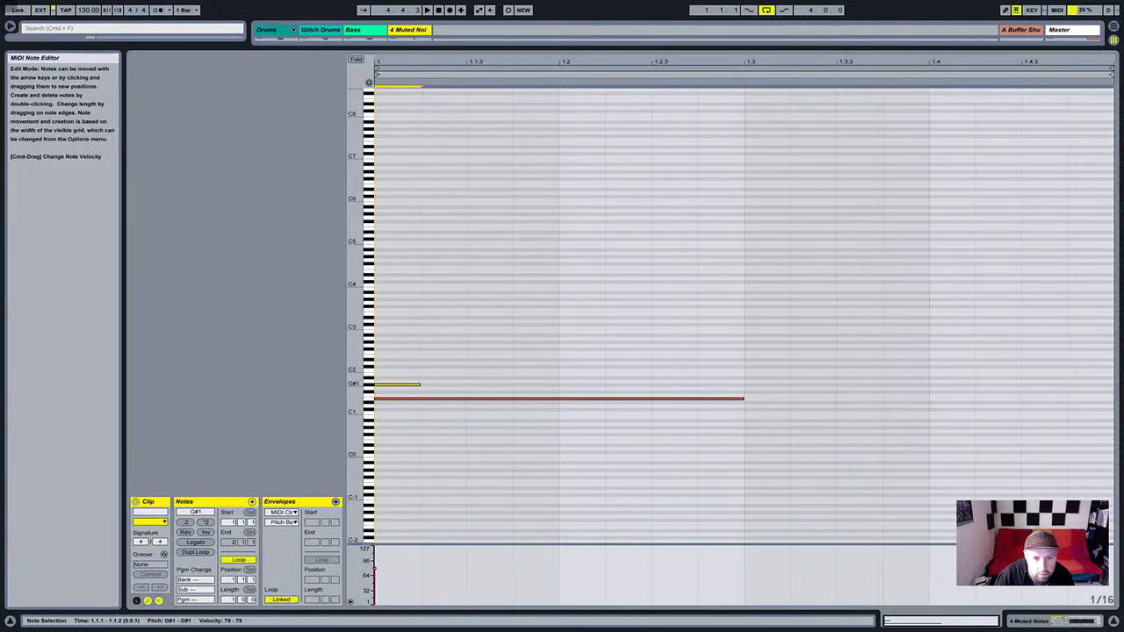
{"action": "left_click_drag", "start_coordinate": [420, 384], "coordinate": [744, 384]}
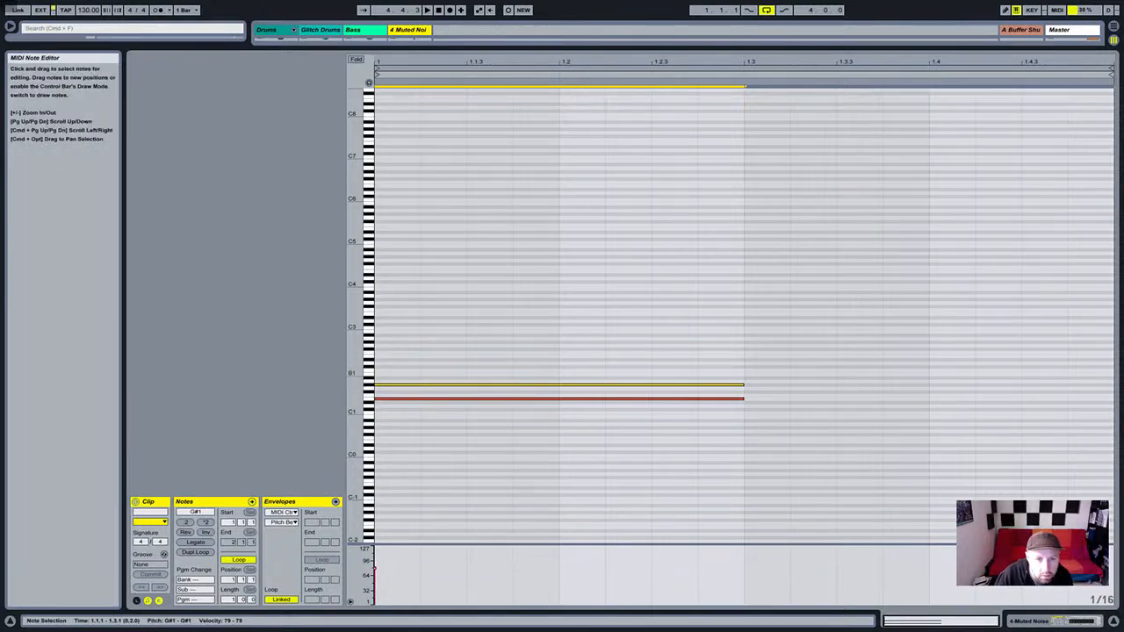
{"action": "double_click", "coordinate": [394, 375]}
{"action": "left_click_drag", "start_coordinate": [420, 374], "coordinate": [744, 374]}
Duplicate the three-note chord into the second half bar.
{"action": "key", "text": "super+a"}
{"action": "key", "text": "super+d"}
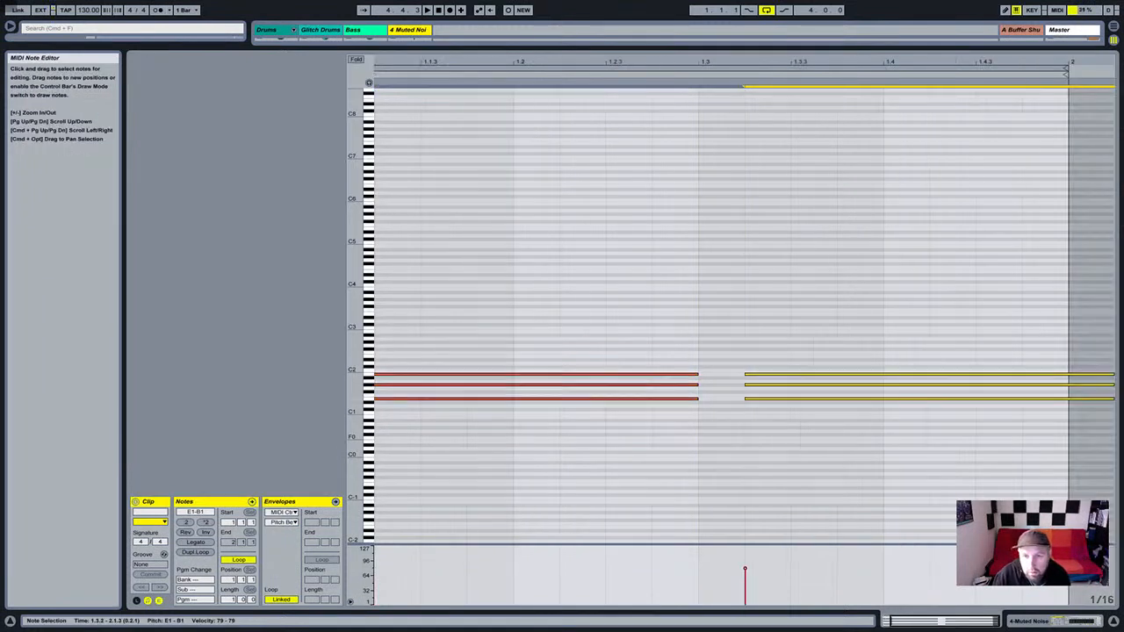
{"action": "key", "text": "Down"}
{"action": "key", "text": "super+z"}
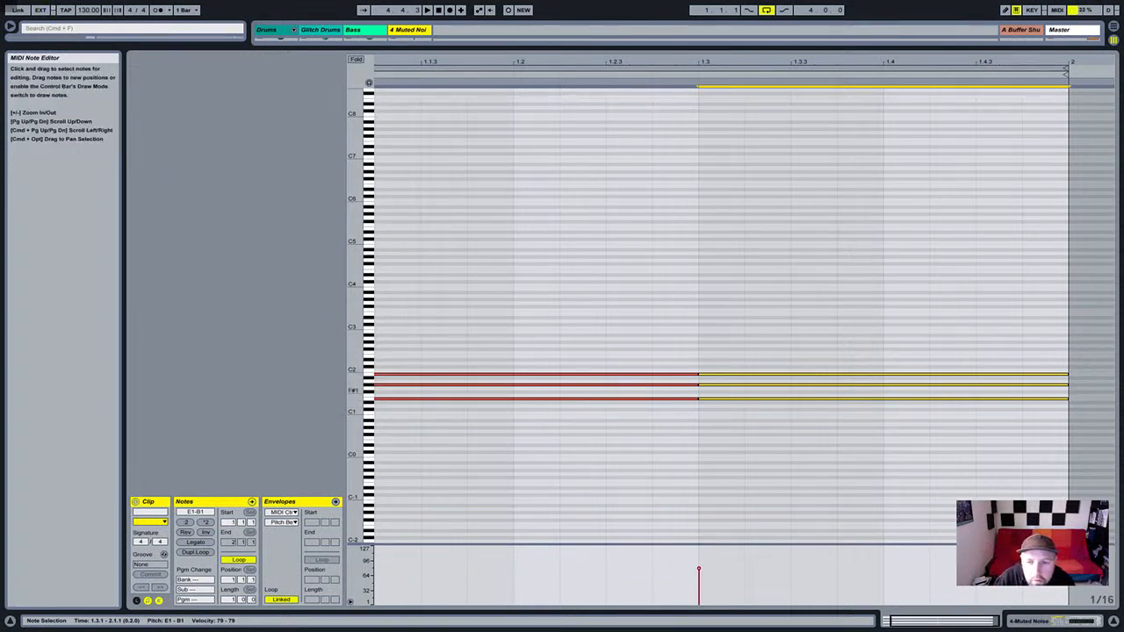
Correct the first chord's middle note to G1, giving E1–G1–B1.
{"action": "left_click", "coordinate": [700, 393]}
{"action": "left_click", "coordinate": [685, 385]}
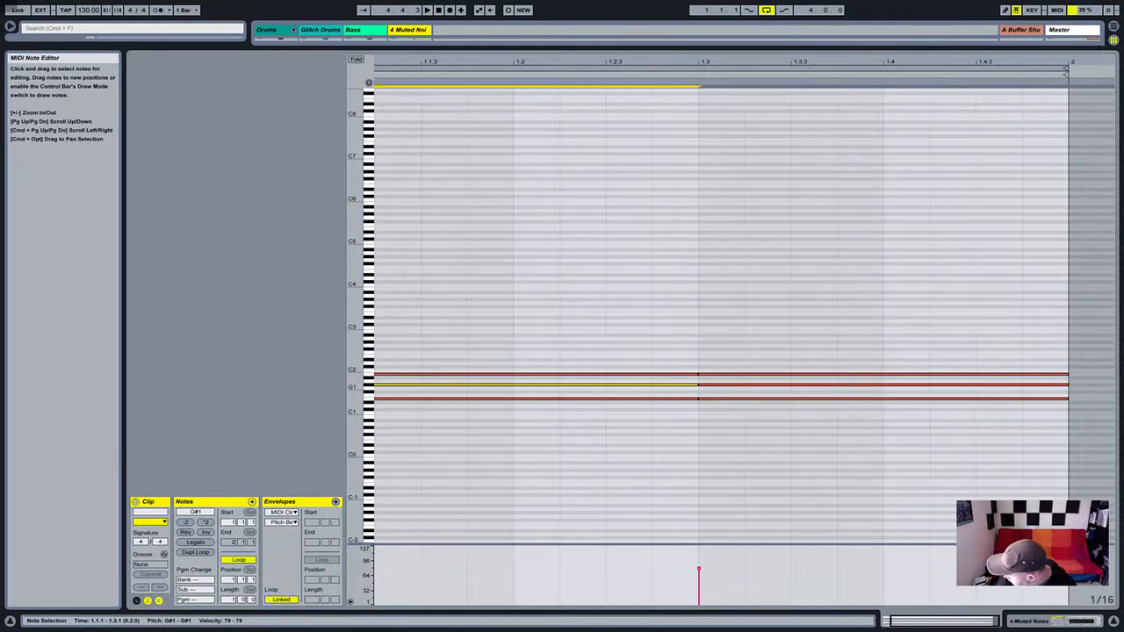
{"action": "left_click", "coordinate": [383, 386]}
{"action": "left_click", "coordinate": [383, 388]}
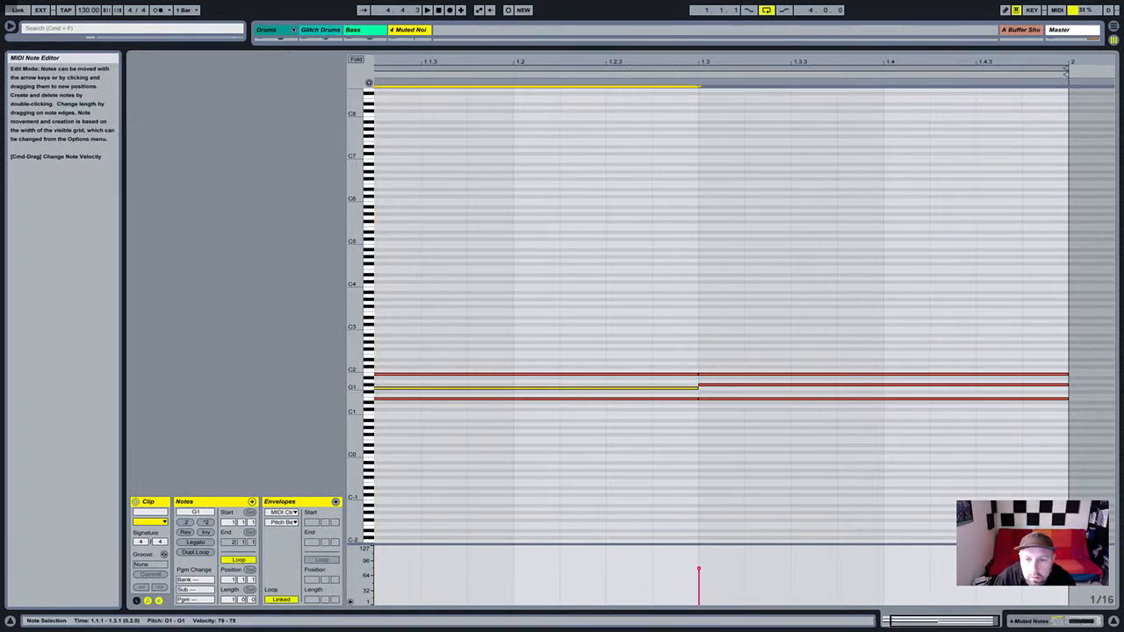
{"action": "left_click", "coordinate": [837, 406]}
Raise the second chord to G1–B1–D2 and check its top note.
{"action": "left_click_drag", "start_coordinate": [837, 365], "coordinate": [856, 399]}
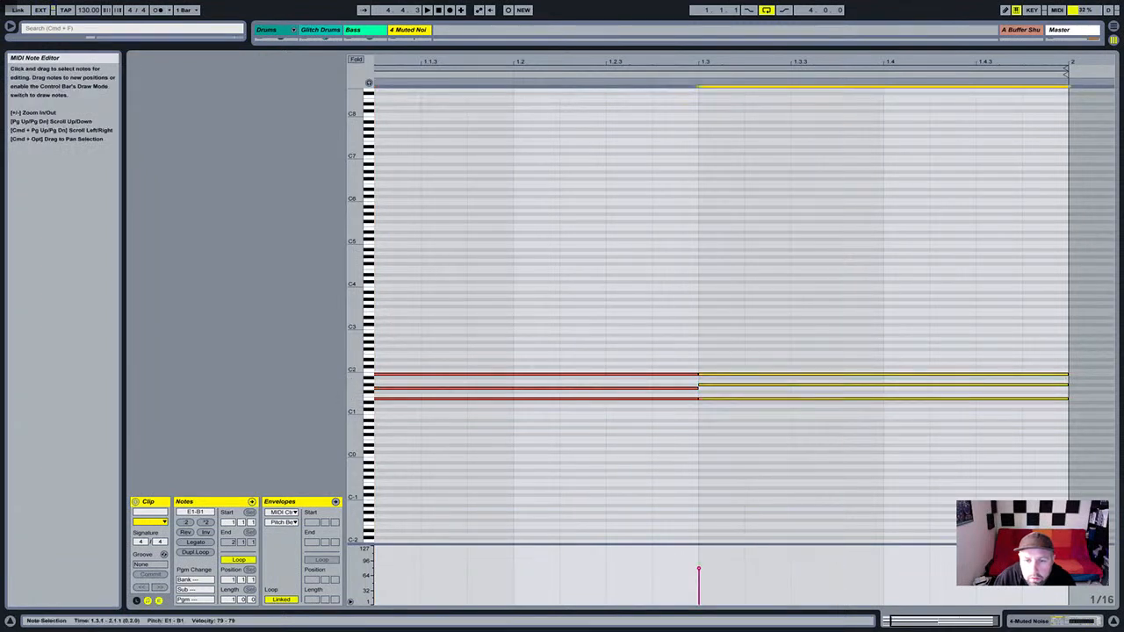
{"action": "left_click_drag", "start_coordinate": [773, 398], "coordinate": [772, 388]}
{"action": "left_click", "coordinate": [746, 367]}
{"action": "left_click", "coordinate": [746, 363]}
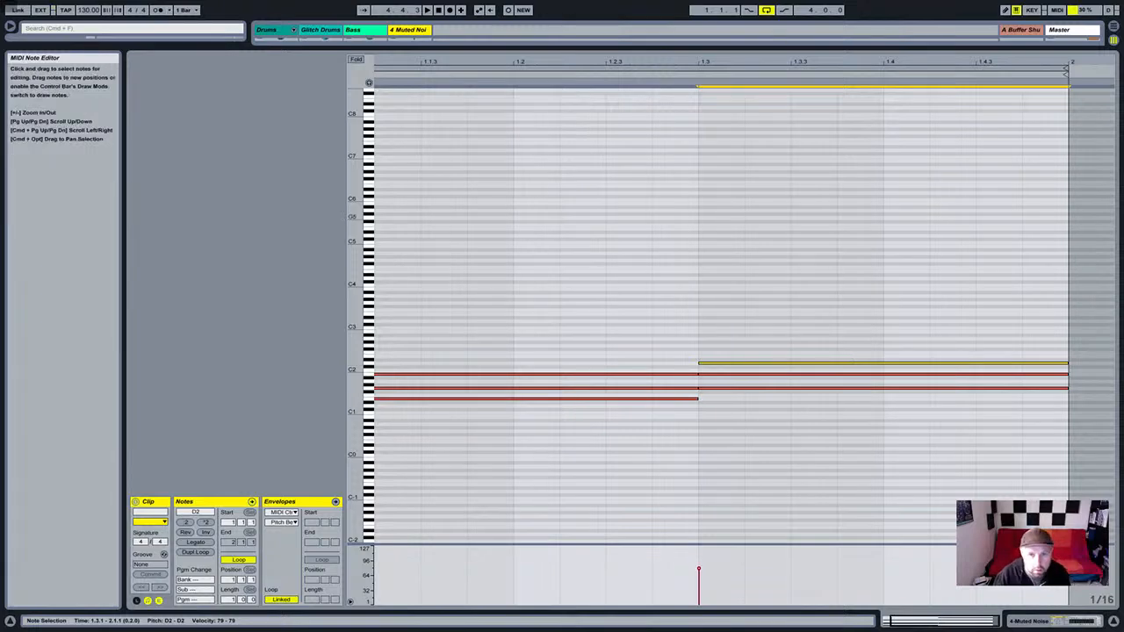
{"action": "left_click", "coordinate": [1041, 620]}
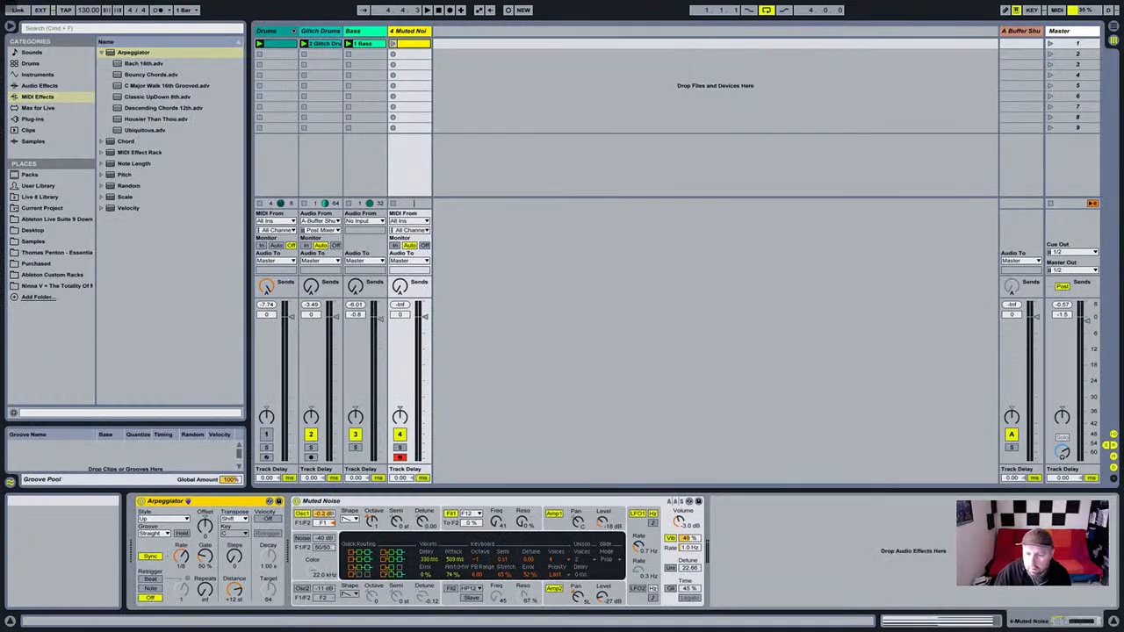
Set the Arpeggiator to Random style at 1/16 rate, then delete the Muted Noise track.
{"action": "left_click", "coordinate": [941, 621]}
{"action": "scroll", "coordinate": [743, 351], "scroll_direction": "left", "scroll_amount": 2}
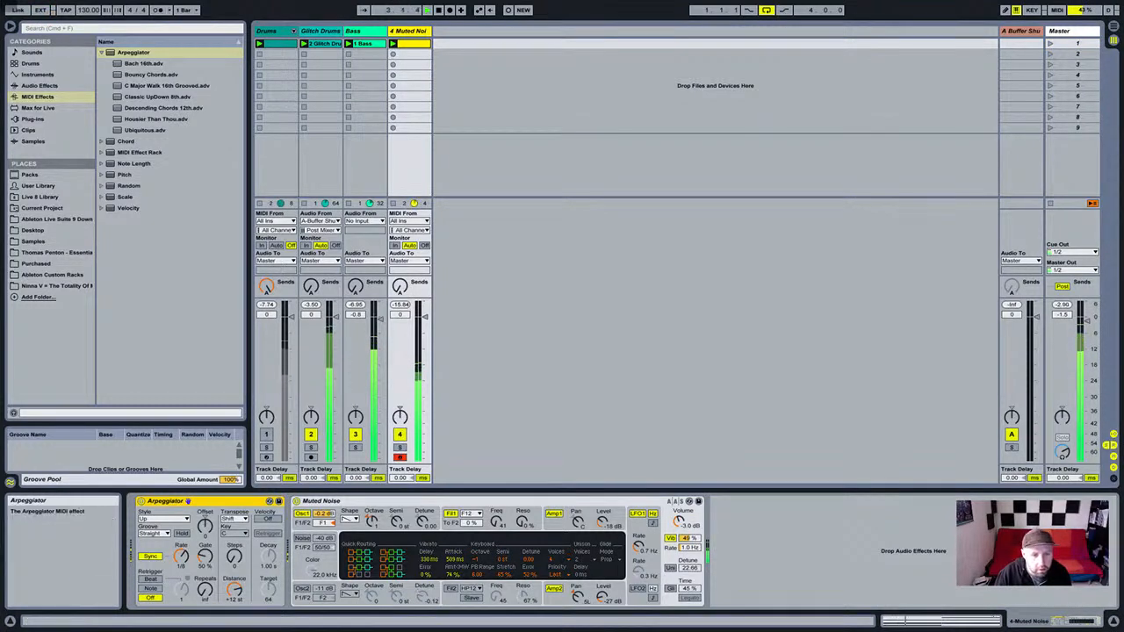
{"action": "left_click", "coordinate": [164, 519]}
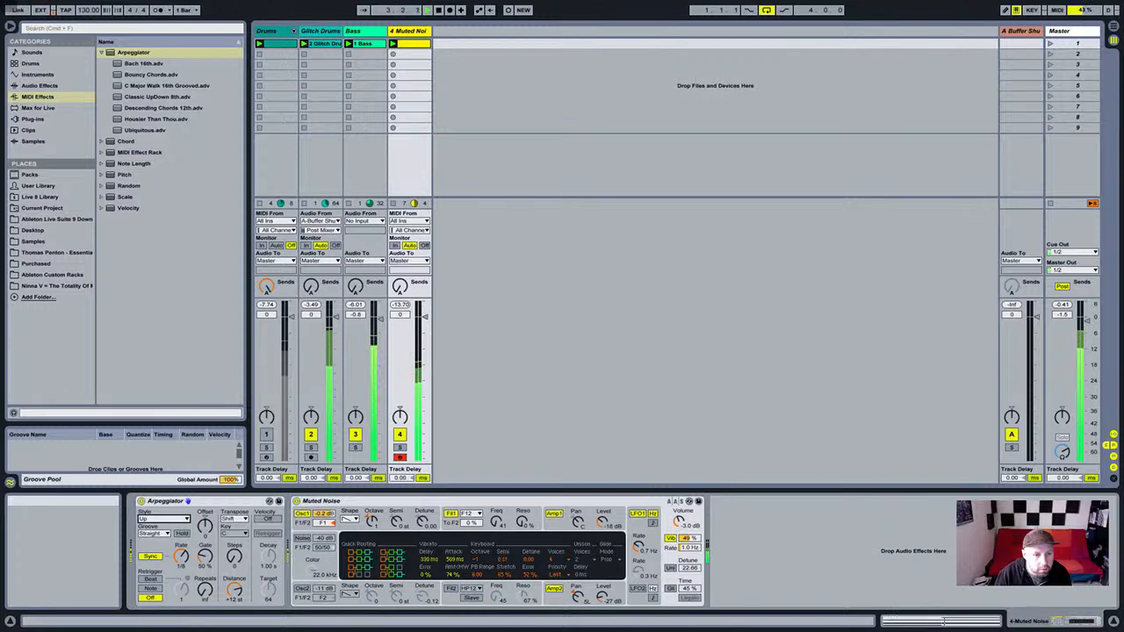
{"action": "left_click", "coordinate": [163, 519]}
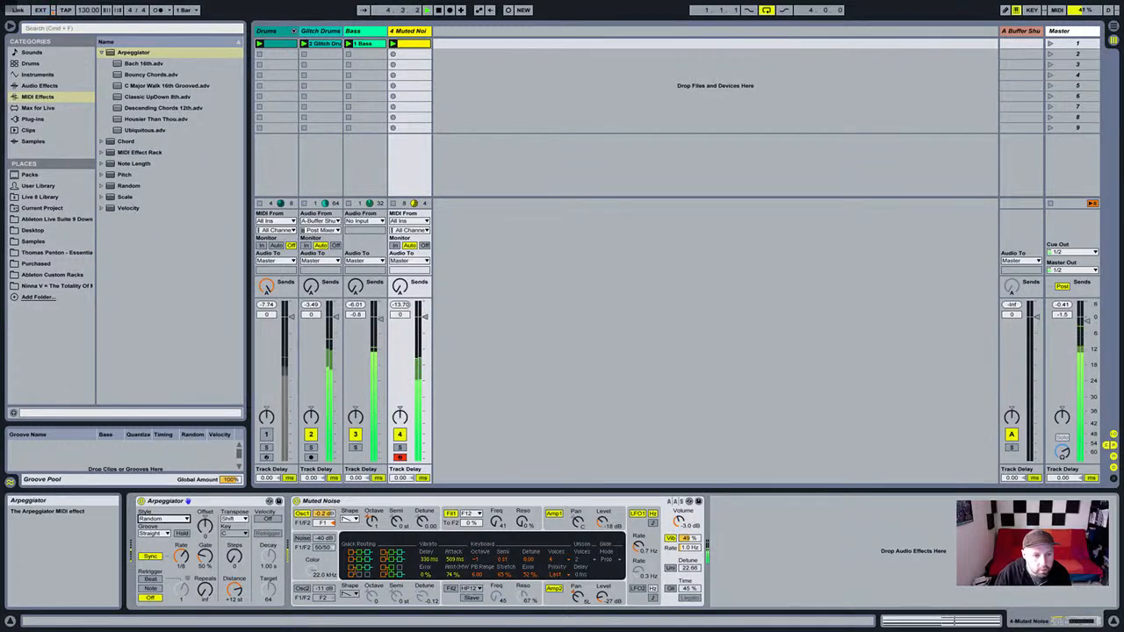
{"action": "left_click_drag", "start_coordinate": [183, 554], "coordinate": [182, 563]}
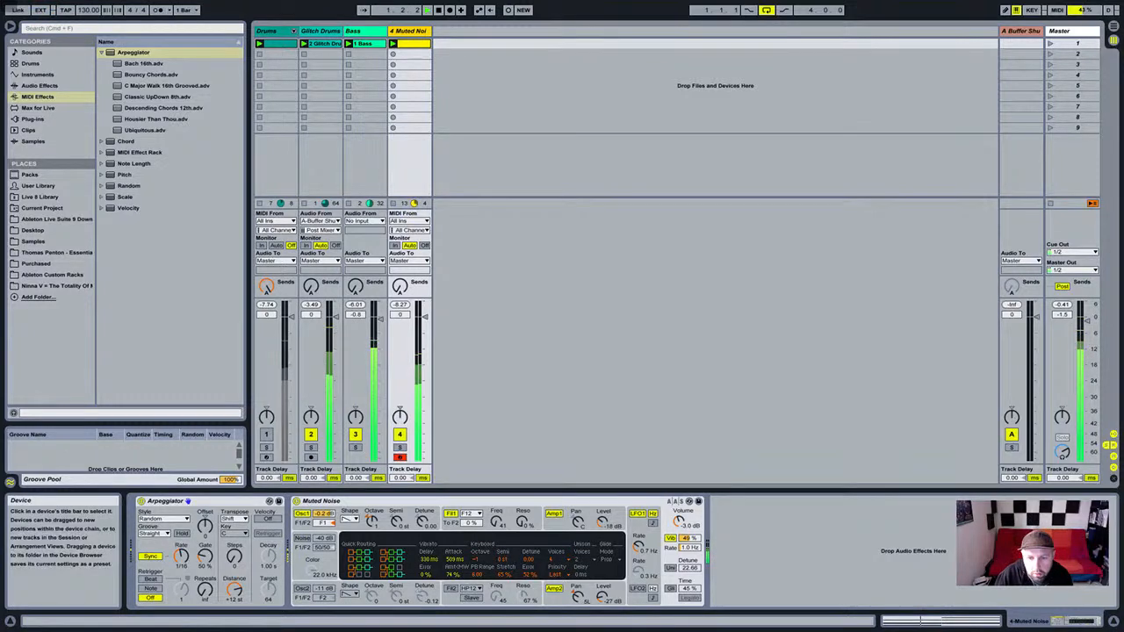
{"action": "left_click", "coordinate": [371, 520]}
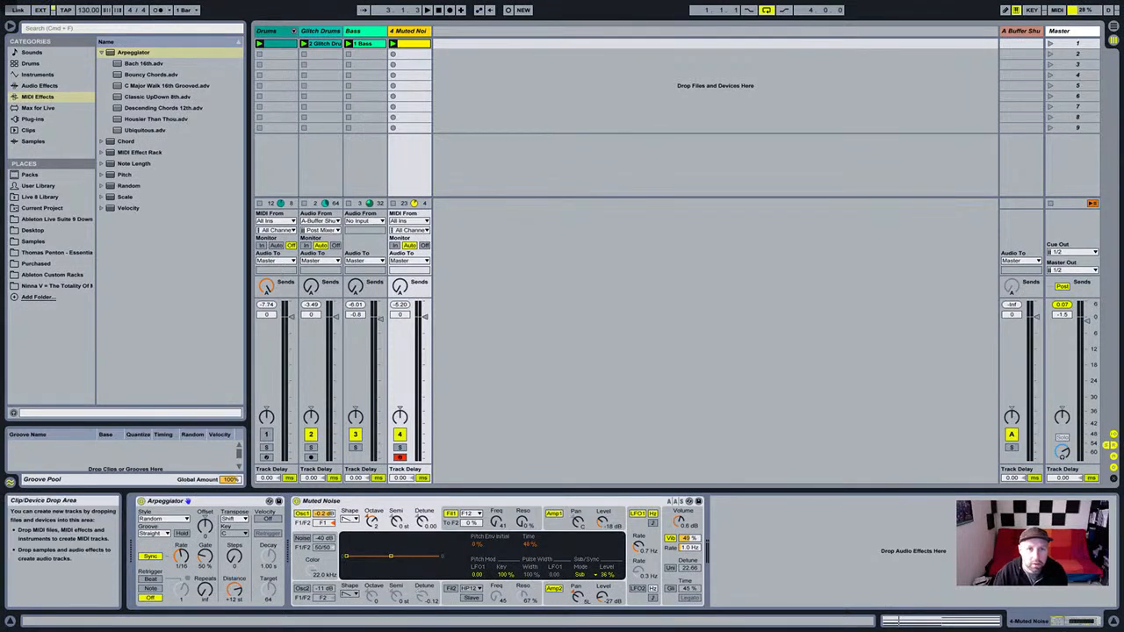
{"action": "key", "text": "Delete"}
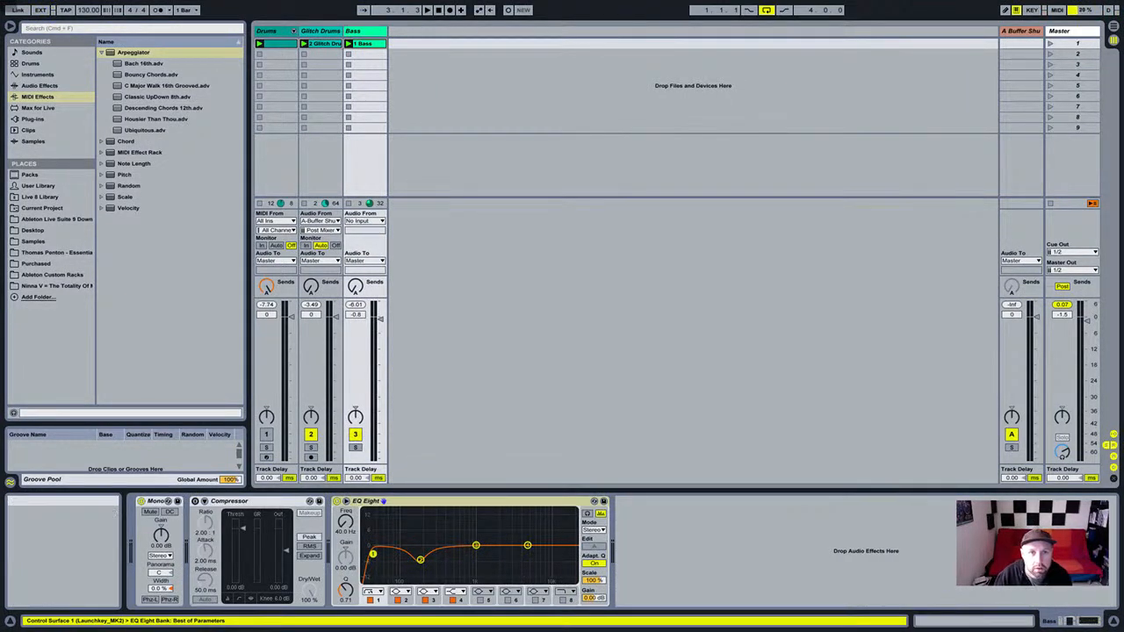
Insert a 4 Audio track fed from Reason 1/2 Mix with Monitor set to In.
{"action": "key", "text": "ctrl+t"}
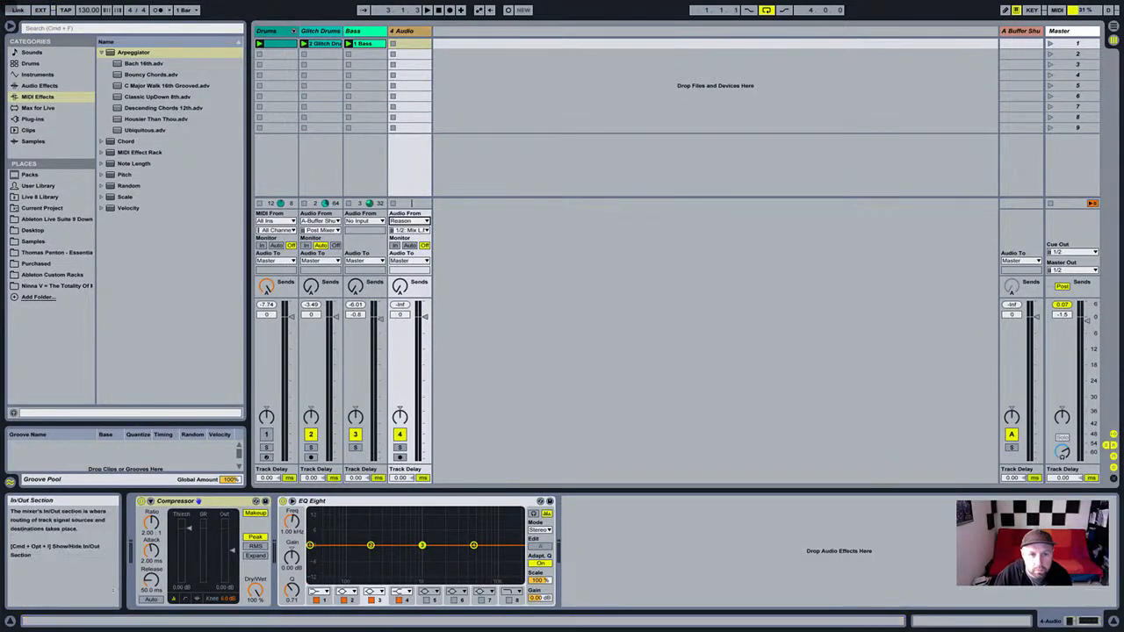
{"action": "left_click", "coordinate": [409, 245]}
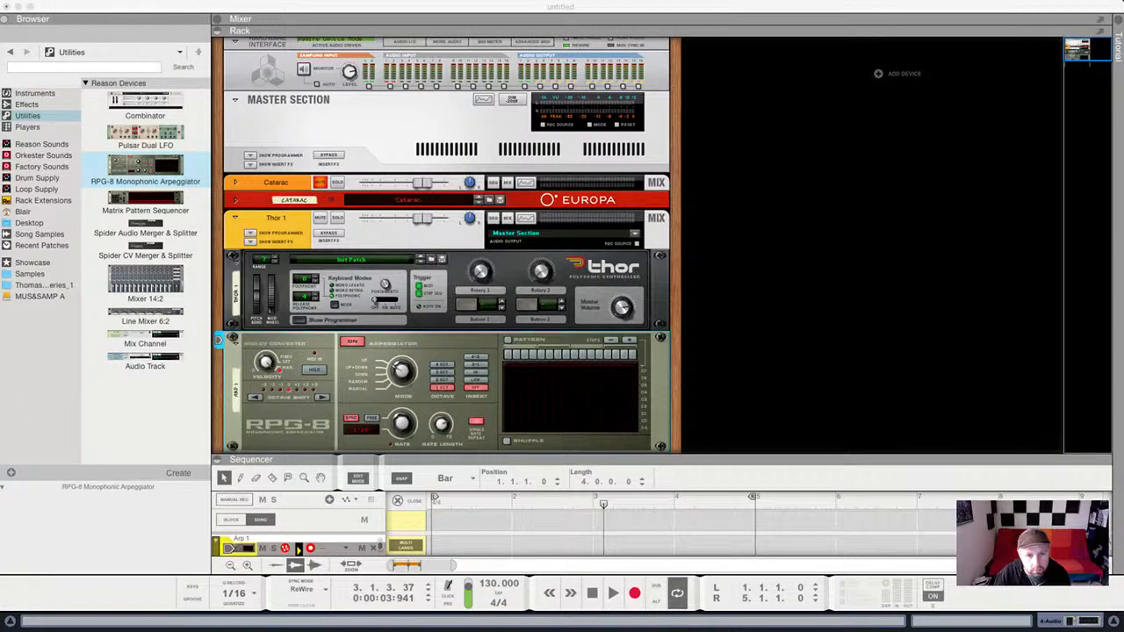
Resize the sequencer, select Thor in the rack and stop playback.
{"action": "scroll", "coordinate": [446, 263], "scroll_direction": "down", "scroll_amount": 5}
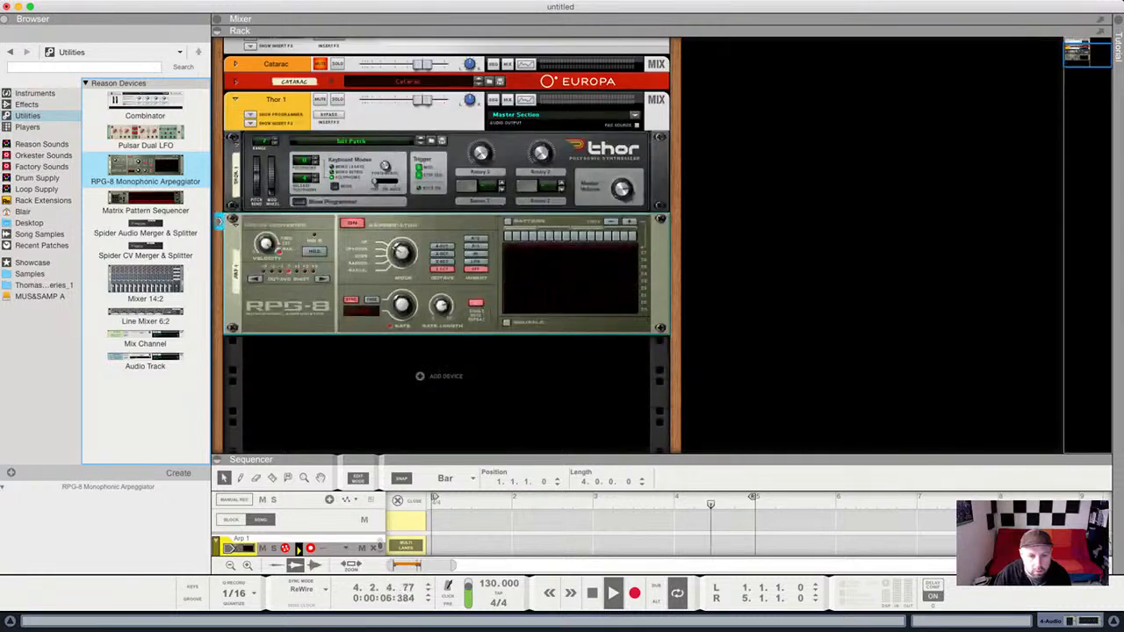
{"action": "left_click_drag", "start_coordinate": [448, 454], "coordinate": [448, 423]}
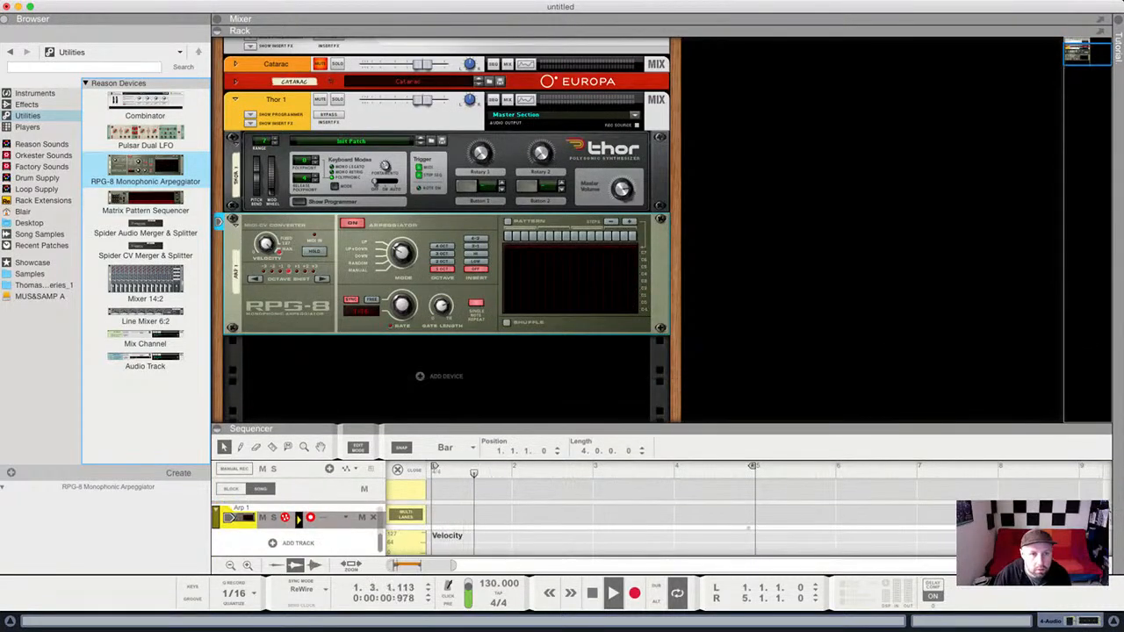
{"action": "left_click", "coordinate": [447, 176]}
{"action": "key", "text": "space"}
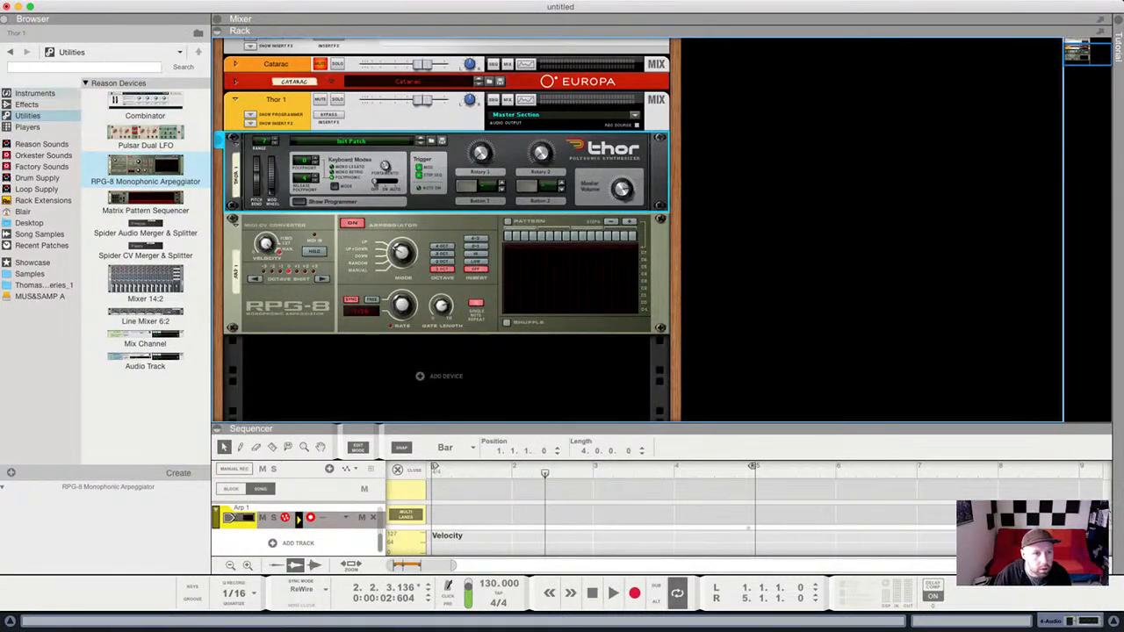
Insert a Scales & Chords player above Thor and set it to E Dorian.
{"action": "left_click", "coordinate": [55, 93]}
{"action": "key", "text": "Down"}
{"action": "key", "text": "Down"}
{"action": "key", "text": "Down"}
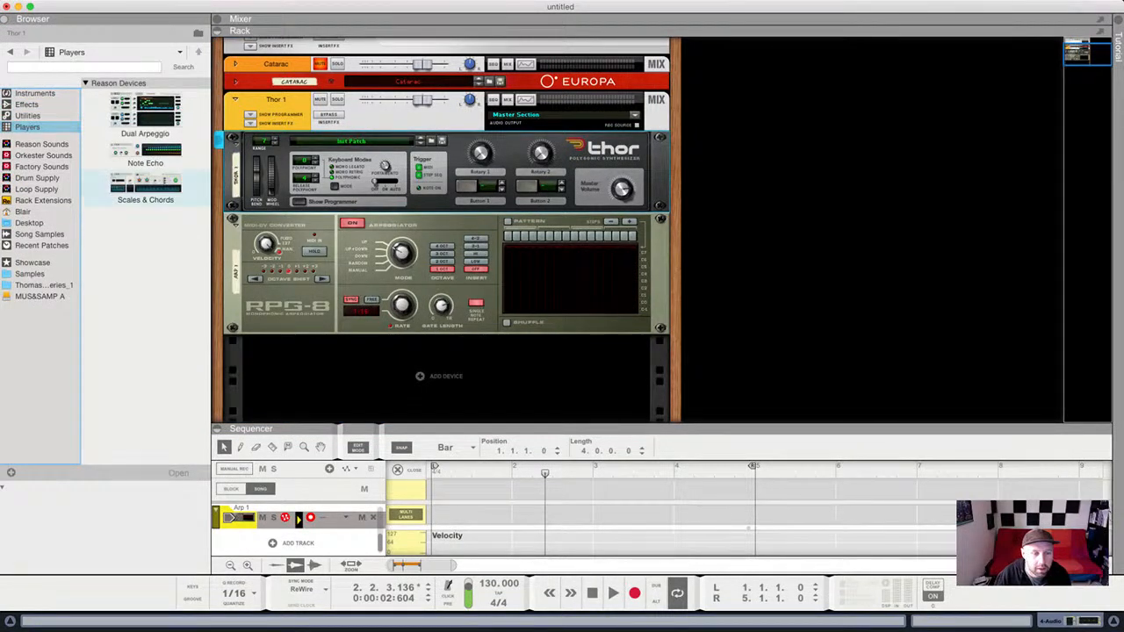
{"action": "left_click", "coordinate": [145, 187]}
{"action": "left_click_drag", "start_coordinate": [145, 187], "coordinate": [446, 130]}
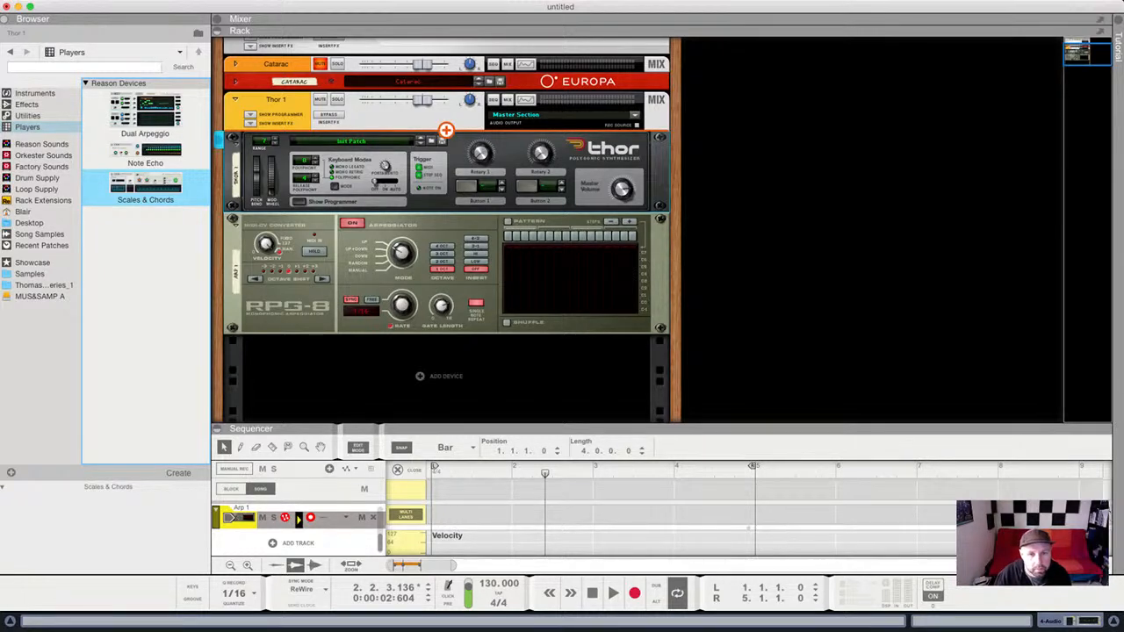
{"action": "left_click_drag", "start_coordinate": [446, 130], "coordinate": [446, 132]}
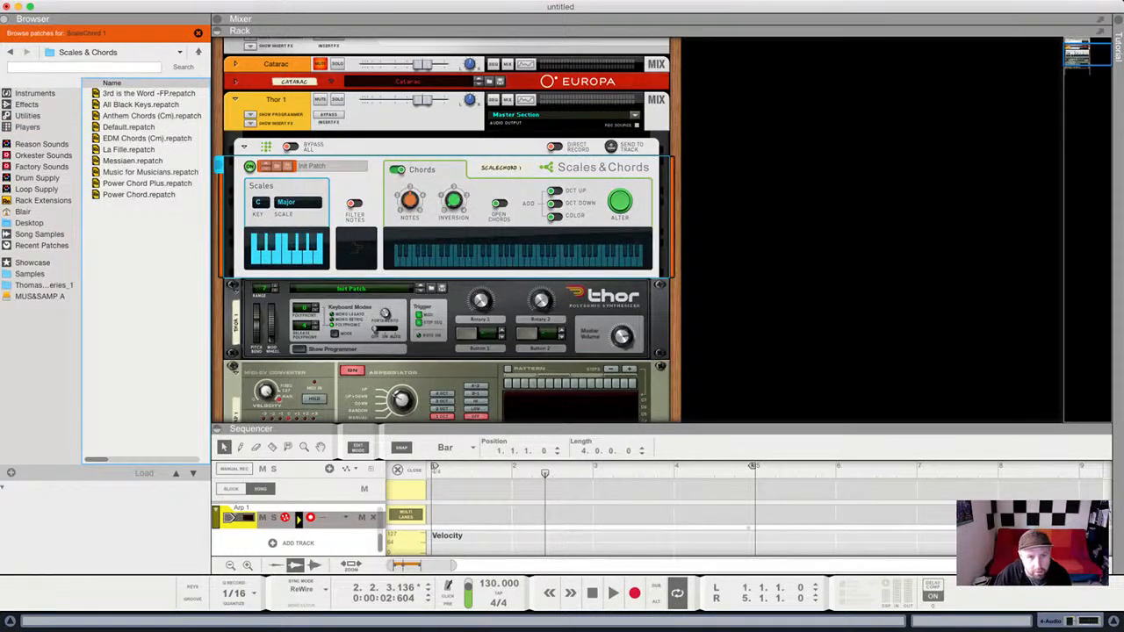
{"action": "left_click", "coordinate": [446, 217]}
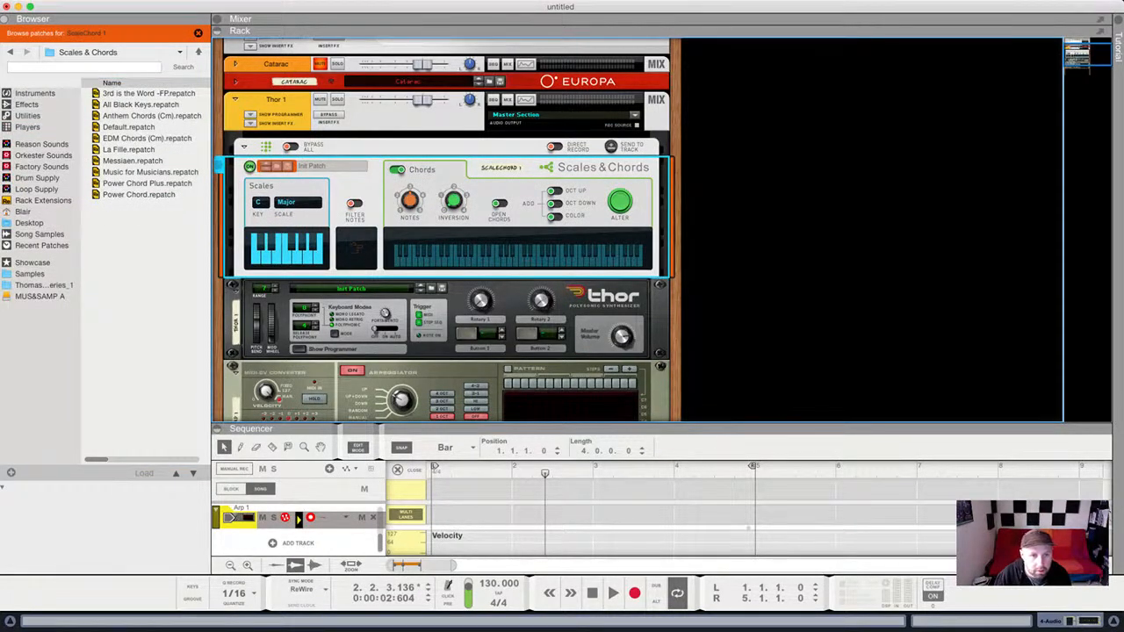
{"action": "left_click_drag", "start_coordinate": [261, 203], "coordinate": [260, 190]}
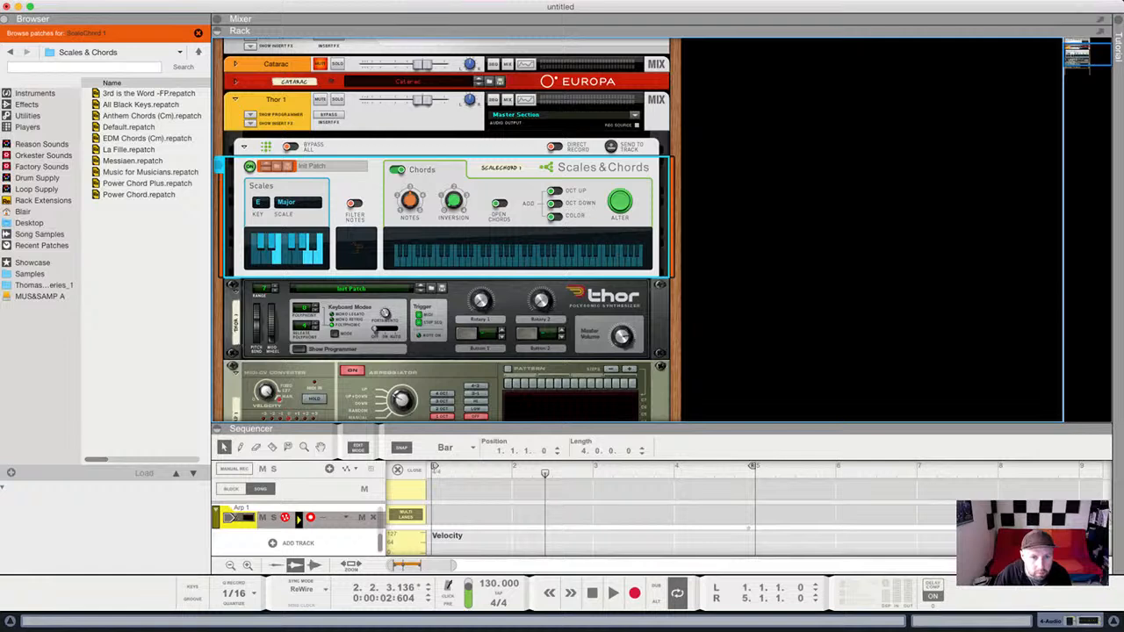
{"action": "left_click_drag", "start_coordinate": [298, 203], "coordinate": [299, 190]}
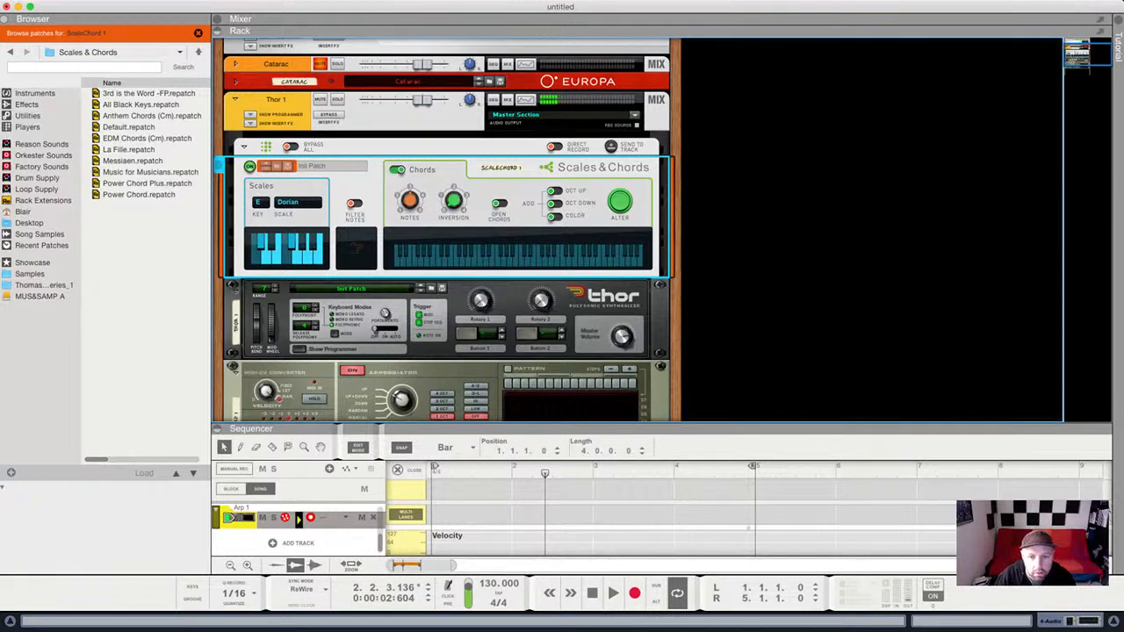
Check the Thor 1 and Arp 1 tracks, collapse the sequencer and unfold Thor's programmer.
{"action": "left_click_drag", "start_coordinate": [597, 426], "coordinate": [597, 191]}
{"action": "left_click", "coordinate": [238, 352]}
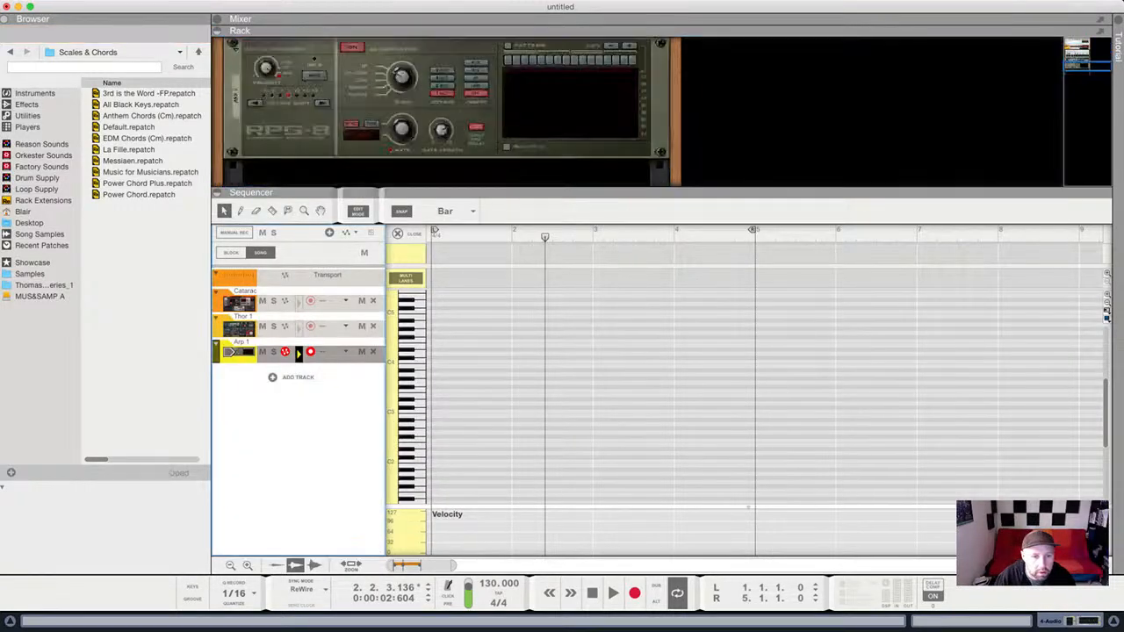
{"action": "left_click", "coordinate": [238, 328]}
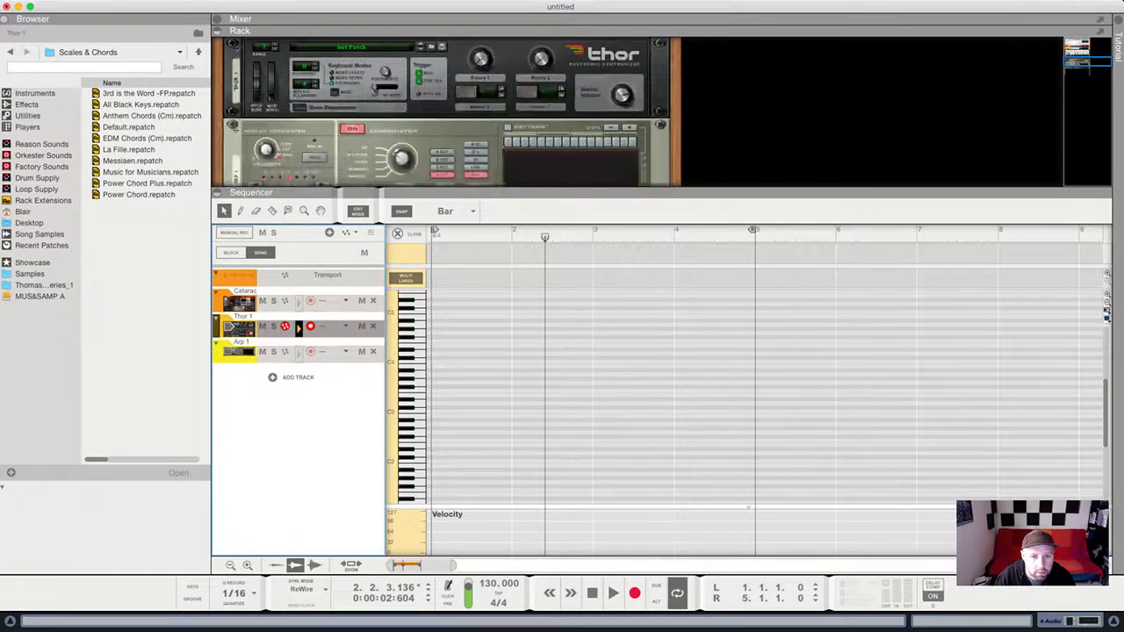
{"action": "left_click", "coordinate": [238, 352]}
{"action": "left_click_drag", "start_coordinate": [598, 191], "coordinate": [598, 567]}
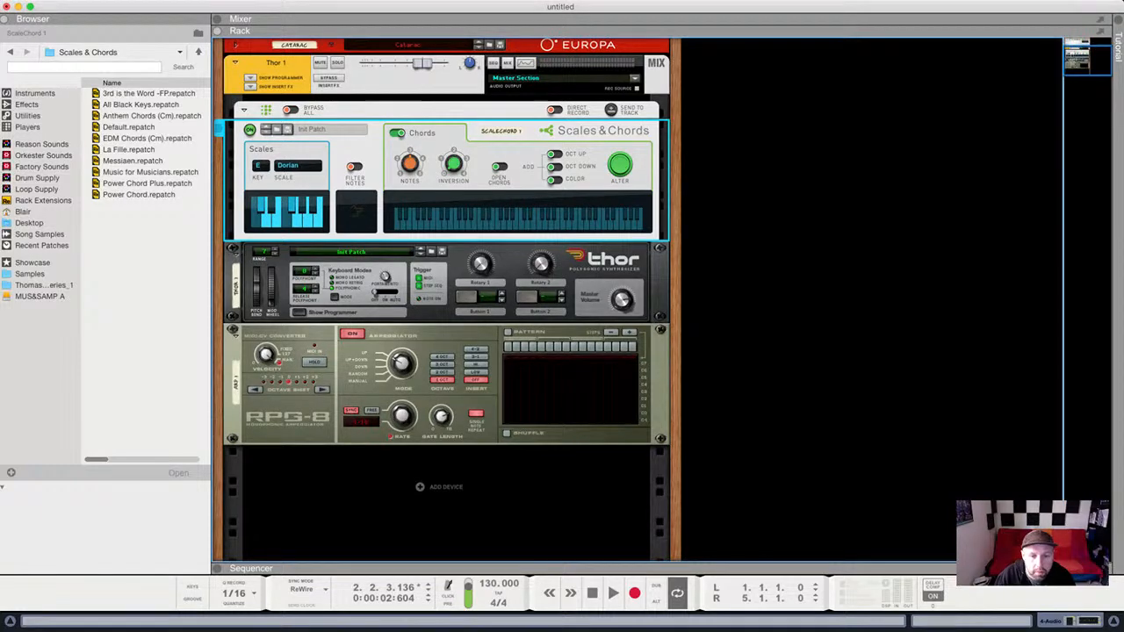
{"action": "left_click_drag", "start_coordinate": [598, 568], "coordinate": [597, 273]}
{"action": "left_click", "coordinate": [238, 433]}
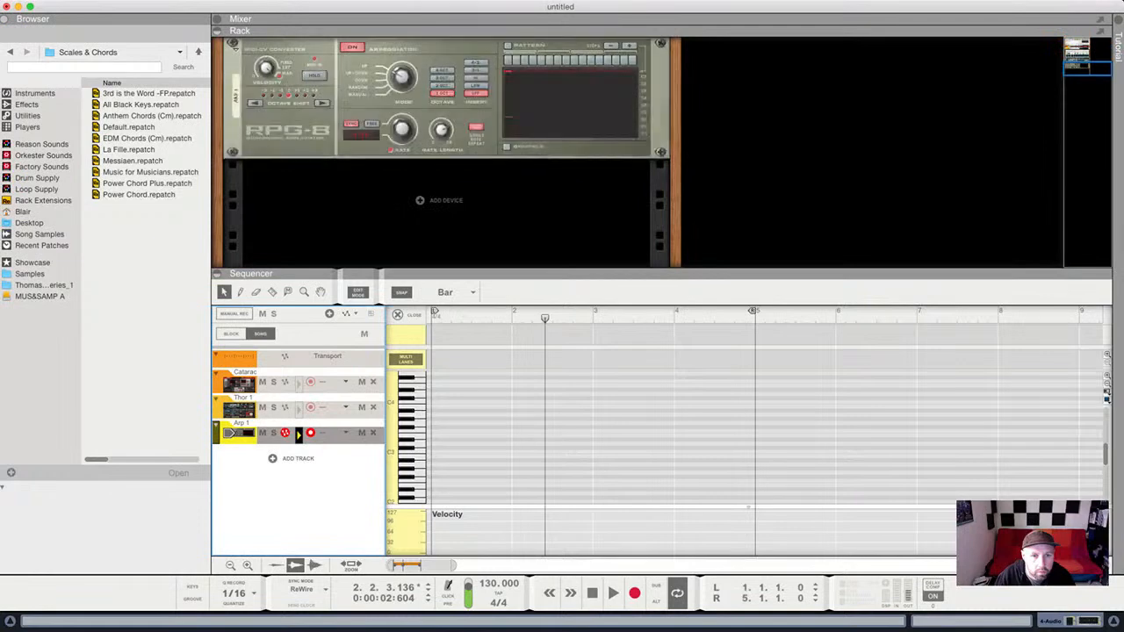
{"action": "left_click", "coordinate": [238, 408]}
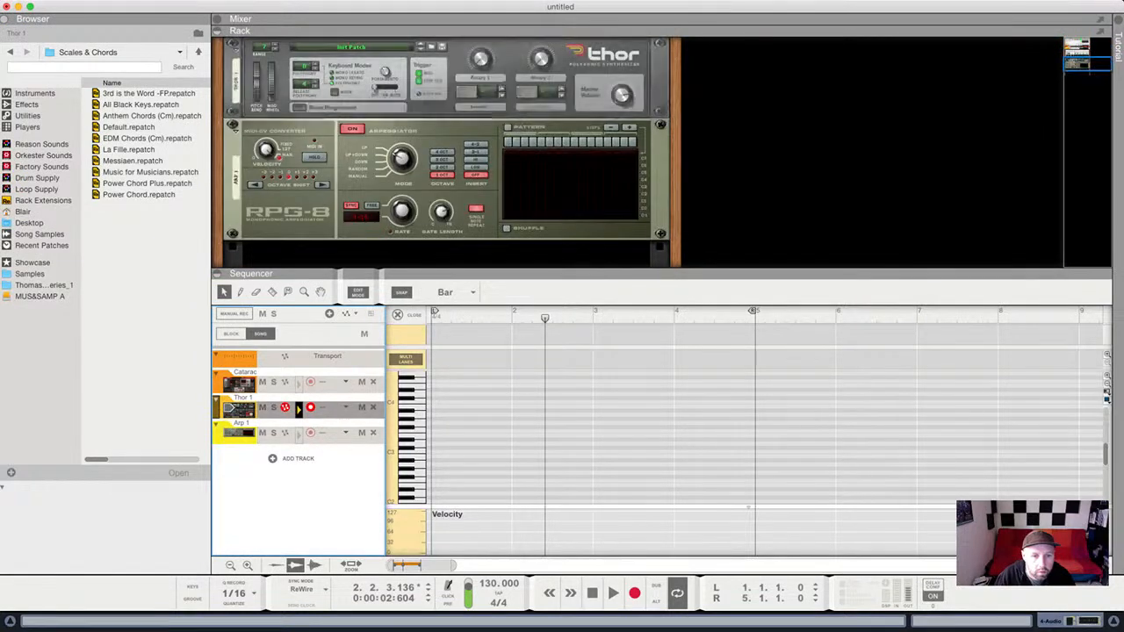
{"action": "left_click_drag", "start_coordinate": [598, 273], "coordinate": [597, 568]}
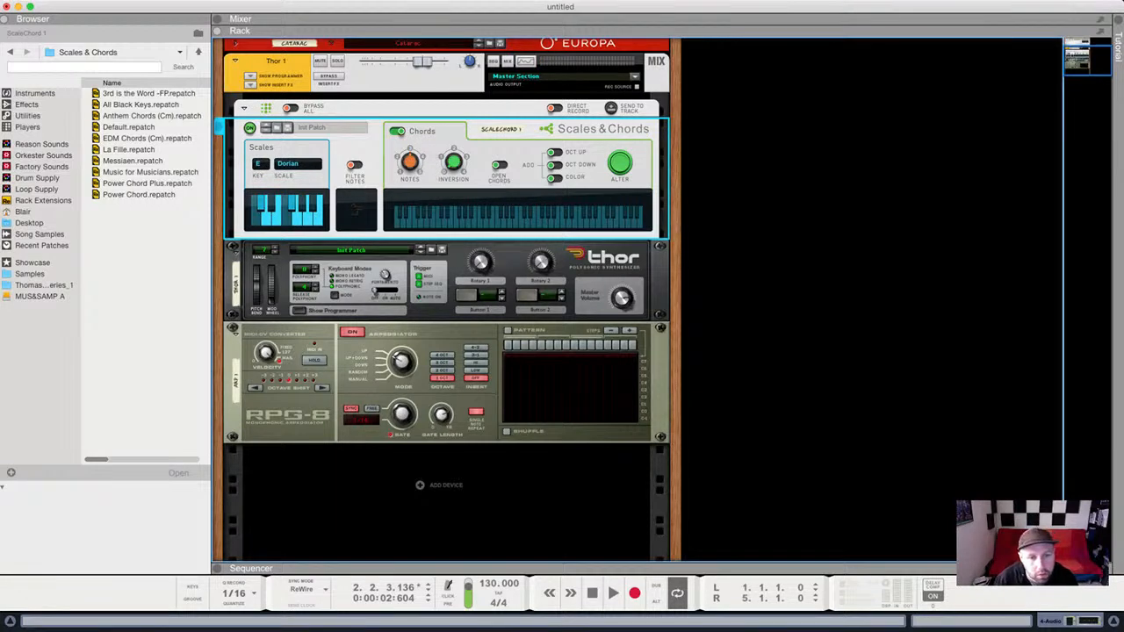
{"action": "left_click", "coordinate": [300, 311]}
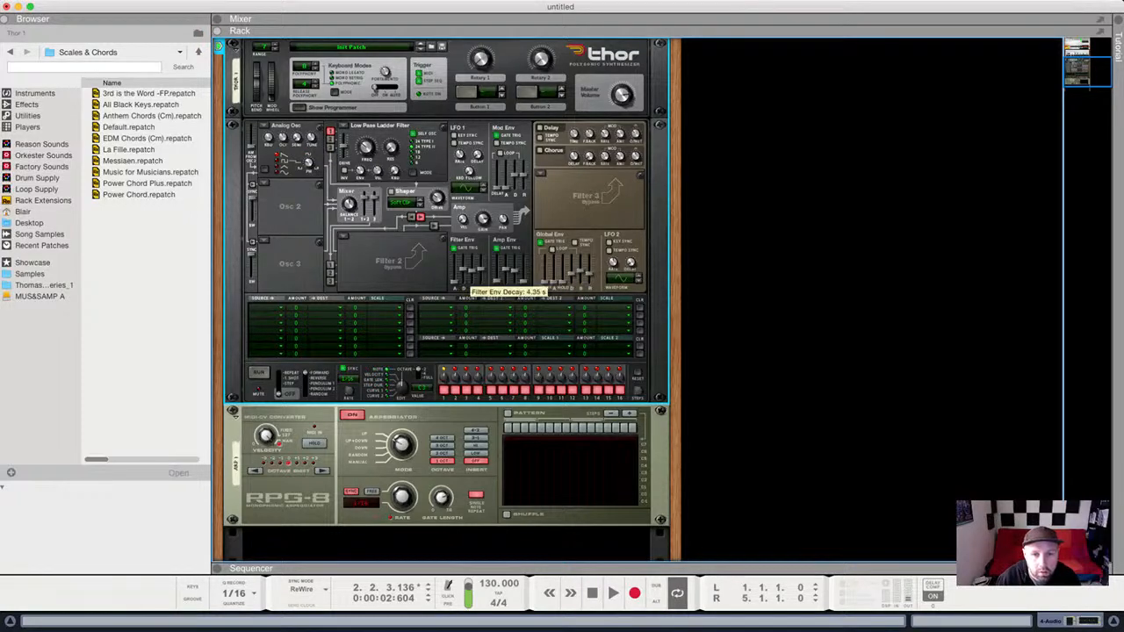
Raise Thor's filter envelope decay to about 4.35 s, enable OCT UP, and reopen the sequencer.
{"action": "left_click_drag", "start_coordinate": [463, 275], "coordinate": [464, 278]}
{"action": "scroll", "coordinate": [464, 278], "scroll_direction": "up", "scroll_amount": 5}
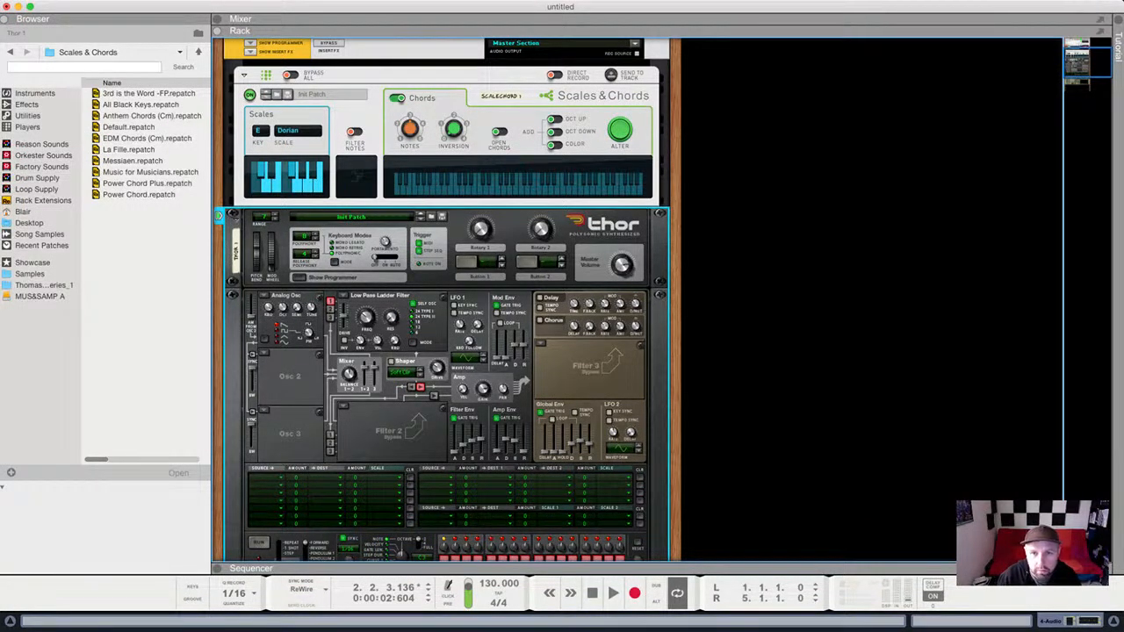
{"action": "left_click", "coordinate": [555, 119]}
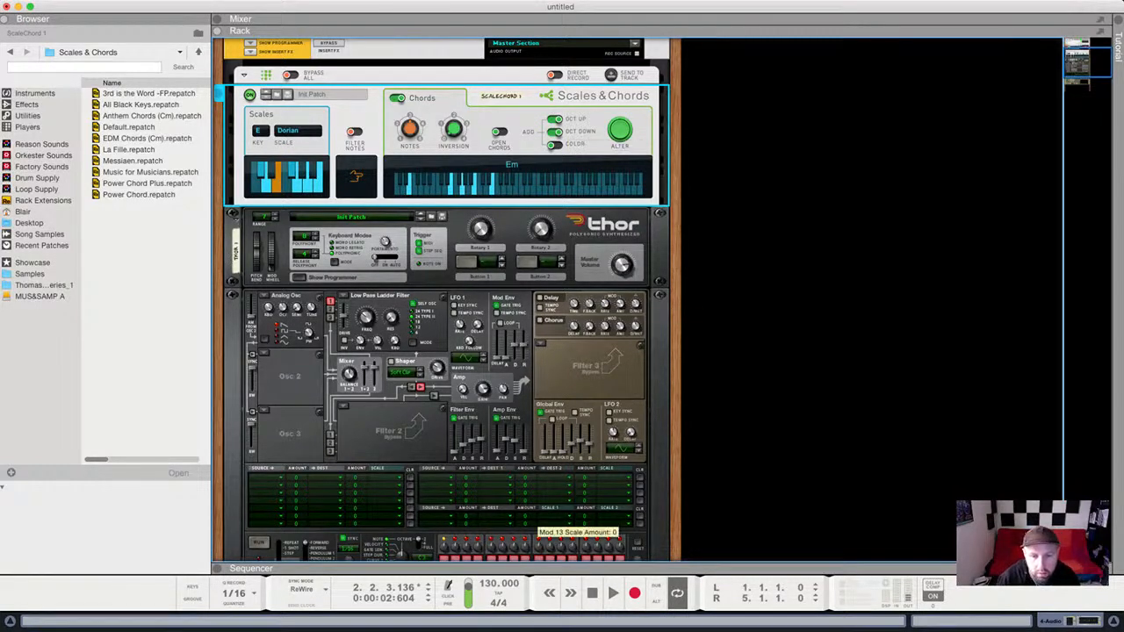
{"action": "left_click_drag", "start_coordinate": [521, 567], "coordinate": [522, 132]}
{"action": "left_click", "coordinate": [513, 351]}
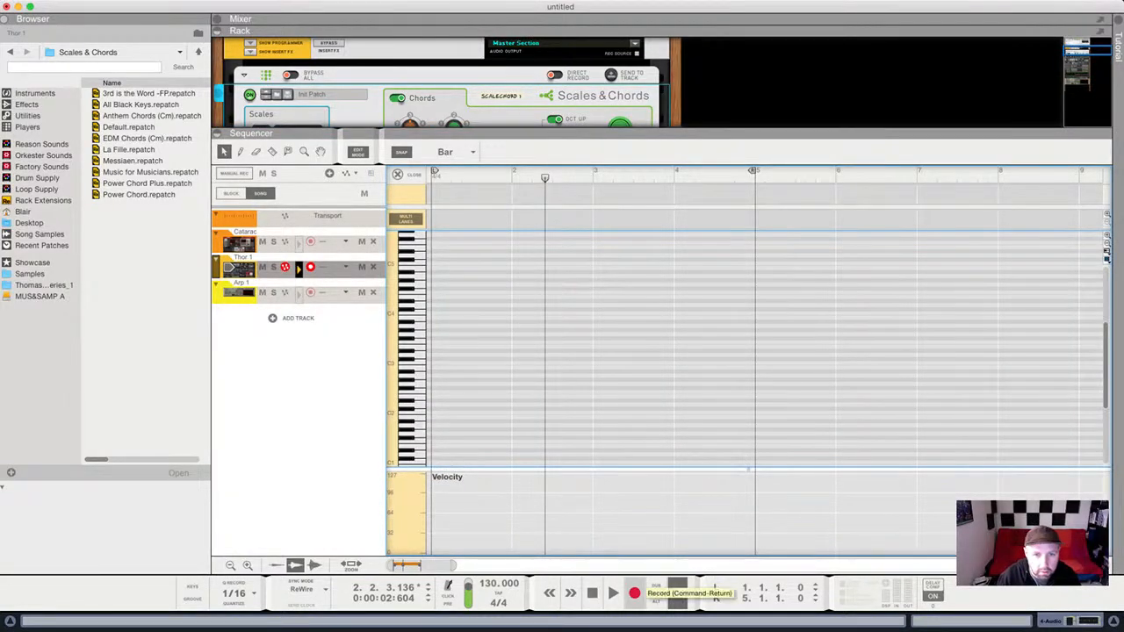
Record a take of chords onto the Thor 1 track.
{"action": "left_click", "coordinate": [634, 594]}
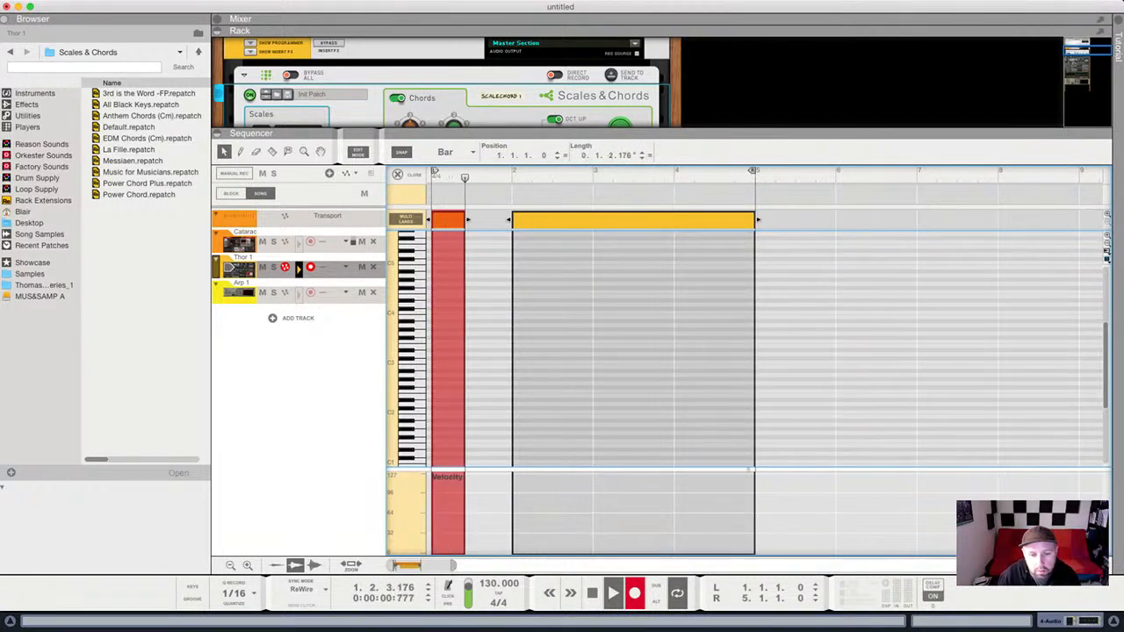
{"action": "key", "text": "g"}
{"action": "key", "text": "g"}
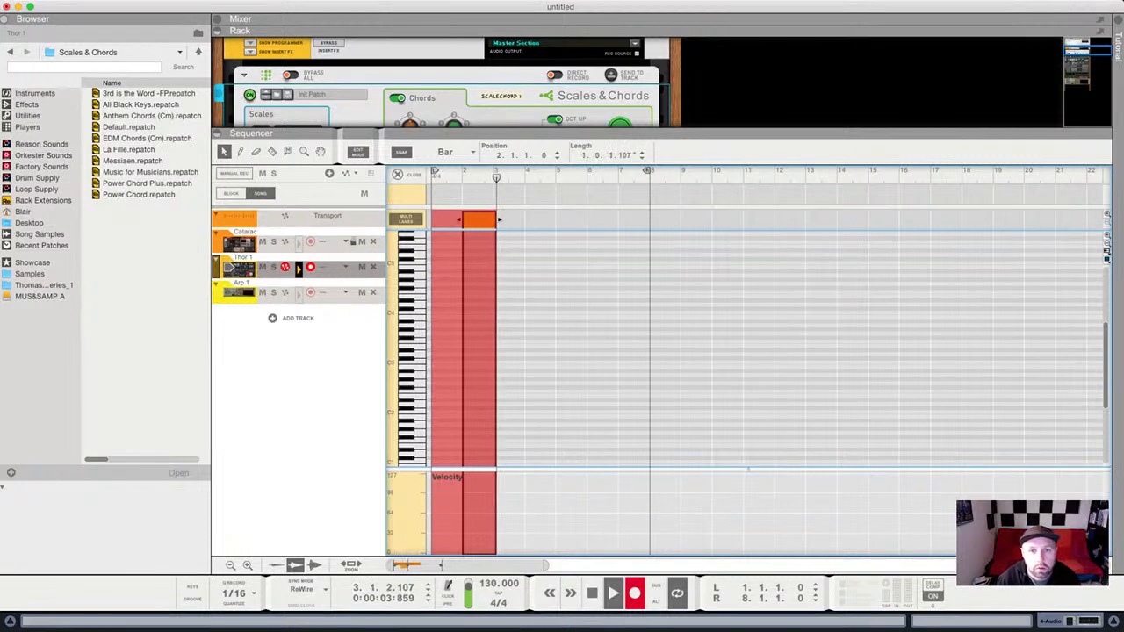
{"action": "left_click_drag", "start_coordinate": [661, 133], "coordinate": [661, 145]}
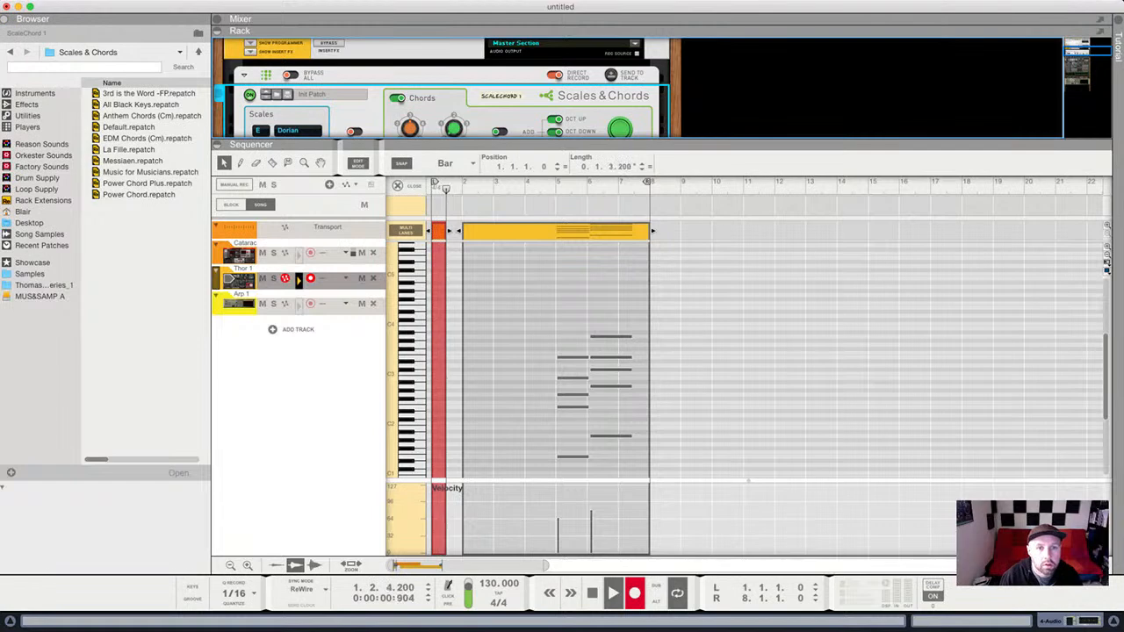
{"action": "scroll", "coordinate": [447, 88], "scroll_direction": "down", "scroll_amount": 3}
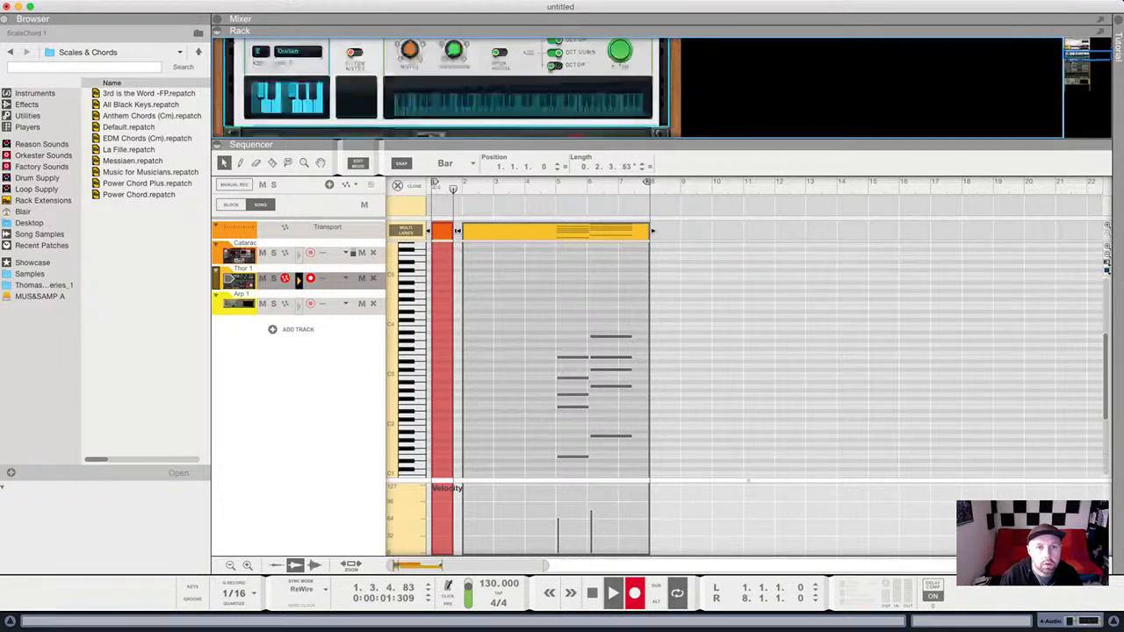
{"action": "scroll", "coordinate": [446, 88], "scroll_direction": "up", "scroll_amount": 3}
Stop recording and delete every note in the recorded Thor 1 clip, leaving it empty.
{"action": "double_click", "coordinate": [571, 323]}
{"action": "left_click_drag", "start_coordinate": [501, 333], "coordinate": [660, 483]}
{"action": "key", "text": "Delete"}
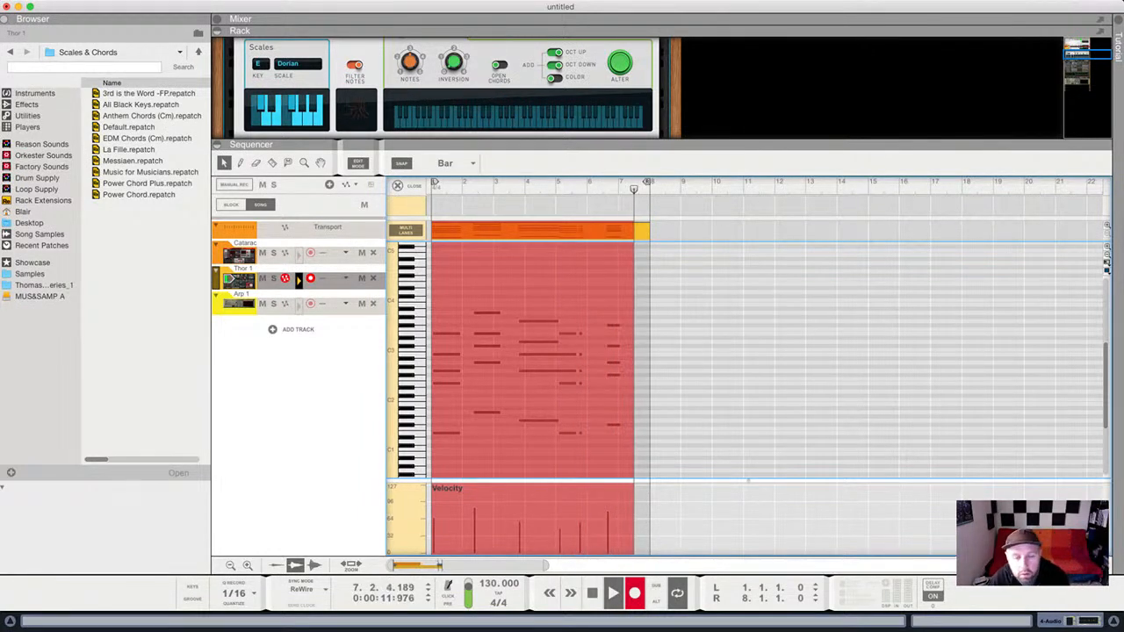
{"action": "key", "text": "space"}
{"action": "scroll", "coordinate": [746, 360], "scroll_direction": "down", "scroll_amount": 2}
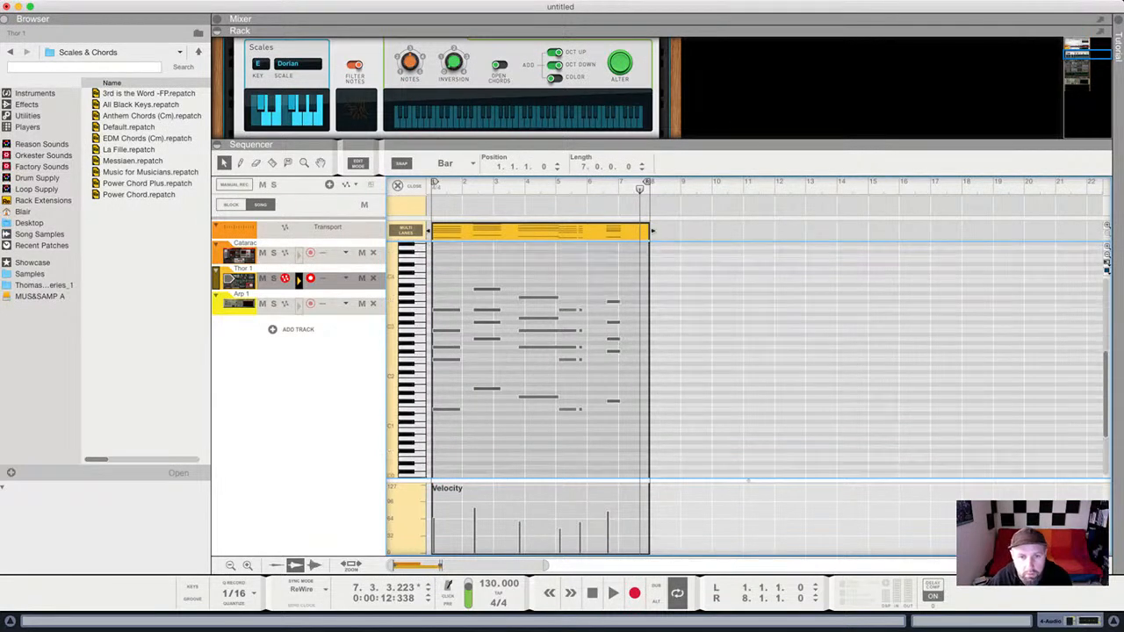
{"action": "double_click", "coordinate": [639, 269]}
{"action": "left_click_drag", "start_coordinate": [639, 269], "coordinate": [429, 423]}
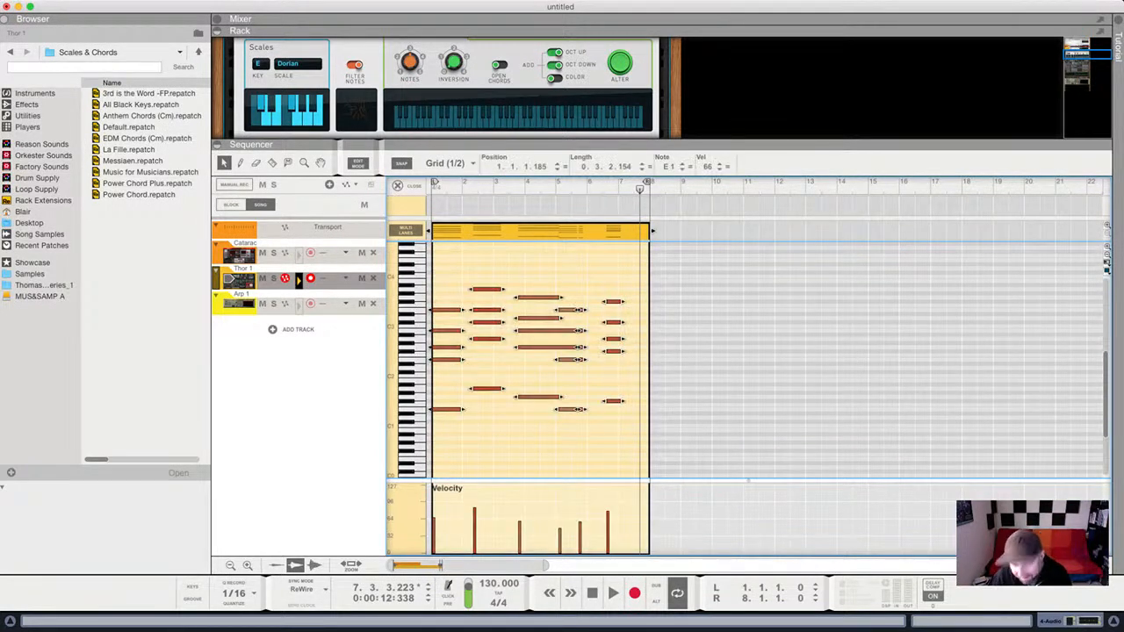
{"action": "key", "text": "Delete"}
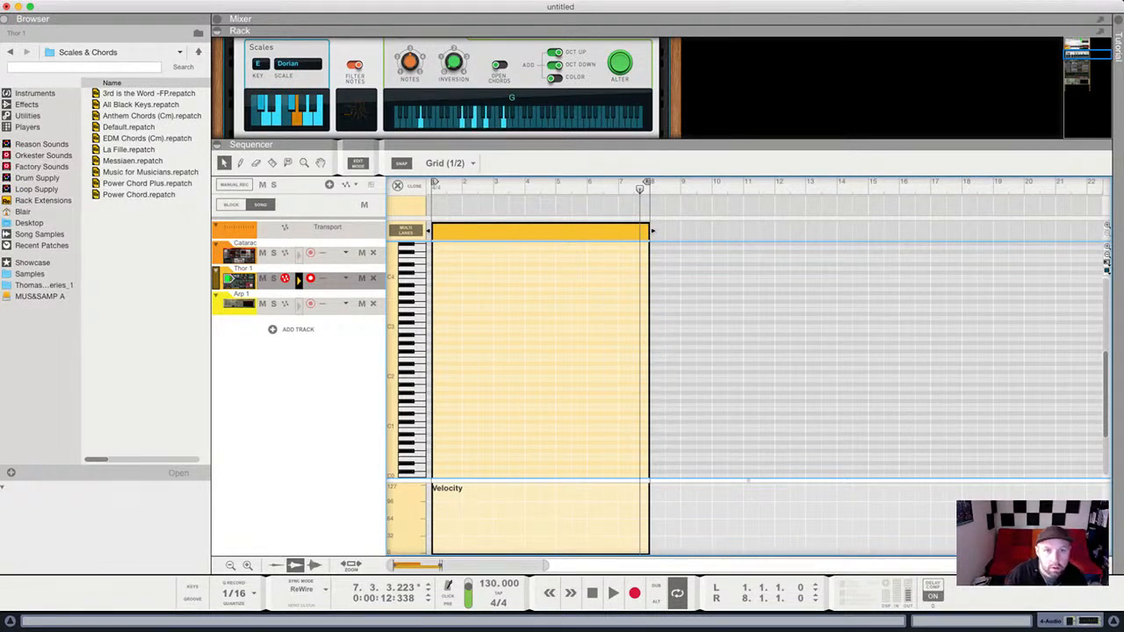
Enable Open Chords on Scales & Chords, rewind, and record a new take with count-in.
{"action": "left_click_drag", "start_coordinate": [562, 144], "coordinate": [562, 270]}
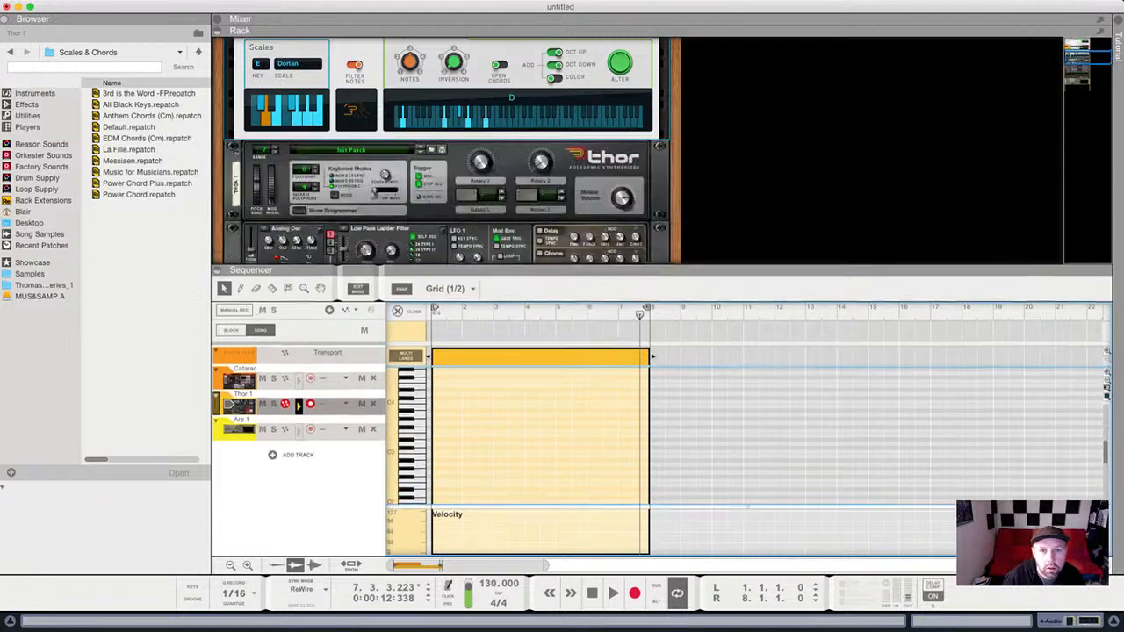
{"action": "scroll", "coordinate": [446, 151], "scroll_direction": "up", "scroll_amount": 3}
{"action": "left_click", "coordinate": [500, 146]}
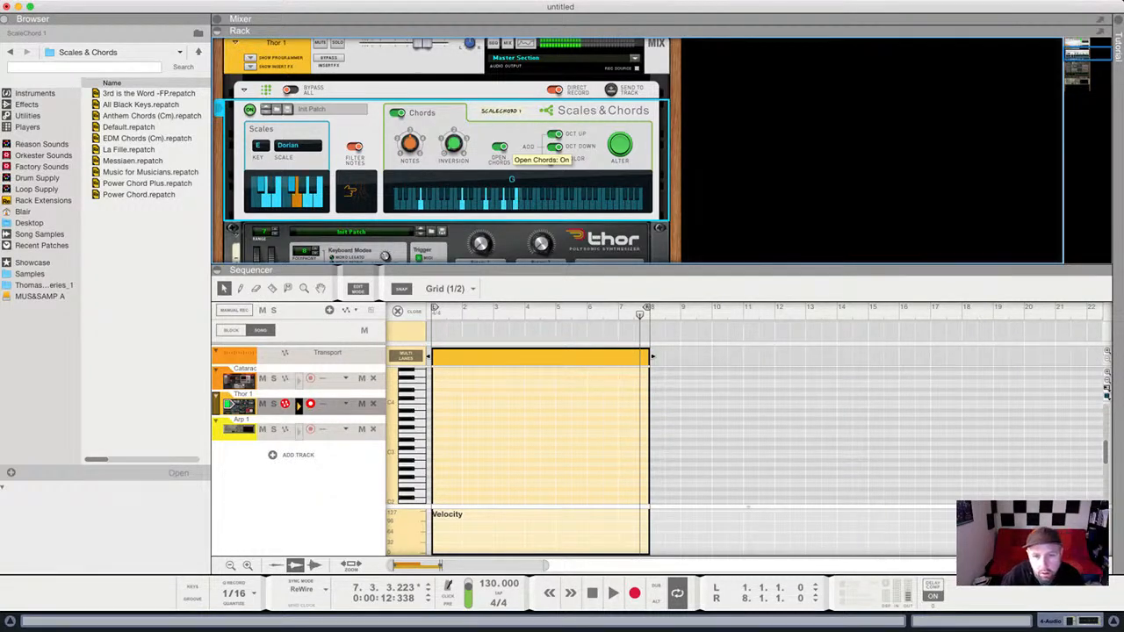
{"action": "key", "text": "shift+Return"}
{"action": "key", "text": "shift+Return"}
{"action": "key", "text": "shift+Return"}
{"action": "key", "text": "super+Return"}
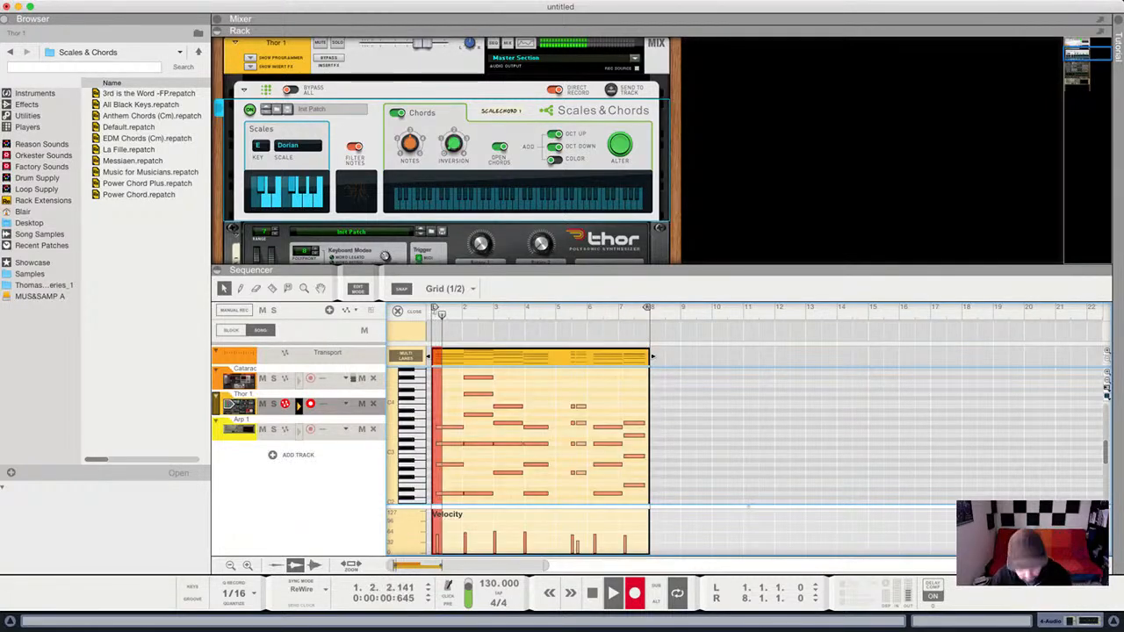
Stop recording, expand the sequencer, and quantize all recorded chord notes.
{"action": "key", "text": "space"}
{"action": "key", "text": "F7"}
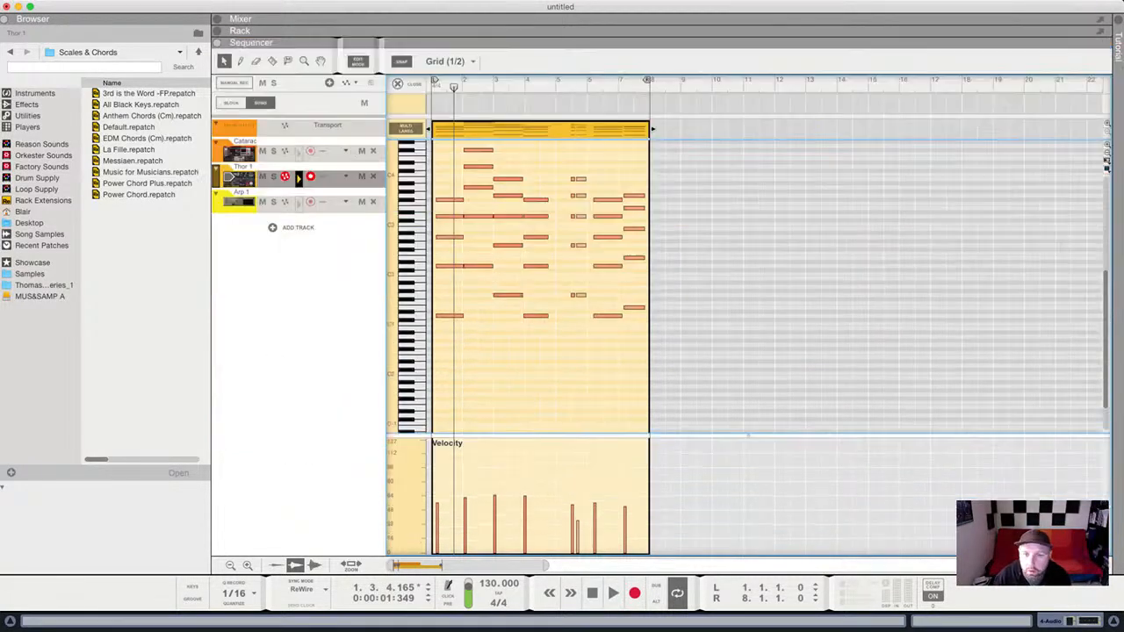
{"action": "left_click", "coordinate": [573, 351]}
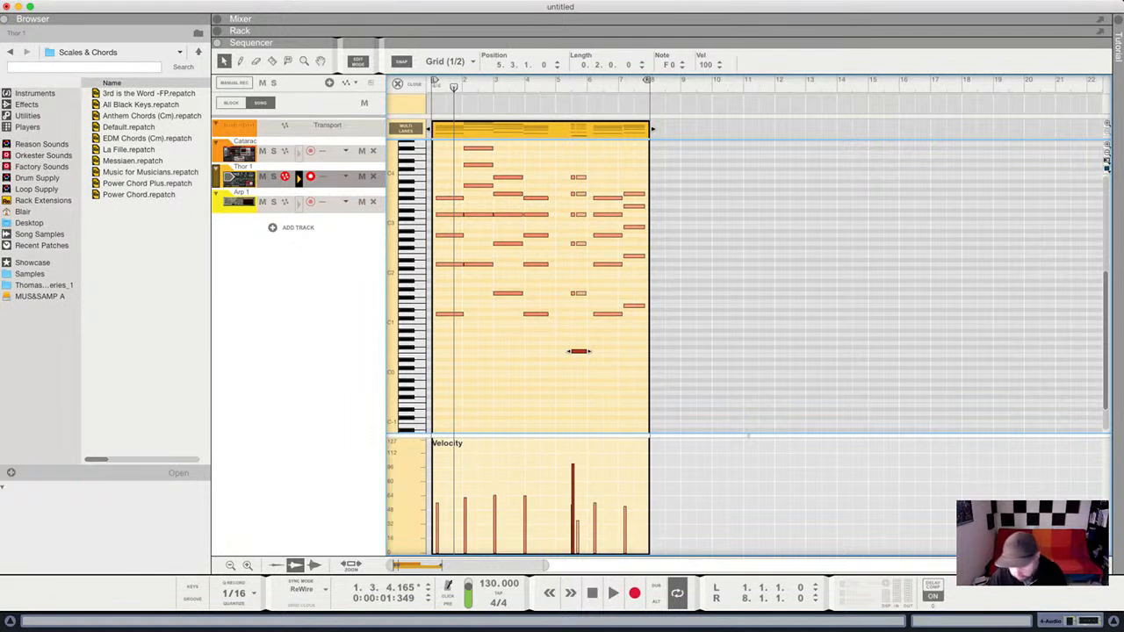
{"action": "key", "text": "super+z"}
{"action": "left_click_drag", "start_coordinate": [673, 154], "coordinate": [433, 341]}
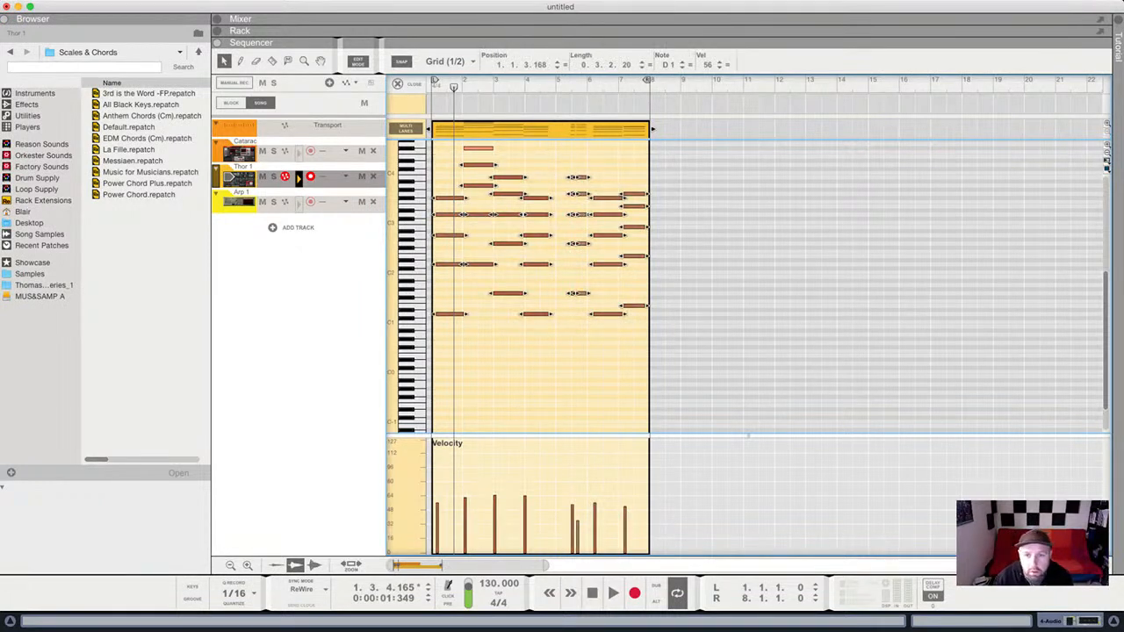
{"action": "left_click_drag", "start_coordinate": [433, 152], "coordinate": [641, 402]}
{"action": "key", "text": "super+a"}
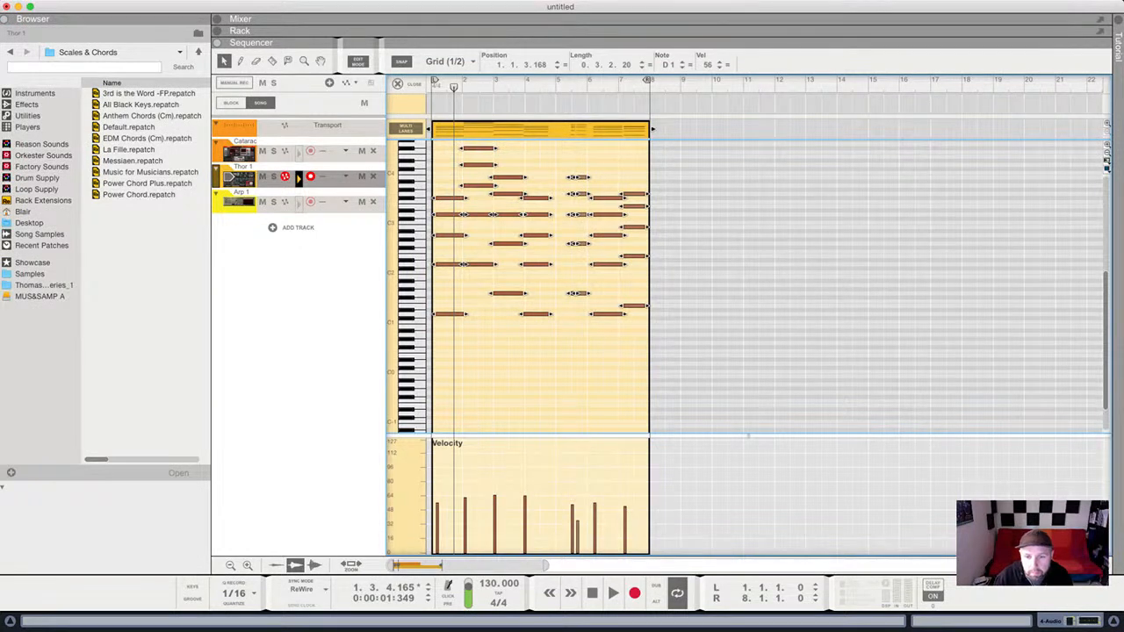
{"action": "key", "text": "super+k"}
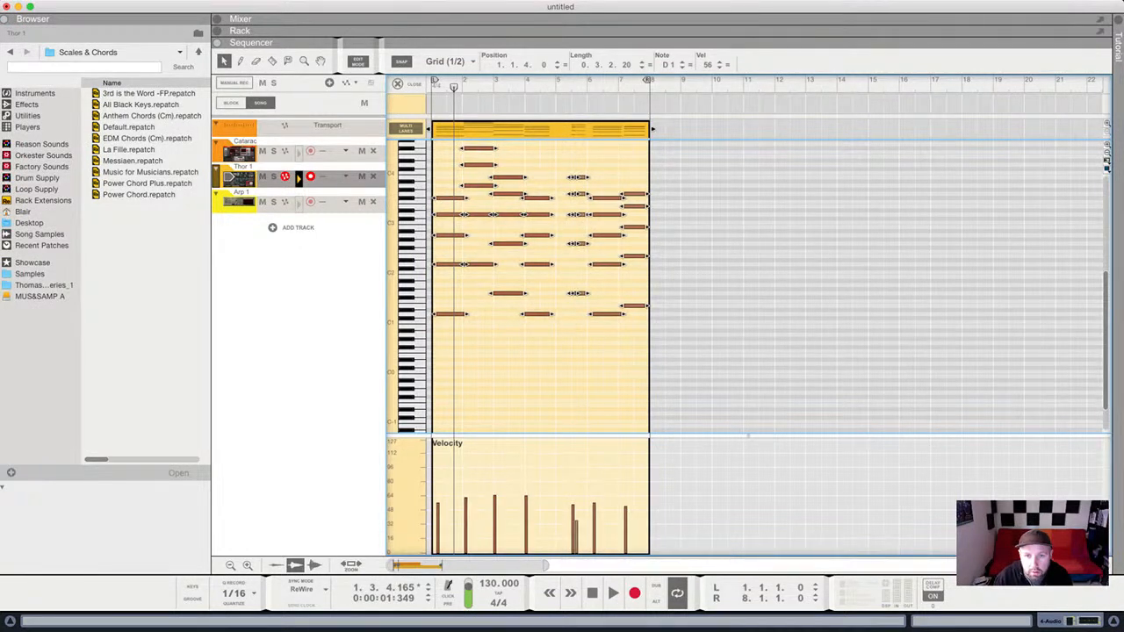
{"action": "key", "text": "Escape"}
Move the first chord's five notes to the very start of bar 1.
{"action": "left_click_drag", "start_coordinate": [433, 184], "coordinate": [460, 388]}
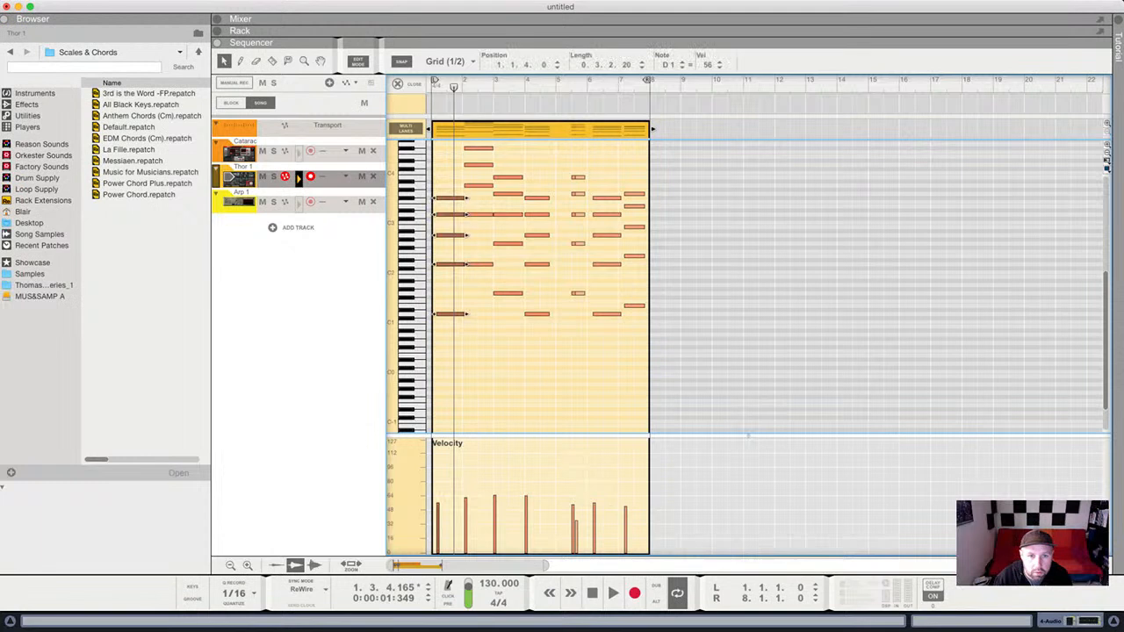
{"action": "left_click_drag", "start_coordinate": [451, 314], "coordinate": [450, 314]}
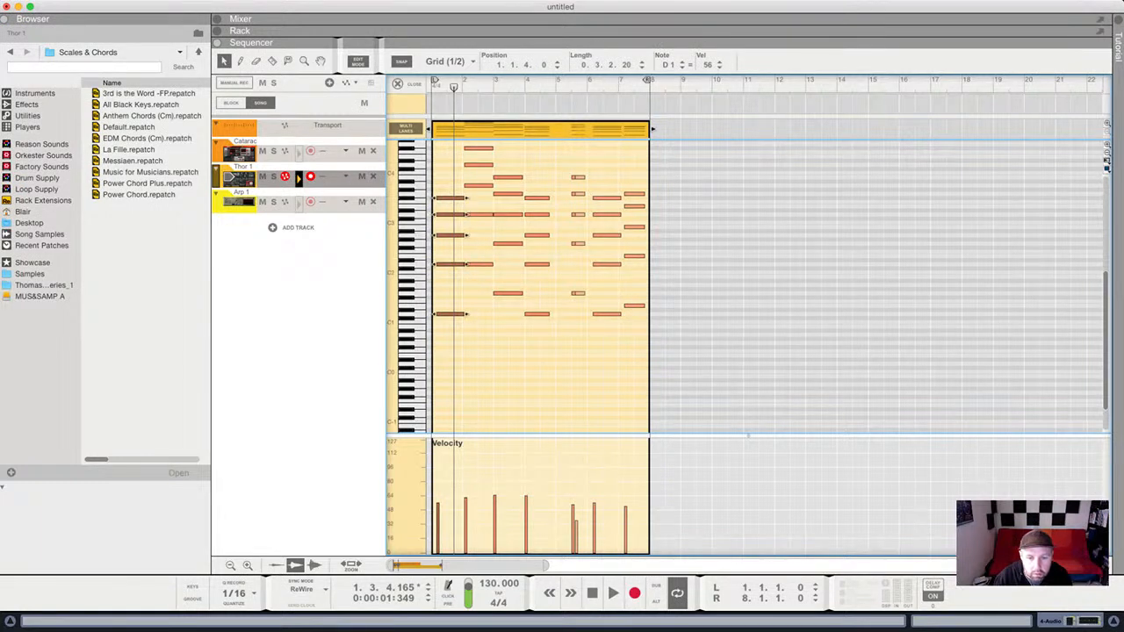
{"action": "key", "text": "h"}
{"action": "key", "text": "h"}
{"action": "key", "text": "h"}
{"action": "key", "text": "h"}
{"action": "left_click", "coordinate": [461, 355]}
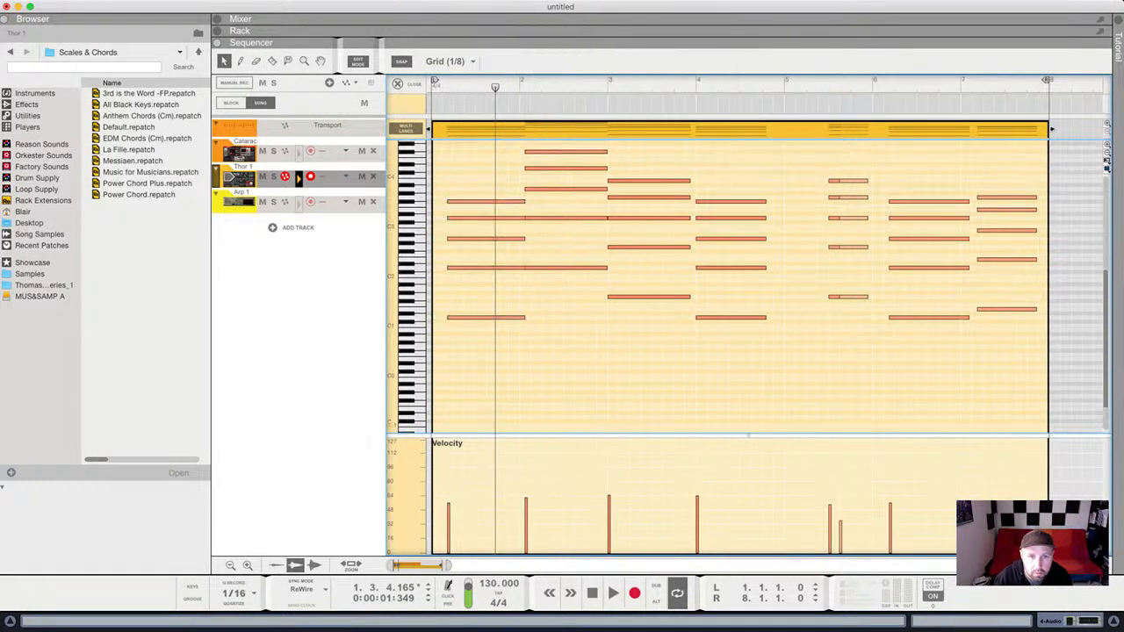
{"action": "left_click_drag", "start_coordinate": [449, 174], "coordinate": [464, 317]}
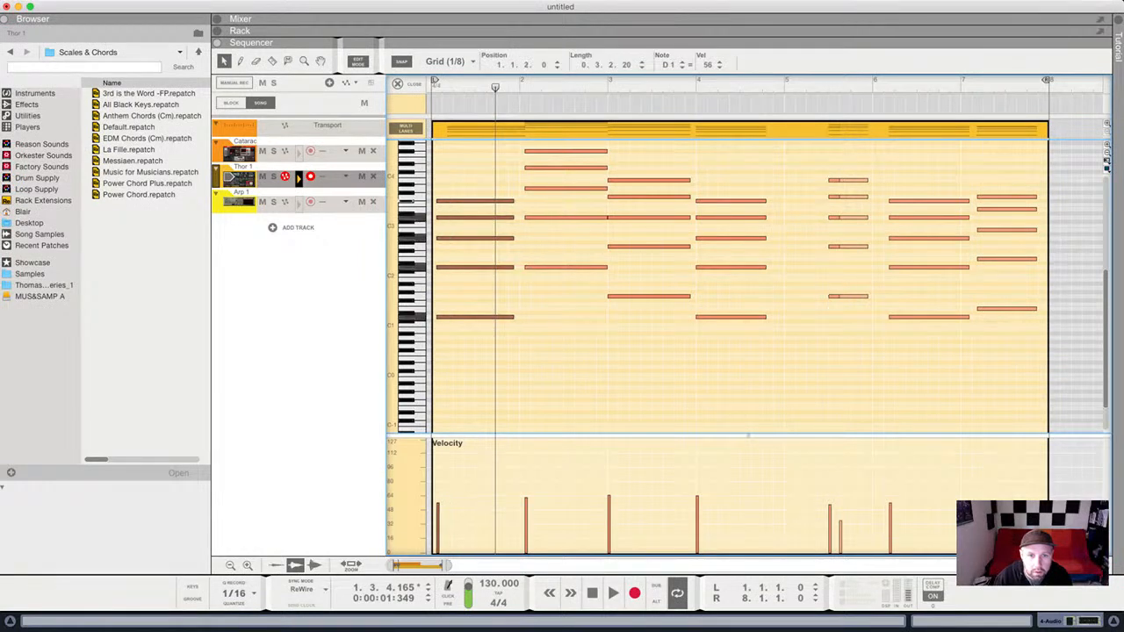
{"action": "key", "text": "h"}
{"action": "key", "text": "h"}
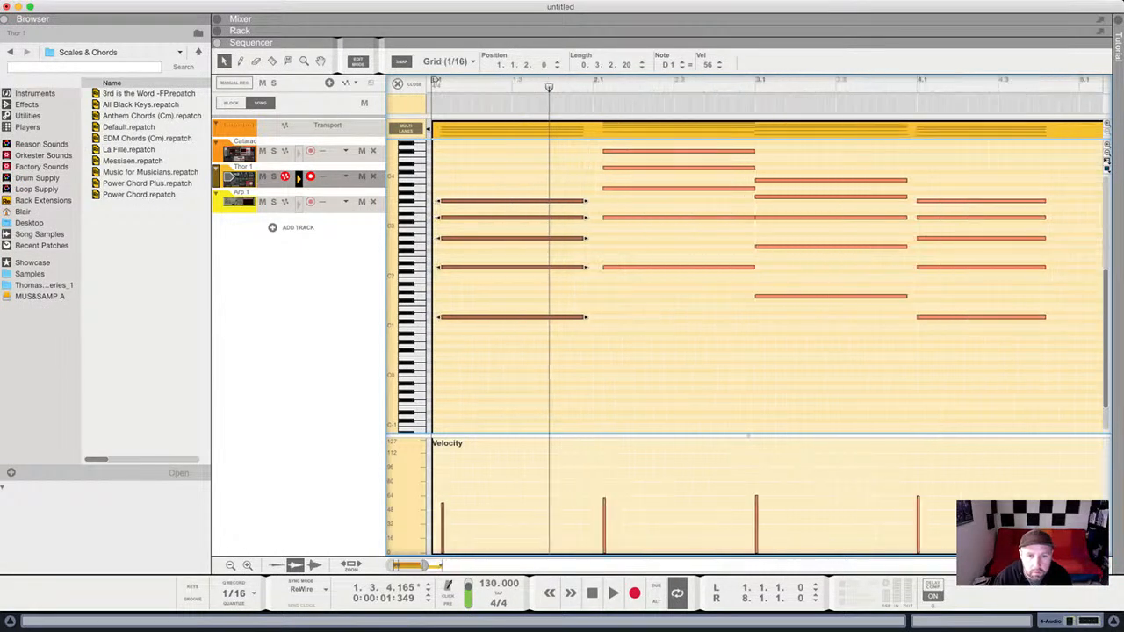
{"action": "left_click_drag", "start_coordinate": [464, 317], "coordinate": [448, 317]}
{"action": "left_click_drag", "start_coordinate": [693, 168], "coordinate": [705, 317]}
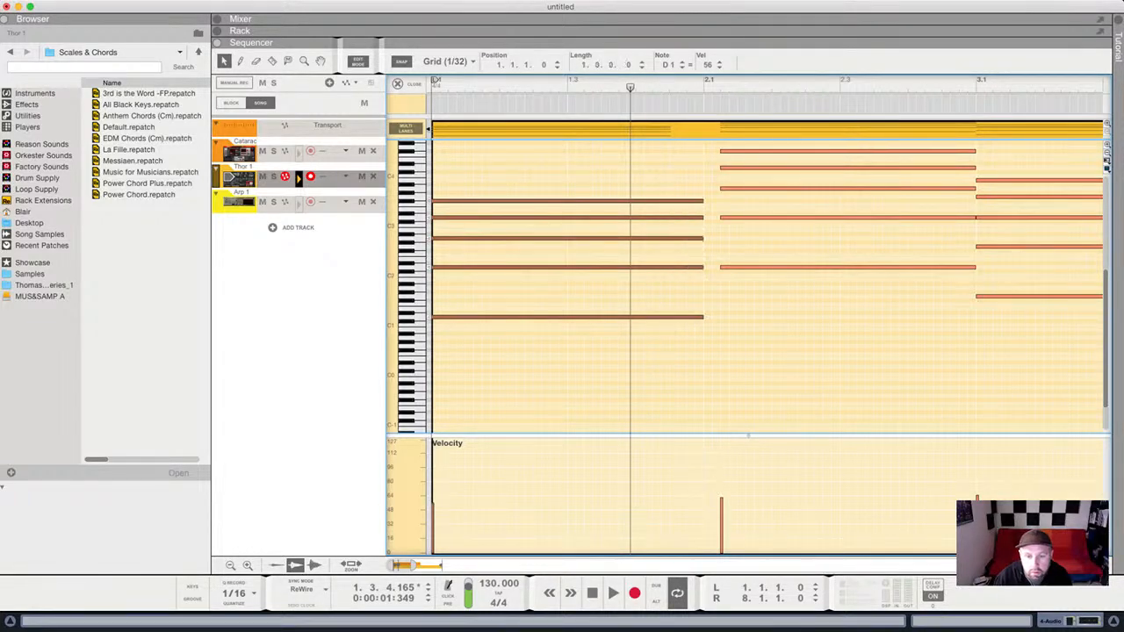
{"action": "key", "text": "g"}
{"action": "key", "text": "g"}
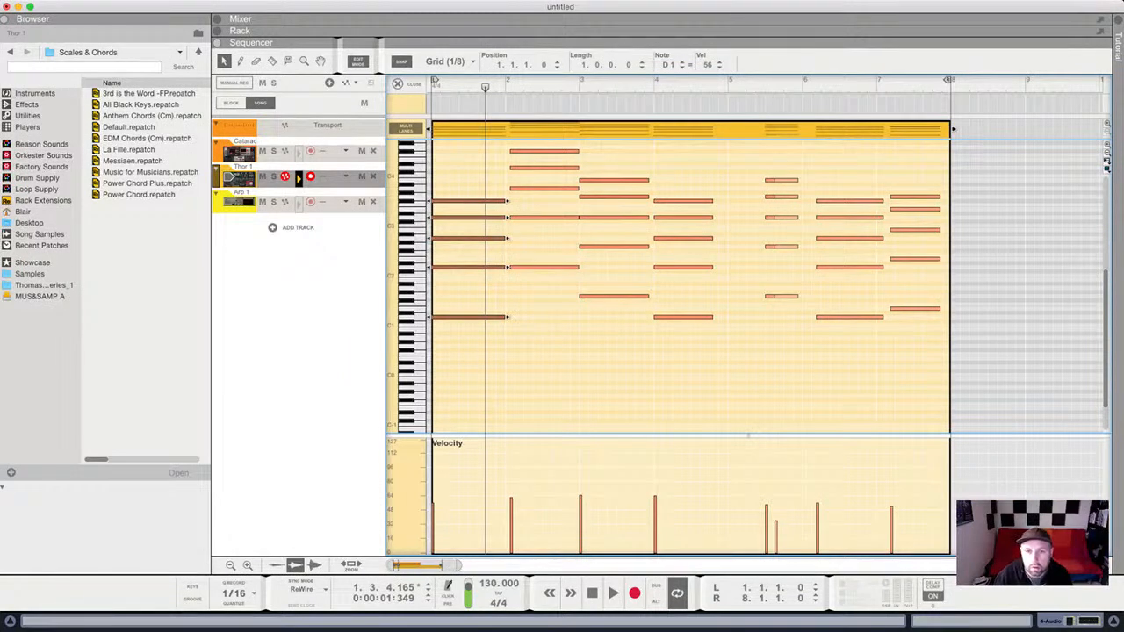
Shift chords two to four later and move the last chord to just after bar 2.
{"action": "left_click_drag", "start_coordinate": [559, 144], "coordinate": [720, 366]}
{"action": "left_click_drag", "start_coordinate": [684, 202], "coordinate": [749, 201]}
{"action": "left_click_drag", "start_coordinate": [886, 182], "coordinate": [969, 420]}
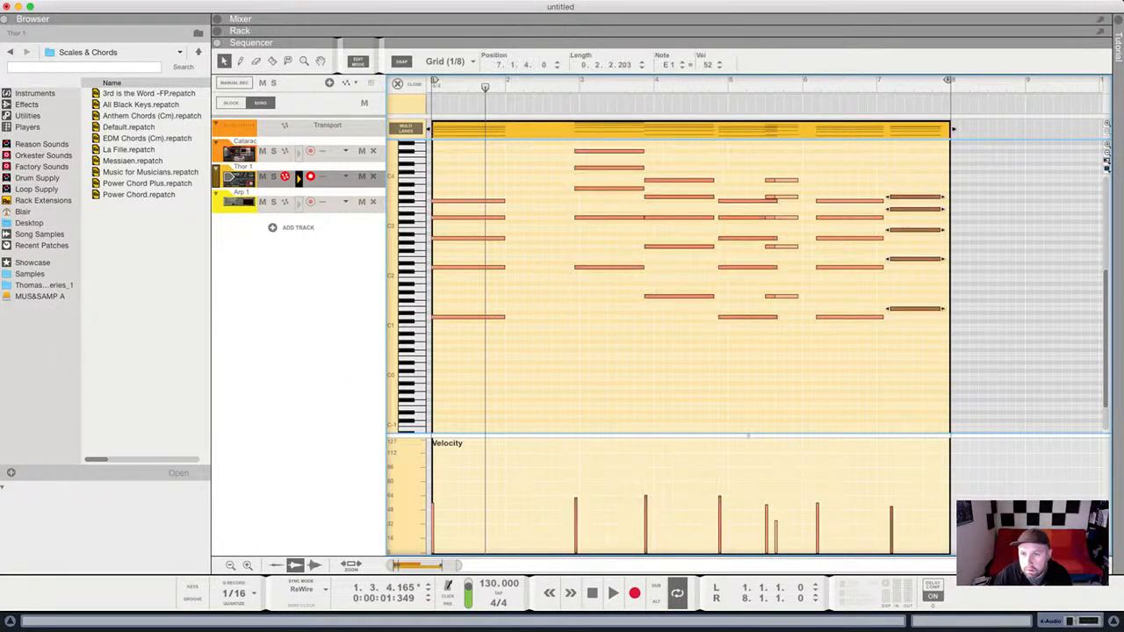
{"action": "left_click_drag", "start_coordinate": [915, 259], "coordinate": [536, 259]}
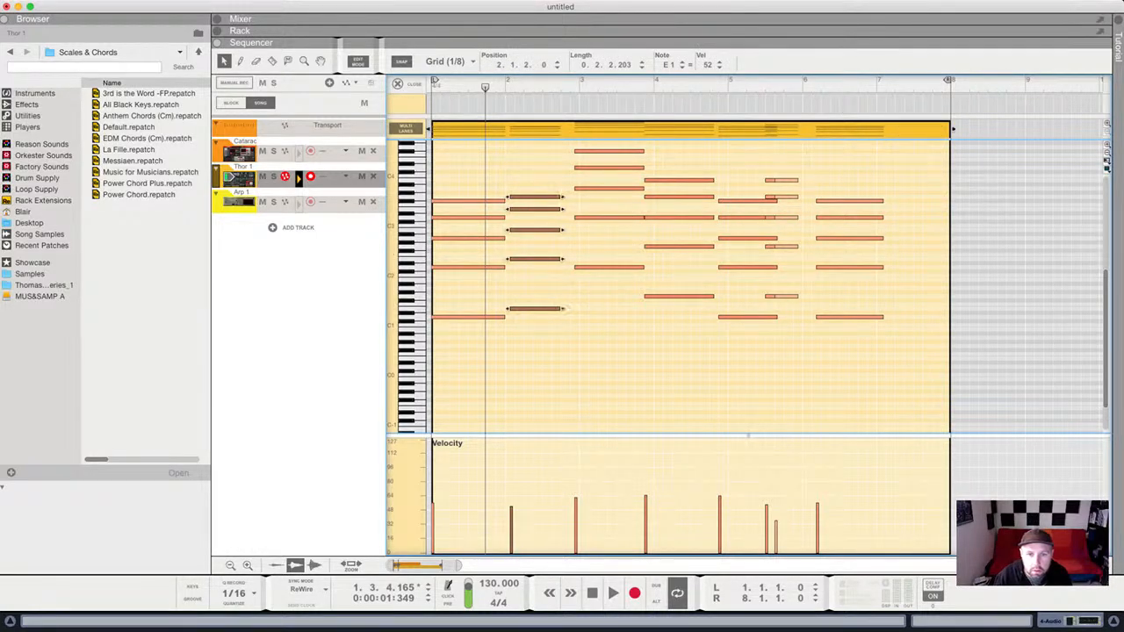
Align the bar-2 chord's five notes to beat 1 of bar 2, then exit Edit Mode.
{"action": "left_click_drag", "start_coordinate": [457, 565], "coordinate": [429, 566]}
{"action": "left_click_drag", "start_coordinate": [574, 192], "coordinate": [564, 416]}
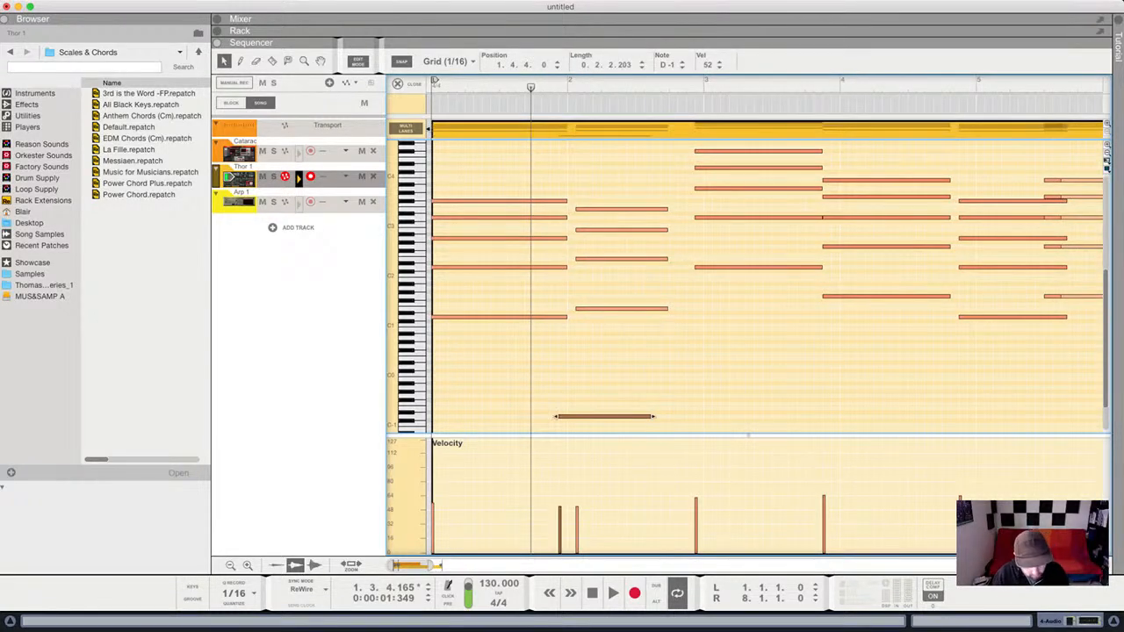
{"action": "key", "text": "super+z"}
{"action": "left_click_drag", "start_coordinate": [570, 187], "coordinate": [610, 310]}
{"action": "left_click", "coordinate": [448, 62]}
{"action": "key", "text": "shift+Return"}
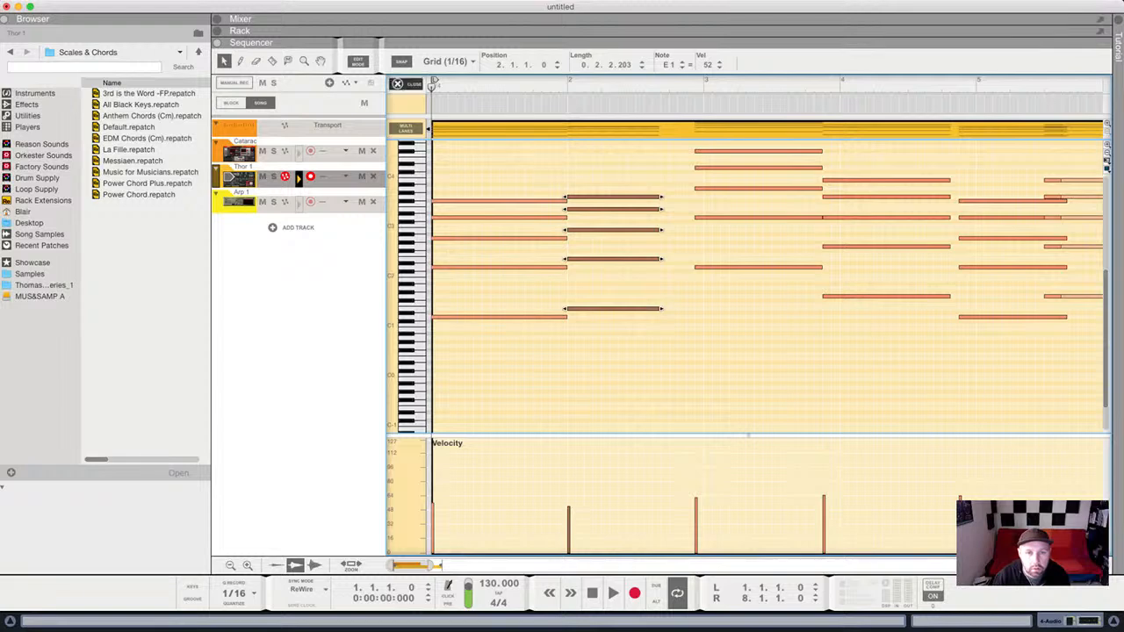
{"action": "left_click", "coordinate": [398, 85]}
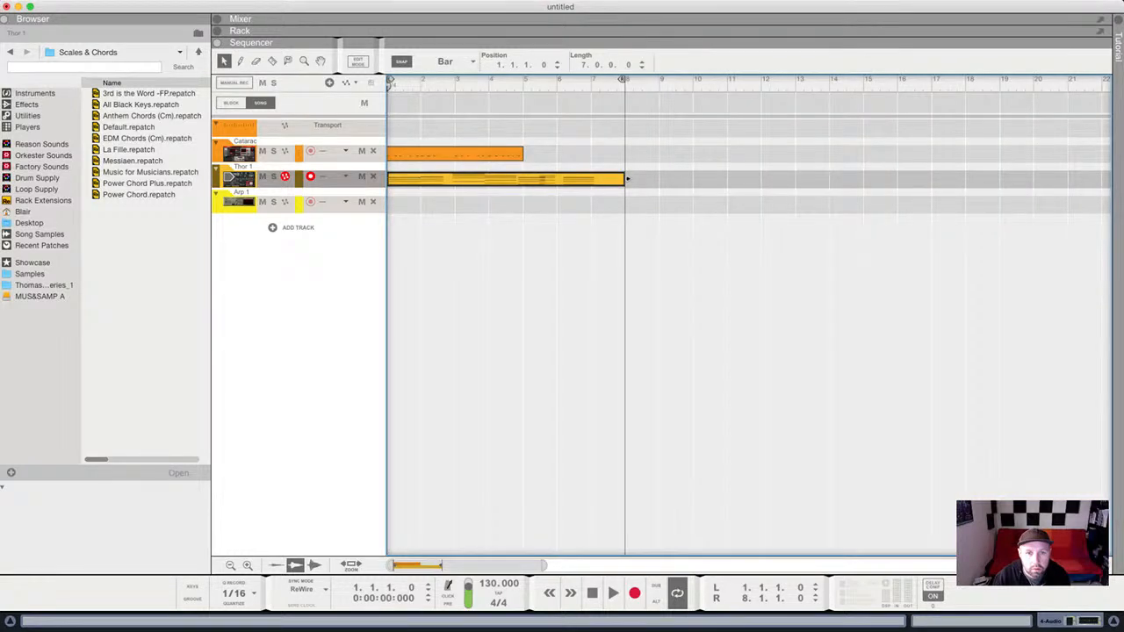
Show the rack, audition the chords, and open the Thor 1 clip in Edit Mode.
{"action": "key", "text": "F6"}
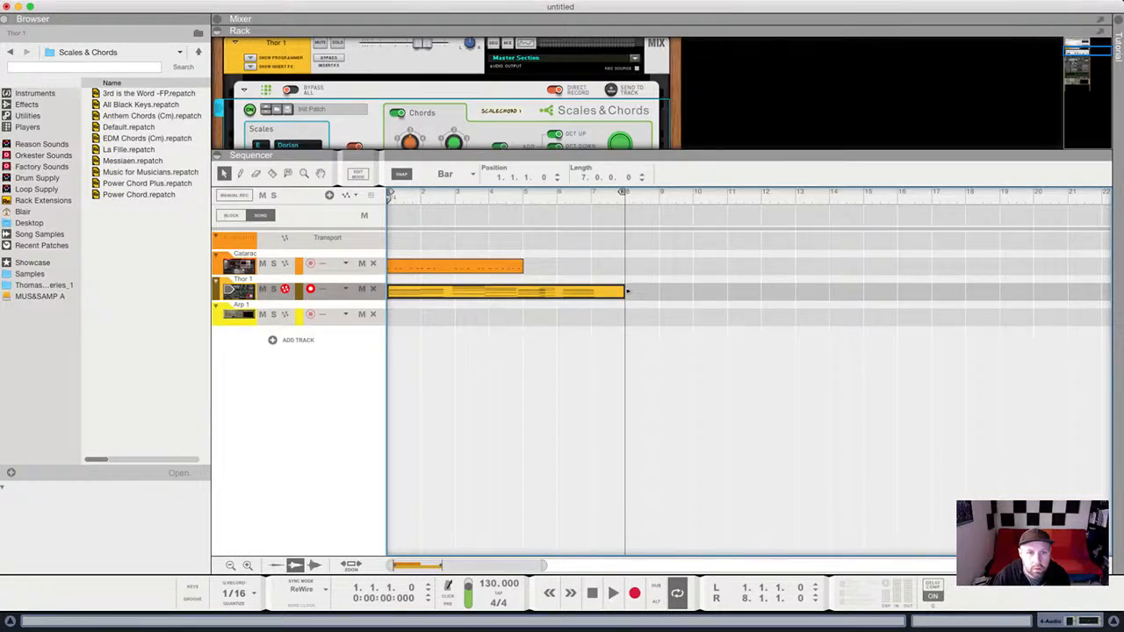
{"action": "left_click", "coordinate": [519, 111]}
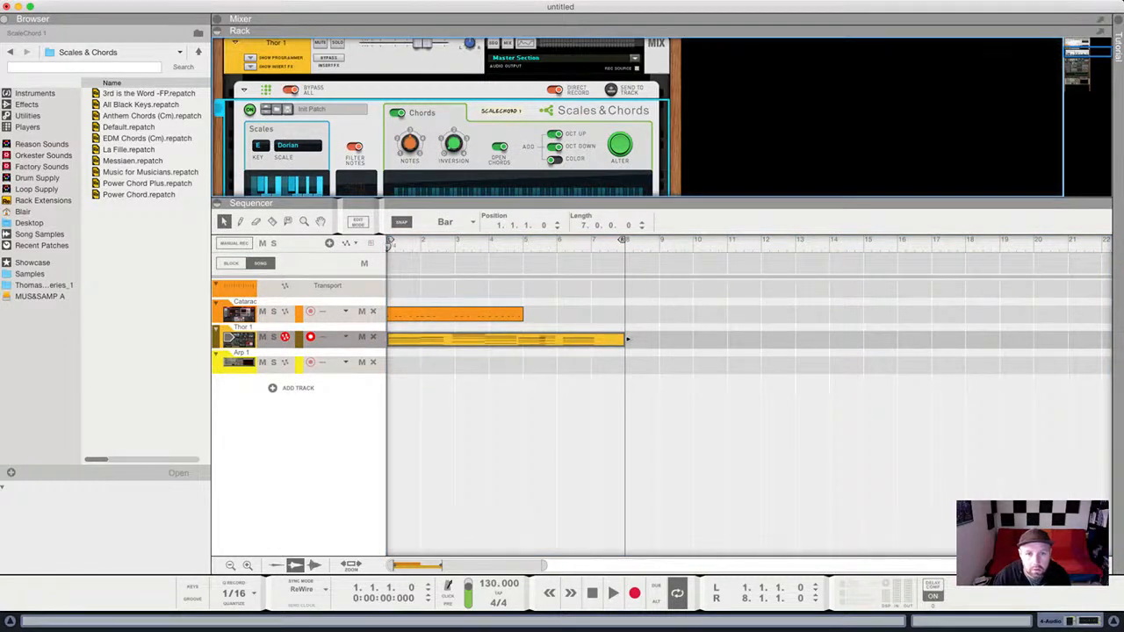
{"action": "key", "text": "space"}
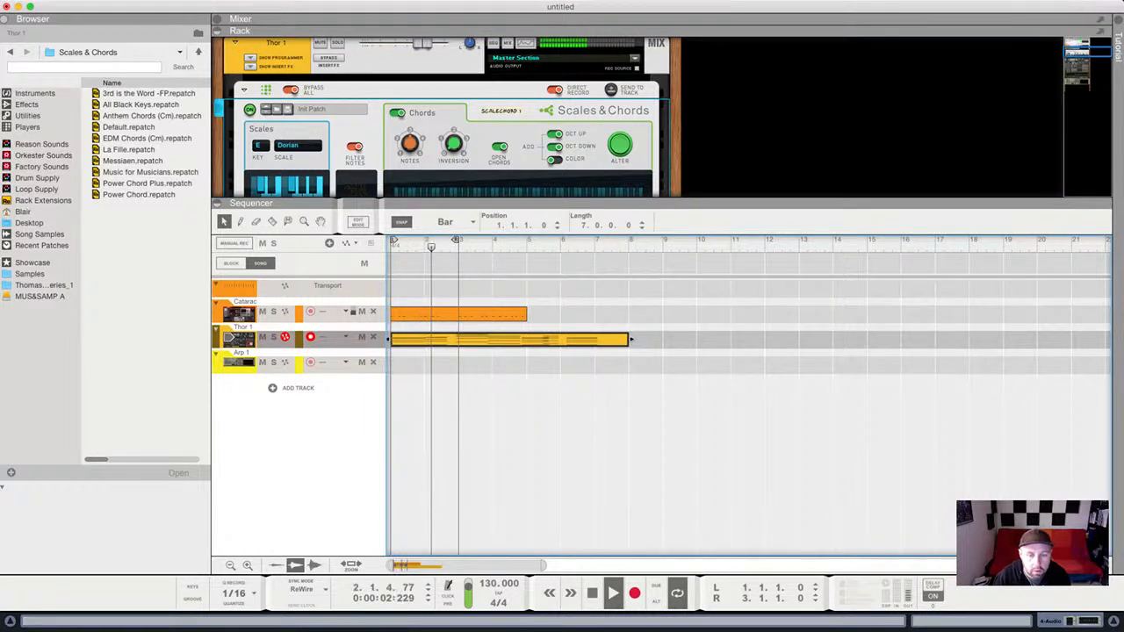
{"action": "key", "text": "super+e"}
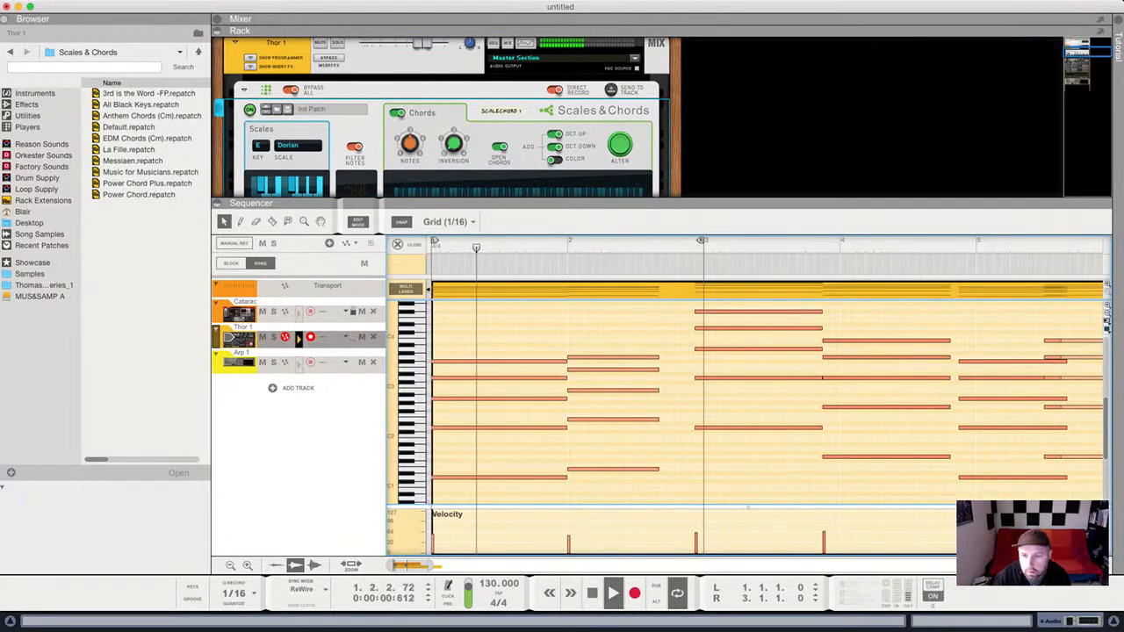
{"action": "scroll", "coordinate": [756, 402], "scroll_direction": "up", "scroll_amount": 1}
{"action": "key", "text": "space"}
Set the loop end just before bar 3 and nudge that chord onto 3.1.1.0.
{"action": "left_click_drag", "start_coordinate": [676, 314], "coordinate": [773, 460]}
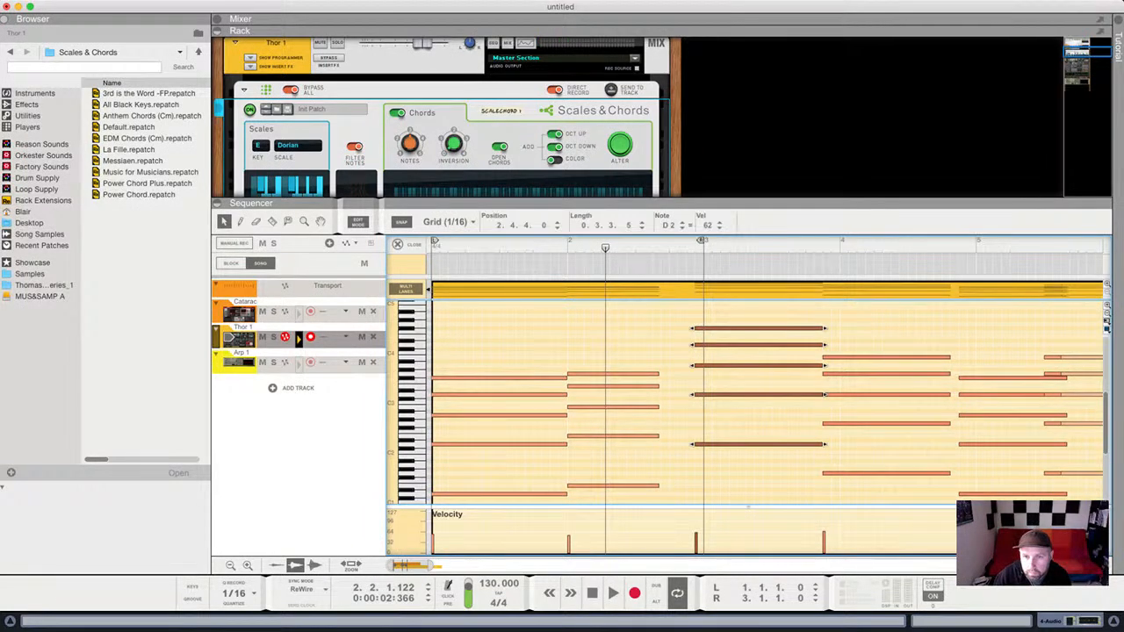
{"action": "left_click_drag", "start_coordinate": [700, 240], "coordinate": [691, 240]}
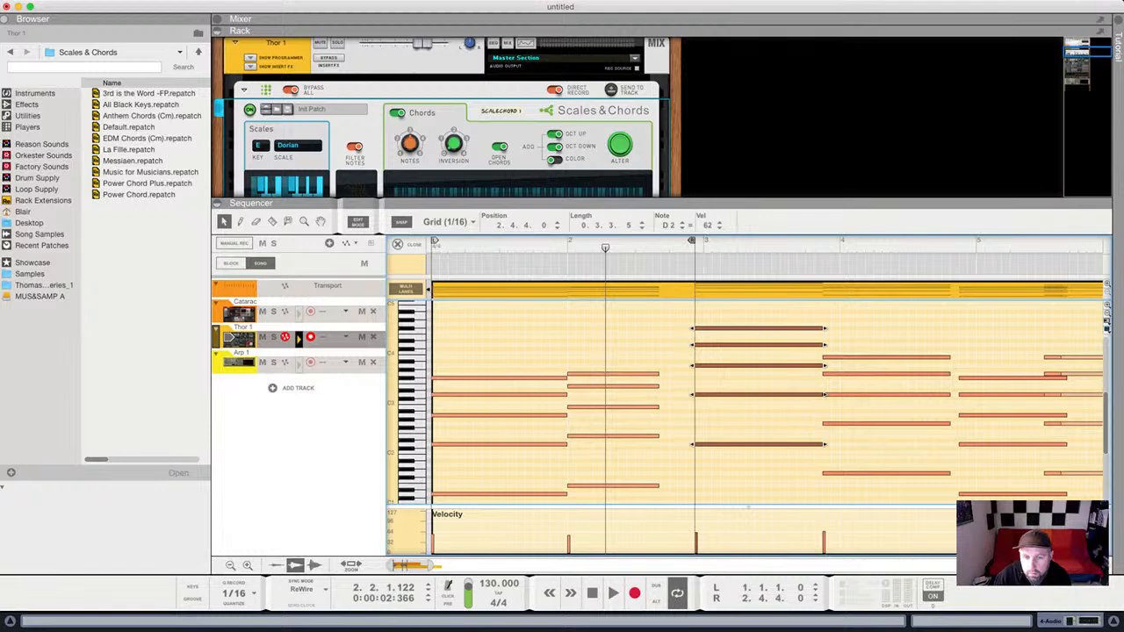
{"action": "left_click", "coordinate": [676, 343]}
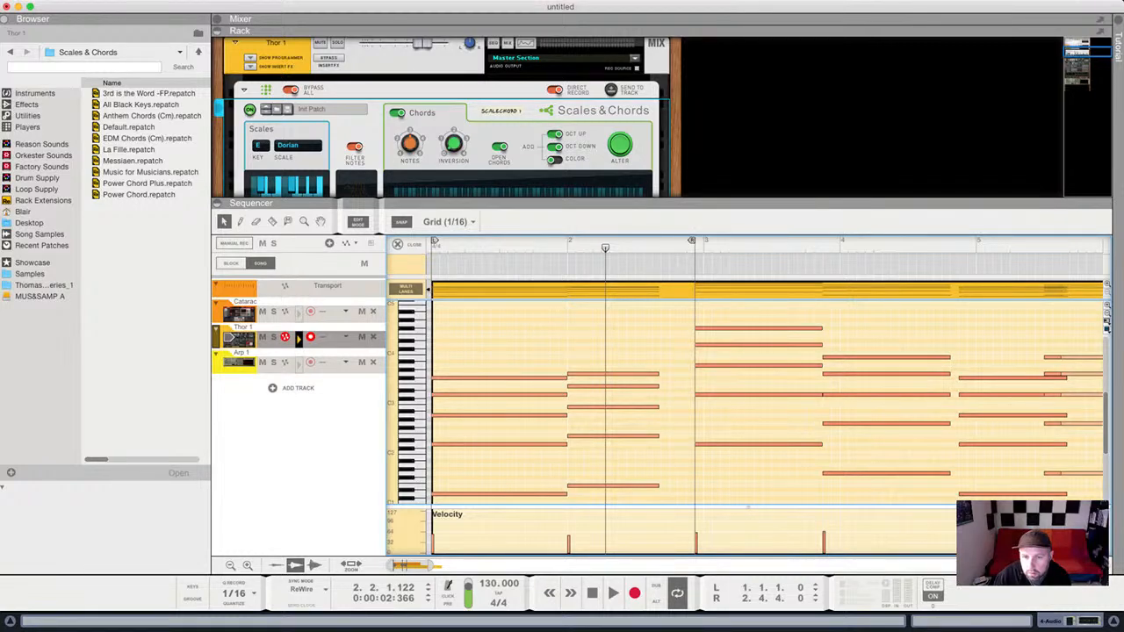
{"action": "left_click_drag", "start_coordinate": [742, 310], "coordinate": [780, 507]}
{"action": "key", "text": "space"}
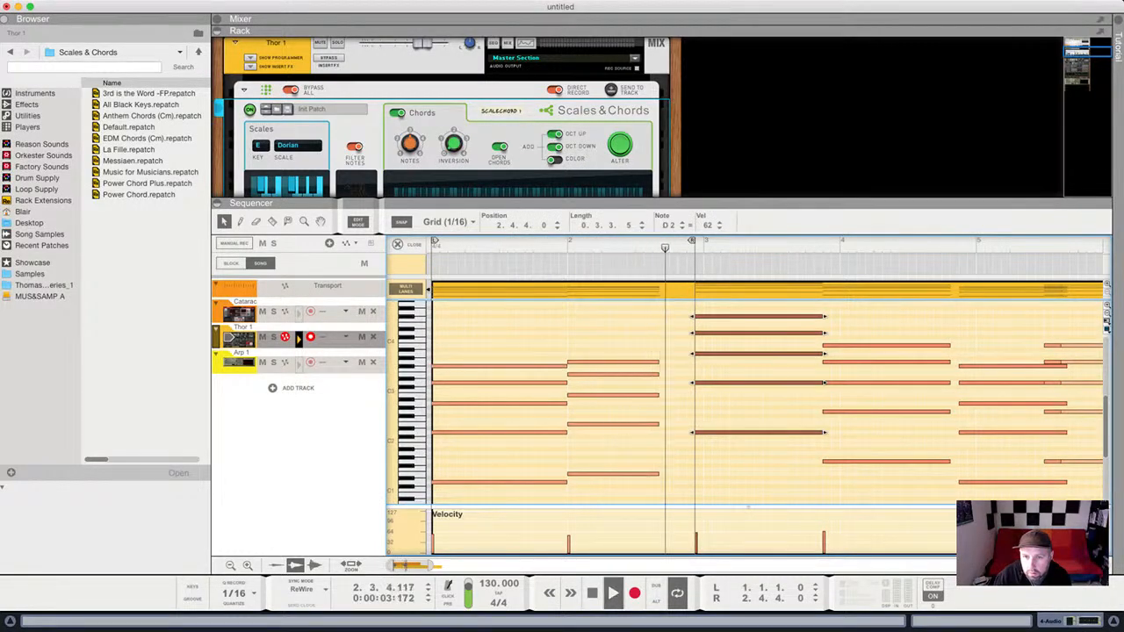
{"action": "left_click_drag", "start_coordinate": [762, 433], "coordinate": [771, 433]}
{"action": "key", "text": "space"}
Delete the chord notes at 4.4.3.
{"action": "left_click_drag", "start_coordinate": [869, 324], "coordinate": [905, 461]}
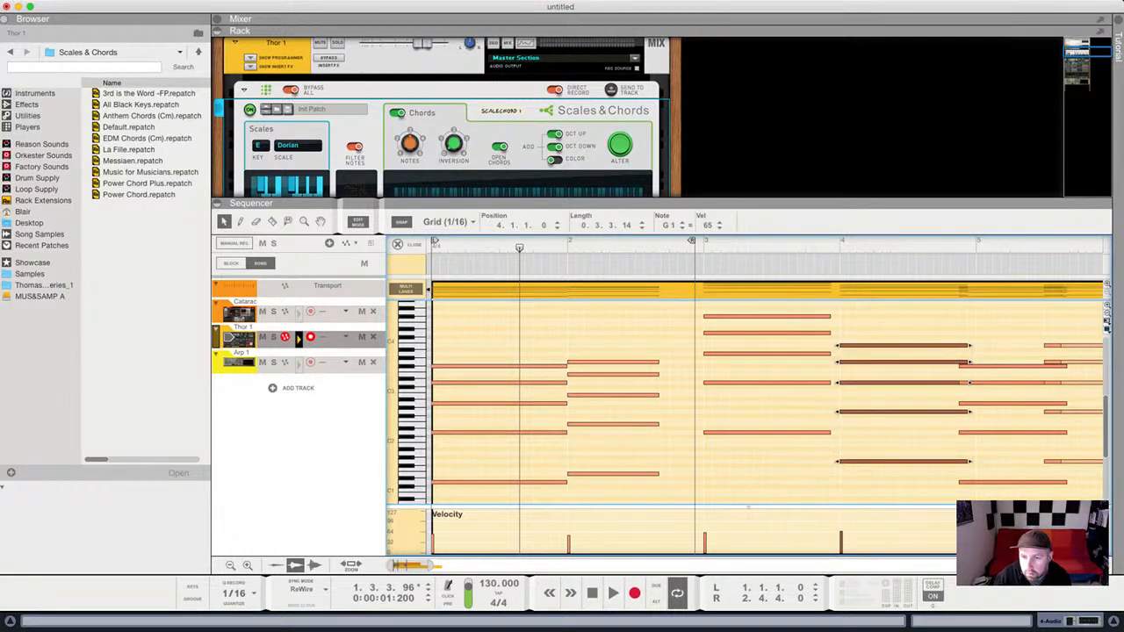
{"action": "left_click_drag", "start_coordinate": [1025, 354], "coordinate": [985, 506]}
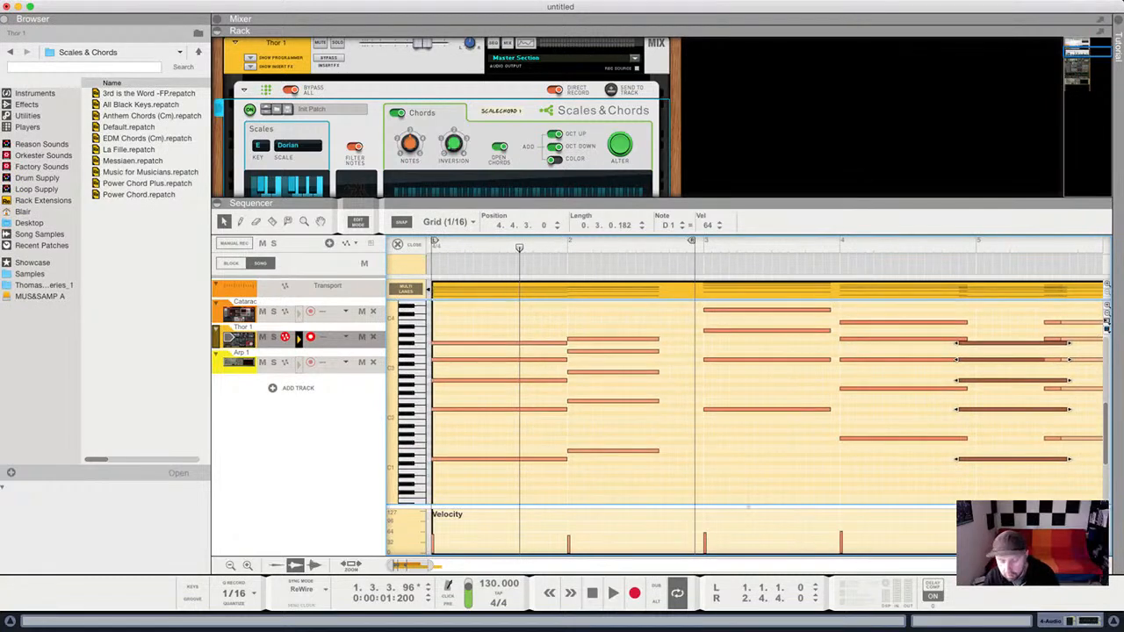
{"action": "key", "text": "Delete"}
{"action": "scroll", "coordinate": [764, 396], "scroll_direction": "right", "scroll_amount": 3}
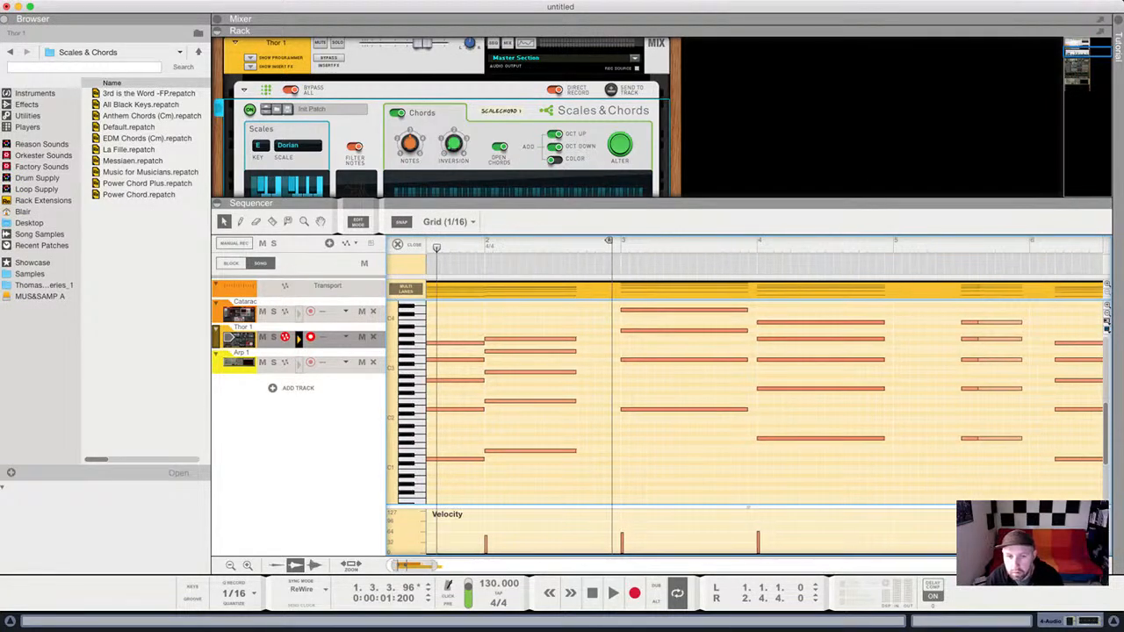
Delete the longer notes near 5.3.3 and move the five short notes to 2.3.4.
{"action": "left_click_drag", "start_coordinate": [1038, 312], "coordinate": [988, 441]}
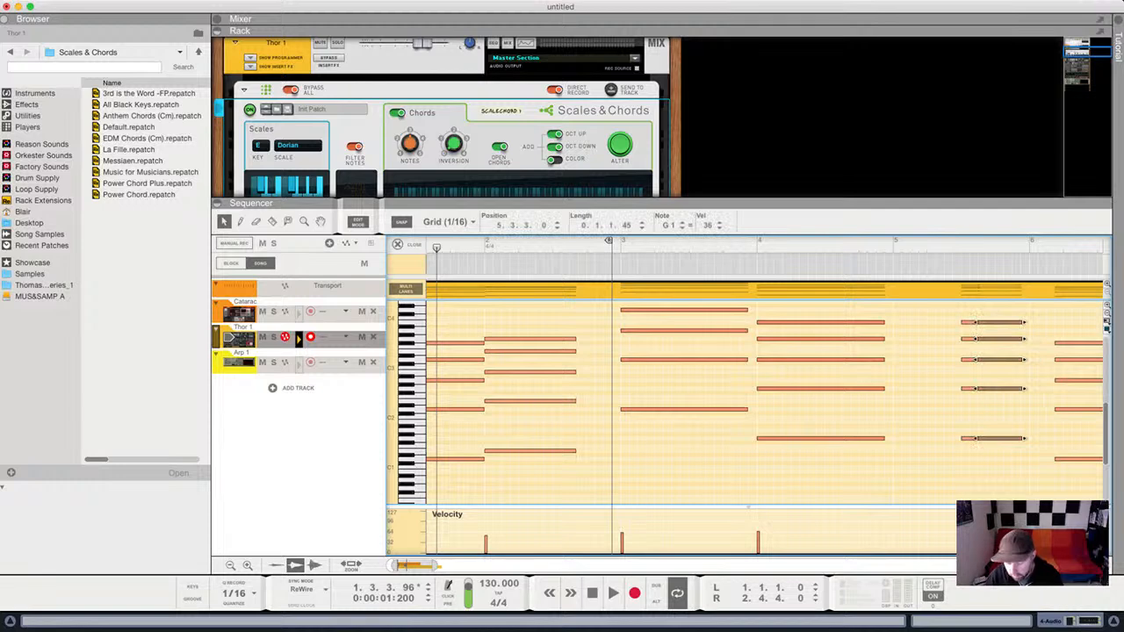
{"action": "key", "text": "Delete"}
{"action": "left_click_drag", "start_coordinate": [988, 309], "coordinate": [587, 438]}
{"action": "scroll", "coordinate": [587, 438], "scroll_direction": "left", "scroll_amount": 3}
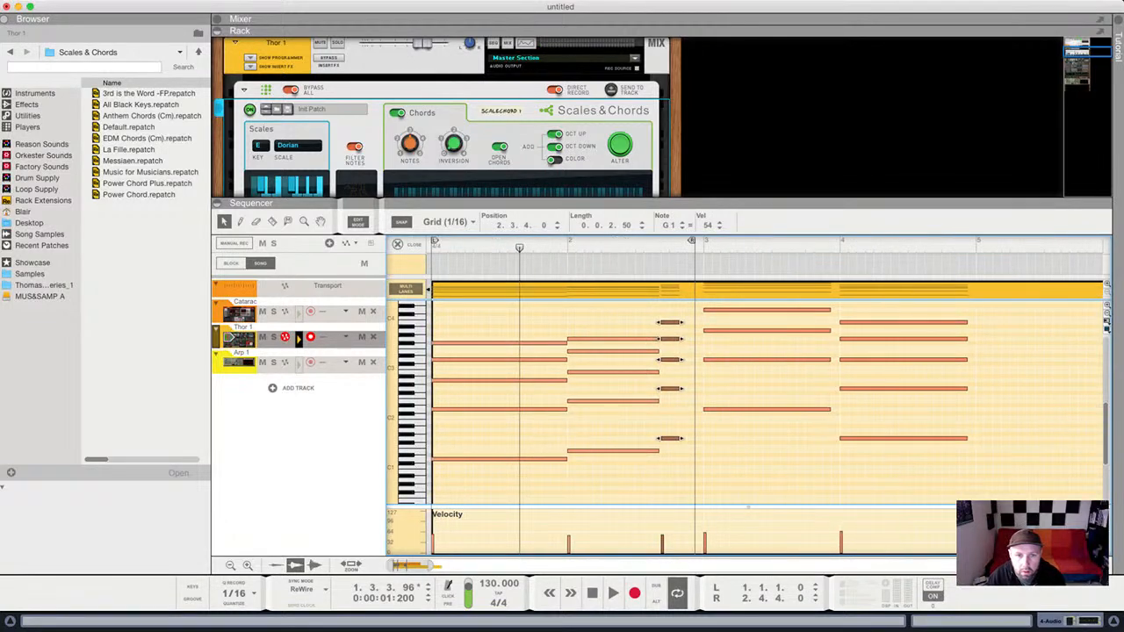
{"action": "key", "text": "shift+Return"}
{"action": "key", "text": "space"}
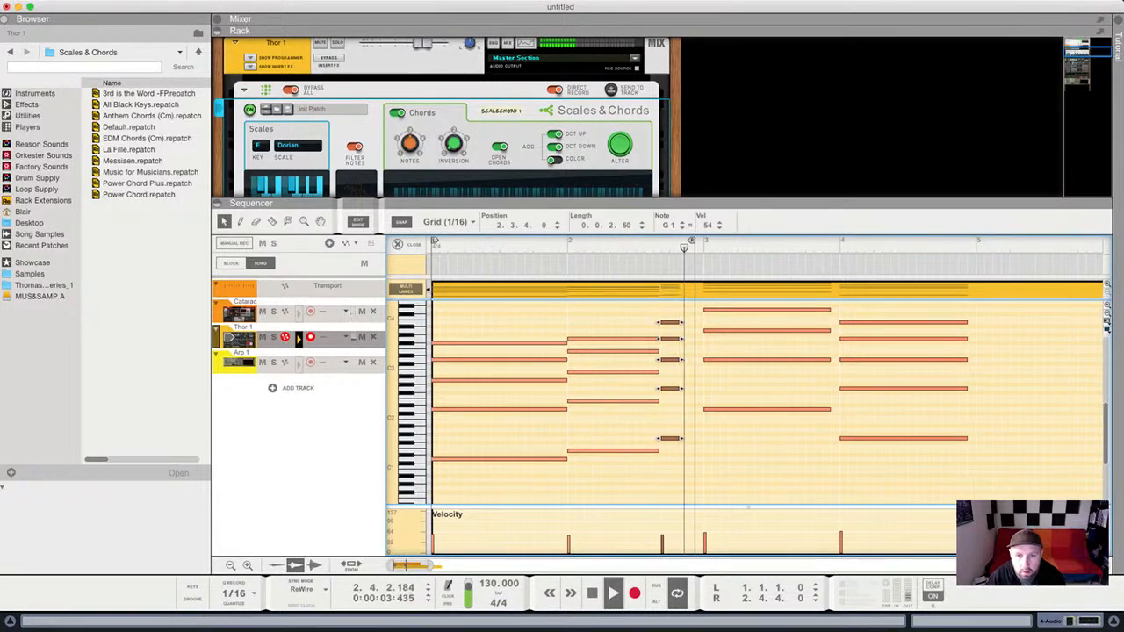
{"action": "key", "text": "space"}
Set the loop end to bar 3, shorten the 2.4.1 notes to one beat, lengthen the bar-2 chord to 0.3.0.0.
{"action": "left_click_drag", "start_coordinate": [682, 359], "coordinate": [704, 359]}
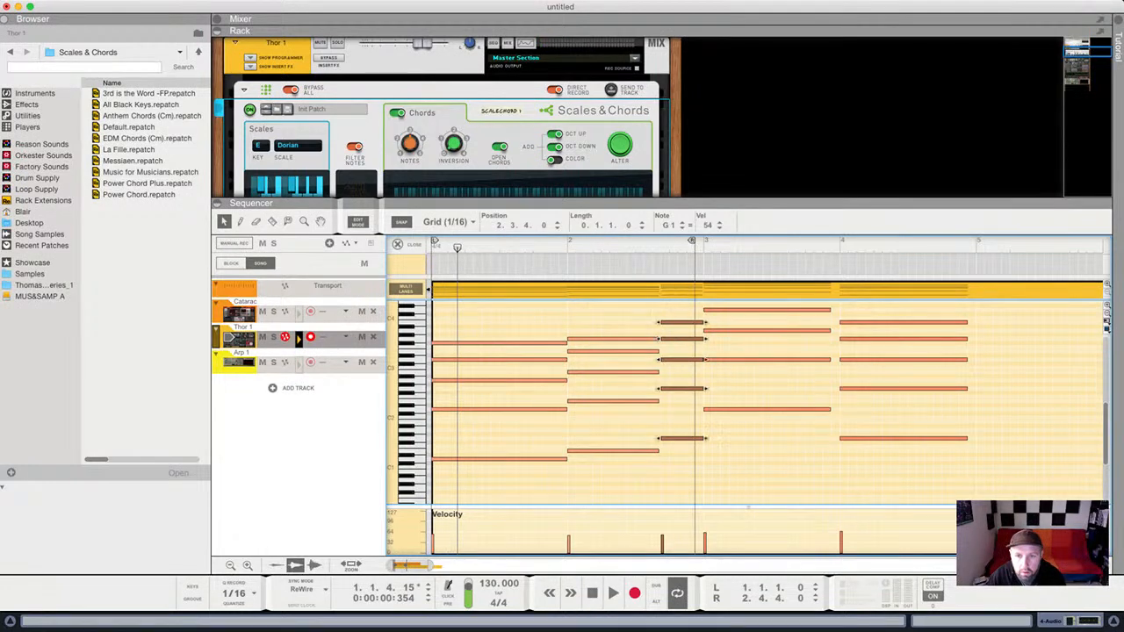
{"action": "left_click_drag", "start_coordinate": [693, 240], "coordinate": [702, 240]}
{"action": "left_click", "coordinate": [659, 339]}
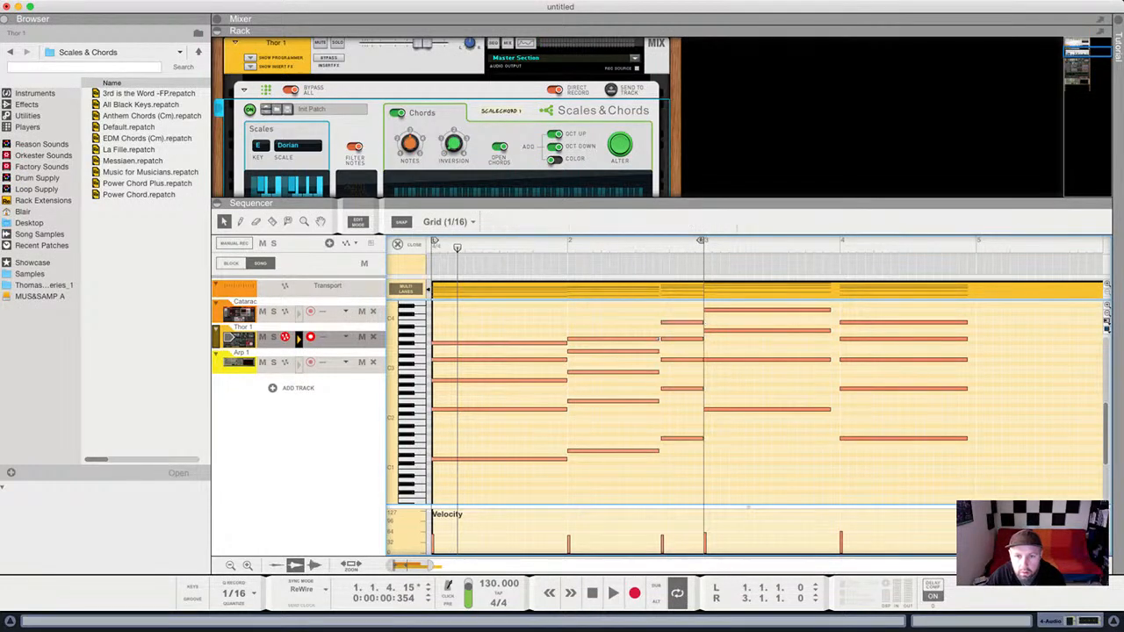
{"action": "left_click_drag", "start_coordinate": [660, 339], "coordinate": [617, 457]}
{"action": "left_click_drag", "start_coordinate": [688, 310], "coordinate": [671, 444]}
{"action": "left_click_drag", "start_coordinate": [714, 359], "coordinate": [705, 360]}
{"action": "left_click_drag", "start_coordinate": [648, 326], "coordinate": [614, 458]}
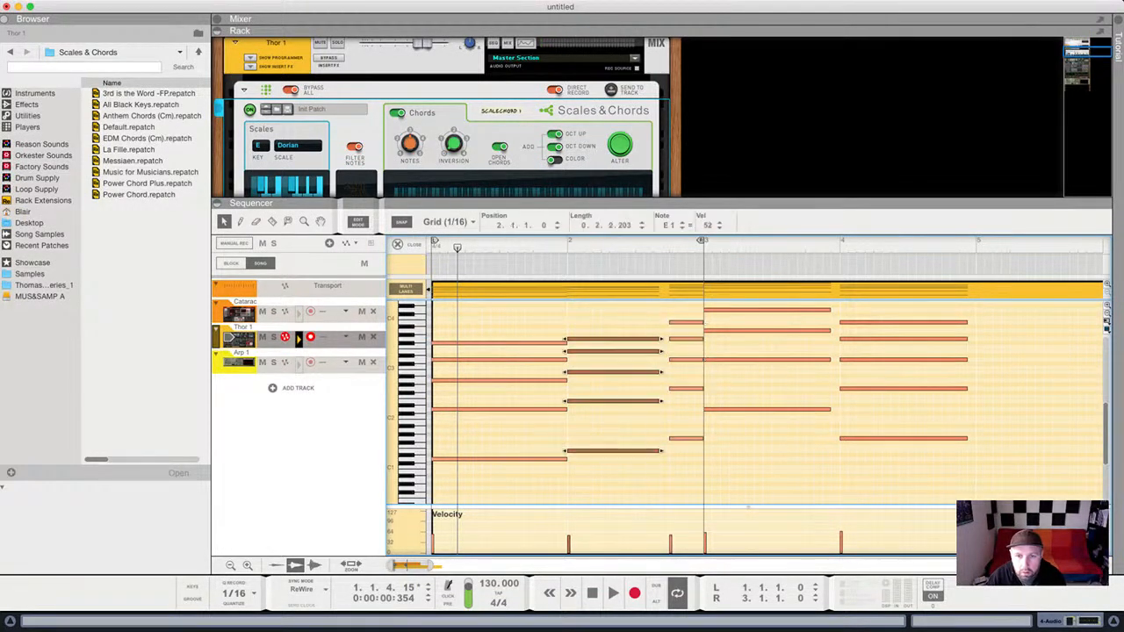
{"action": "left_click_drag", "start_coordinate": [662, 339], "coordinate": [669, 339]}
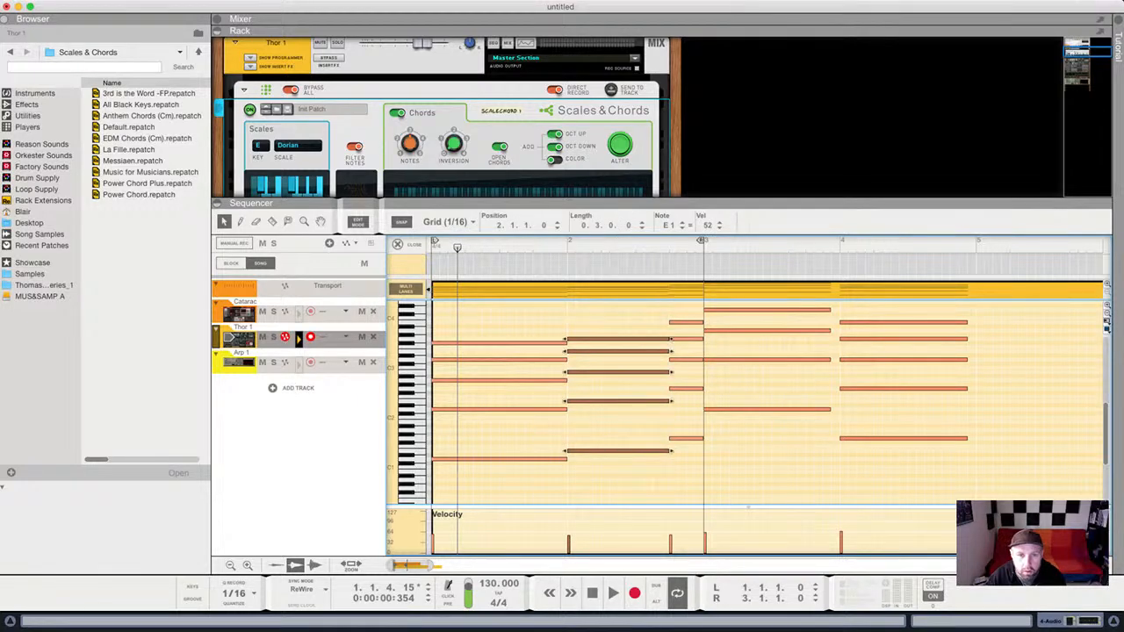
{"action": "key", "text": "space"}
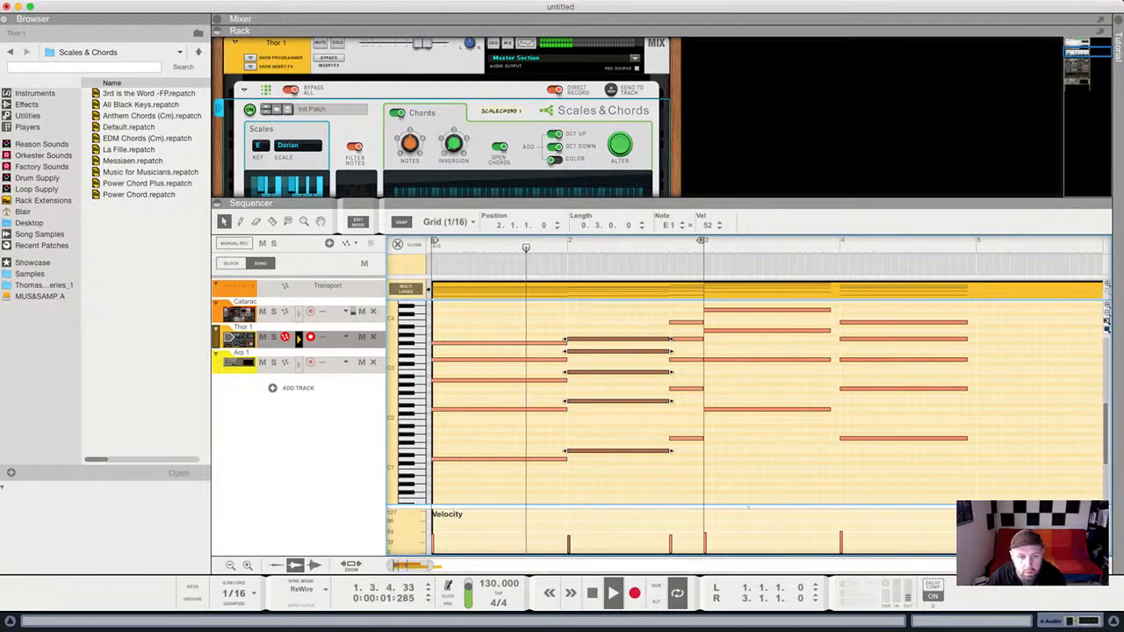
Delete all notes from bar 3 onward and shorten the Thor clip to end at bar 3.
{"action": "scroll", "coordinate": [669, 386], "scroll_direction": "down", "scroll_amount": 5}
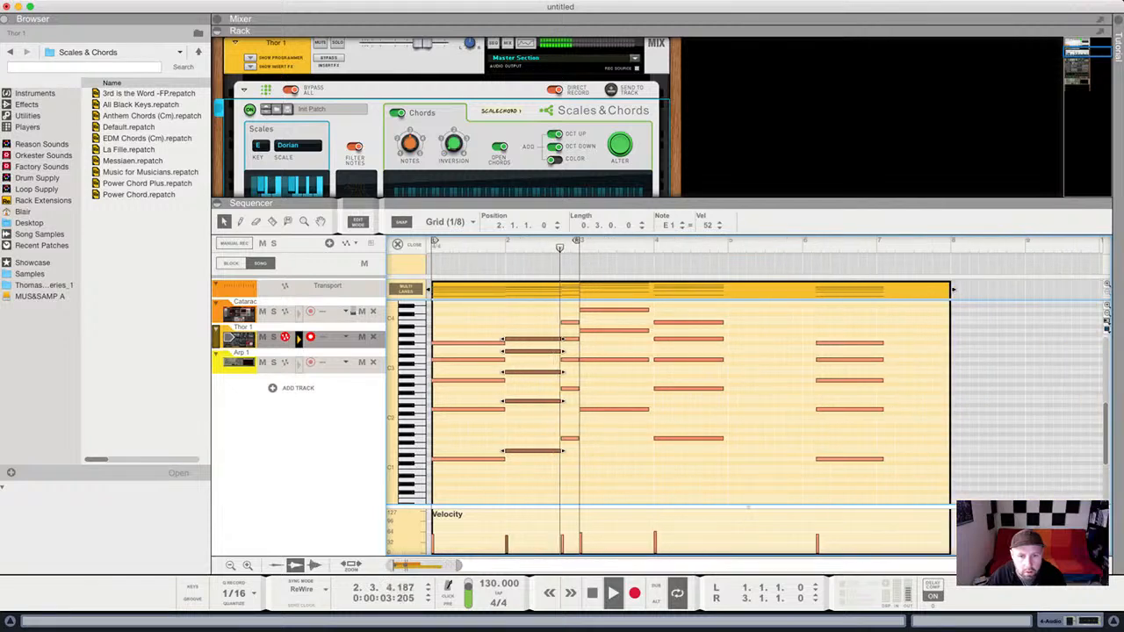
{"action": "left_click", "coordinate": [685, 475]}
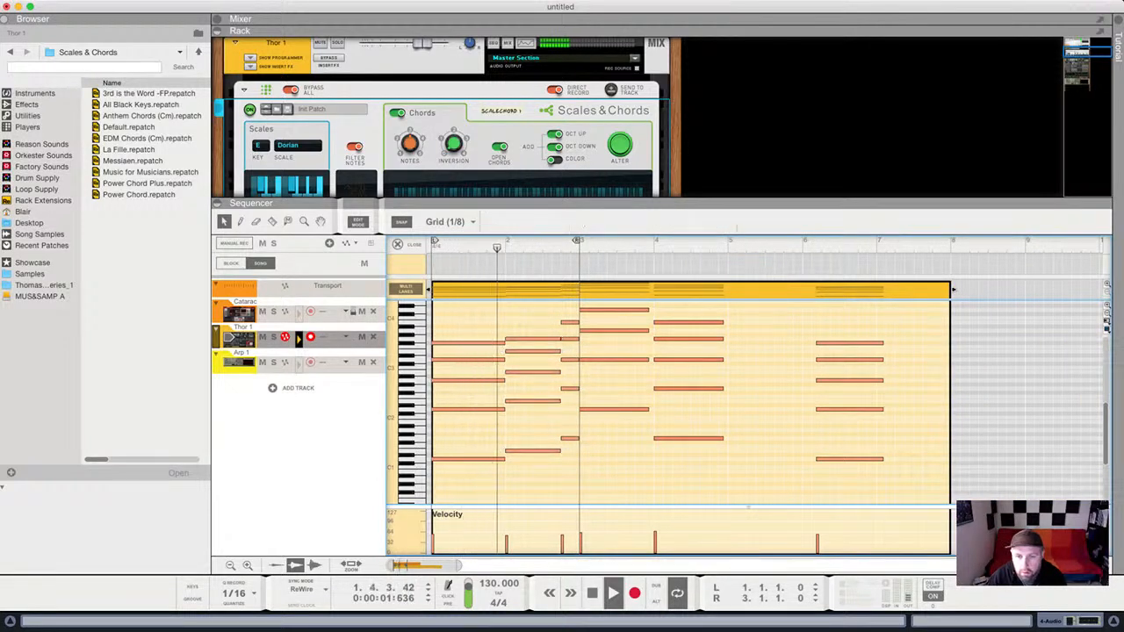
{"action": "left_click_drag", "start_coordinate": [630, 308], "coordinate": [873, 473]}
{"action": "key", "text": "Delete"}
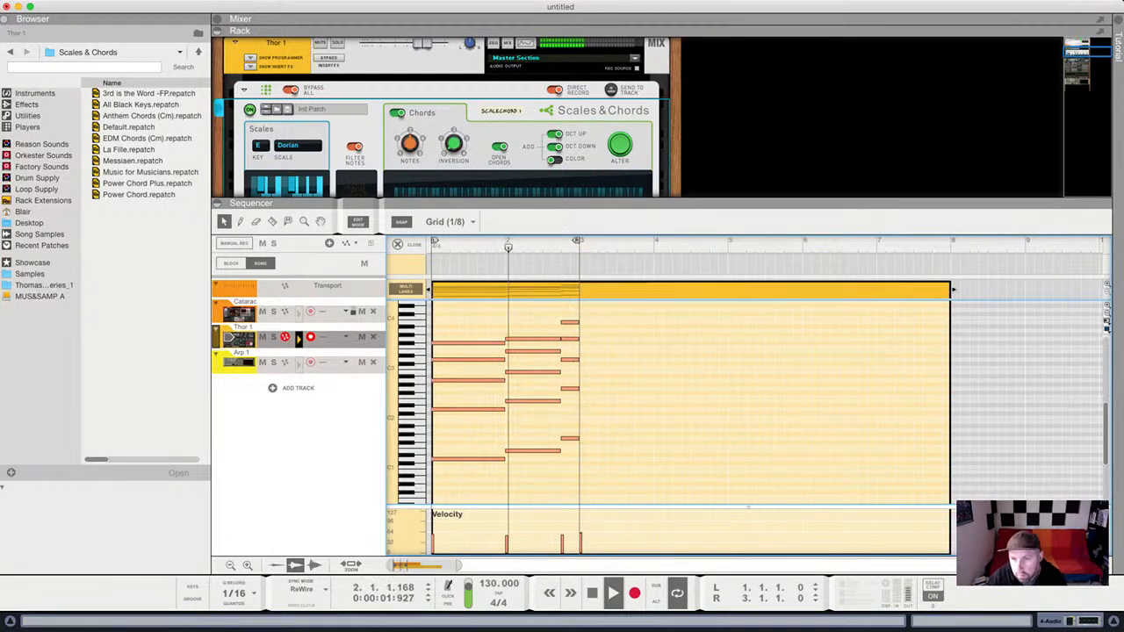
{"action": "left_click_drag", "start_coordinate": [953, 290], "coordinate": [580, 290]}
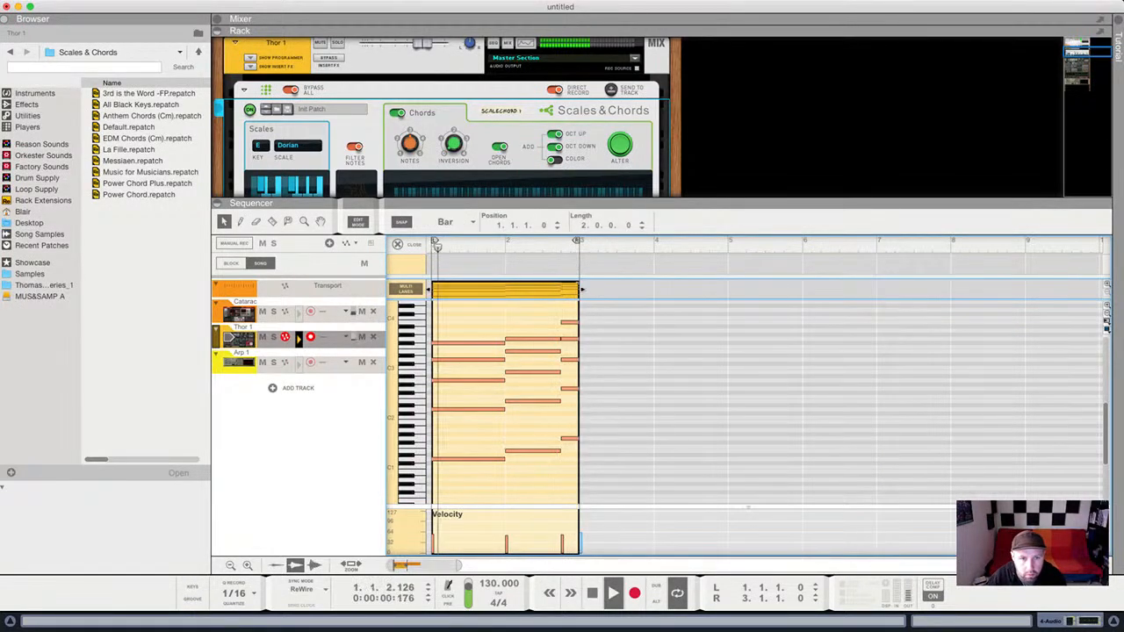
Exit Edit Mode, move the chord clip onto the Arp 1 track, and start playback.
{"action": "left_click", "coordinate": [398, 244]}
{"action": "left_click_drag", "start_coordinate": [453, 339], "coordinate": [455, 364]}
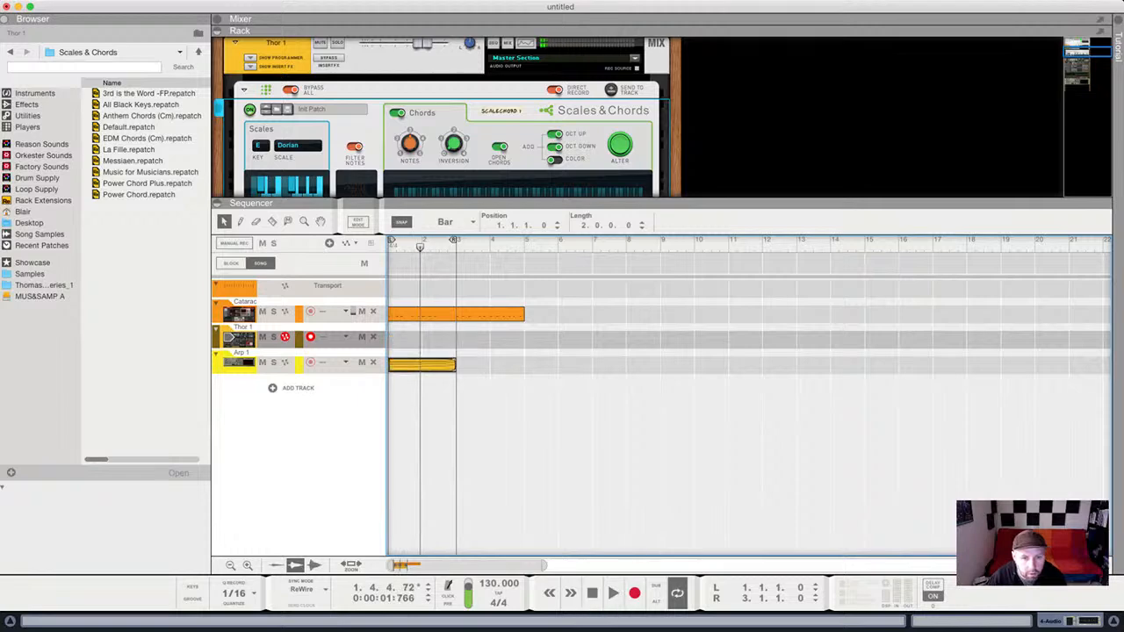
{"action": "key", "text": "space"}
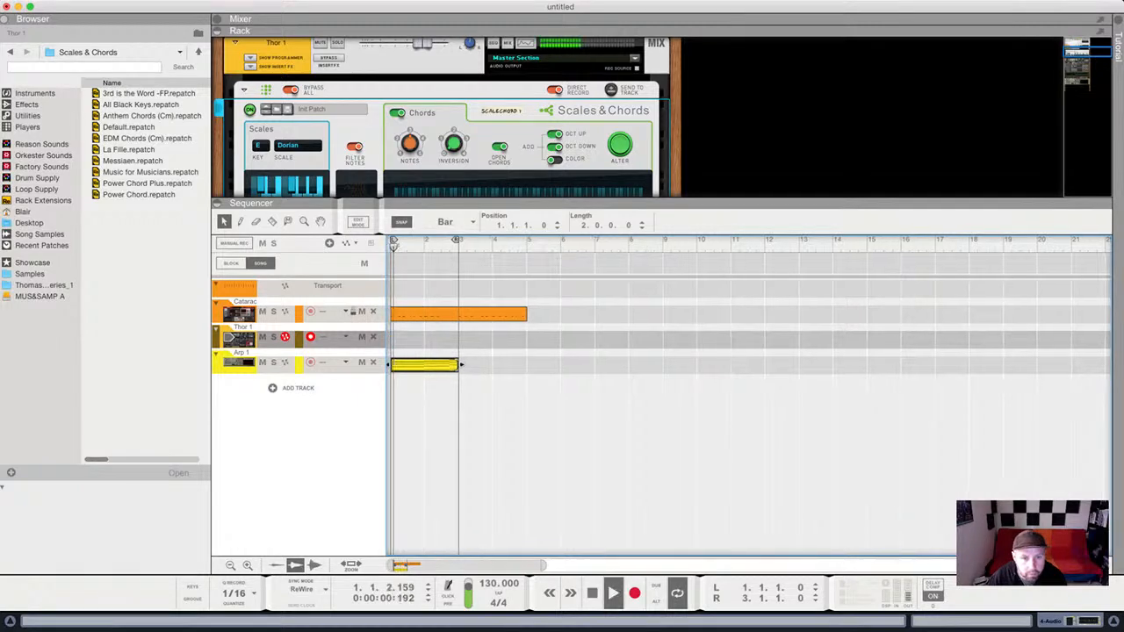
{"action": "left_click_drag", "start_coordinate": [448, 201], "coordinate": [445, 440]}
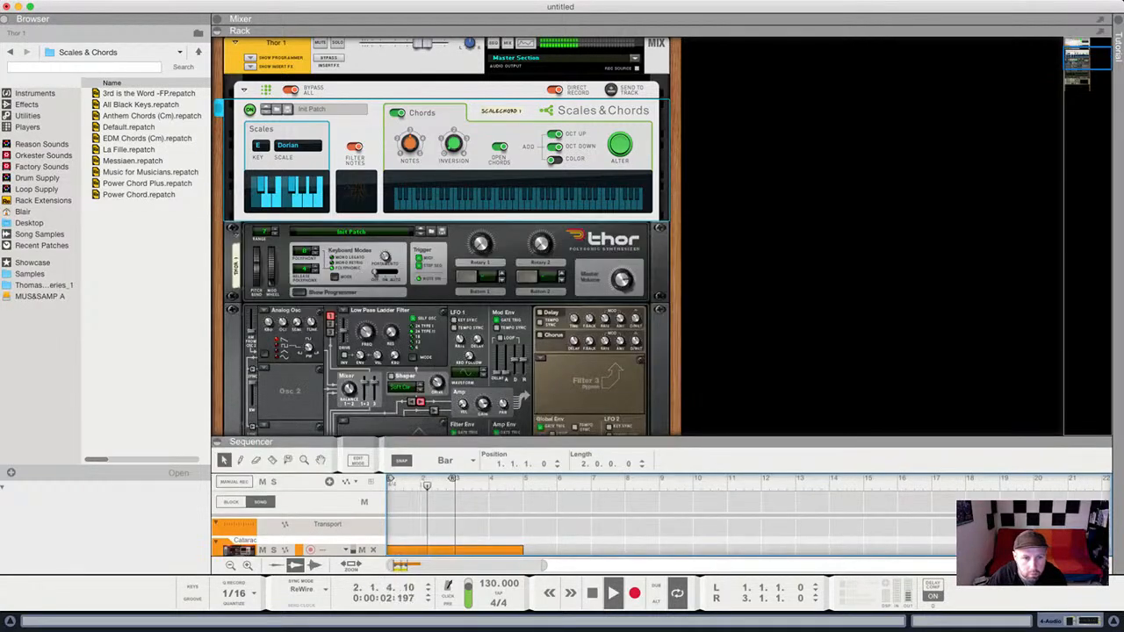
Add an Analog Osc as Thor's Osc 2 routed to Filter 1, then expand the sequencer with F7.
{"action": "left_click", "coordinate": [299, 293]}
{"action": "scroll", "coordinate": [395, 264], "scroll_direction": "down", "scroll_amount": 4}
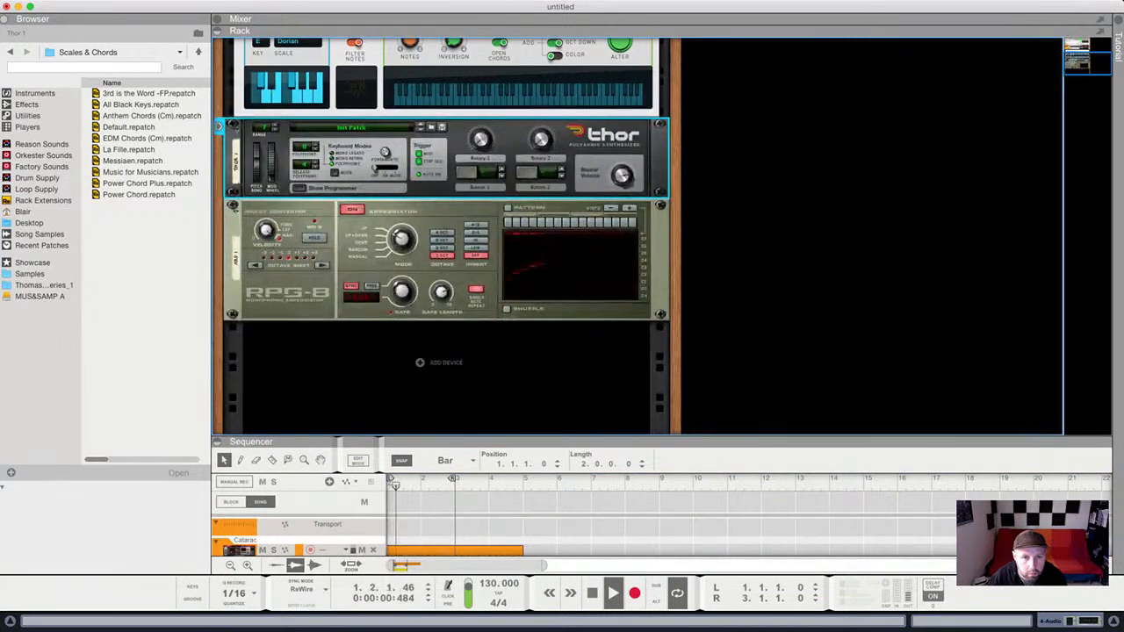
{"action": "left_click_drag", "start_coordinate": [402, 239], "coordinate": [402, 246]}
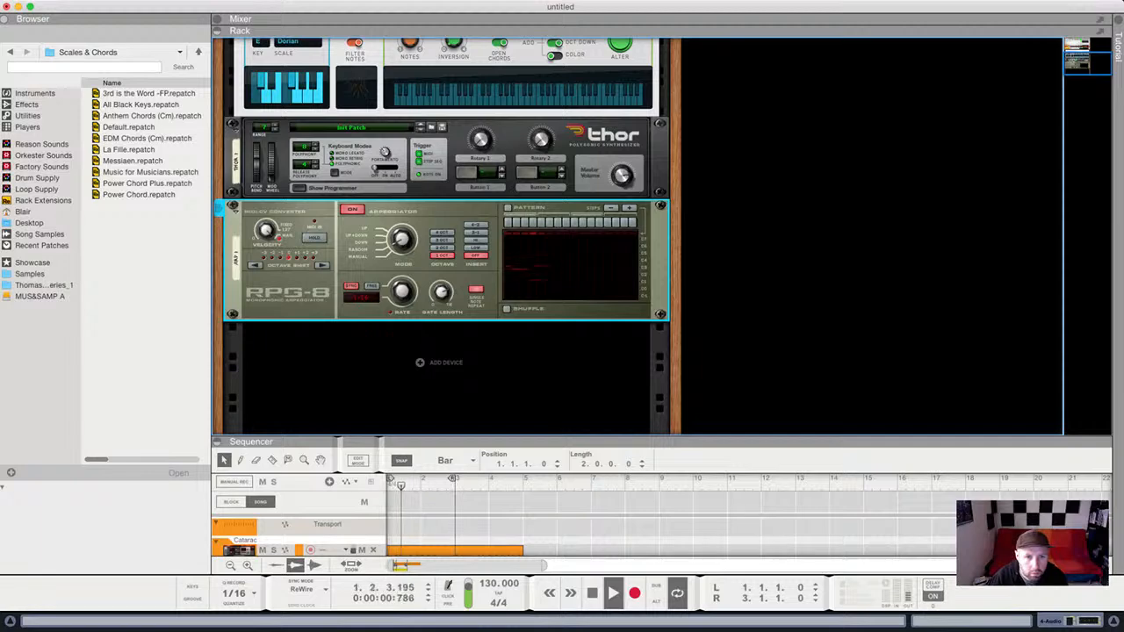
{"action": "left_click", "coordinate": [300, 188]}
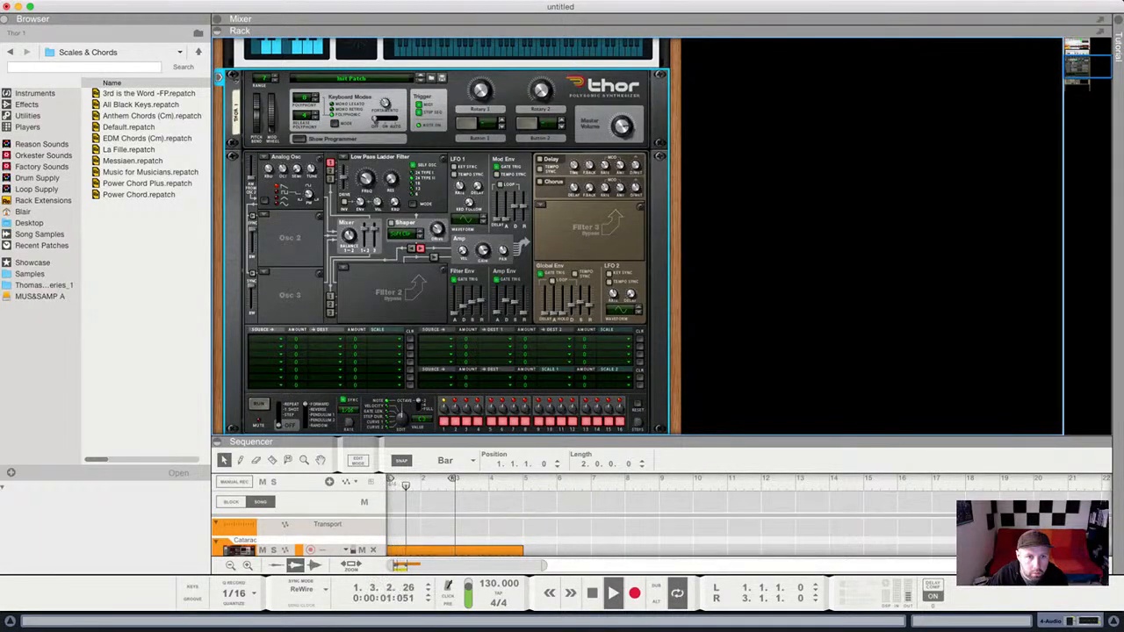
{"action": "left_click", "coordinate": [294, 227]}
{"action": "left_click", "coordinate": [330, 170]}
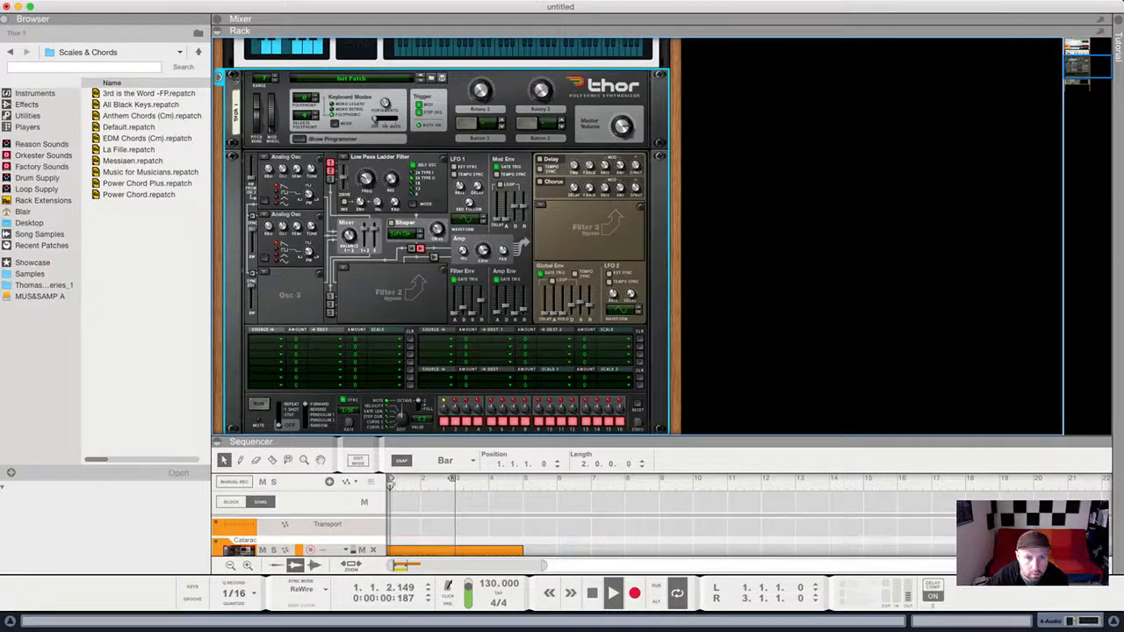
{"action": "key", "text": "F7"}
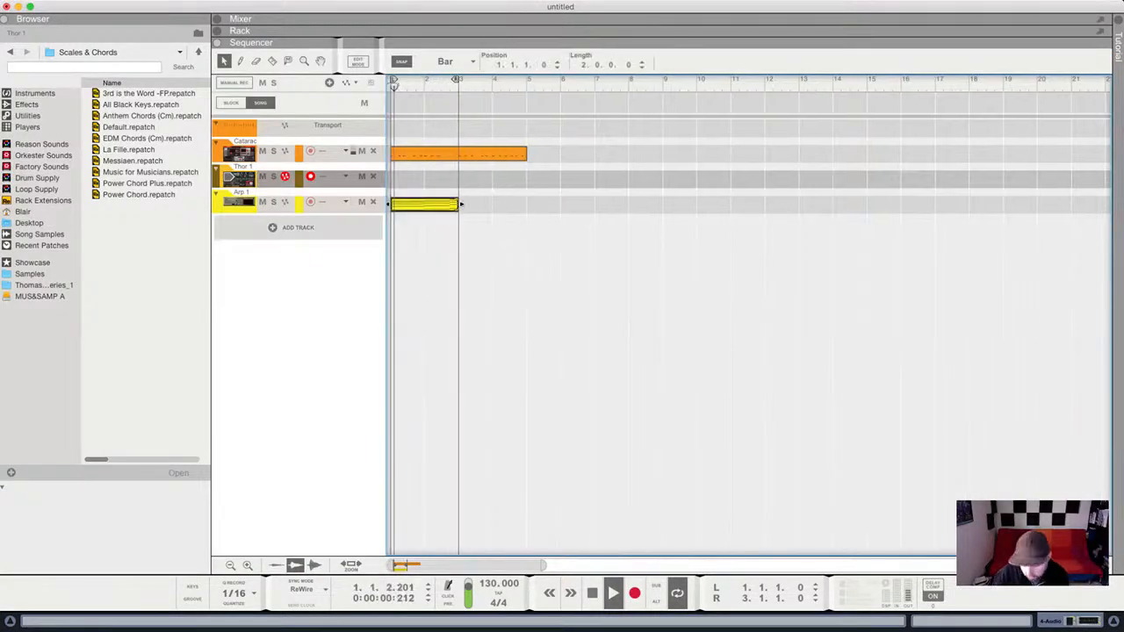
Restore the deleted Arp 1 clip, lengthen it, and open it in Edit Mode.
{"action": "key", "text": "Delete"}
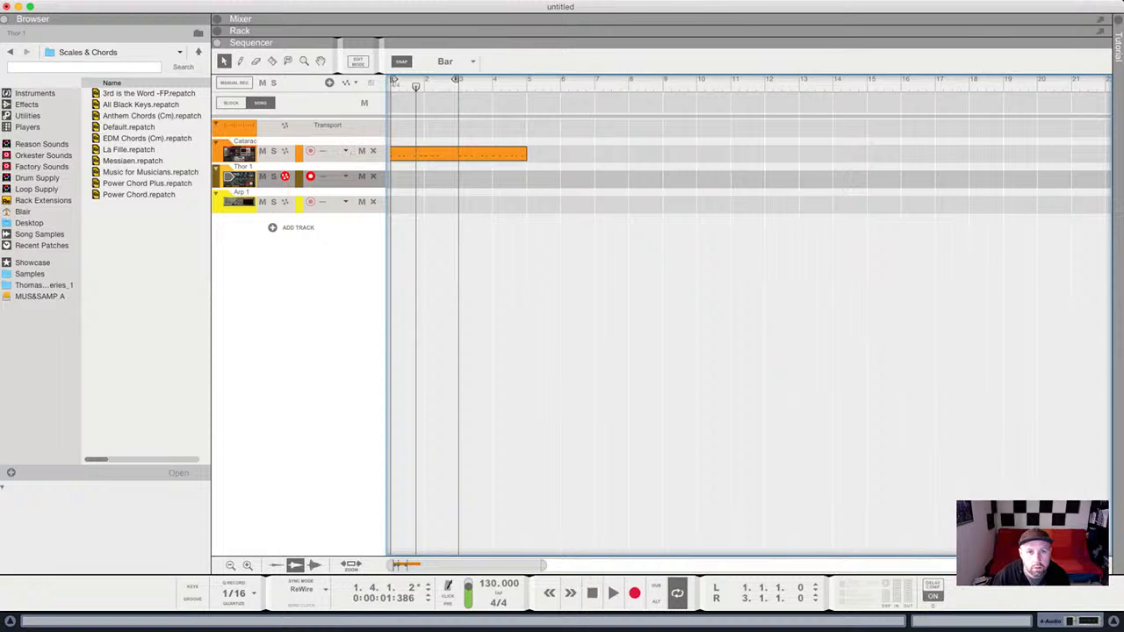
{"action": "key", "text": "F6"}
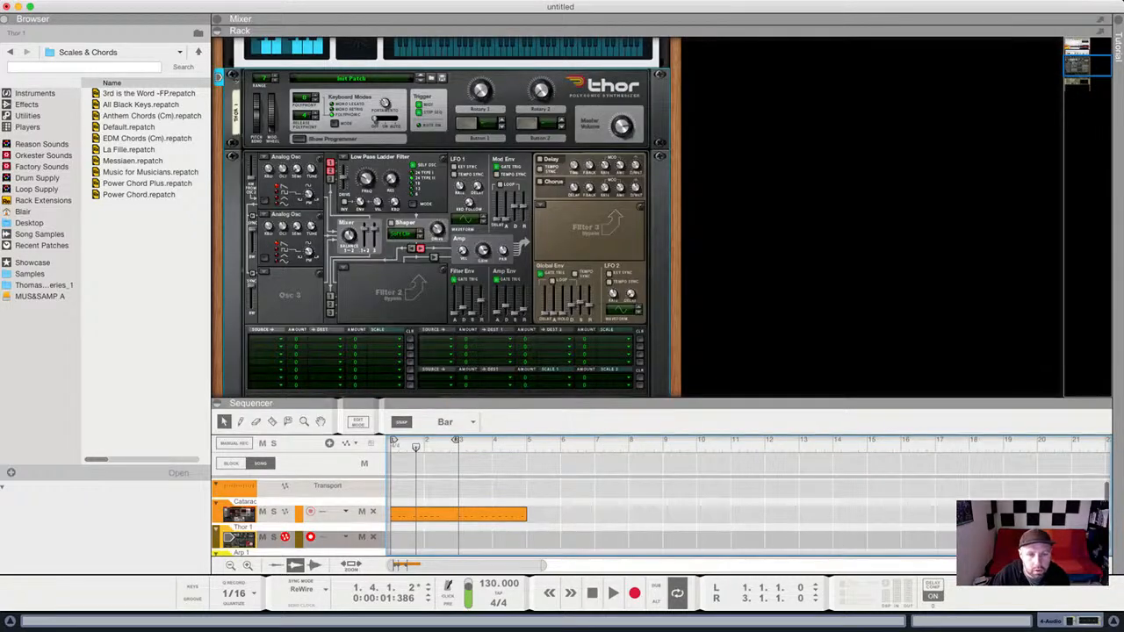
{"action": "key", "text": "F6"}
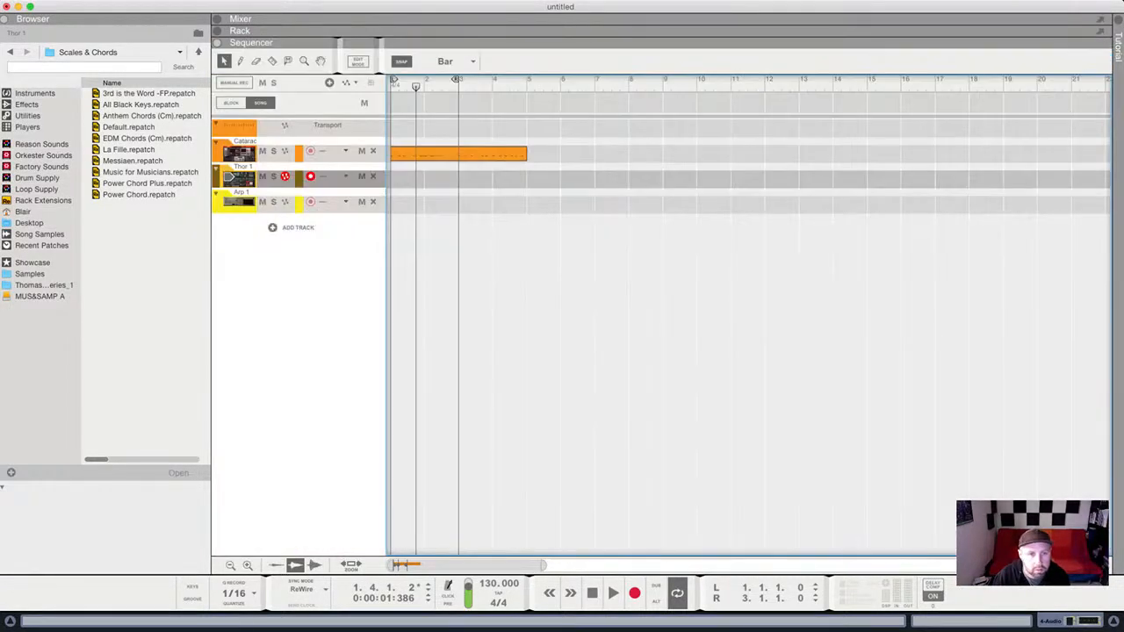
{"action": "key", "text": "super+z"}
{"action": "left_click_drag", "start_coordinate": [427, 205], "coordinate": [460, 204]}
{"action": "double_click", "coordinate": [442, 205]}
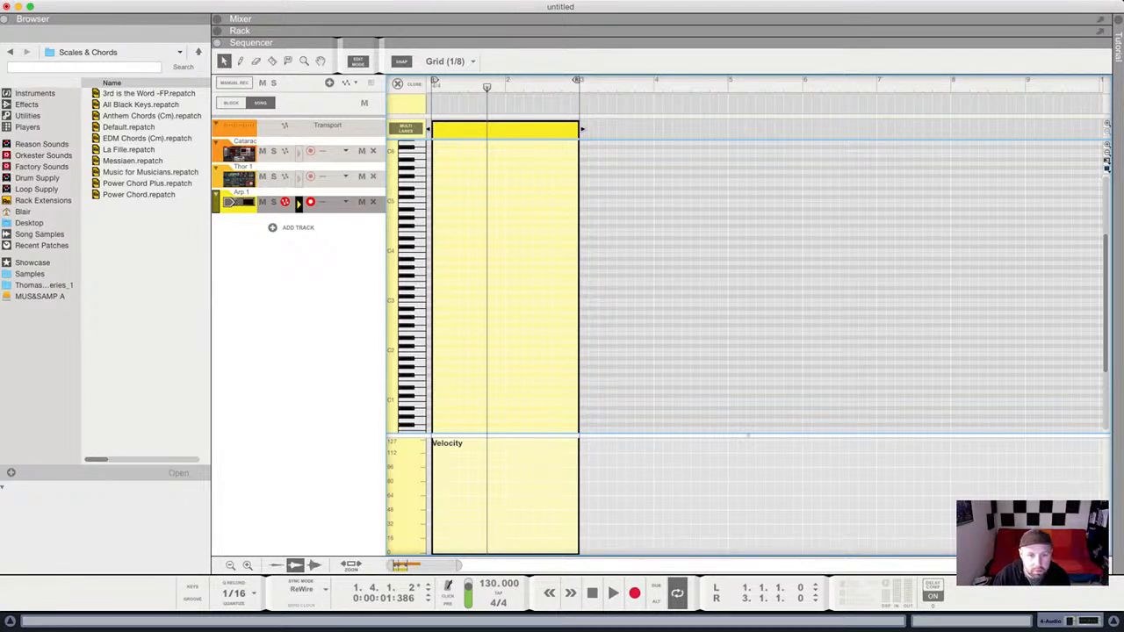
Snap to whole bars and draw a one-bar E1 note at the clip start.
{"action": "left_click_drag", "start_coordinate": [458, 566], "coordinate": [408, 566]}
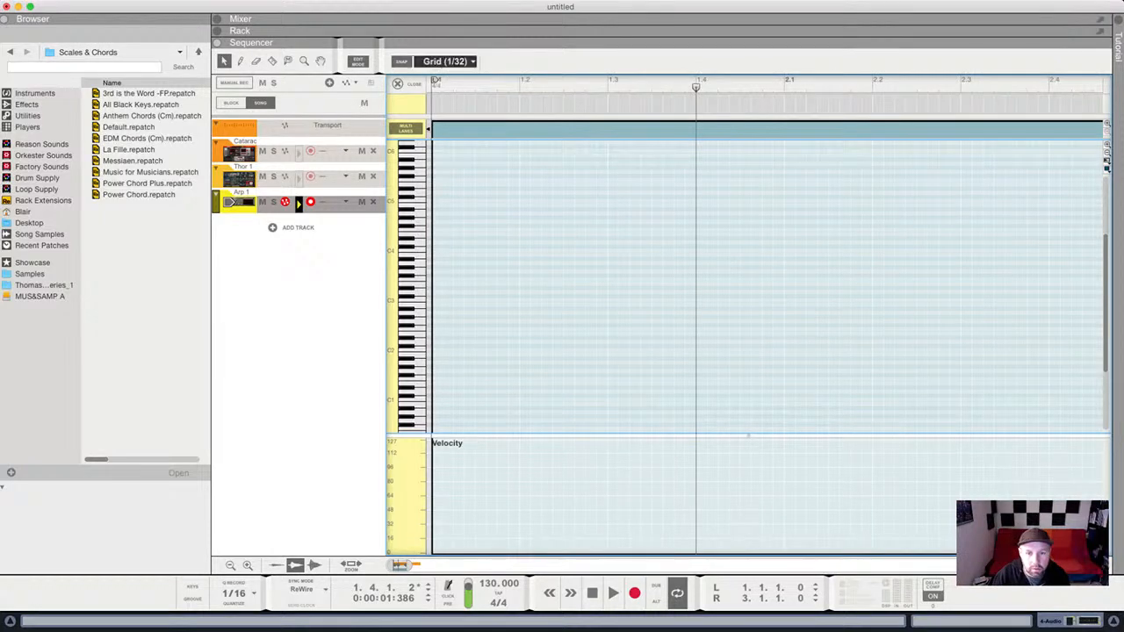
{"action": "key", "text": "1"}
{"action": "left_click_drag", "start_coordinate": [407, 566], "coordinate": [425, 566]}
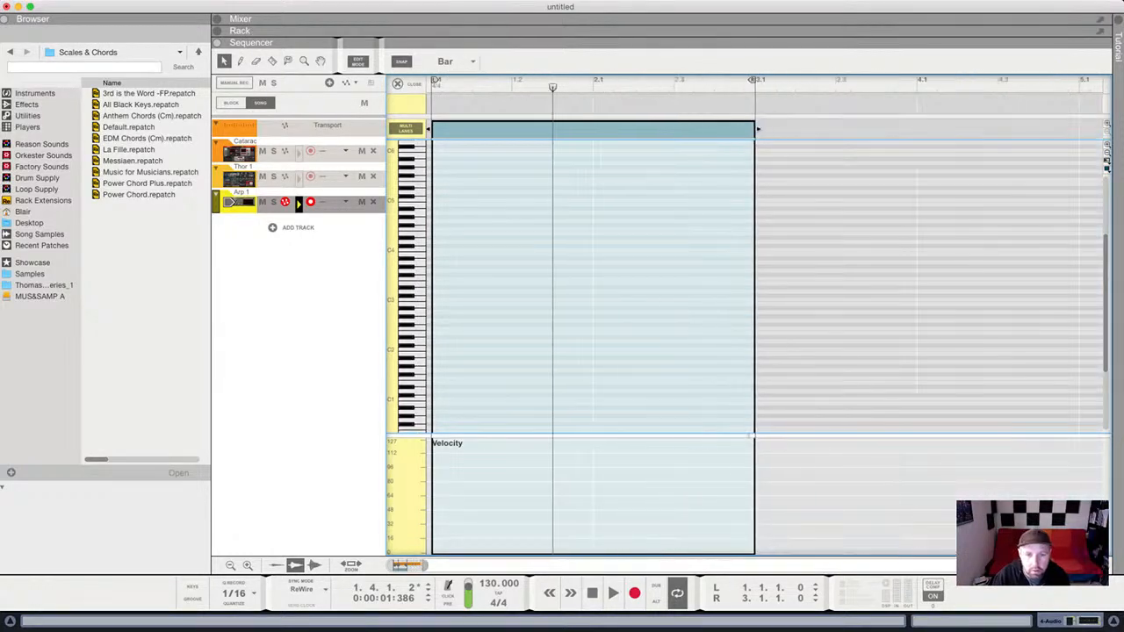
{"action": "double_click", "coordinate": [452, 362]}
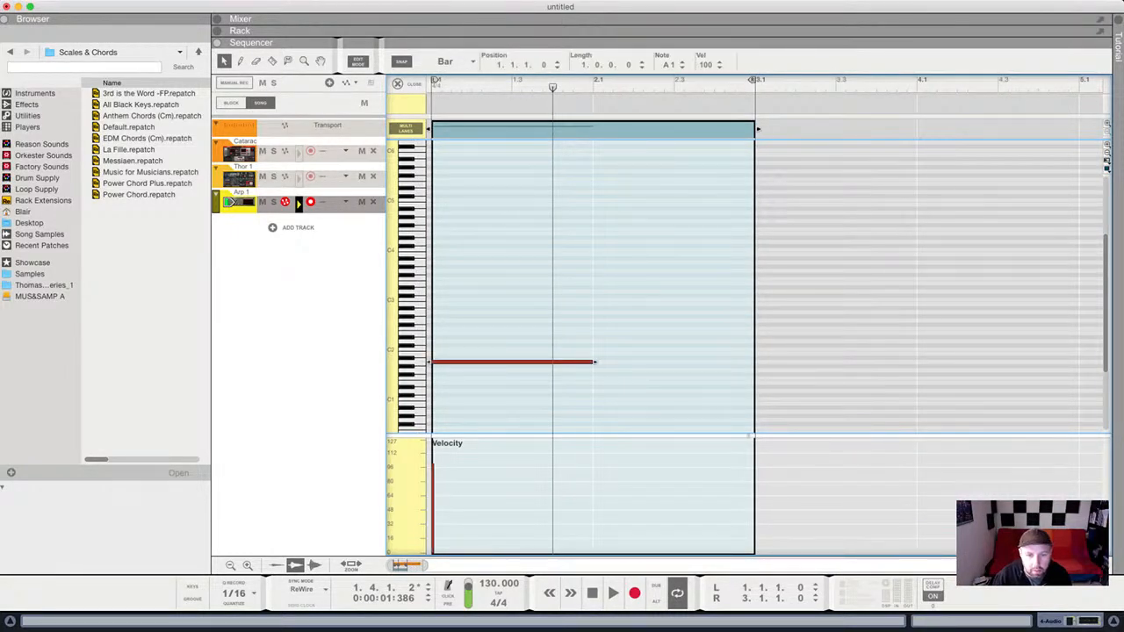
{"action": "key", "text": "Up"}
{"action": "key", "text": "Up"}
{"action": "key", "text": "Up"}
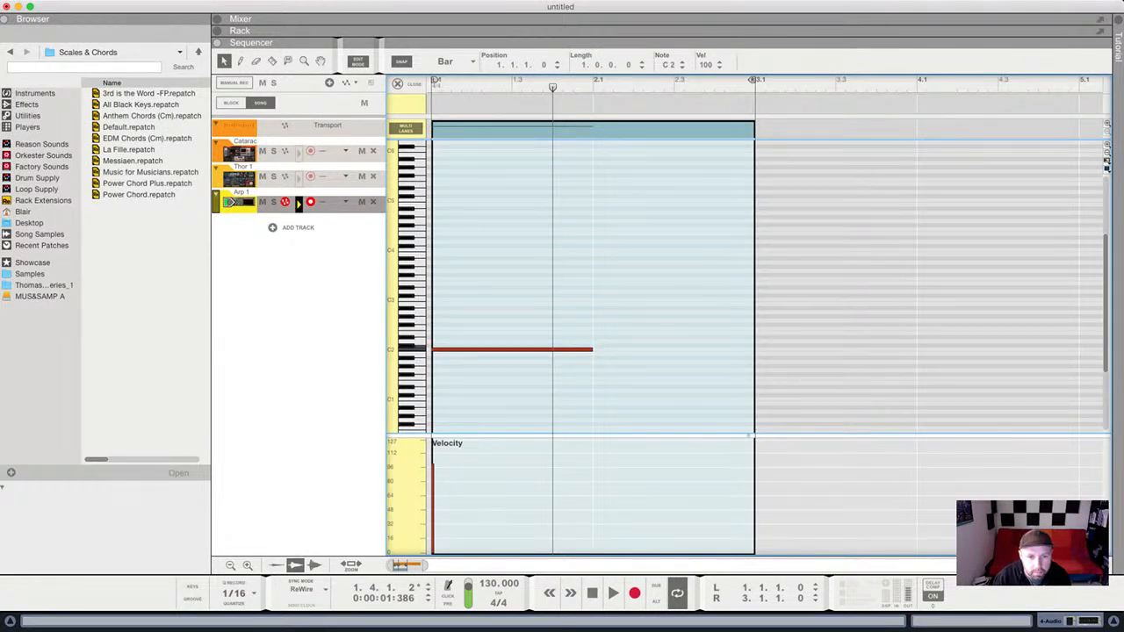
{"action": "key", "text": "Up"}
{"action": "key", "text": "Up"}
{"action": "key", "text": "Up"}
{"action": "key", "text": "Up"}
{"action": "key", "text": "Down"}
{"action": "key", "text": "Down"}
{"action": "key", "text": "Down"}
{"action": "key", "text": "Down"}
{"action": "key", "text": "Down"}
{"action": "key", "text": "Down"}
{"action": "key", "text": "Down"}
{"action": "key", "text": "Down"}
{"action": "key", "text": "Down"}
{"action": "key", "text": "Down"}
{"action": "key", "text": "Down"}
{"action": "key", "text": "Down"}
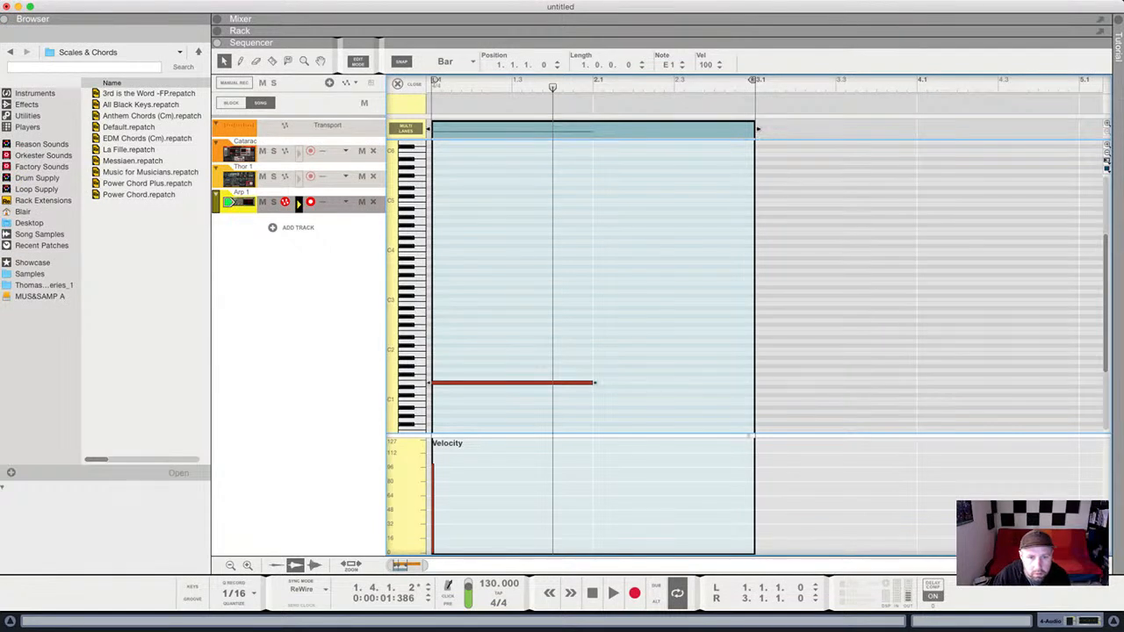
Stack E2, G2 and B2 notes above E1 to build the bar-1 chord.
{"action": "key", "text": "super+v"}
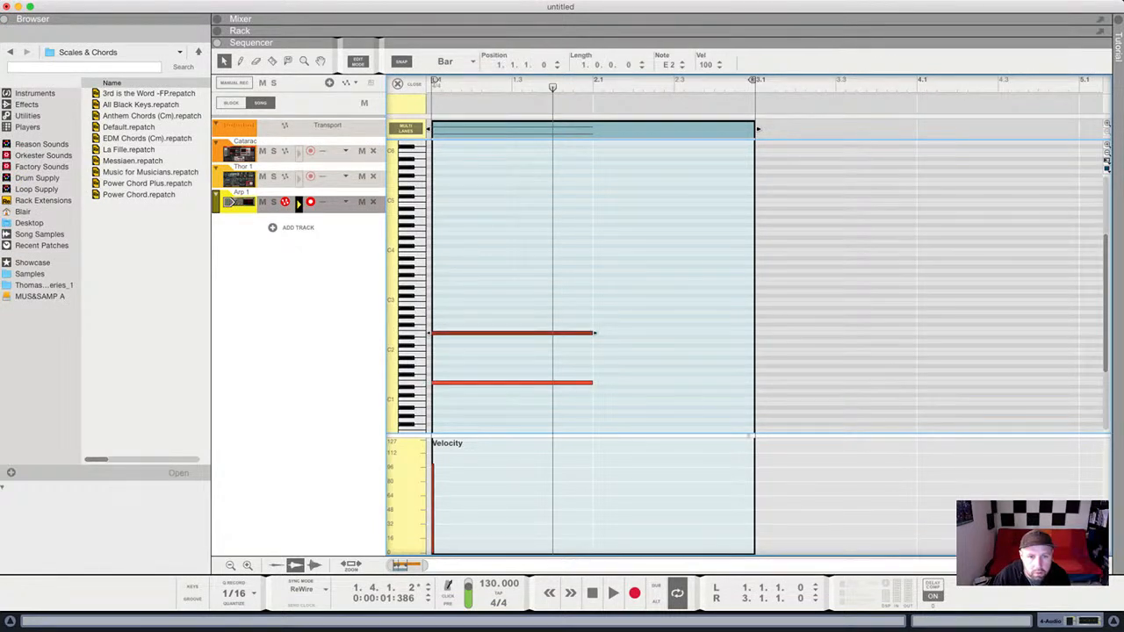
{"action": "key", "text": "super+v"}
{"action": "key", "text": "Up"}
{"action": "key", "text": "Up"}
{"action": "key", "text": "Up"}
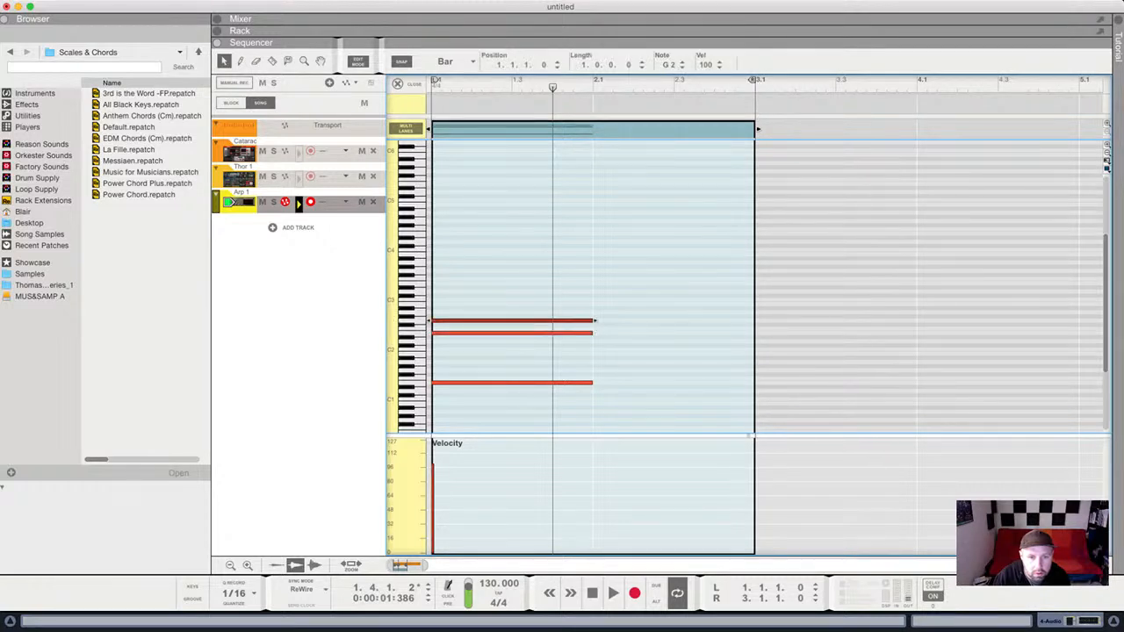
{"action": "key", "text": "super+v"}
{"action": "key", "text": "Up"}
{"action": "key", "text": "Up"}
{"action": "key", "text": "Up"}
{"action": "key", "text": "Up"}
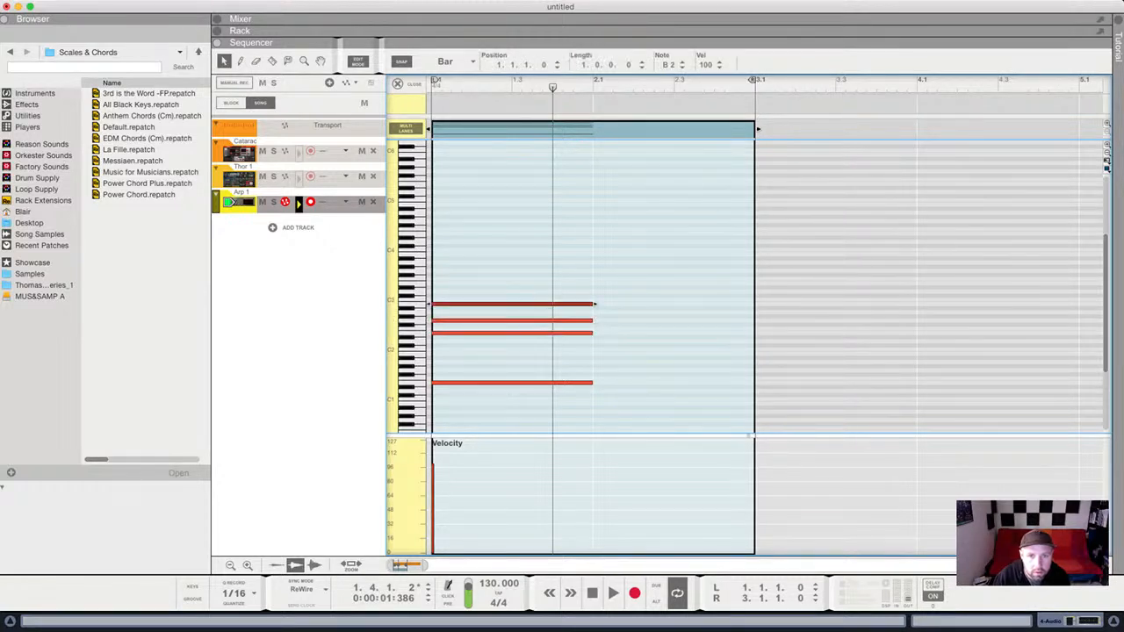
{"action": "key", "text": "space"}
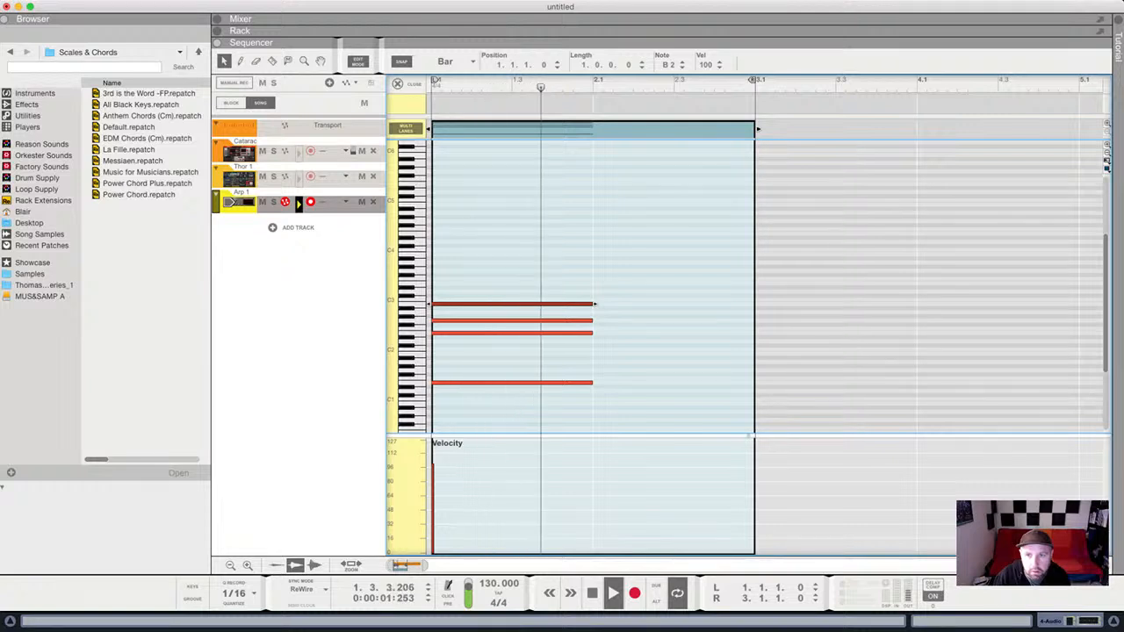
{"action": "key", "text": "space"}
Loop bar 1 and lower the chord's G2 note to F#2.
{"action": "left_click_drag", "start_coordinate": [753, 80], "coordinate": [591, 80]}
{"action": "left_click", "coordinate": [650, 263]}
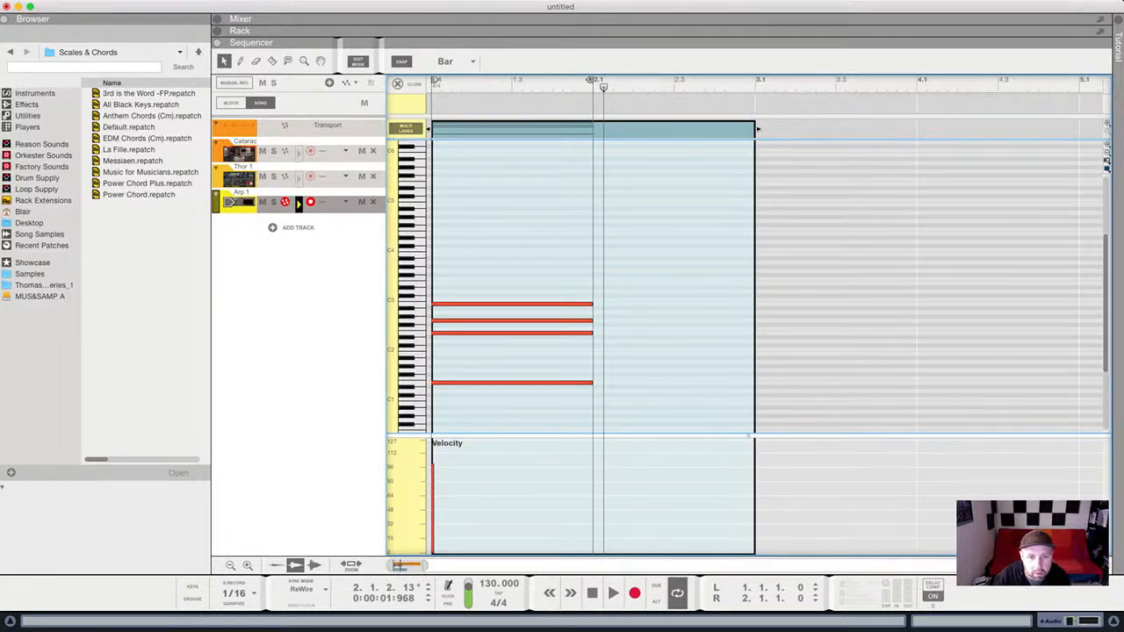
{"action": "left_click", "coordinate": [527, 321]}
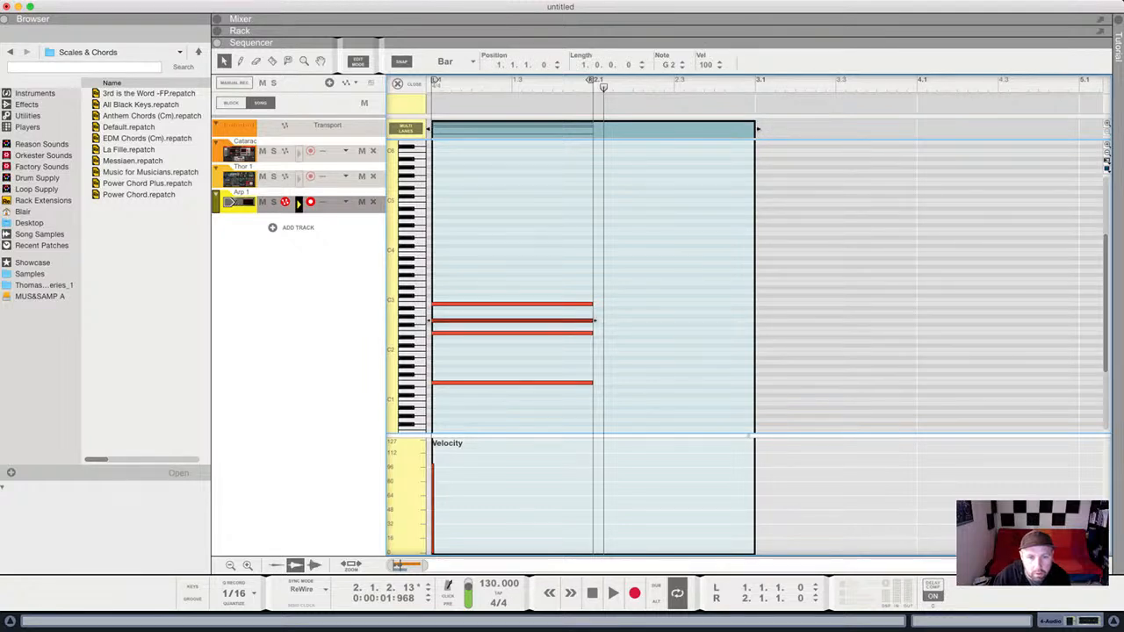
{"action": "key", "text": "Down"}
{"action": "key", "text": "space"}
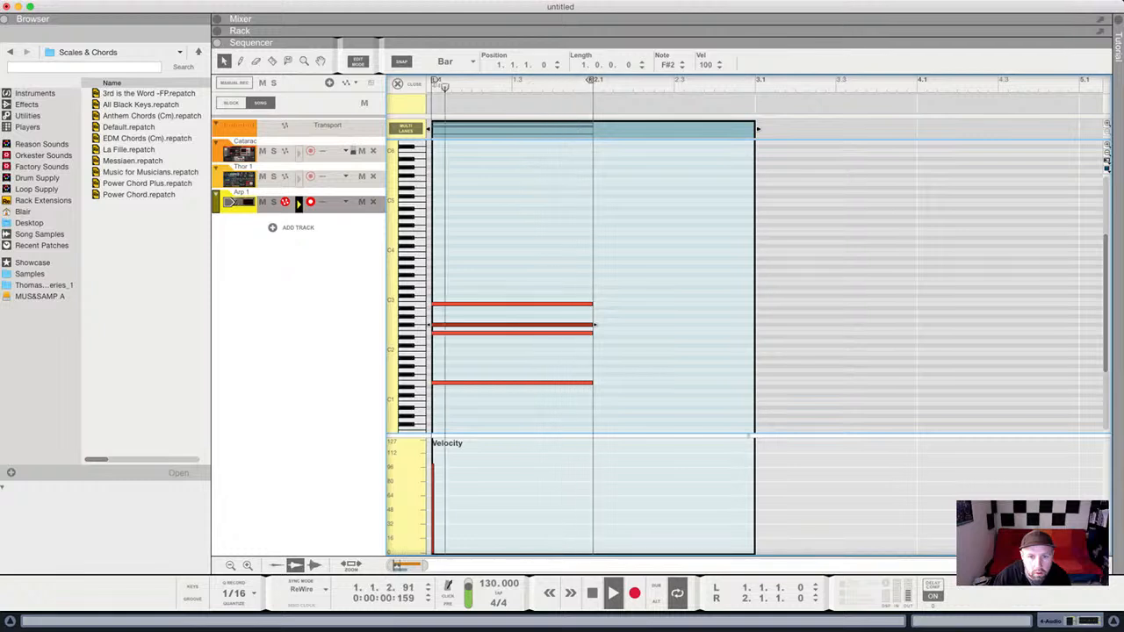
Copy the chord into bar 2, raise its F#2 to G2, and loop both bars.
{"action": "left_click_drag", "start_coordinate": [662, 273], "coordinate": [535, 402]}
{"action": "key", "text": "super+c"}
{"action": "key", "text": "super+v"}
{"action": "left_click", "coordinate": [536, 402]}
{"action": "key", "text": "space"}
{"action": "left_click_drag", "start_coordinate": [594, 324], "coordinate": [590, 321]}
{"action": "left_click_drag", "start_coordinate": [590, 80], "coordinate": [754, 80]}
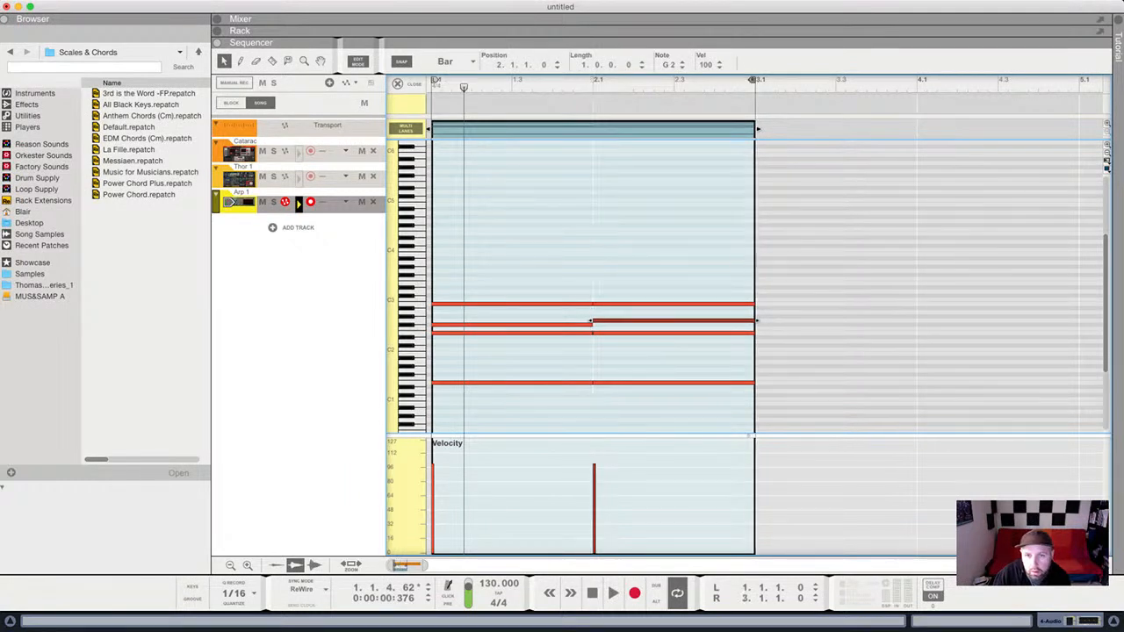
{"action": "key", "text": "space"}
{"action": "left_click", "coordinate": [703, 237]}
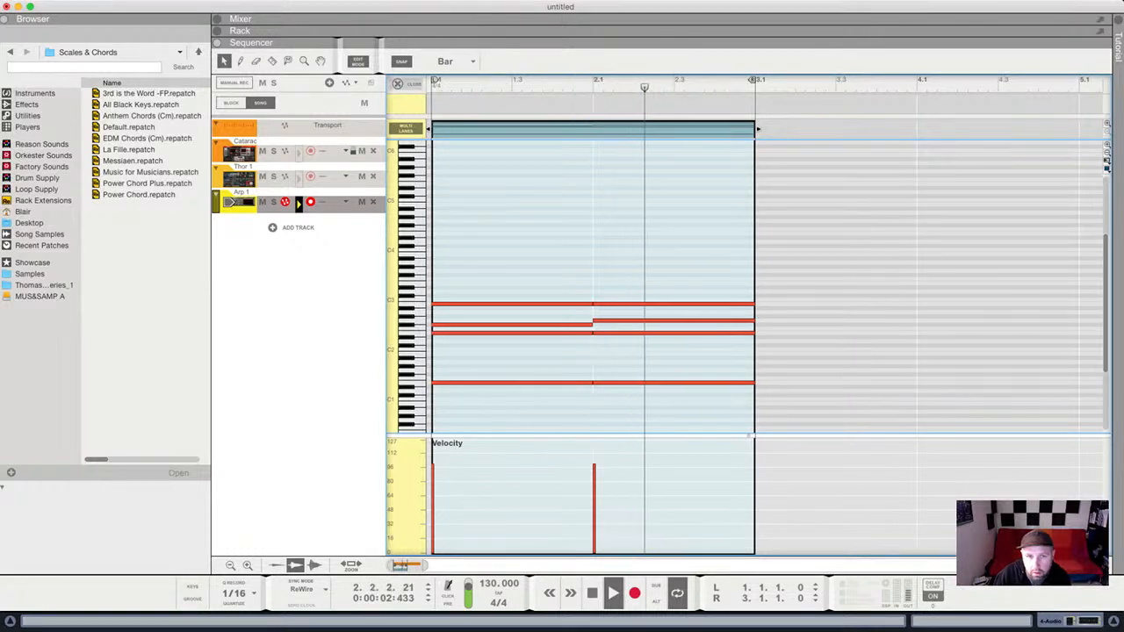
{"action": "key", "text": "super+e"}
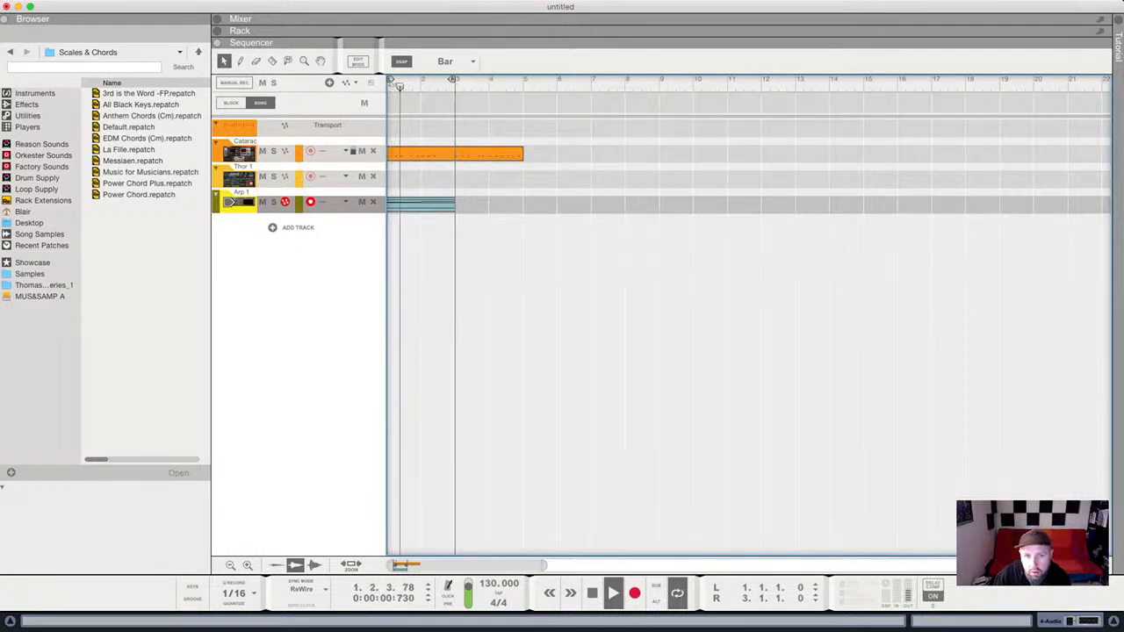
Show the rack and set Thor's Filter 1 cutoff to 636 Hz.
{"action": "key", "text": "F6"}
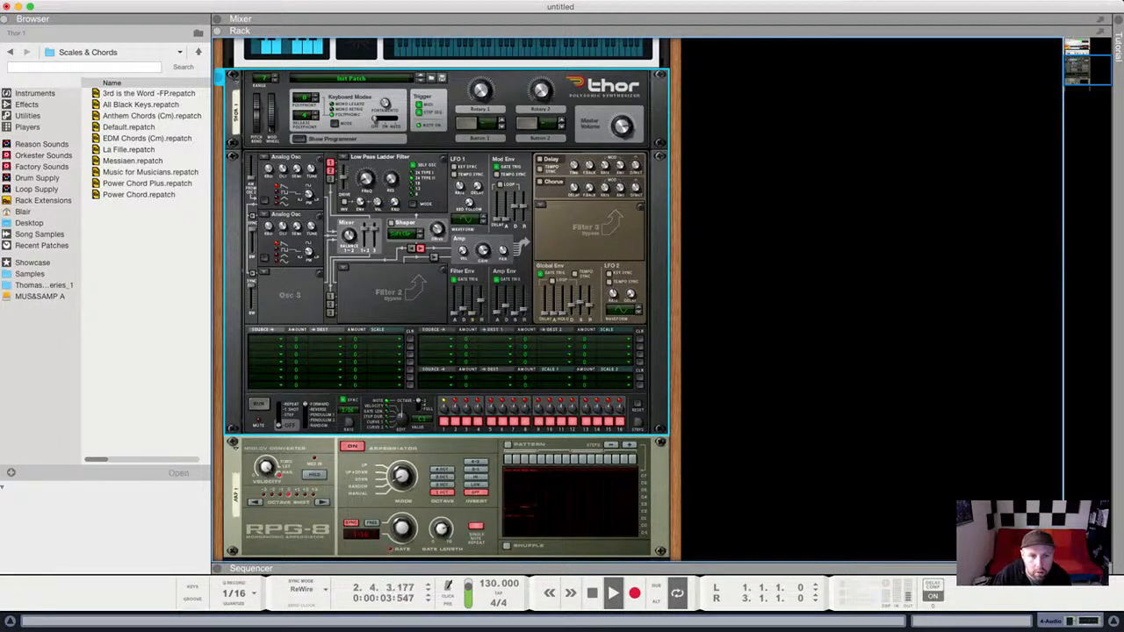
{"action": "key", "text": "space"}
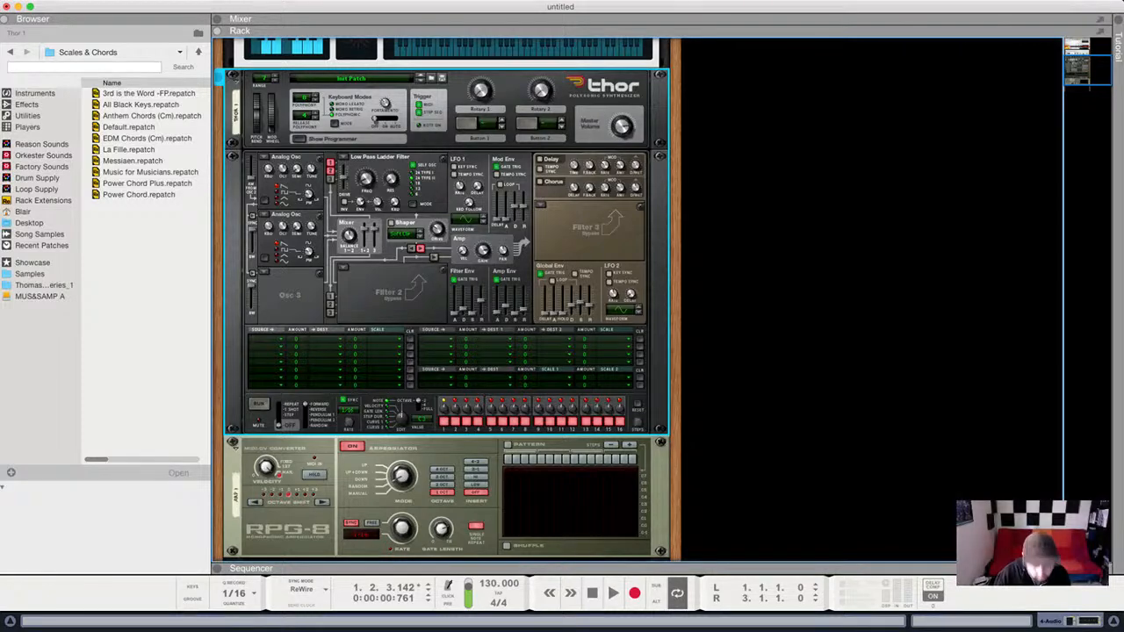
{"action": "left_click_drag", "start_coordinate": [367, 178], "coordinate": [366, 208]}
{"action": "key", "text": "space"}
{"action": "key", "text": "space"}
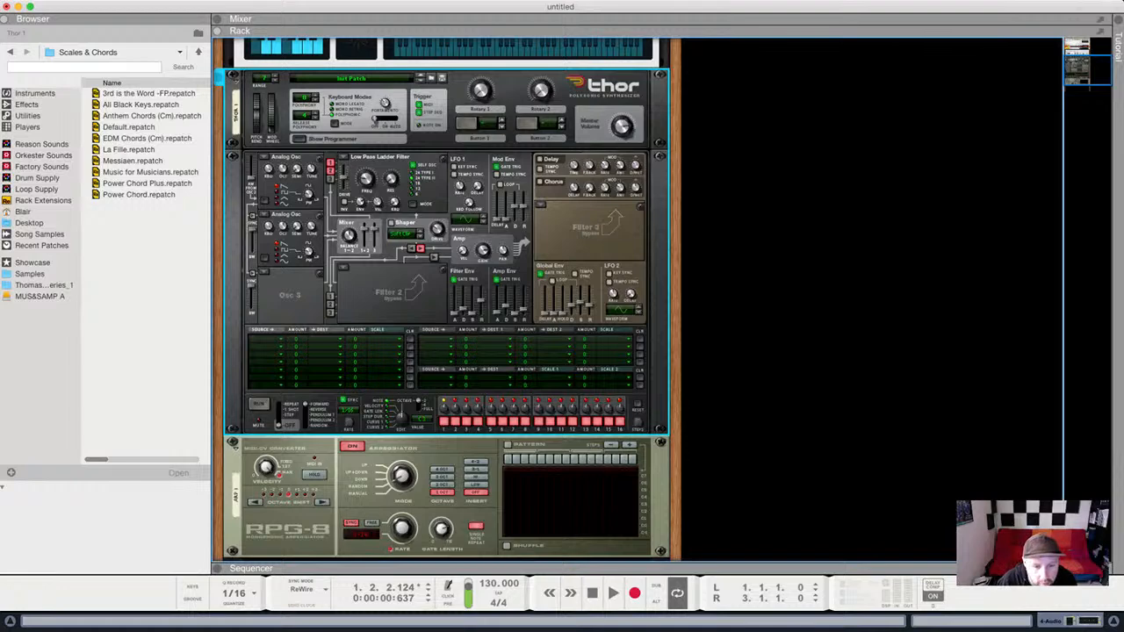
Route LFO 2 at a 1/8 rate into mod matrix row 1 with amount 100.
{"action": "left_click", "coordinate": [266, 339]}
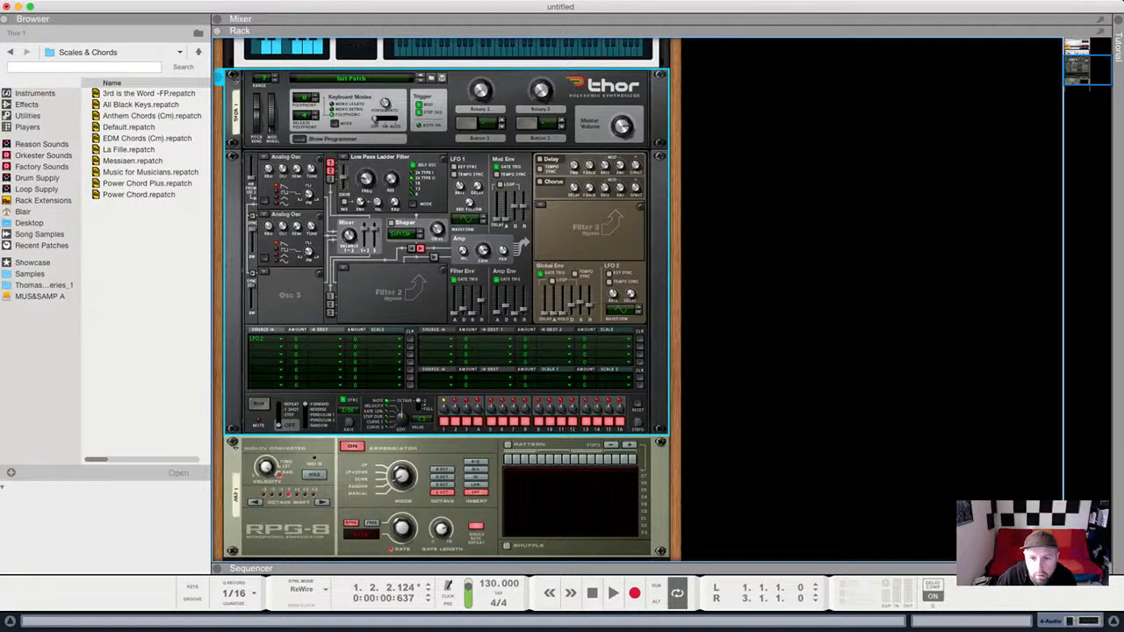
{"action": "left_click_drag", "start_coordinate": [613, 294], "coordinate": [613, 280]}
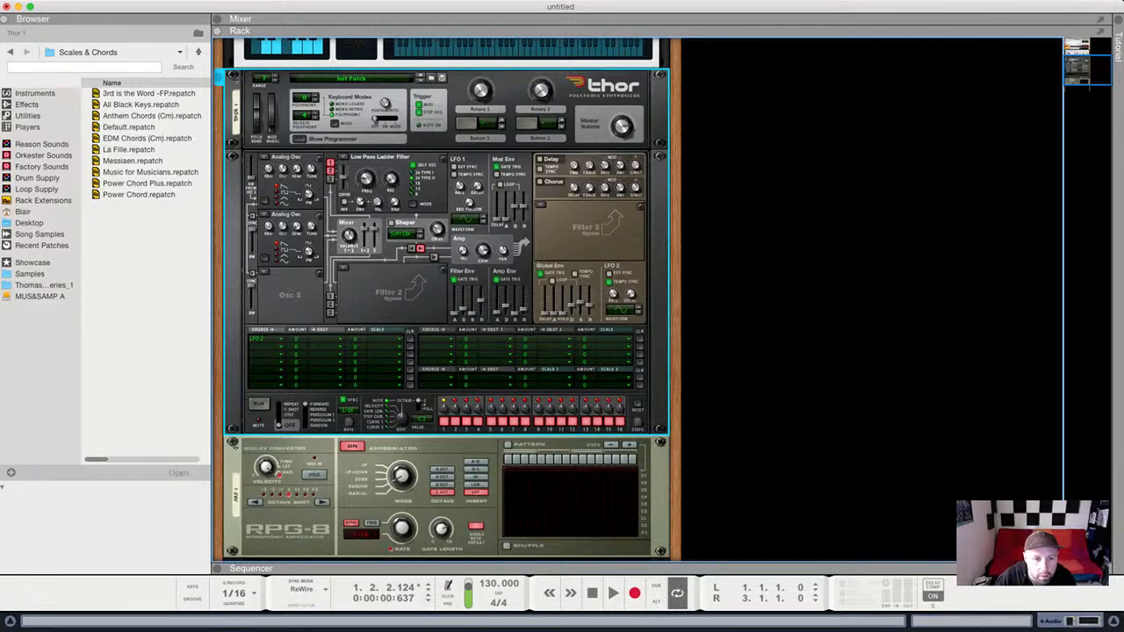
{"action": "left_click_drag", "start_coordinate": [297, 339], "coordinate": [296, 260]}
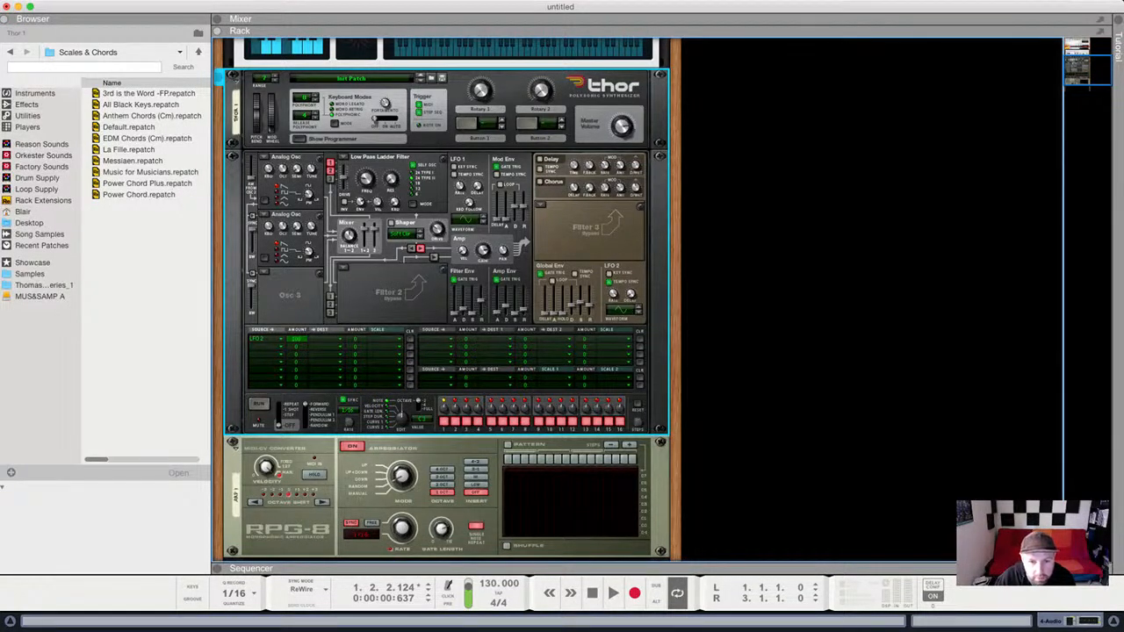
Route the LFO modulation to Filter 1 frequency and set the cutoff to about 79 Hz during playback.
{"action": "left_click", "coordinate": [323, 339]}
{"action": "left_click_drag", "start_coordinate": [367, 179], "coordinate": [366, 177]}
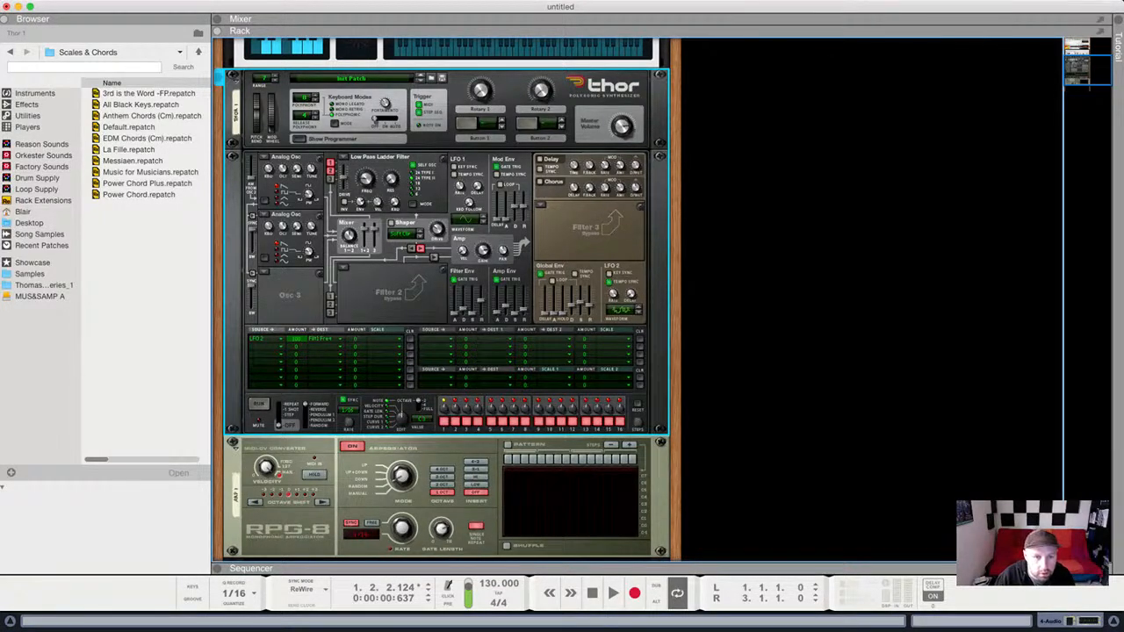
{"action": "mouse_move", "coordinate": [367, 179]}
{"action": "key", "text": "space"}
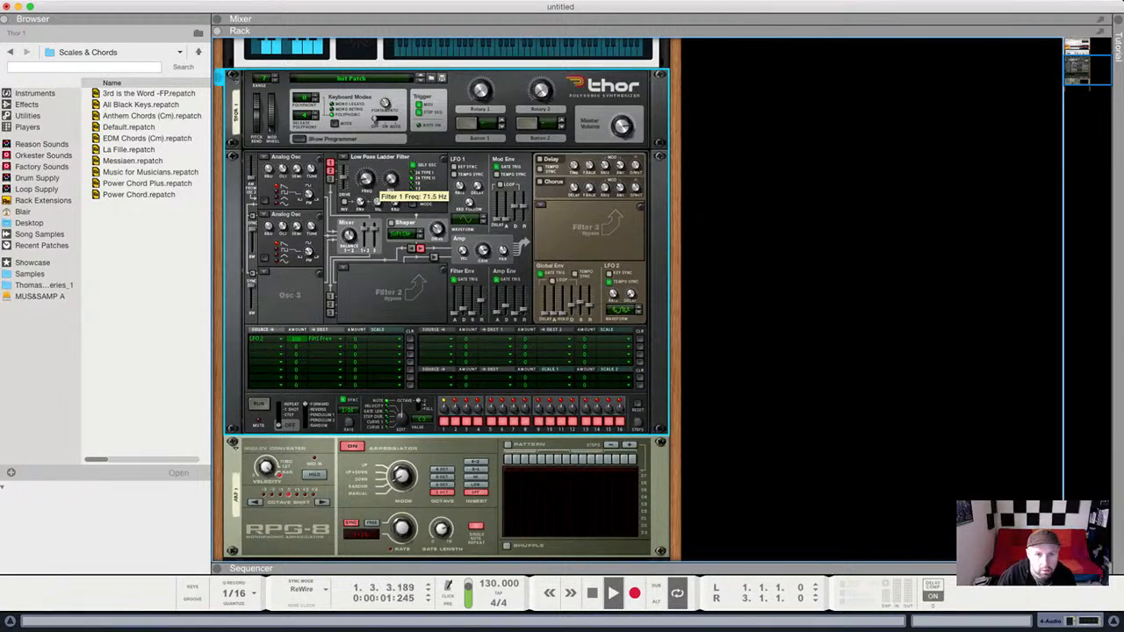
{"action": "left_click_drag", "start_coordinate": [367, 179], "coordinate": [367, 177]}
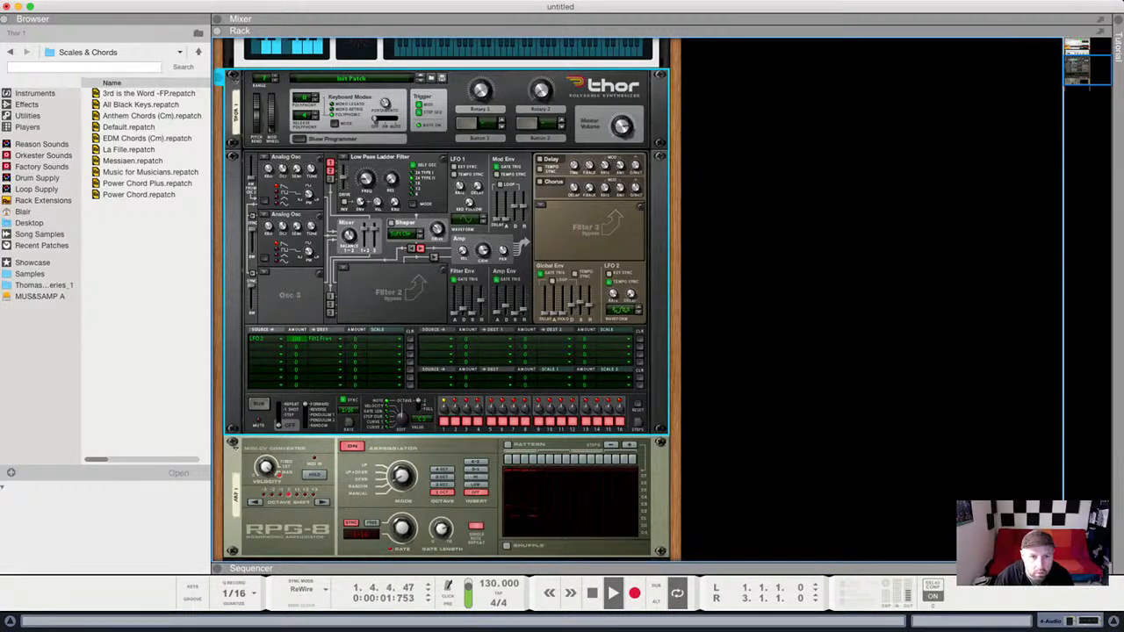
Raise Osc 2 tuning from 23 to 24 and adjust the chorus dry/wet mix.
{"action": "mouse_move", "coordinate": [312, 227]}
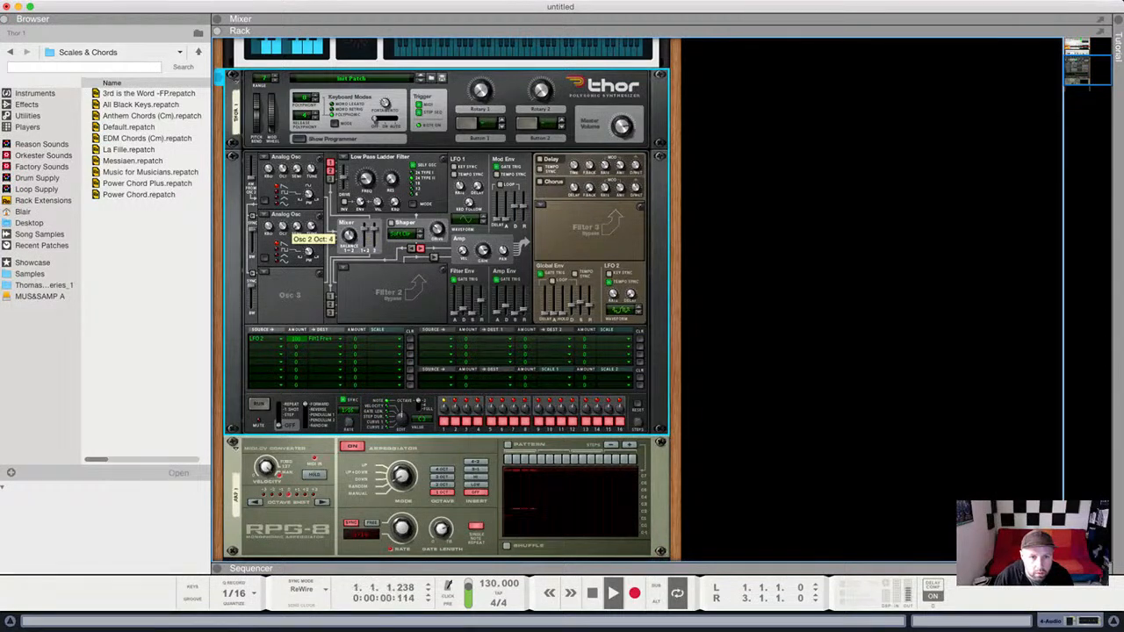
{"action": "left_click_drag", "start_coordinate": [312, 227], "coordinate": [312, 225]}
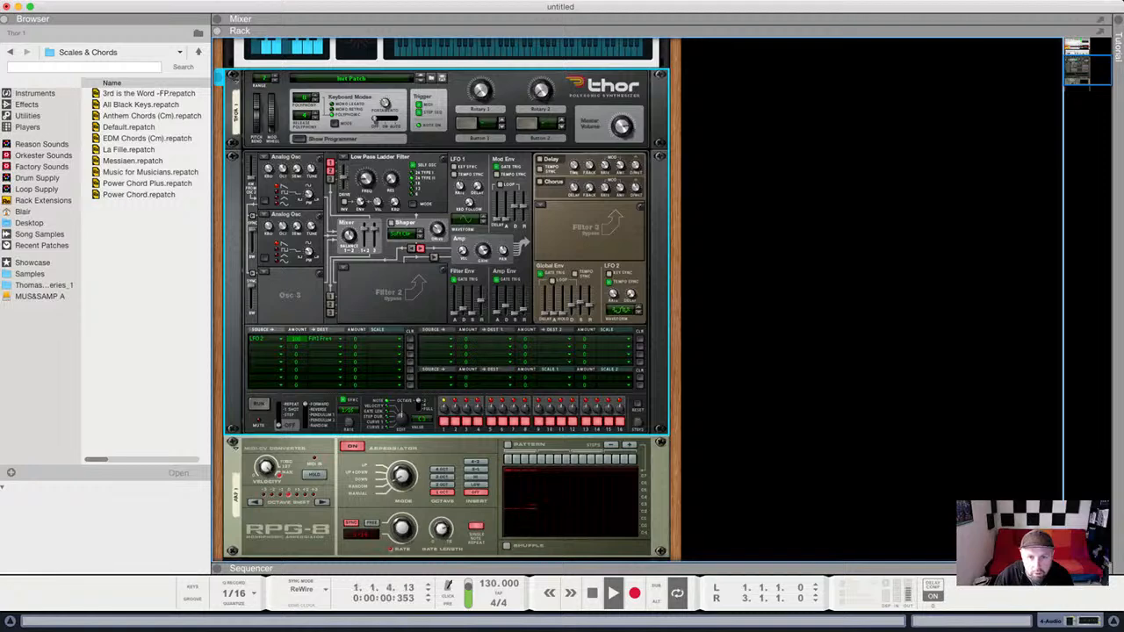
{"action": "mouse_move", "coordinate": [634, 189]}
{"action": "left_click_drag", "start_coordinate": [635, 188], "coordinate": [620, 176]}
Shorten the amp envelope decay to 552 ms, adjust the arpeggiator gate length, and raise Filter 1 resonance to 38.
{"action": "mouse_move", "coordinate": [620, 189]}
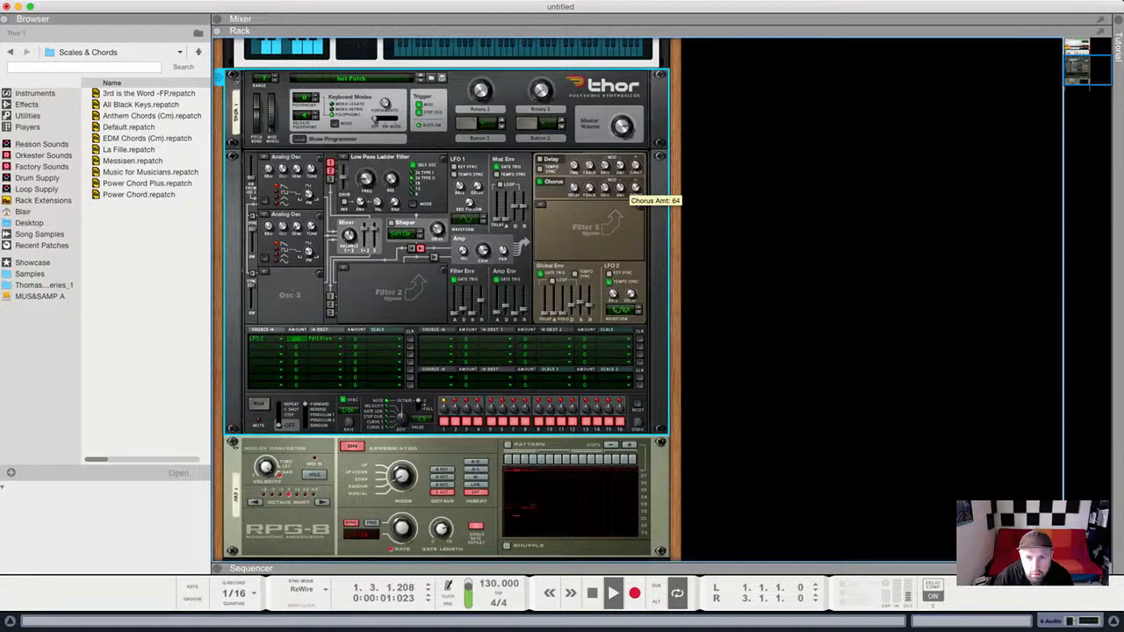
{"action": "left_click_drag", "start_coordinate": [525, 310], "coordinate": [524, 307]}
{"action": "mouse_move", "coordinate": [506, 306]}
{"action": "left_click_drag", "start_coordinate": [441, 530], "coordinate": [441, 535]}
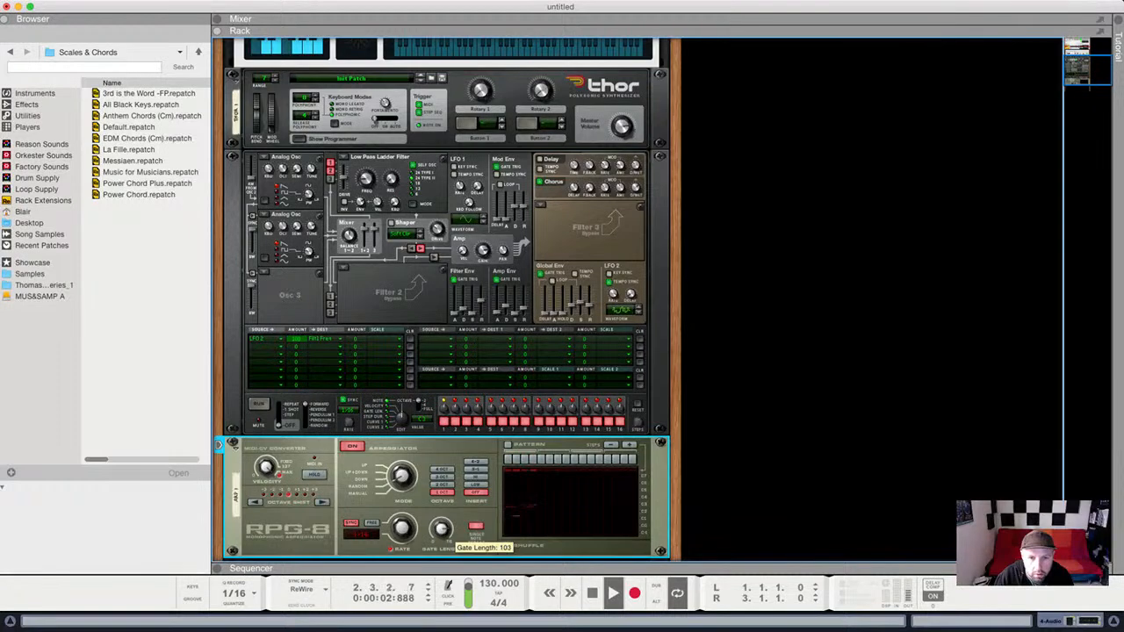
{"action": "left_click_drag", "start_coordinate": [506, 307], "coordinate": [496, 314]}
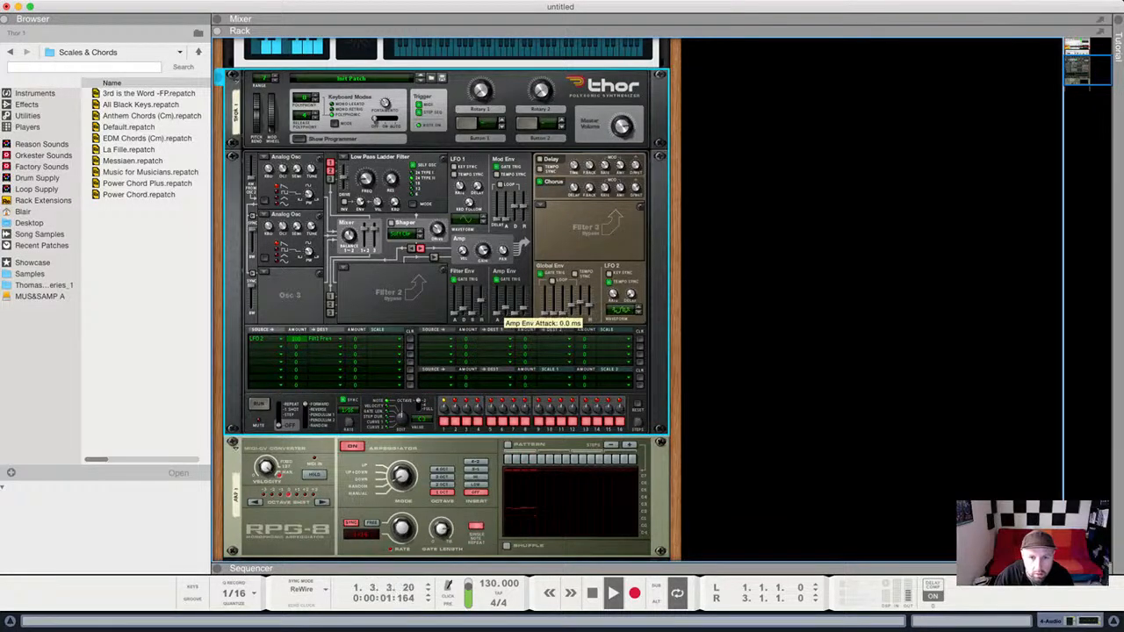
{"action": "mouse_move", "coordinate": [392, 180]}
{"action": "left_click_drag", "start_coordinate": [392, 179], "coordinate": [391, 165]}
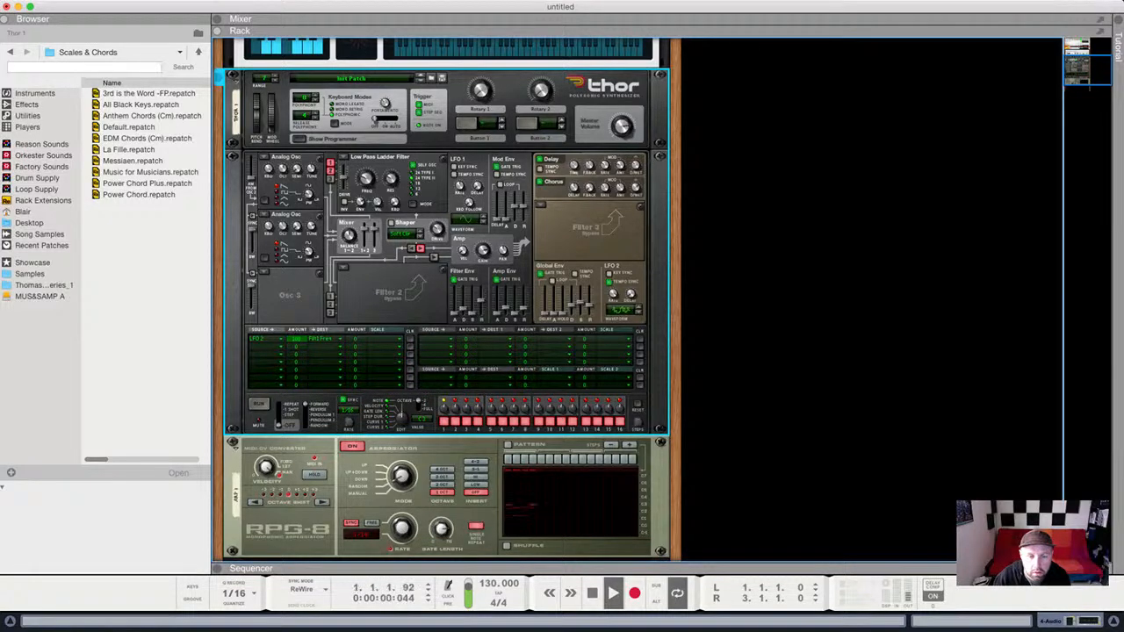
Restart playback and drag Filter 1 cutoff down to 64.8 Hz.
{"action": "key", "text": "space"}
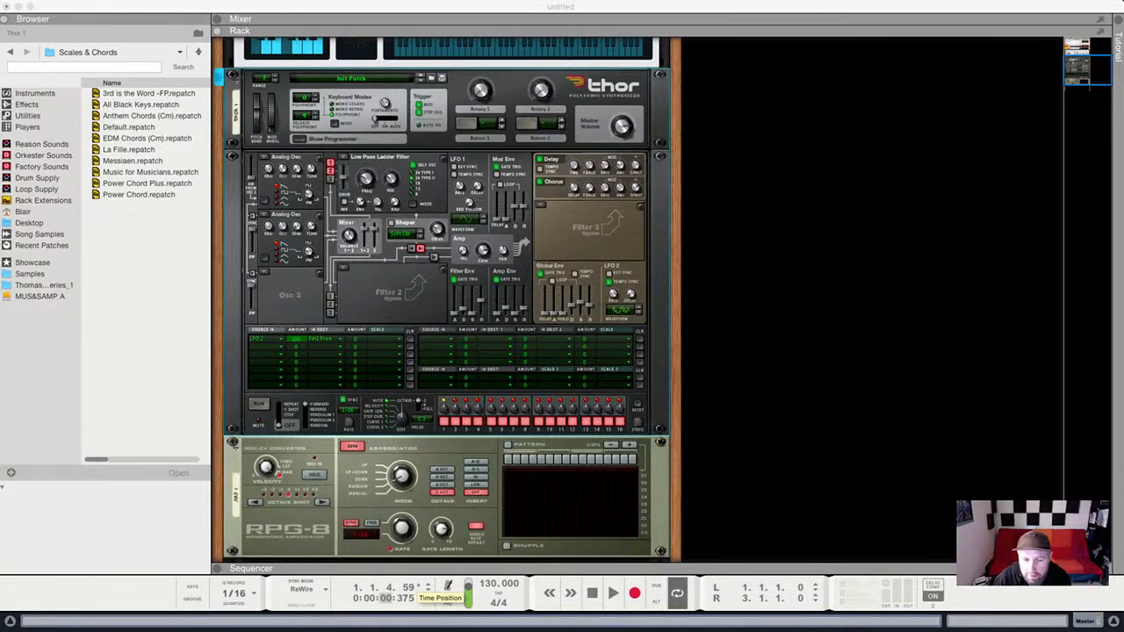
{"action": "key", "text": "space"}
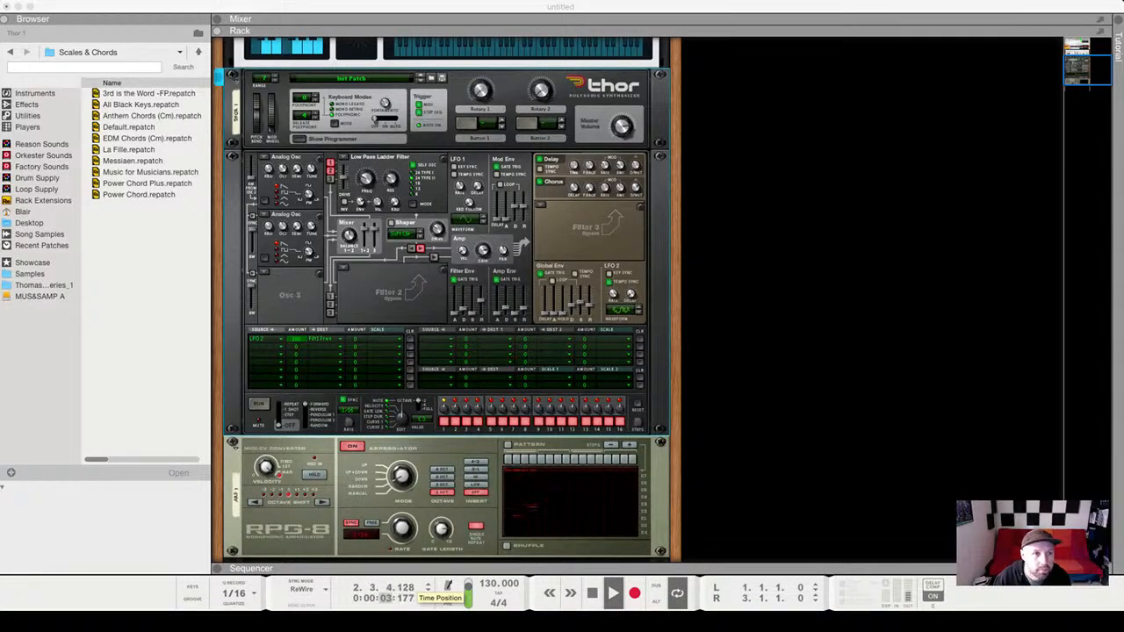
{"action": "key", "text": "super+Tab"}
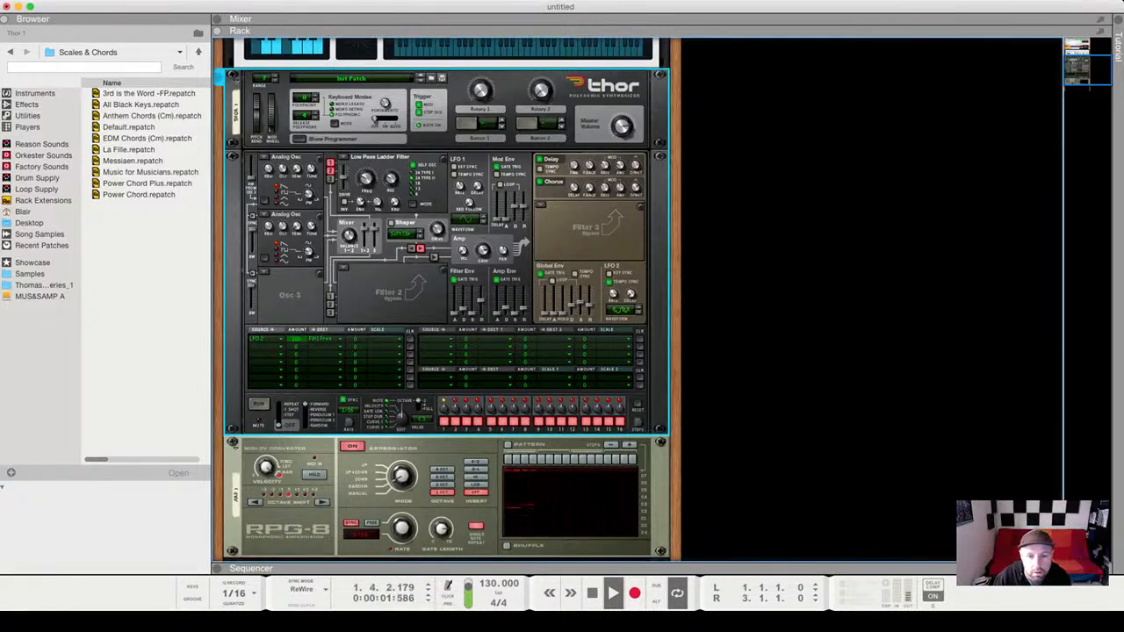
{"action": "left_click_drag", "start_coordinate": [367, 180], "coordinate": [366, 171]}
{"action": "mouse_move", "coordinate": [361, 202]}
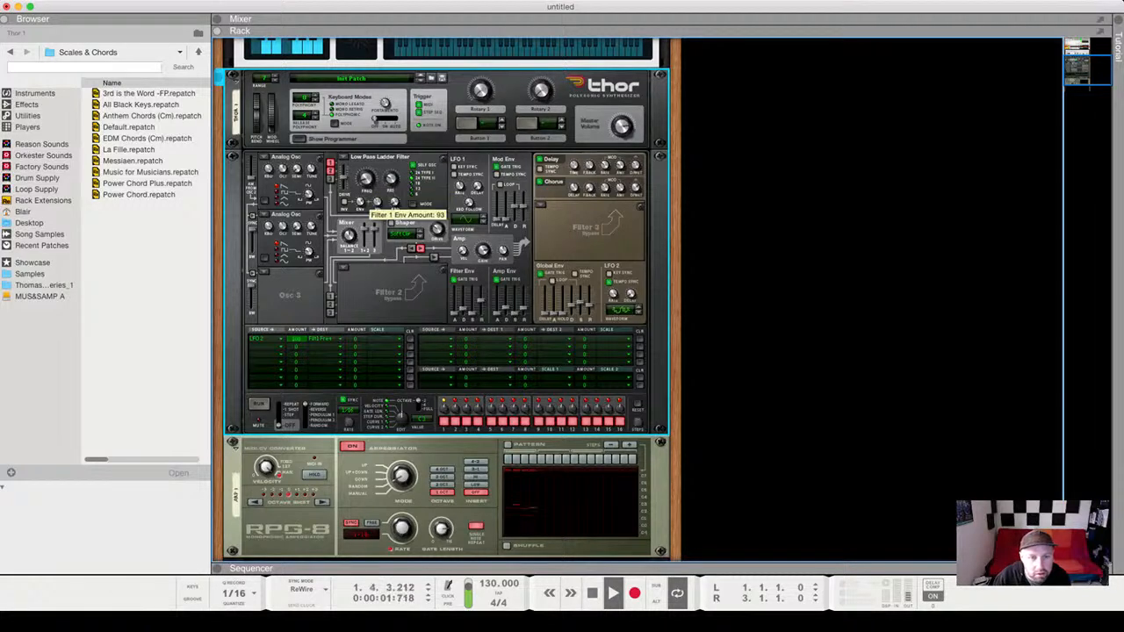
{"action": "mouse_move", "coordinate": [364, 236]}
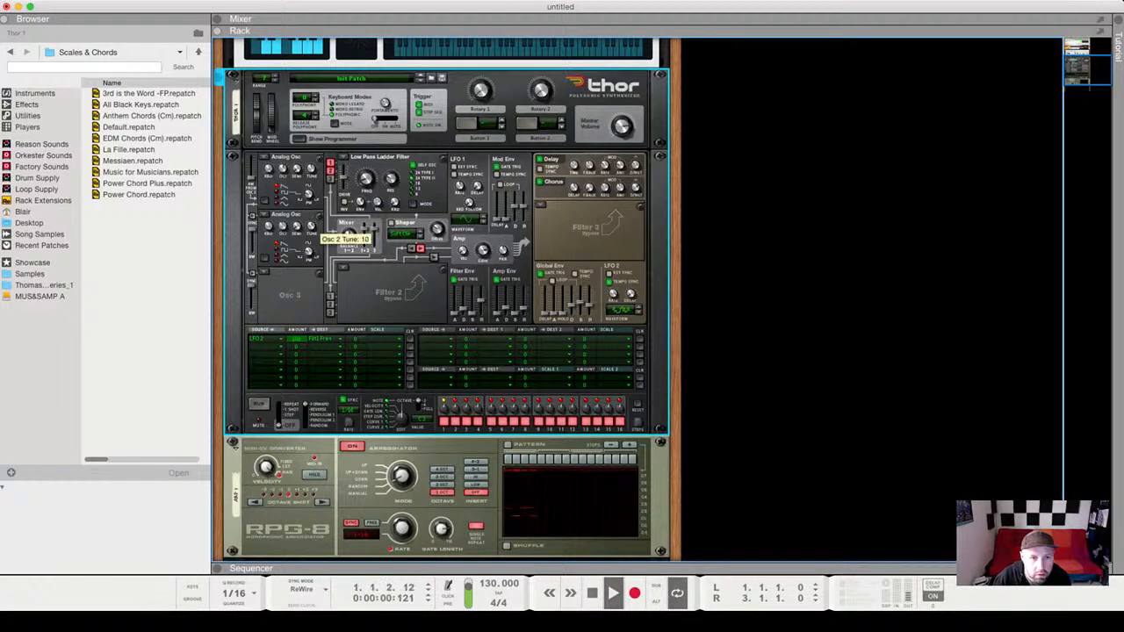
{"action": "mouse_move", "coordinate": [271, 227]}
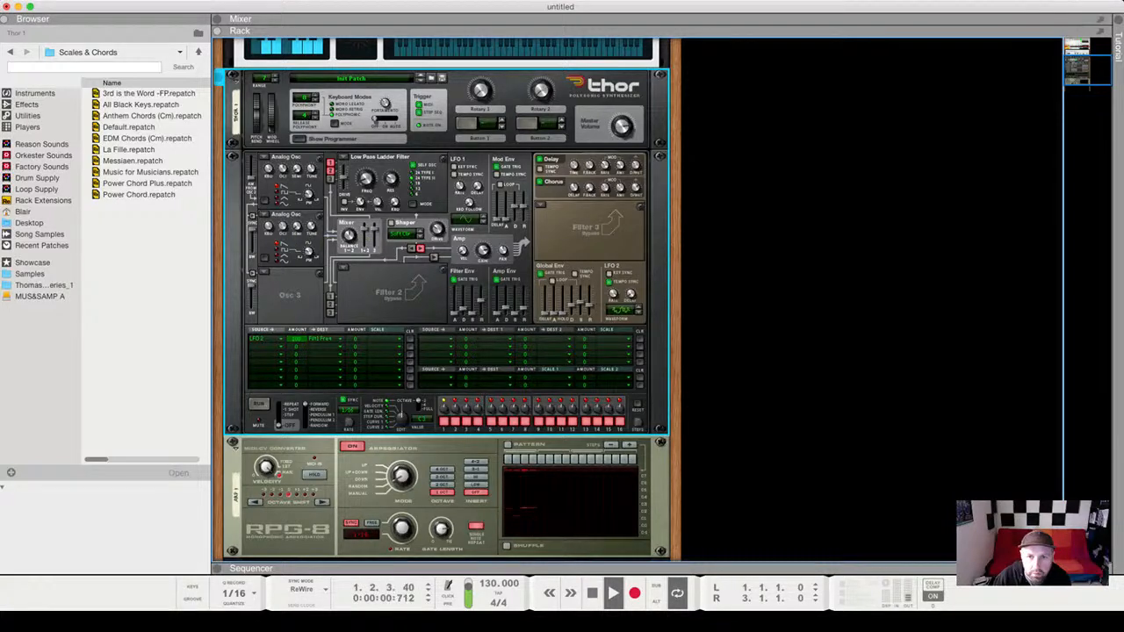
{"action": "mouse_move", "coordinate": [576, 168]}
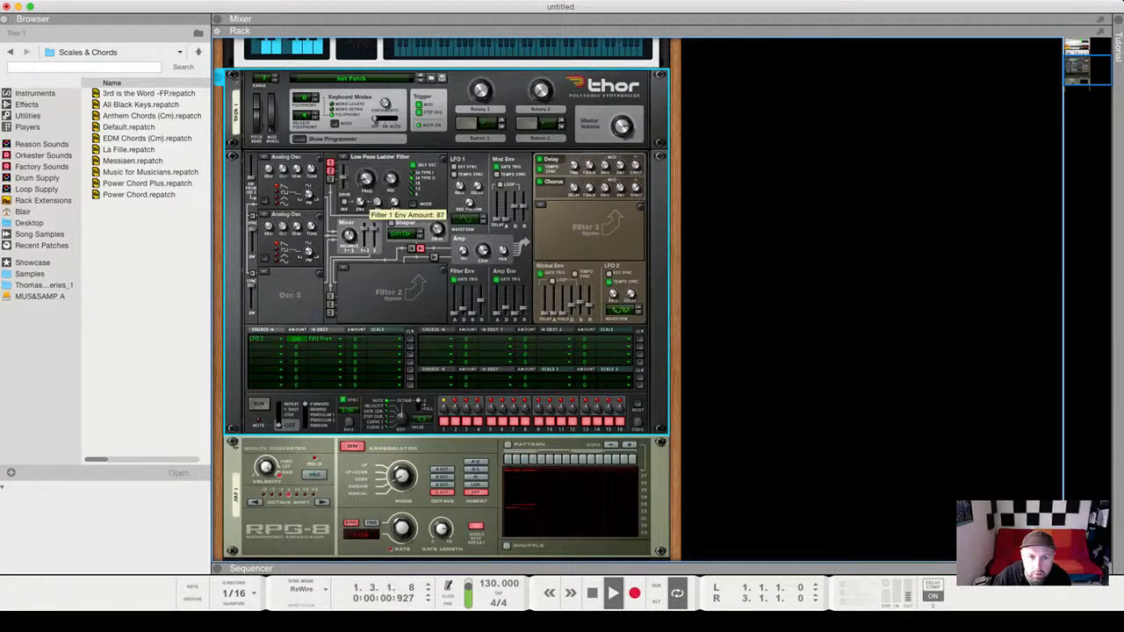
{"action": "mouse_move", "coordinate": [286, 169]}
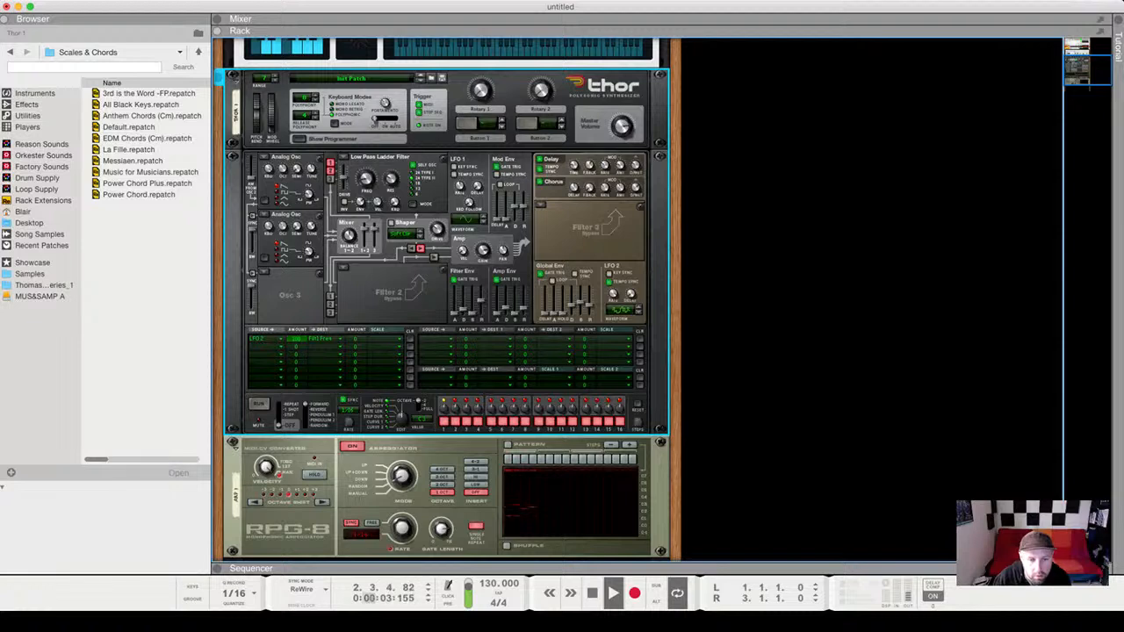
Stop and restart playback to audition the arpeggiated chord pattern.
{"action": "key", "text": "space"}
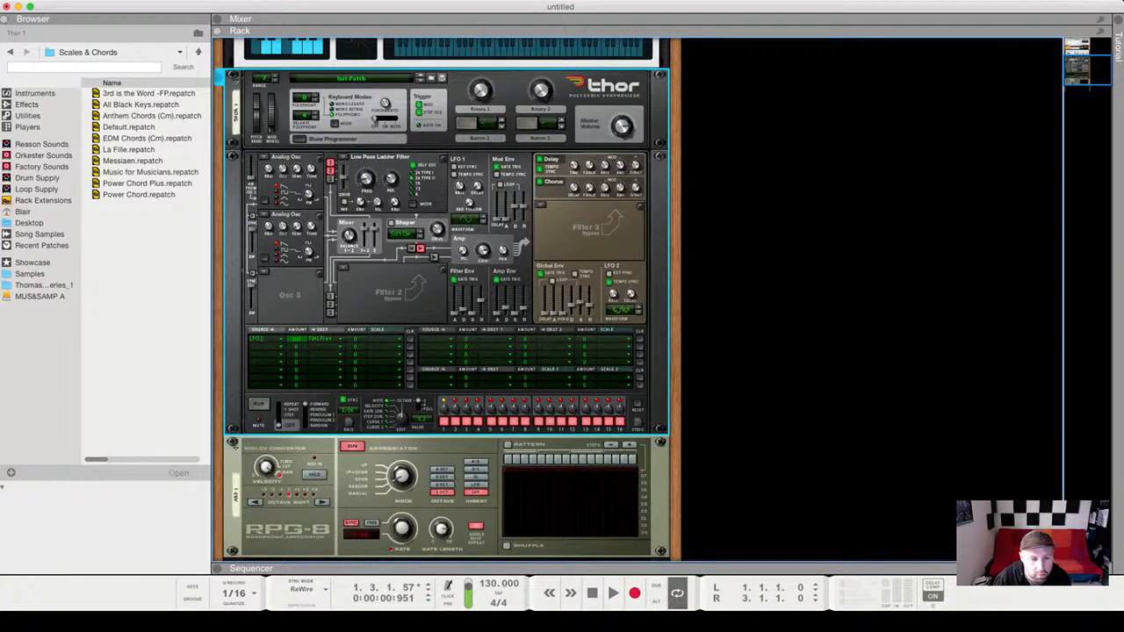
{"action": "key", "text": "super+Tab"}
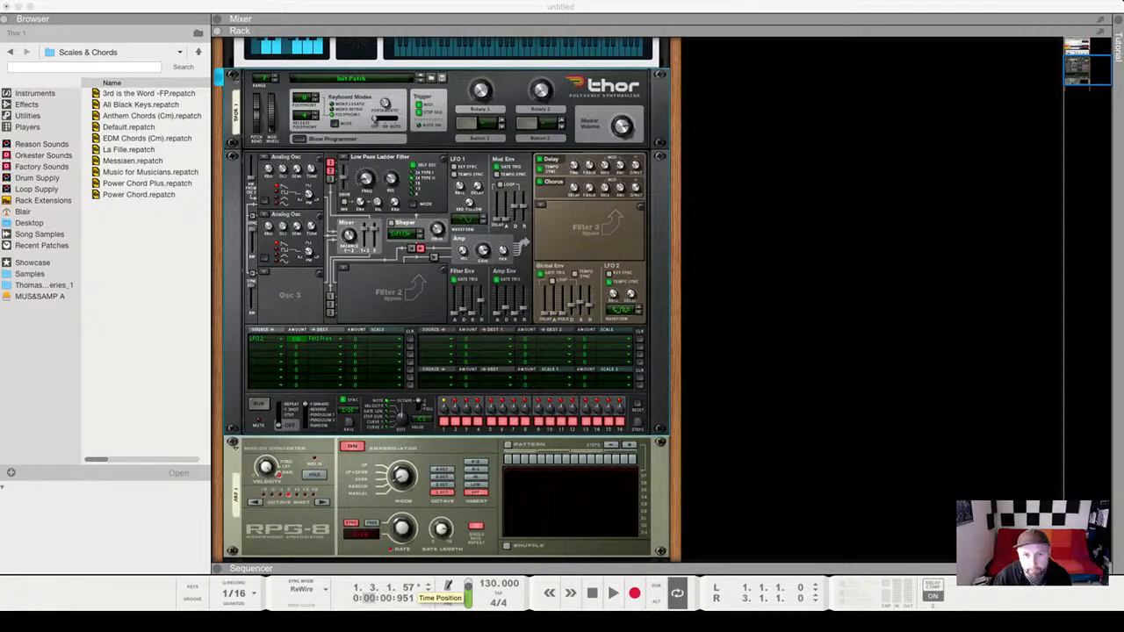
{"action": "key", "text": "space"}
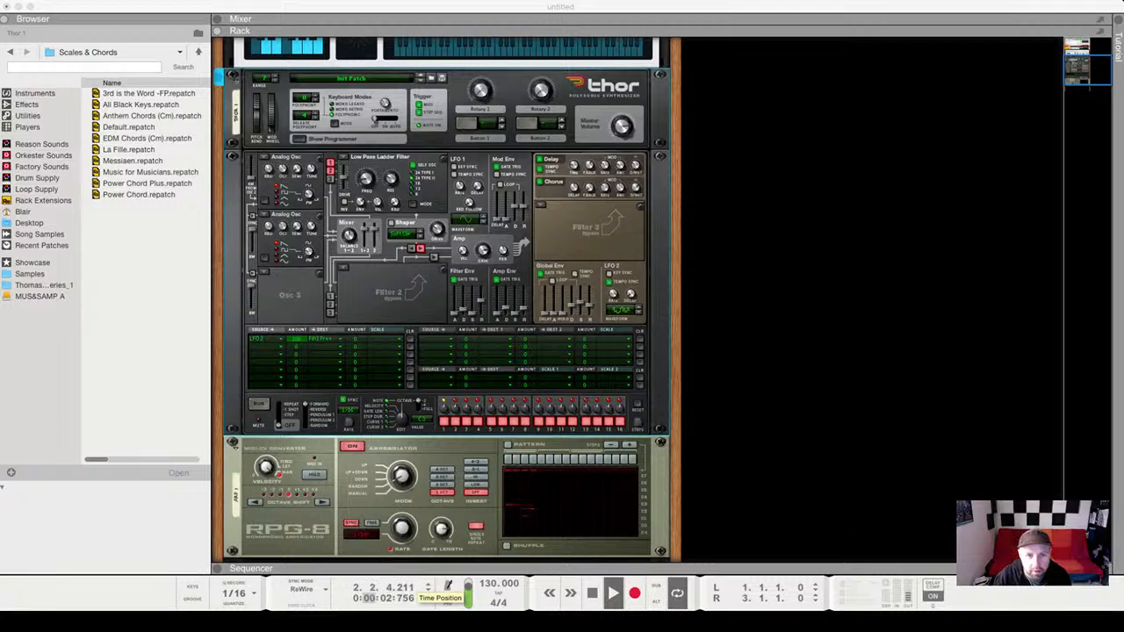
{"action": "key", "text": "super+Tab"}
Load a Noise Osc into Thor's Osc 3 at -5.4 dB and raise Filter 1 cutoff to about 96 Hz.
{"action": "left_click", "coordinate": [393, 181]}
{"action": "left_click_drag", "start_coordinate": [366, 180], "coordinate": [366, 184]}
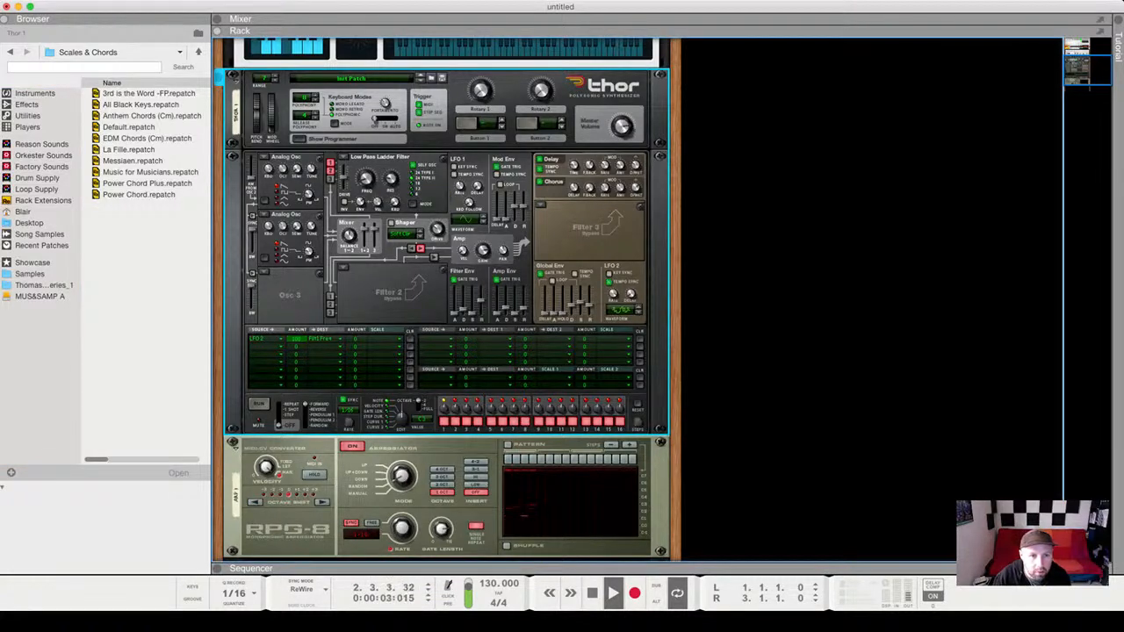
{"action": "left_click", "coordinate": [264, 272]}
{"action": "left_click", "coordinate": [286, 338]}
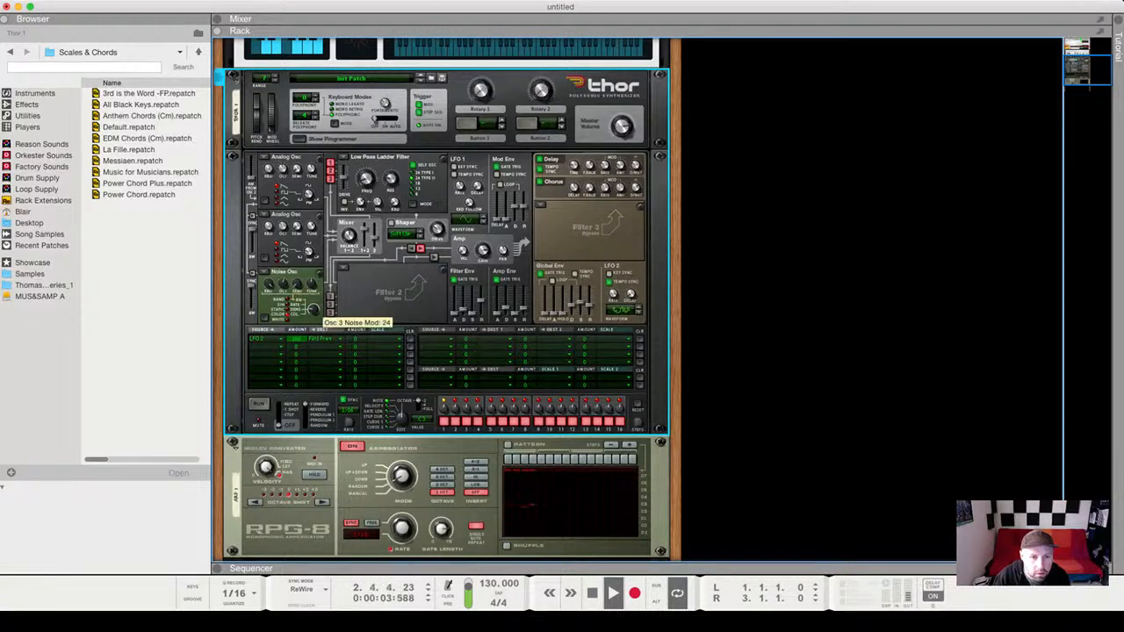
{"action": "left_click_drag", "start_coordinate": [374, 234], "coordinate": [374, 230]}
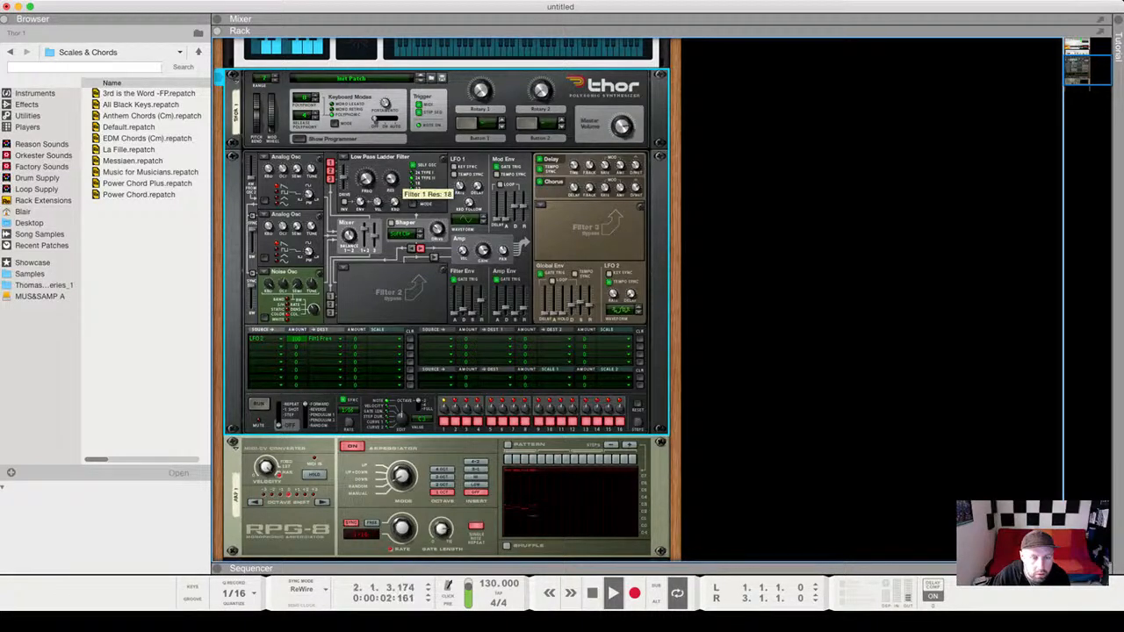
{"action": "left_click_drag", "start_coordinate": [366, 179], "coordinate": [366, 174]}
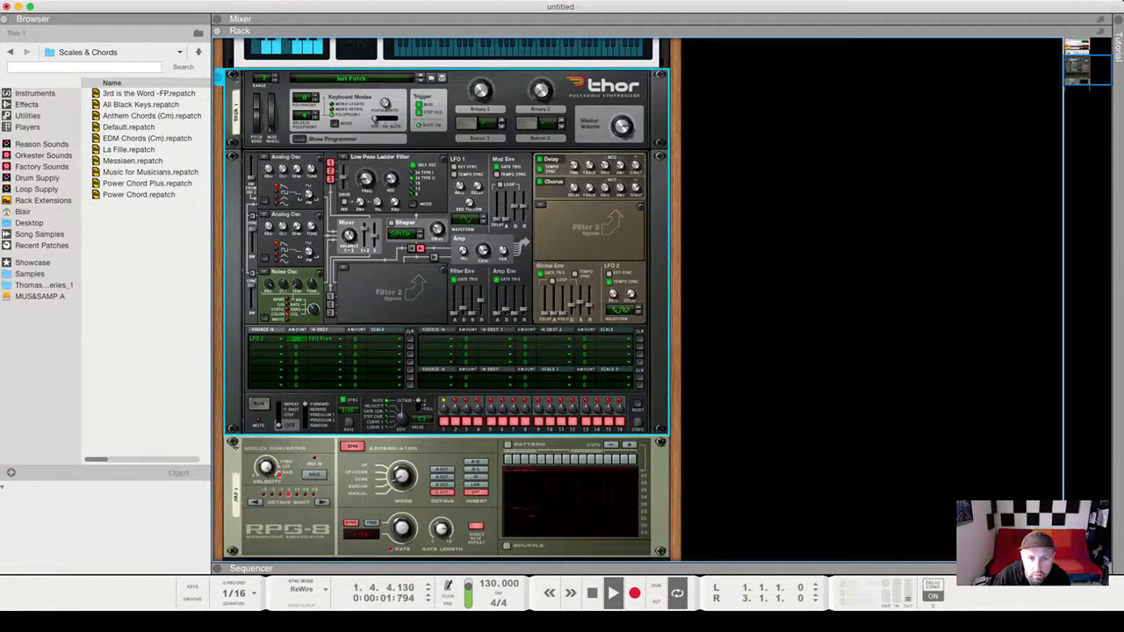
Turn the chorus dry/wet down to 62, then return to the song start and play again.
{"action": "mouse_move", "coordinate": [368, 179]}
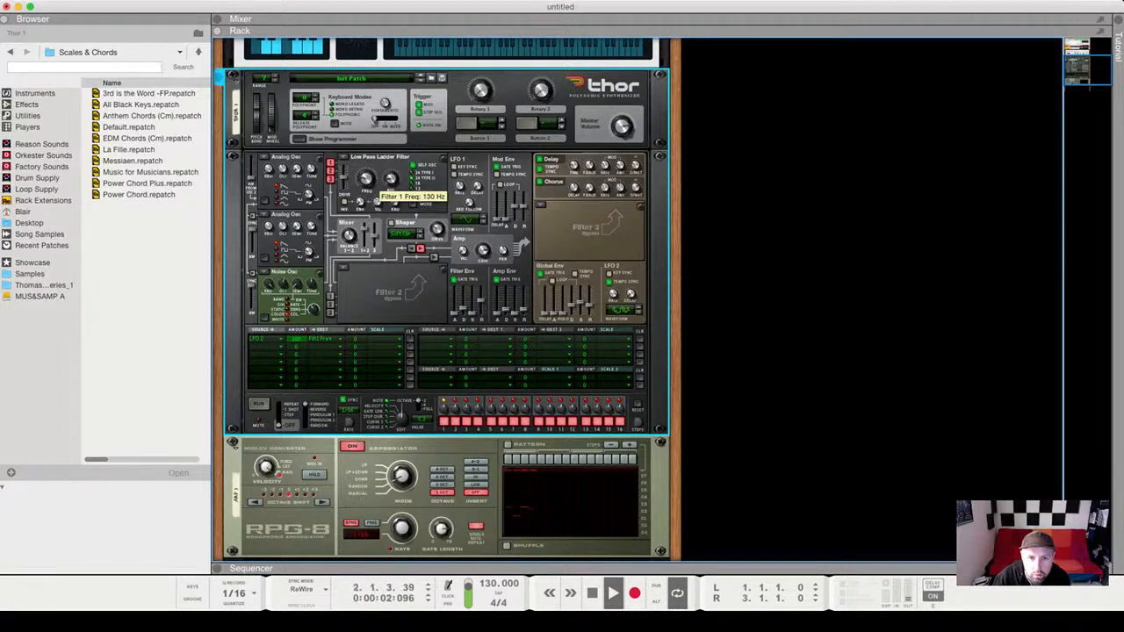
{"action": "mouse_move", "coordinate": [635, 166]}
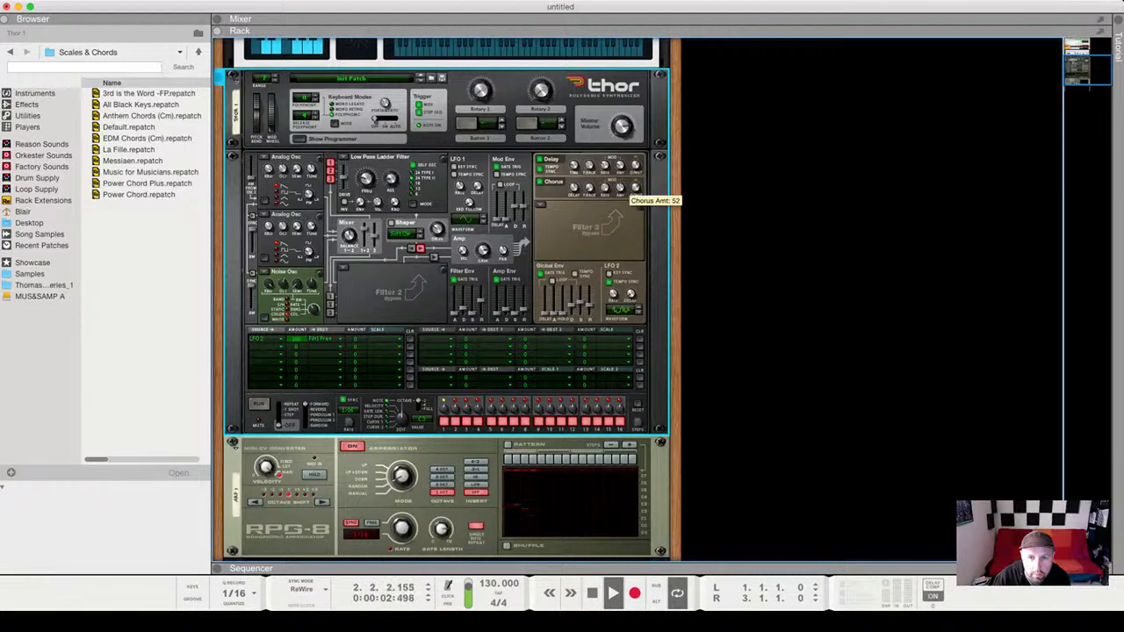
{"action": "mouse_move", "coordinate": [635, 187]}
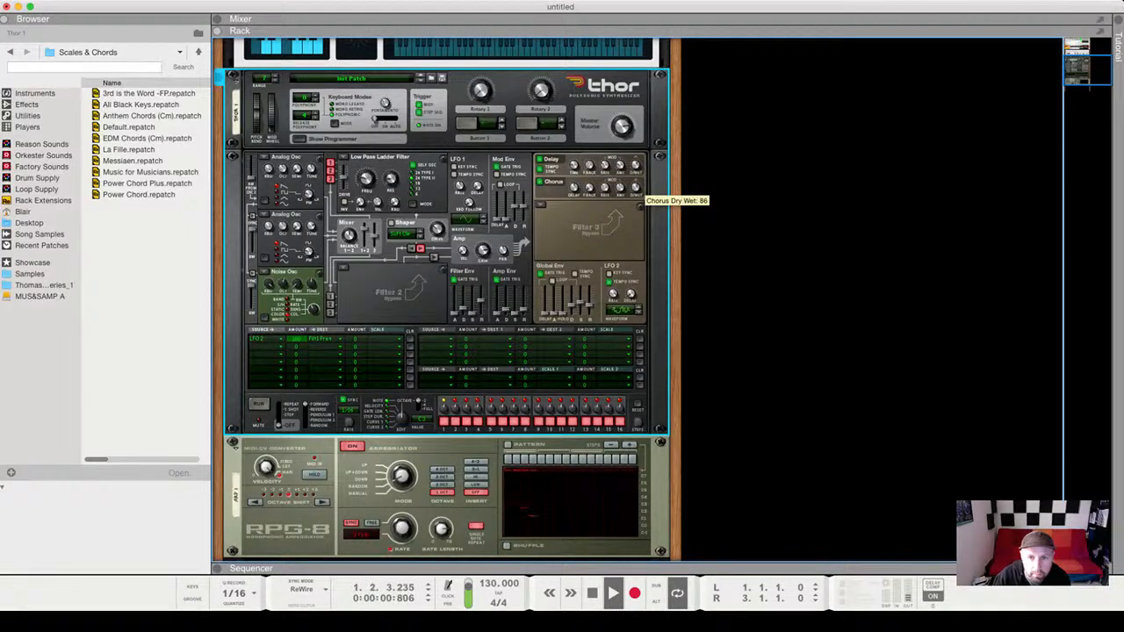
{"action": "left_click_drag", "start_coordinate": [635, 187], "coordinate": [635, 208]}
{"action": "mouse_move", "coordinate": [503, 316]}
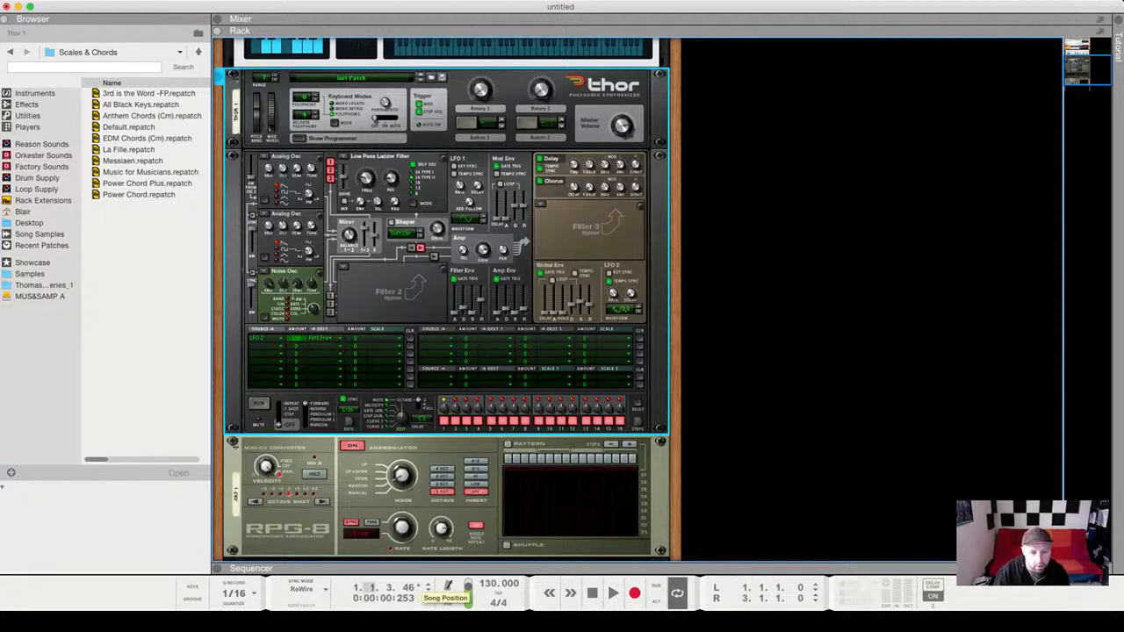
{"action": "key", "text": "super+Tab"}
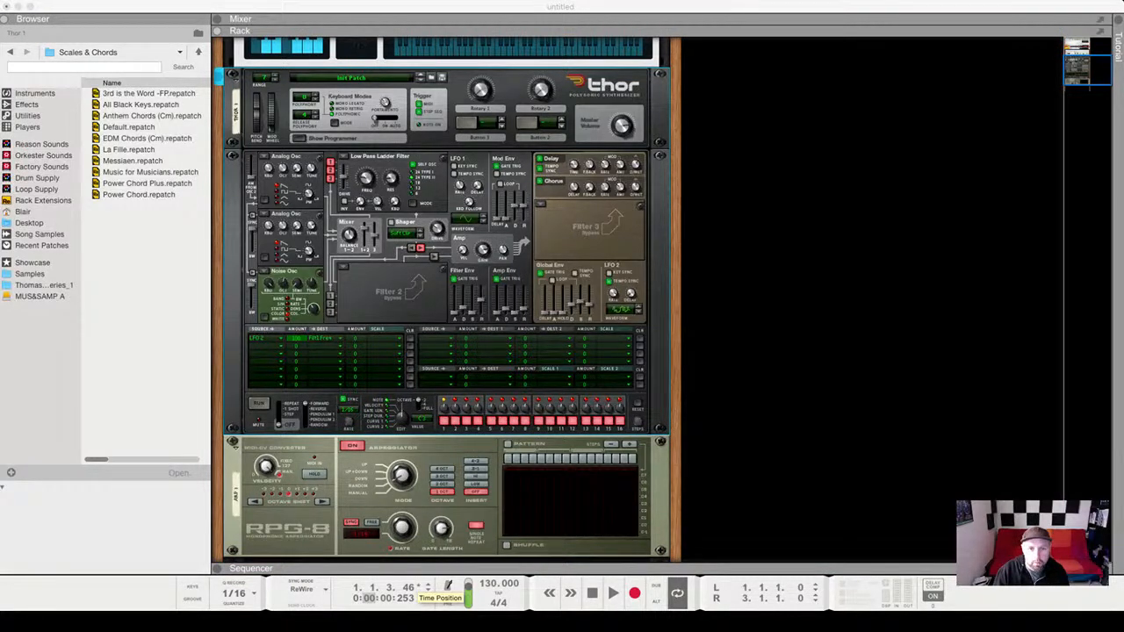
{"action": "key", "text": "space"}
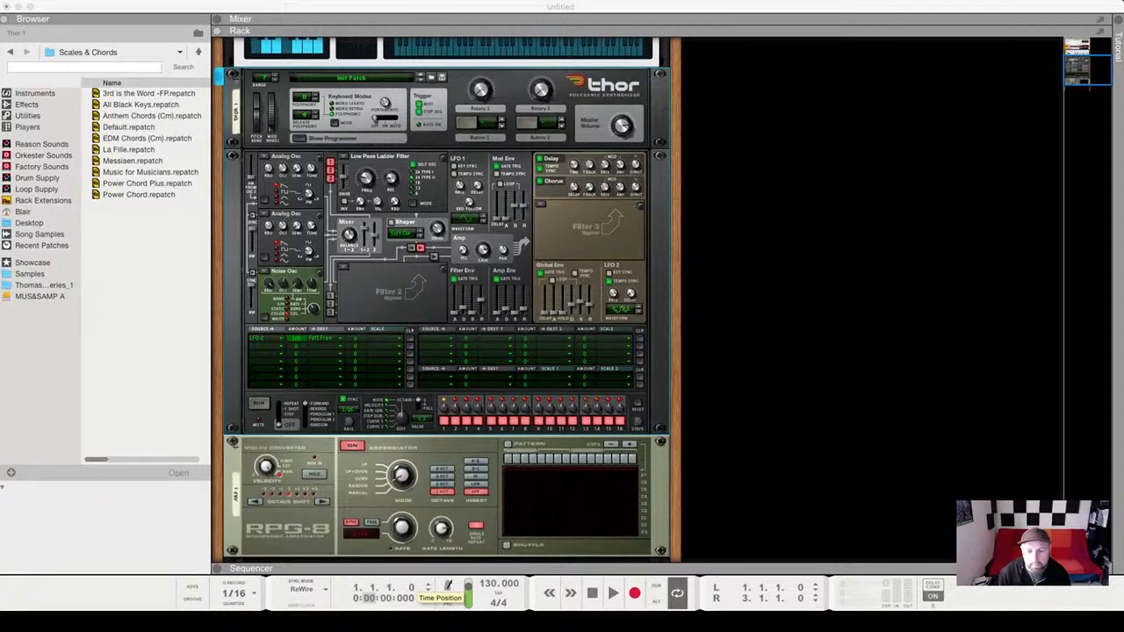
{"action": "key", "text": "space"}
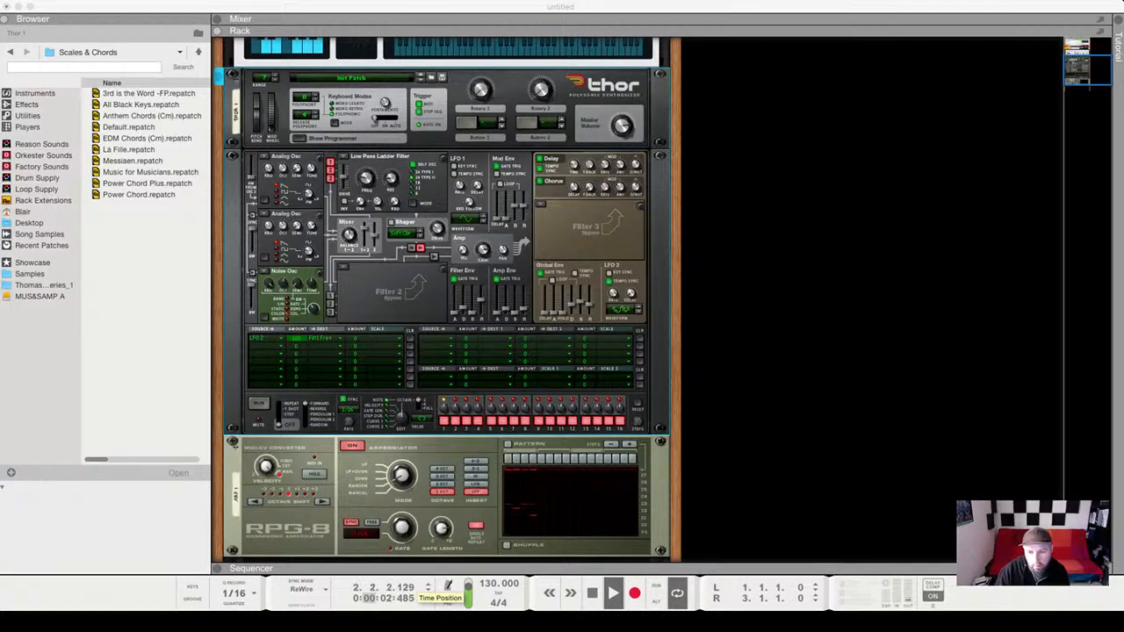
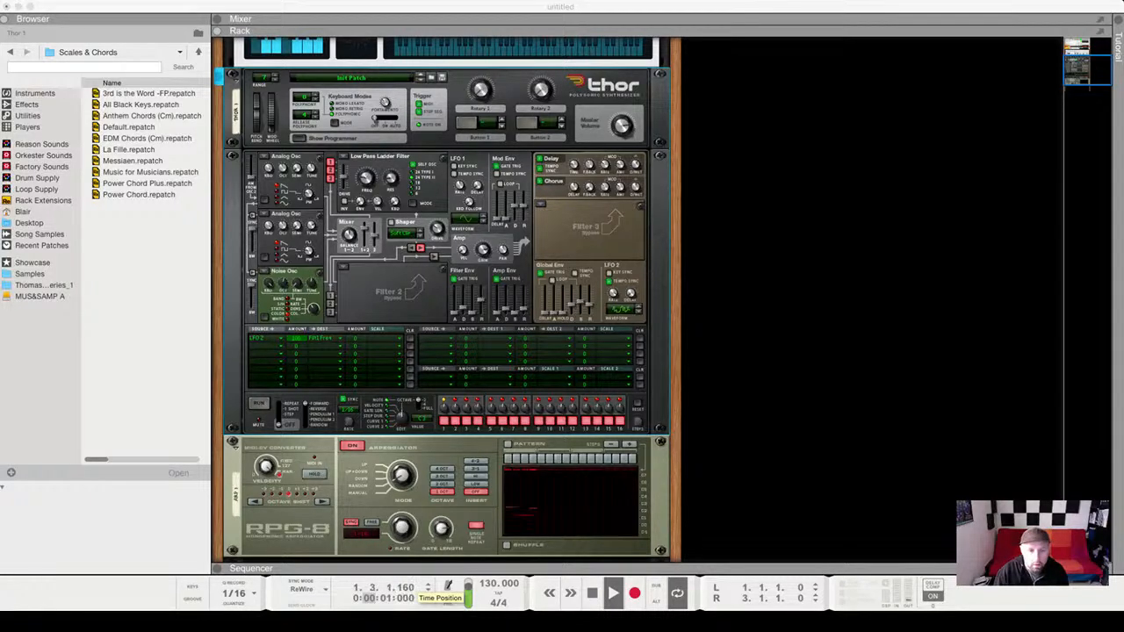
Set the RPG-8 arpeggiator Octave range to 2 Oct.
{"action": "left_click", "coordinate": [447, 298]}
{"action": "scroll", "coordinate": [446, 298], "scroll_direction": "up", "scroll_amount": 1}
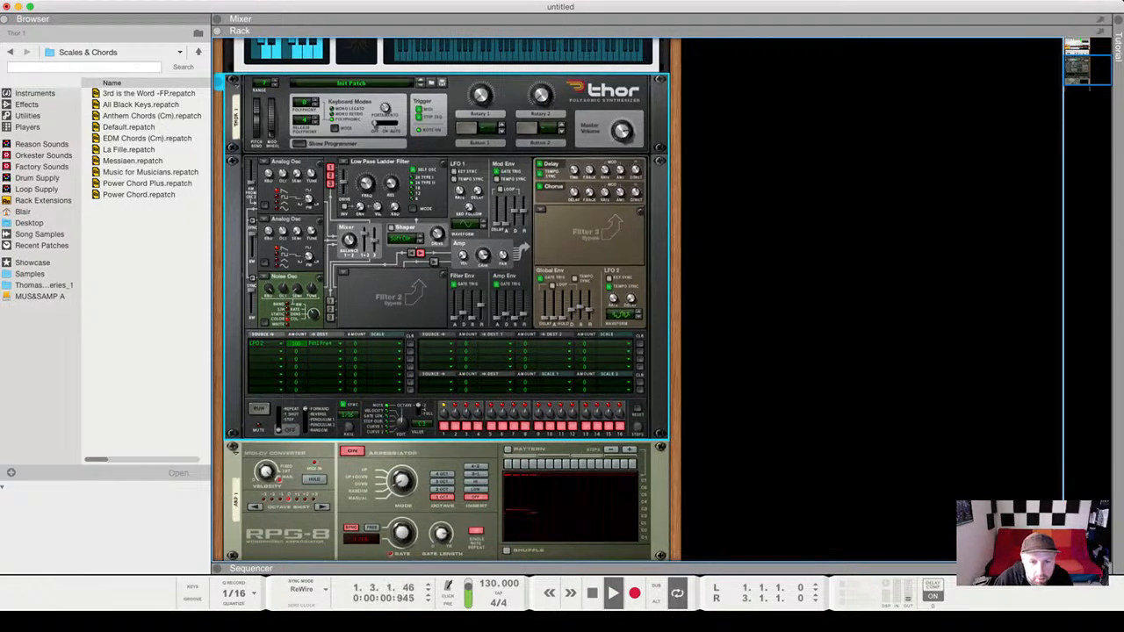
{"action": "left_click", "coordinate": [443, 490]}
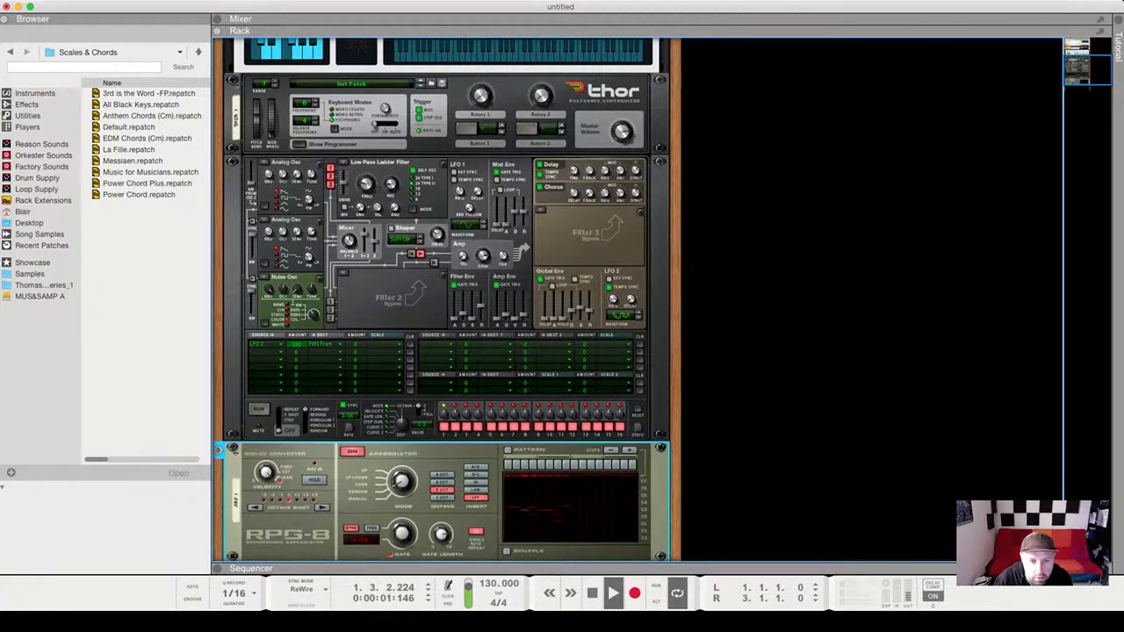
On Thor, raise the filter cutoff to 193 Hz and the filter envelope amount to 32.
{"action": "scroll", "coordinate": [446, 299], "scroll_direction": "up", "scroll_amount": 1}
{"action": "left_click", "coordinate": [366, 194]}
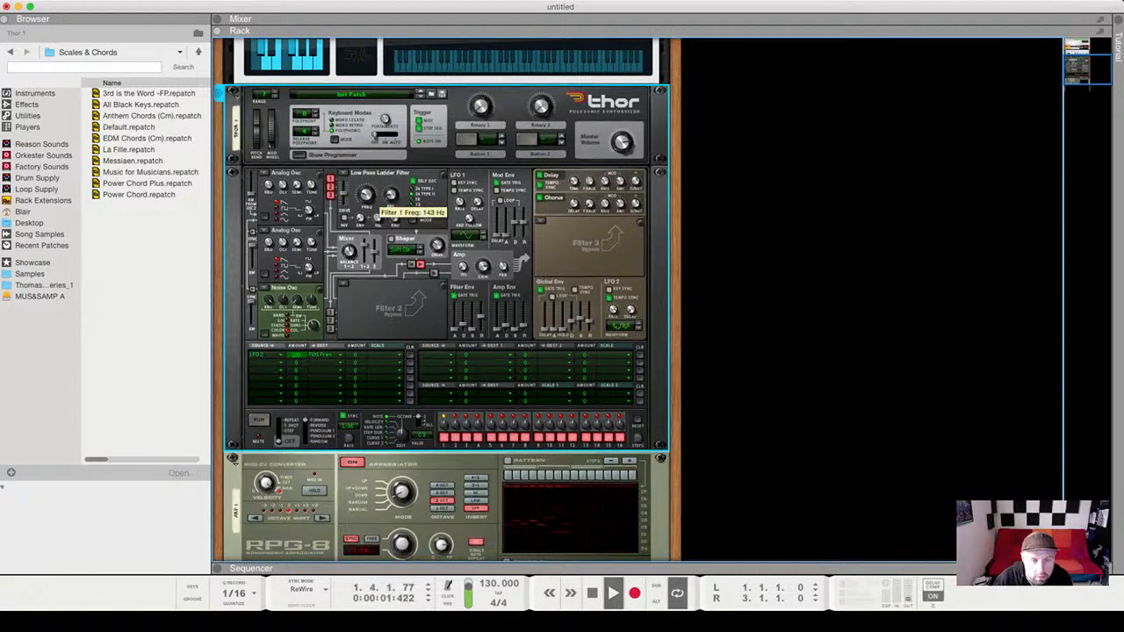
{"action": "left_click_drag", "start_coordinate": [366, 194], "coordinate": [366, 188]}
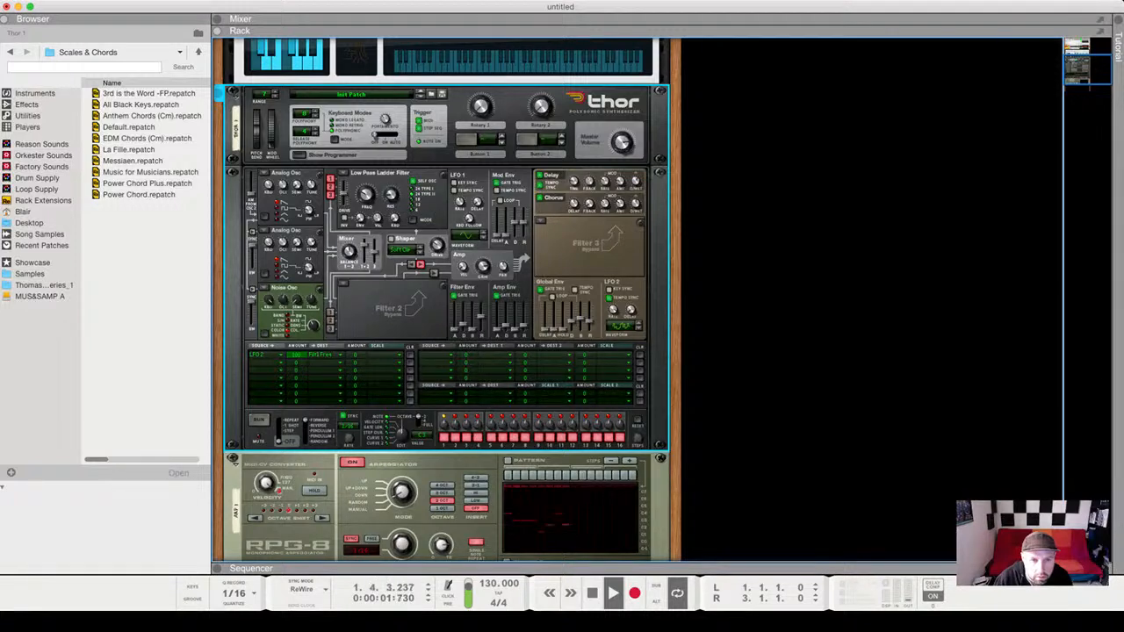
{"action": "mouse_move", "coordinate": [377, 219]}
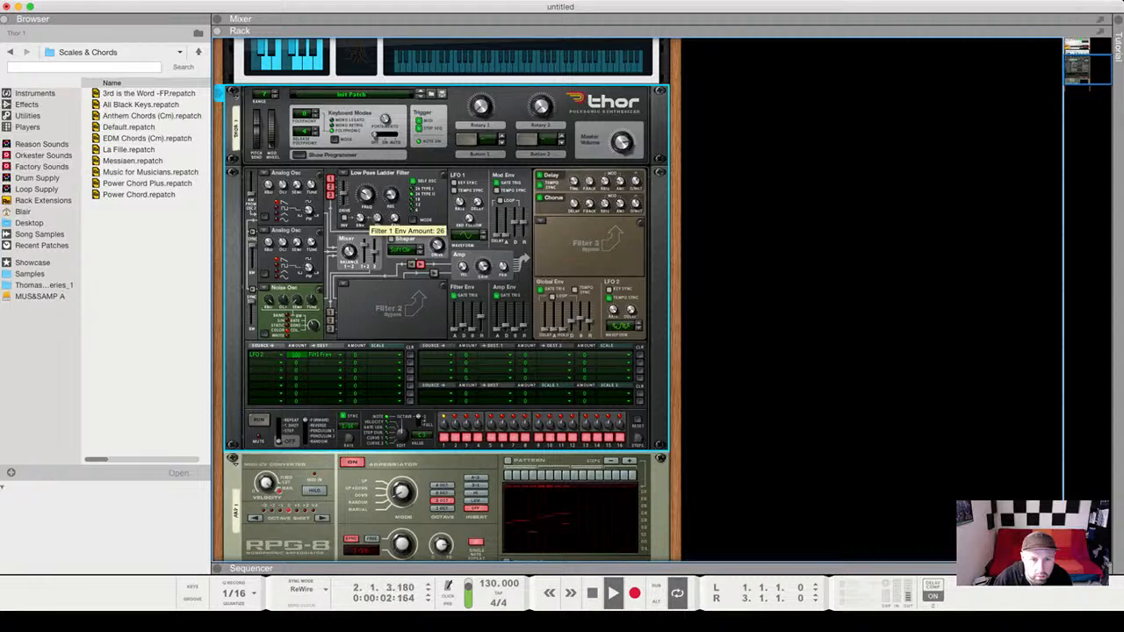
{"action": "left_click_drag", "start_coordinate": [361, 218], "coordinate": [361, 213]}
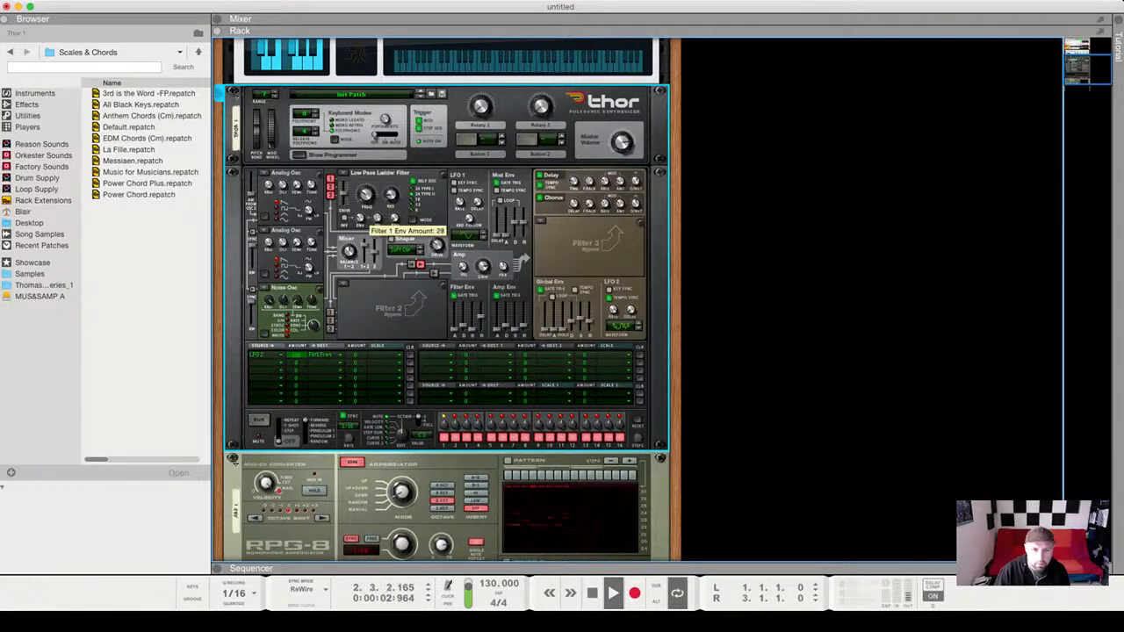
Cut the filter envelope amount to 8, drop cutoff to about 96 Hz, then sweep it back up.
{"action": "left_click_drag", "start_coordinate": [360, 219], "coordinate": [360, 225]}
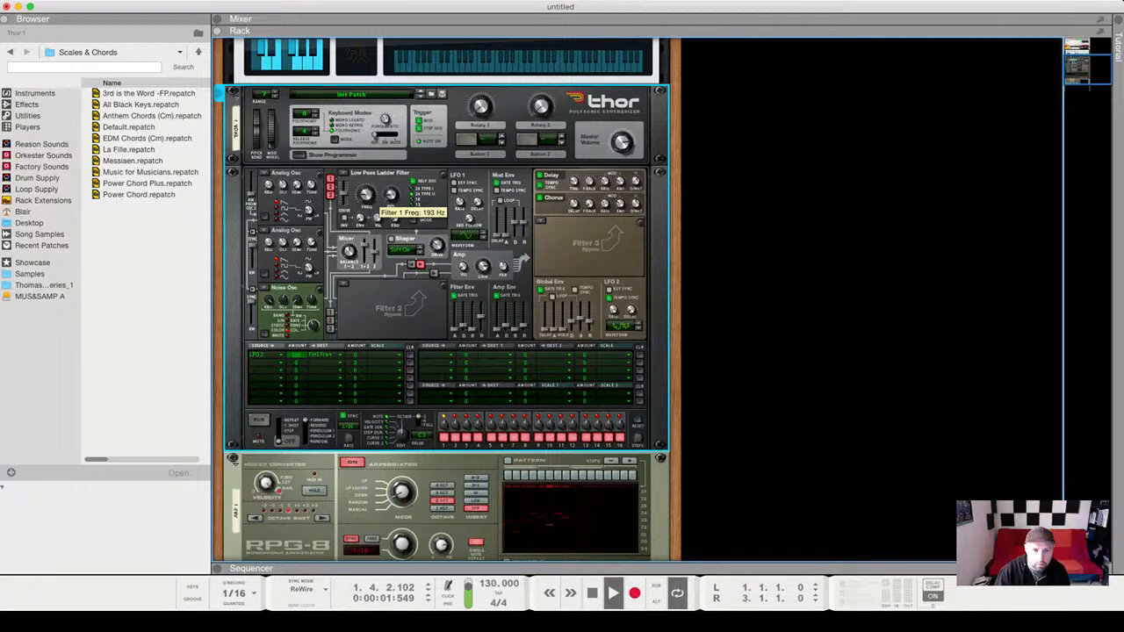
{"action": "left_click_drag", "start_coordinate": [366, 195], "coordinate": [367, 189]}
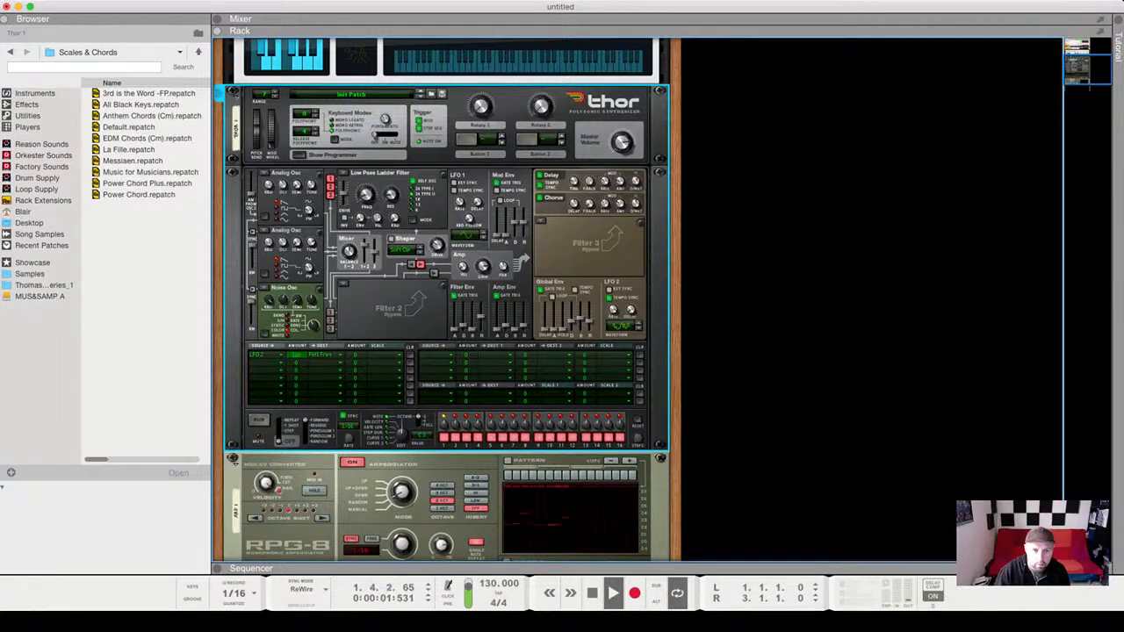
{"action": "mouse_move", "coordinate": [360, 219]}
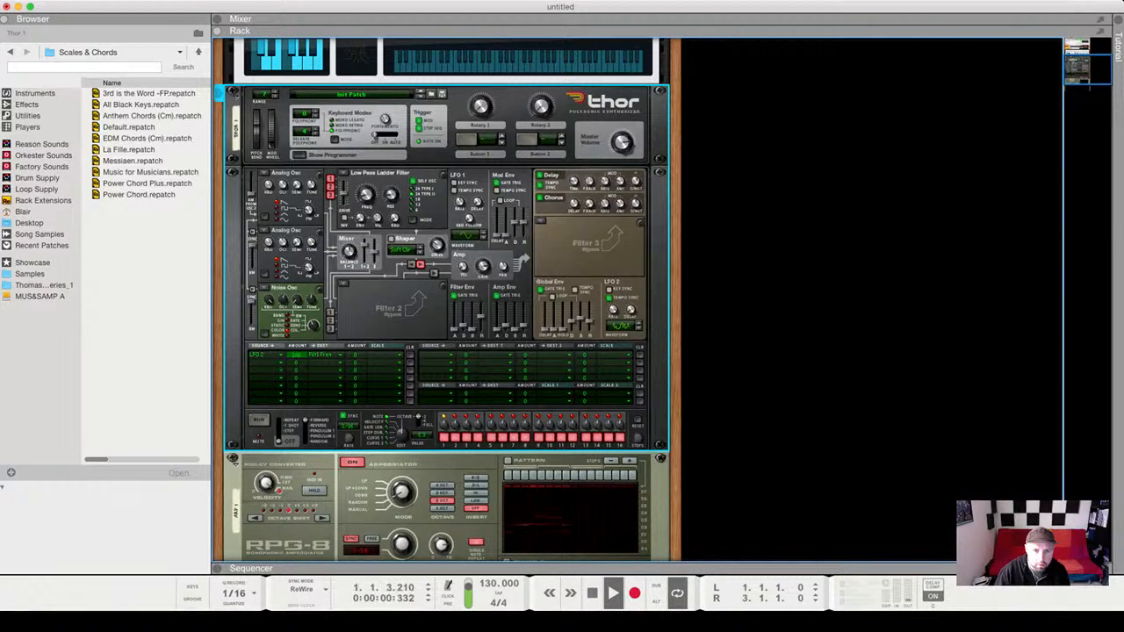
{"action": "left_click_drag", "start_coordinate": [366, 195], "coordinate": [366, 209]}
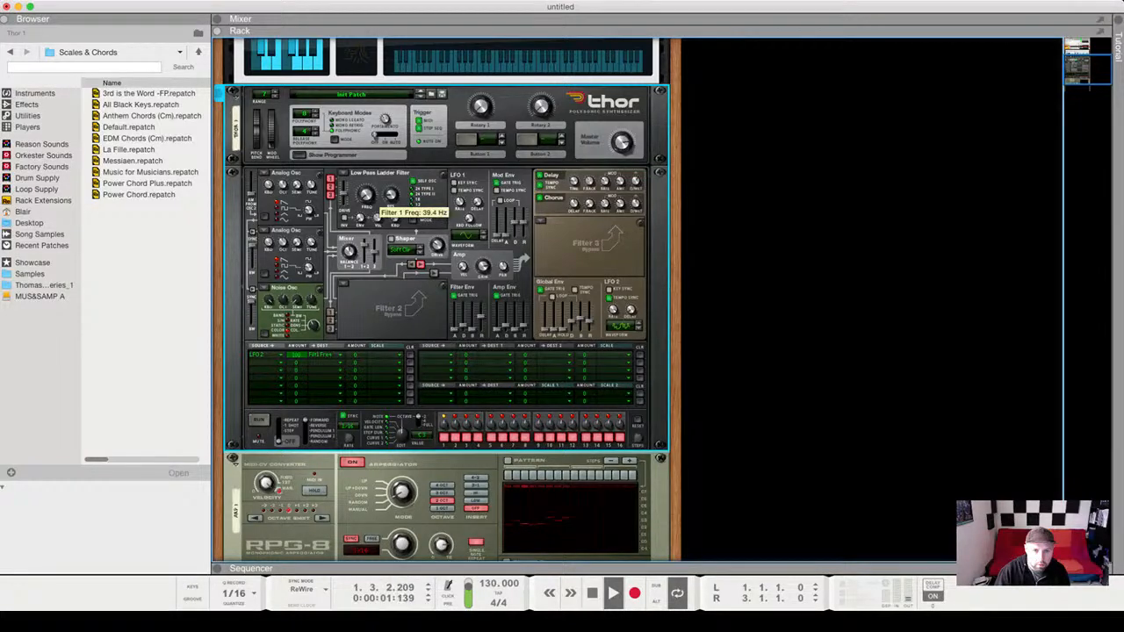
{"action": "mouse_move", "coordinate": [367, 209]}
{"action": "left_mouse_down"}
{"action": "mouse_move", "coordinate": [366, 194]}
{"action": "mouse_move", "coordinate": [366, 205]}
{"action": "left_mouse_up"}
{"action": "scroll", "coordinate": [366, 196], "scroll_direction": "up", "scroll_amount": 1}
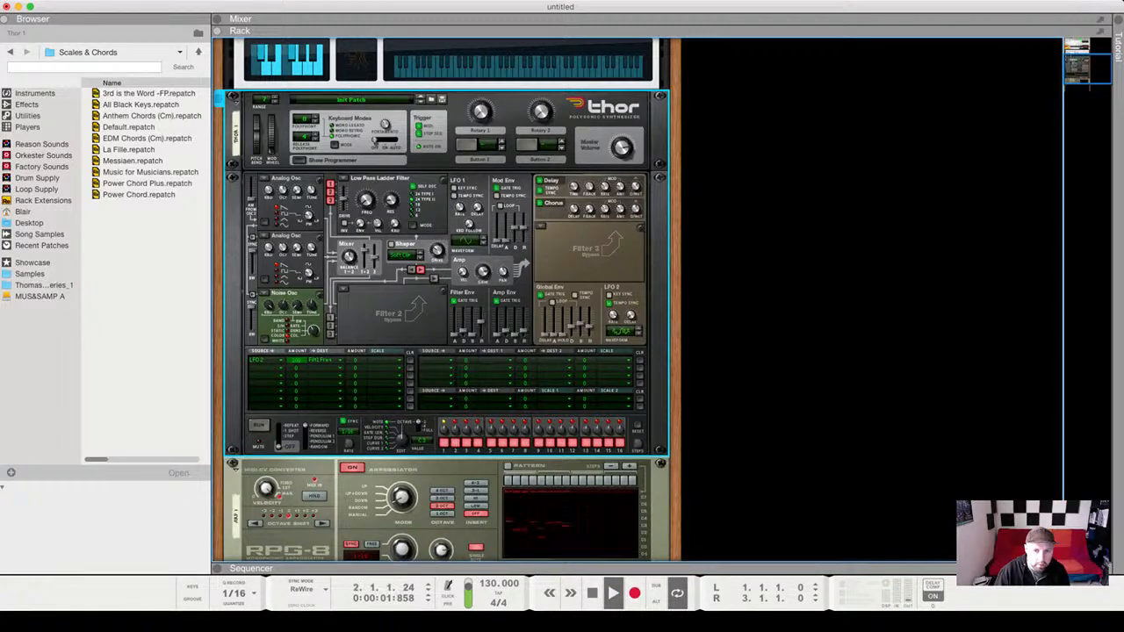
Stop playback and confirm saving the song as 'making techno livestream friday 5th June.reason'.
{"action": "key", "text": "space"}
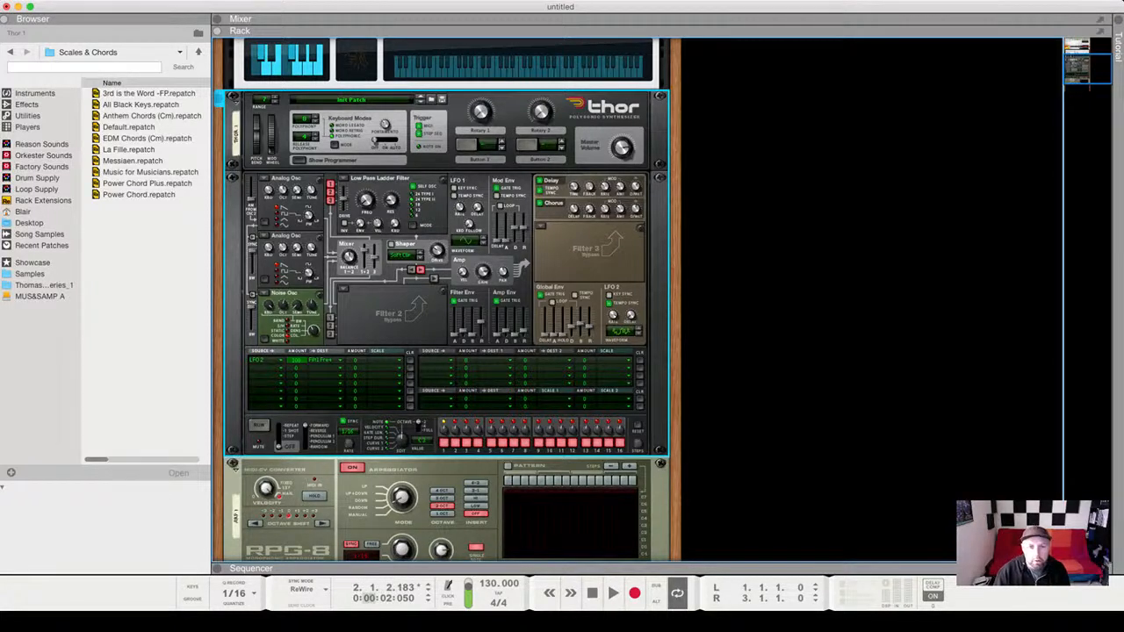
{"action": "key", "text": "super+Tab"}
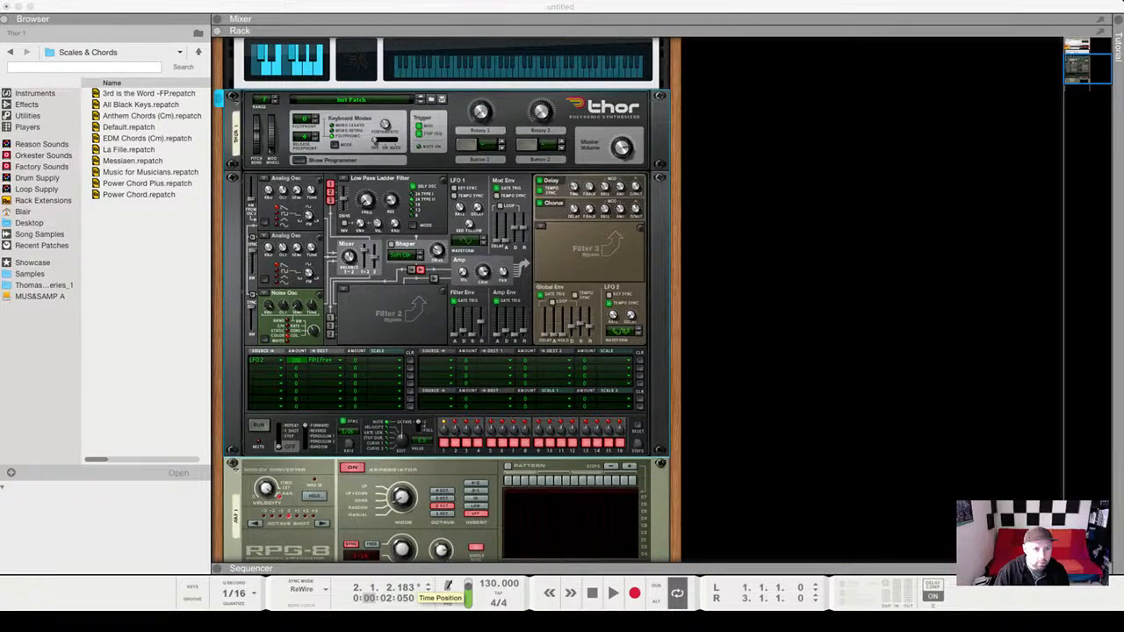
{"action": "scroll", "coordinate": [446, 299], "scroll_direction": "up", "scroll_amount": 1}
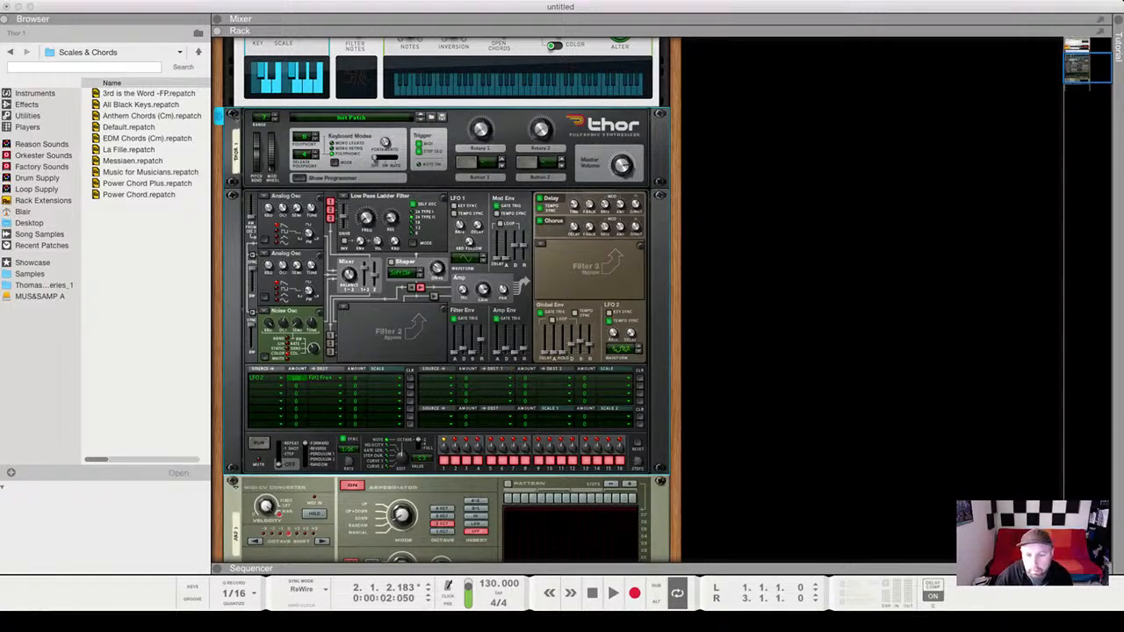
{"action": "key", "text": "Return"}
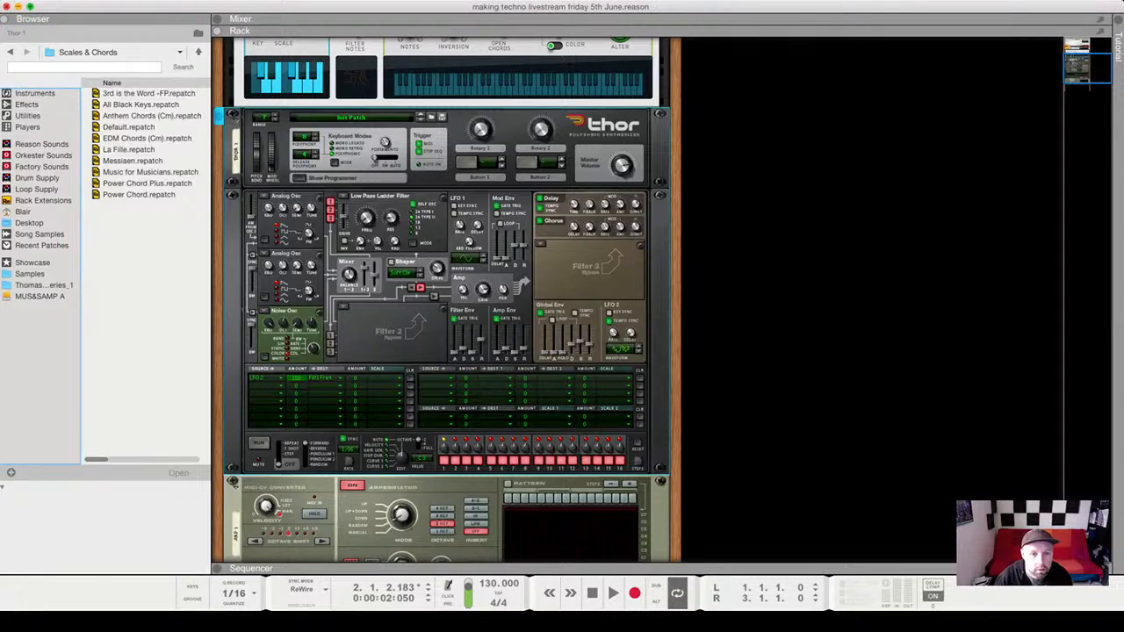